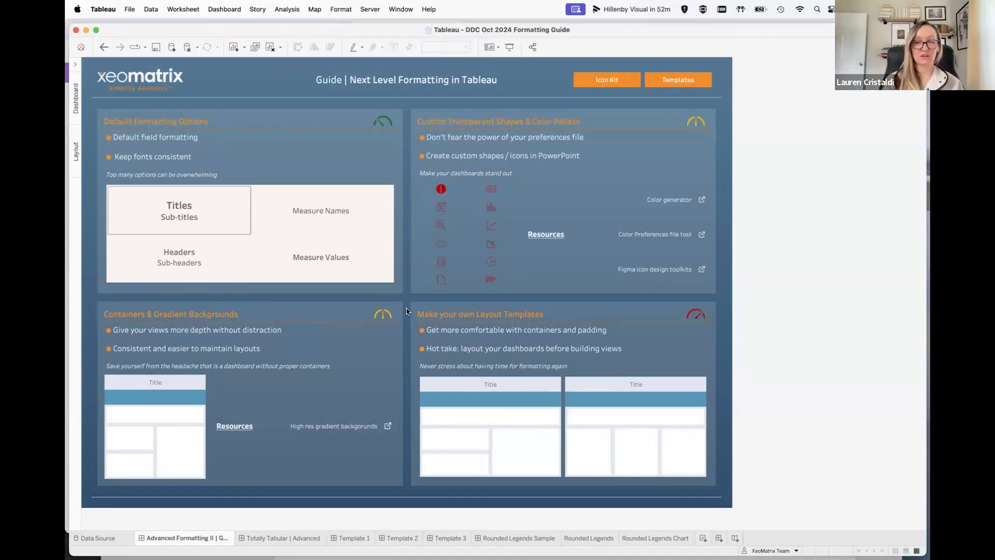
Create a new worksheet and add the Customer Name field from Sample - Superstore to its rows
{"action": "left_click", "coordinate": [703, 538]}
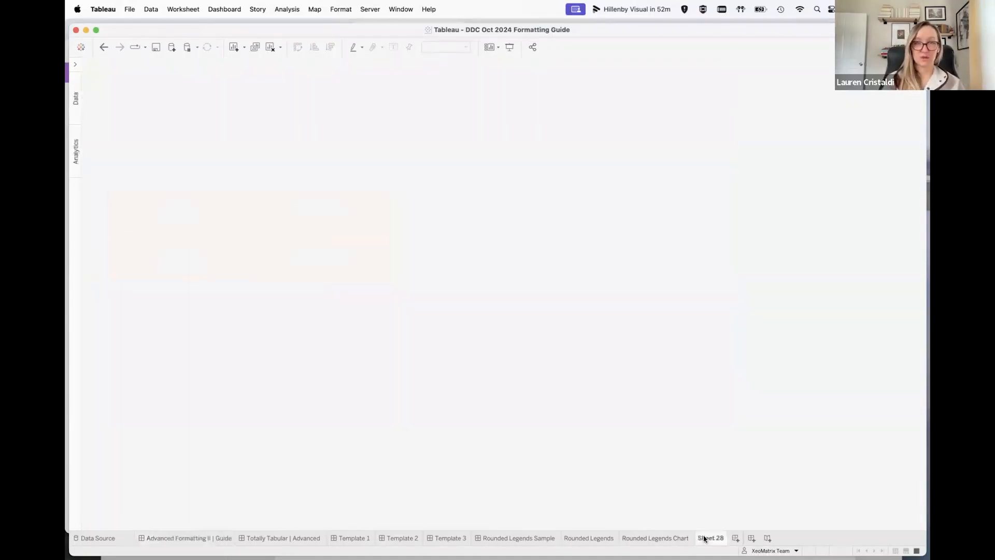
{"action": "left_click", "coordinate": [75, 64]}
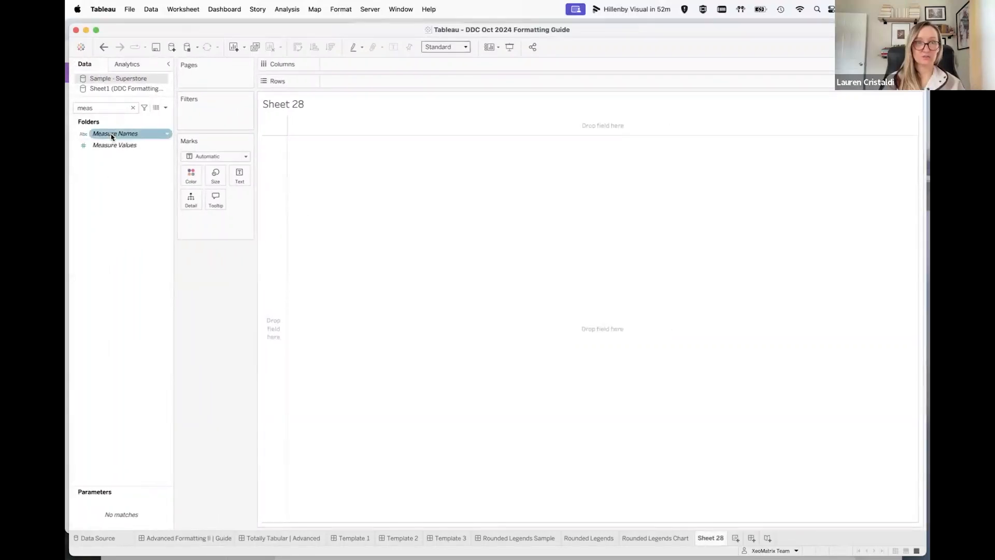
{"action": "left_click", "coordinate": [133, 108]}
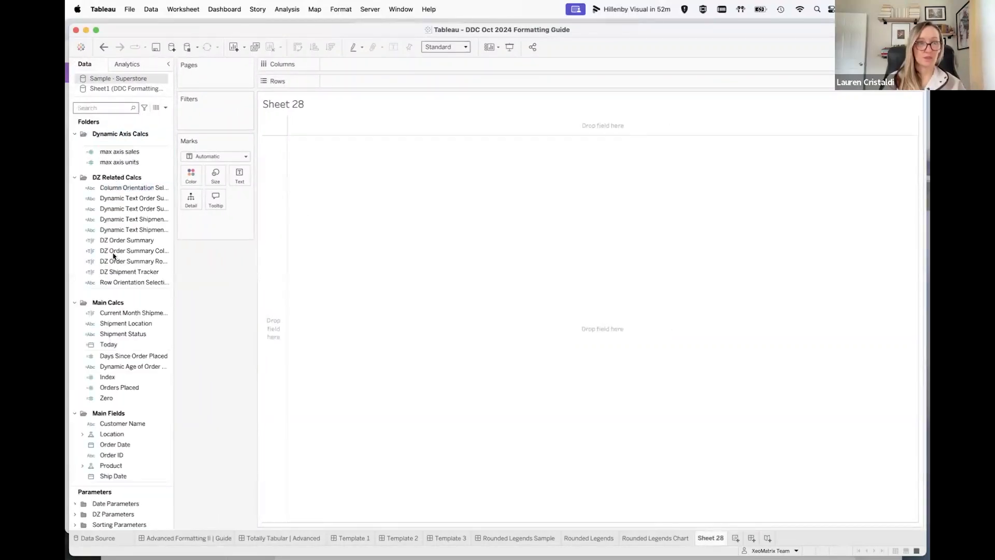
{"action": "scroll", "coordinate": [111, 422], "scroll_direction": "down", "scroll_amount": 3}
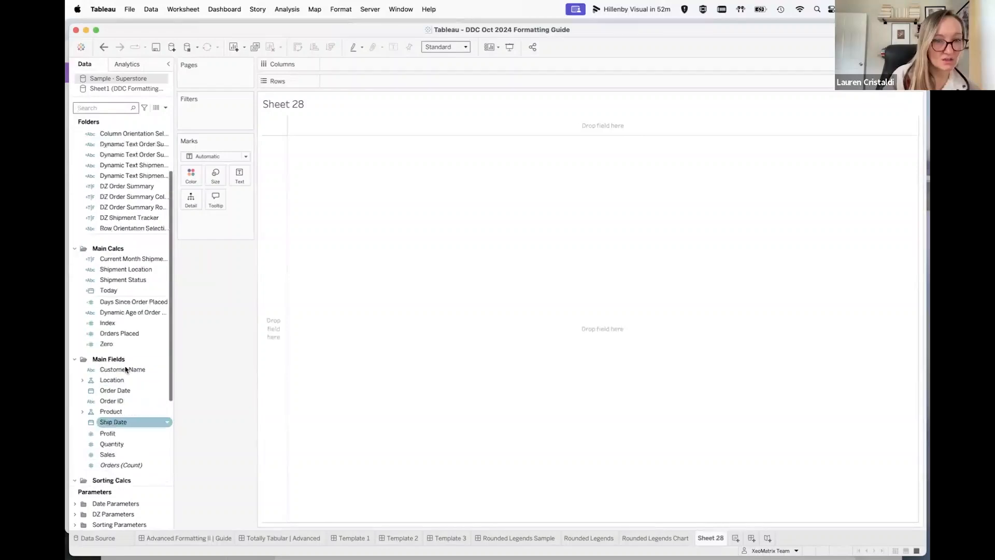
{"action": "left_click_drag", "start_coordinate": [119, 369], "coordinate": [380, 83]}
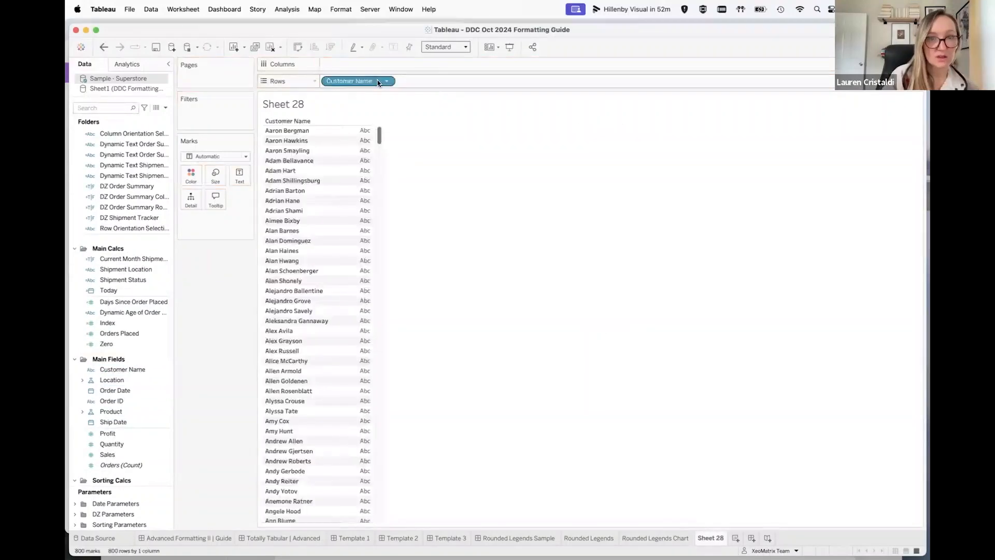
Search the data fields for "sale" and add Sales to the table as the value for each customer
{"action": "left_click", "coordinate": [101, 108]}
{"action": "type", "text": "a"}
{"action": "key", "text": "BackSpace"}
{"action": "type", "text": "sale"}
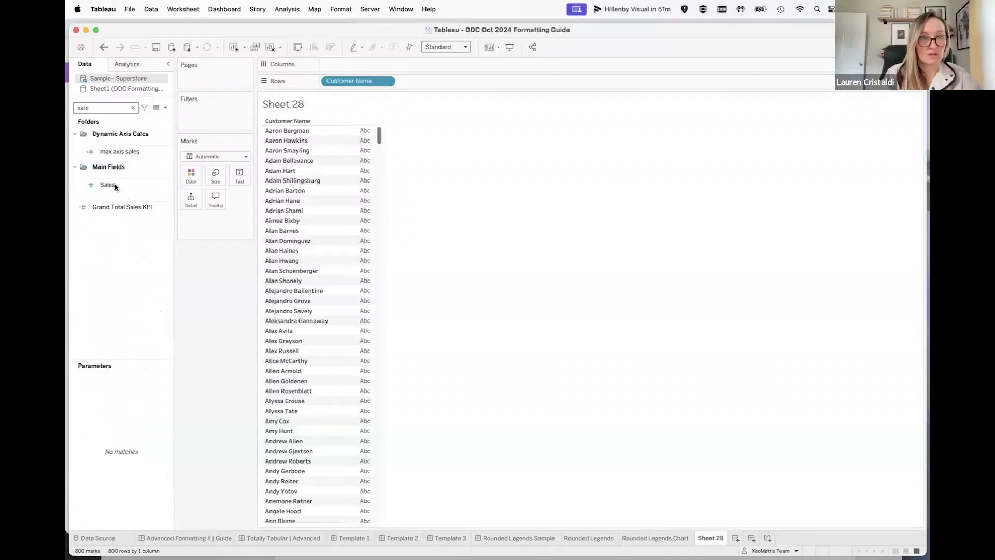
{"action": "left_click_drag", "start_coordinate": [107, 185], "coordinate": [368, 183]}
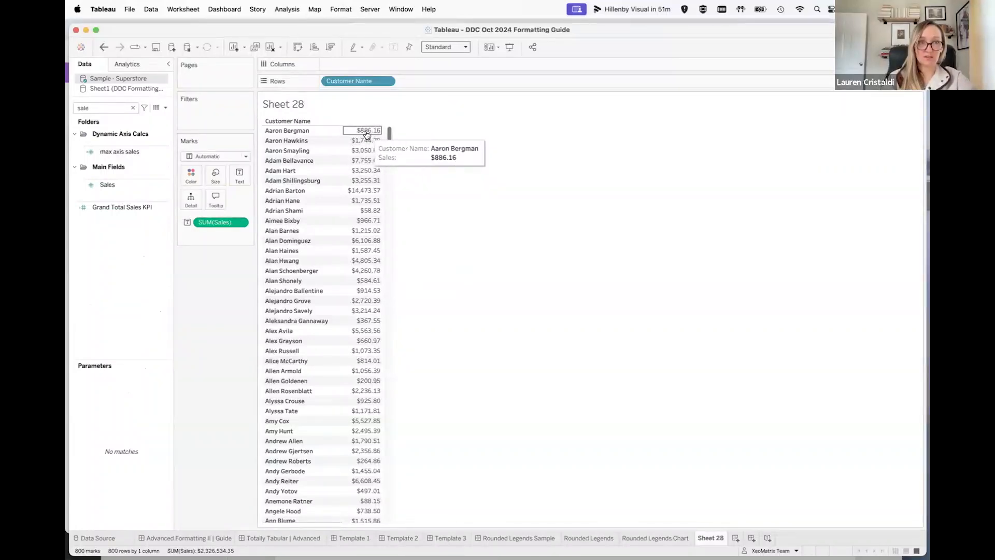
Set the default color palette of the Sales field to Blue-Teal
{"action": "left_click", "coordinate": [134, 187]}
{"action": "right_click", "coordinate": [166, 187]}
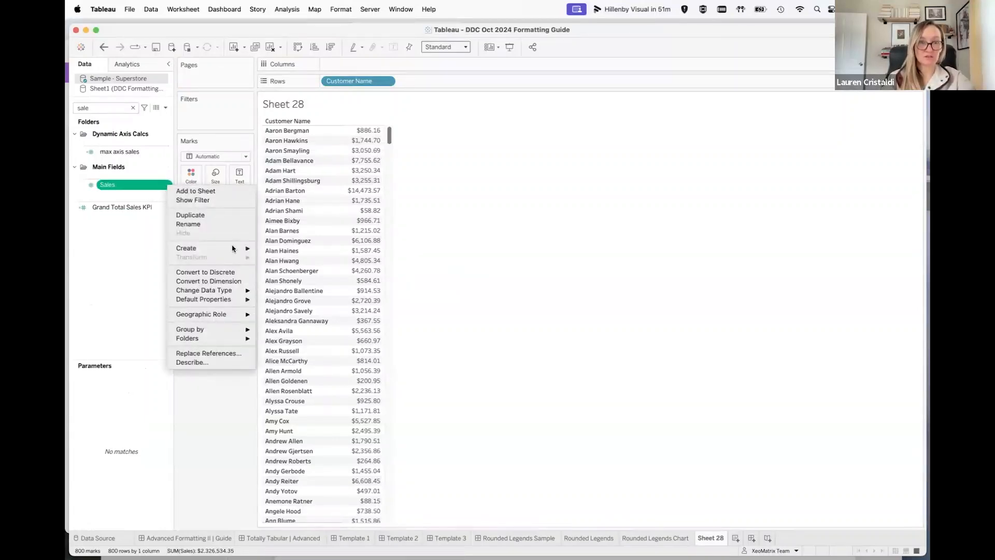
{"action": "mouse_move", "coordinate": [184, 304]}
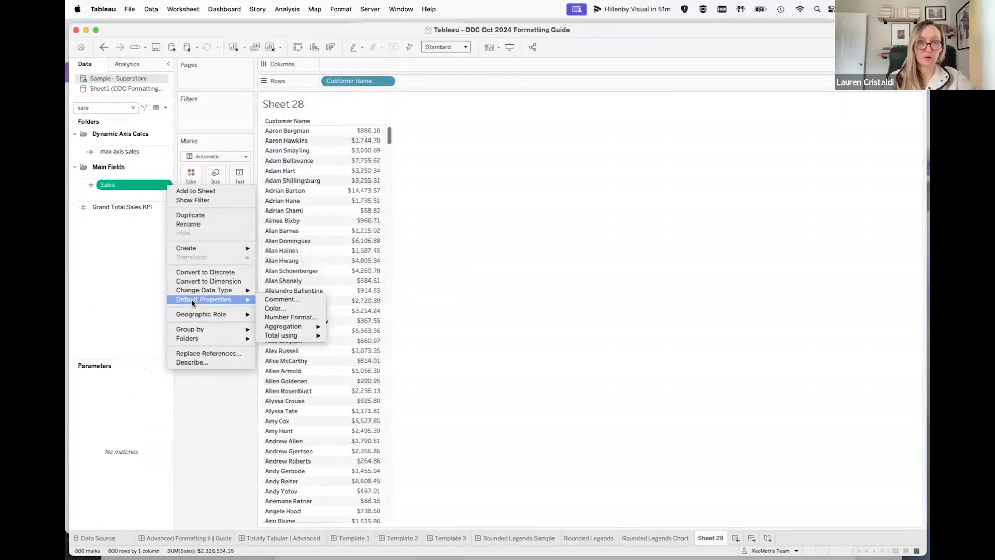
{"action": "left_click", "coordinate": [268, 309]}
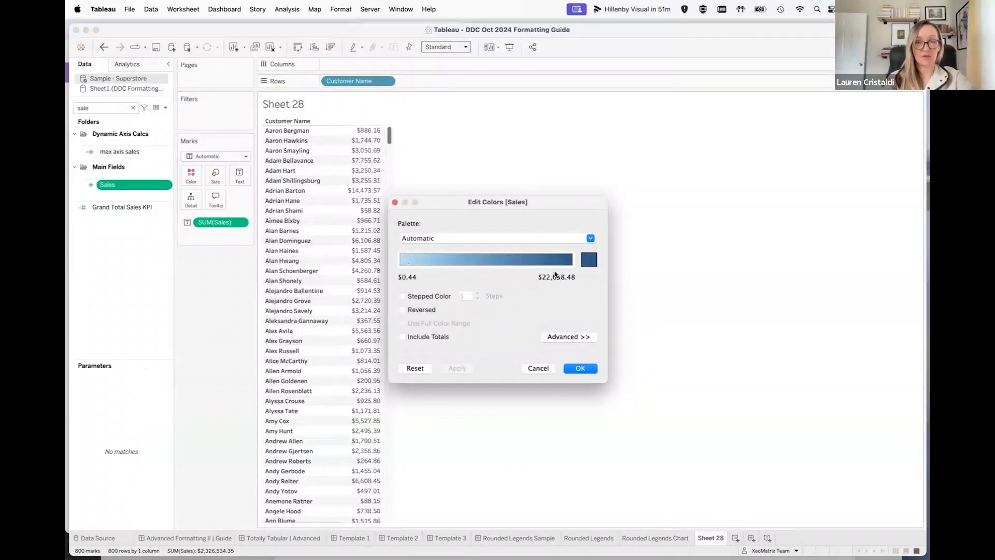
{"action": "left_click", "coordinate": [590, 238]}
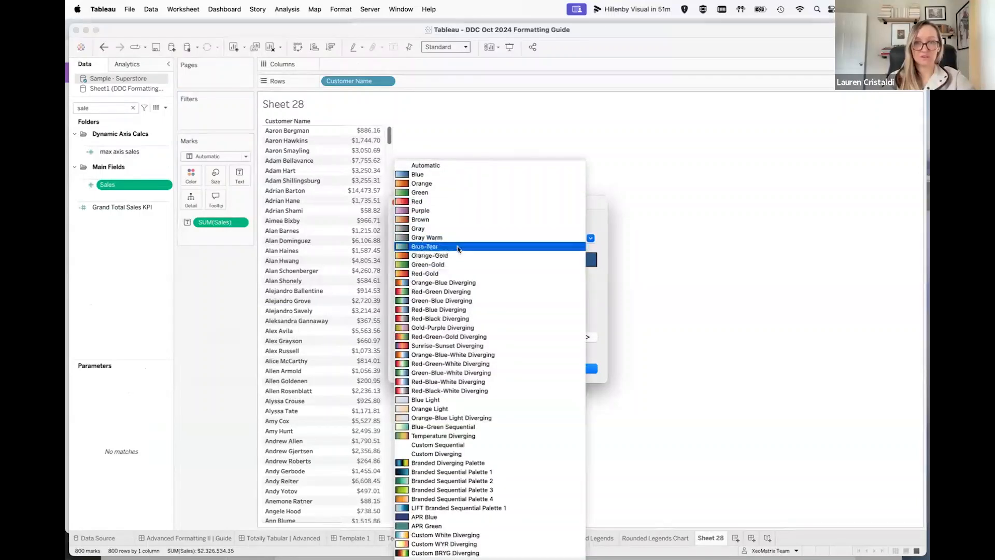
{"action": "left_click", "coordinate": [440, 247]}
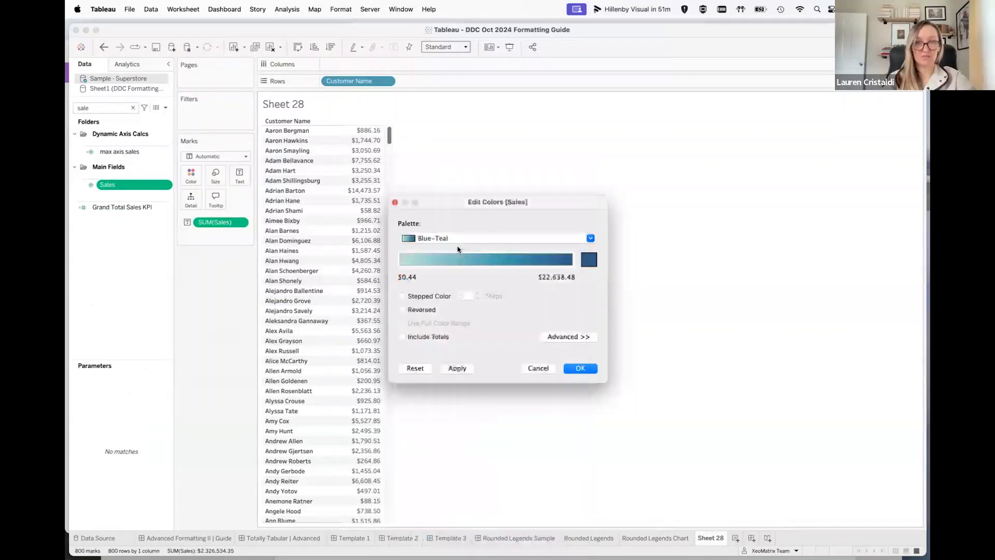
{"action": "left_click", "coordinate": [577, 367]}
Move Sales to the columns to make a bar chart, and color the bars by Sales as well
{"action": "left_click_drag", "start_coordinate": [210, 221], "coordinate": [407, 64]}
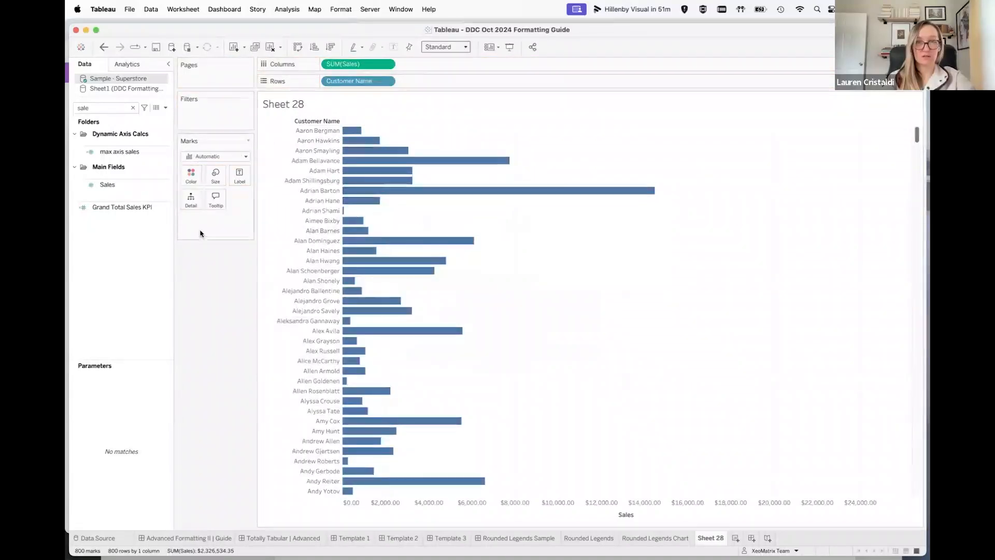
{"action": "mouse_move", "coordinate": [368, 64]}
{"action": "left_mouse_down"}
{"action": "mouse_move", "coordinate": [193, 165]}
{"action": "mouse_move", "coordinate": [197, 179]}
{"action": "left_mouse_up"}
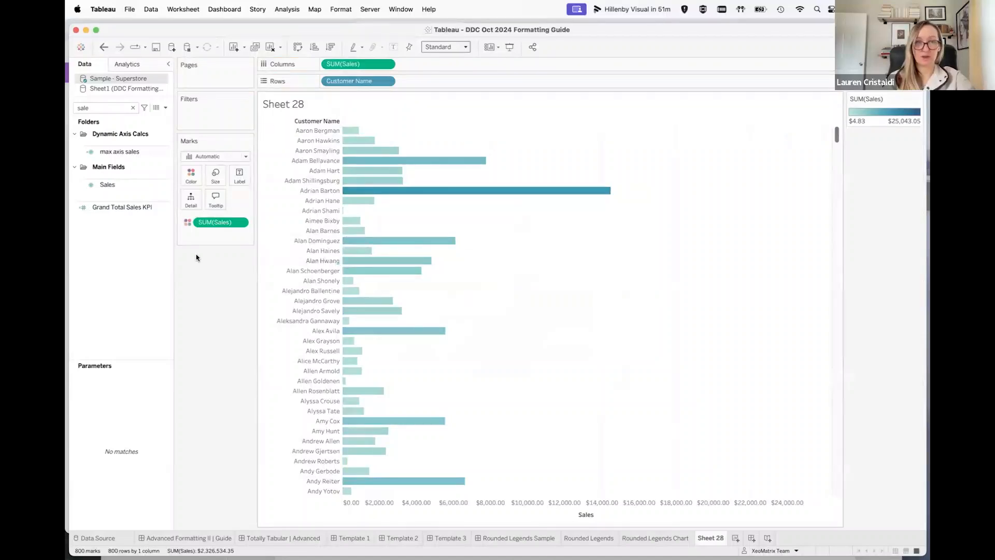
Set the default number format of the Sales field to Currency (Custom) with display units in Thousands (K)
{"action": "left_click", "coordinate": [167, 187]}
{"action": "left_click", "coordinate": [167, 185]}
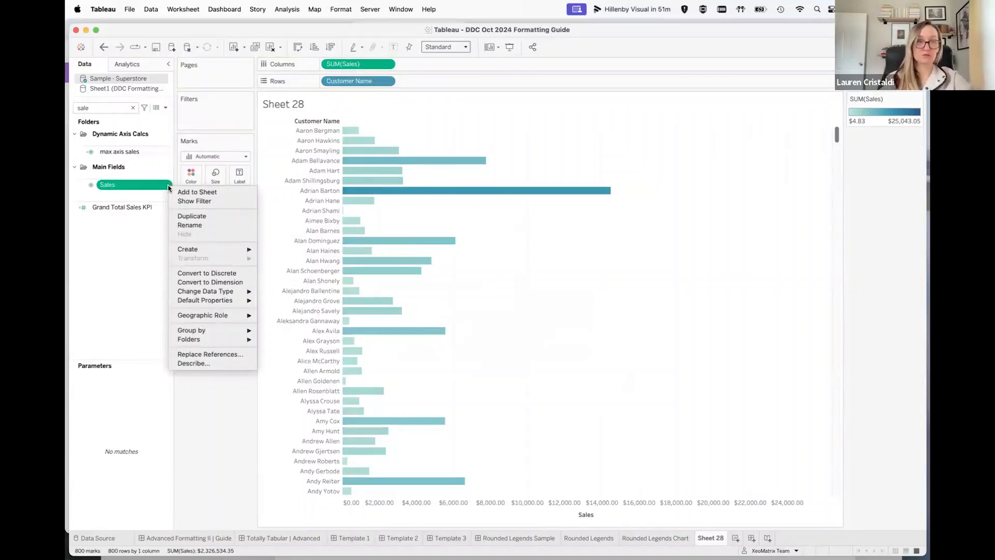
{"action": "mouse_move", "coordinate": [218, 300]}
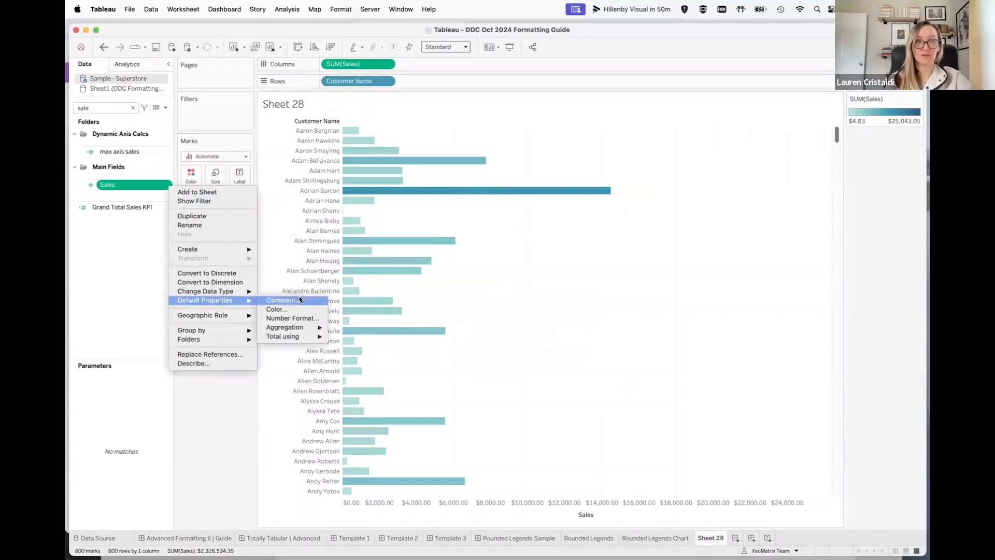
{"action": "left_click", "coordinate": [288, 318]}
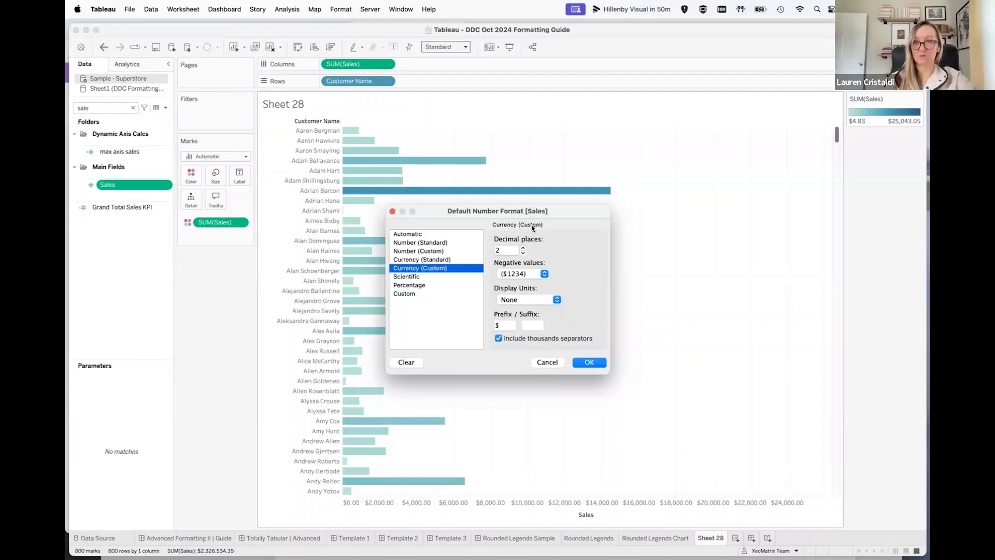
{"action": "left_click", "coordinate": [523, 302]}
{"action": "left_click", "coordinate": [523, 313]}
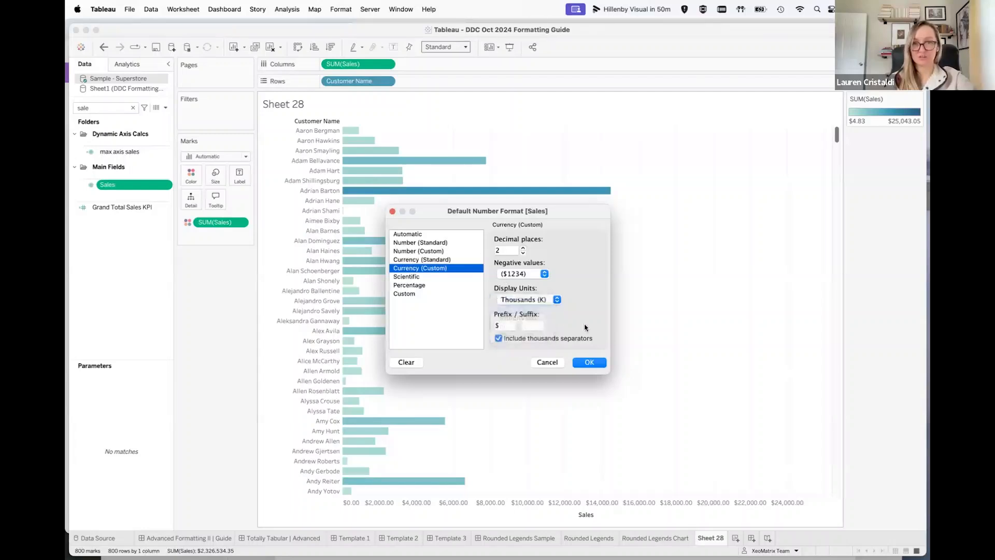
{"action": "left_click", "coordinate": [588, 363]}
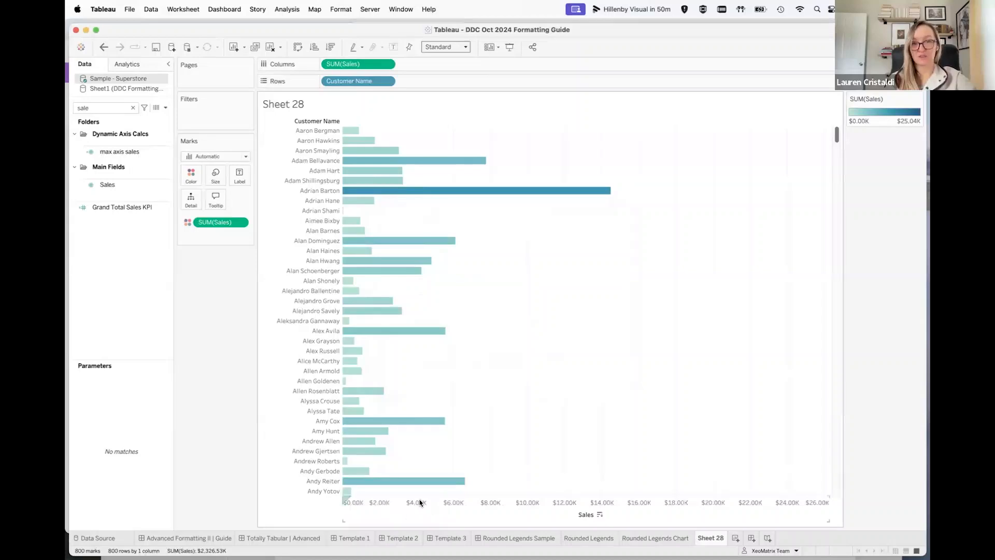
{"action": "left_click", "coordinate": [163, 185]}
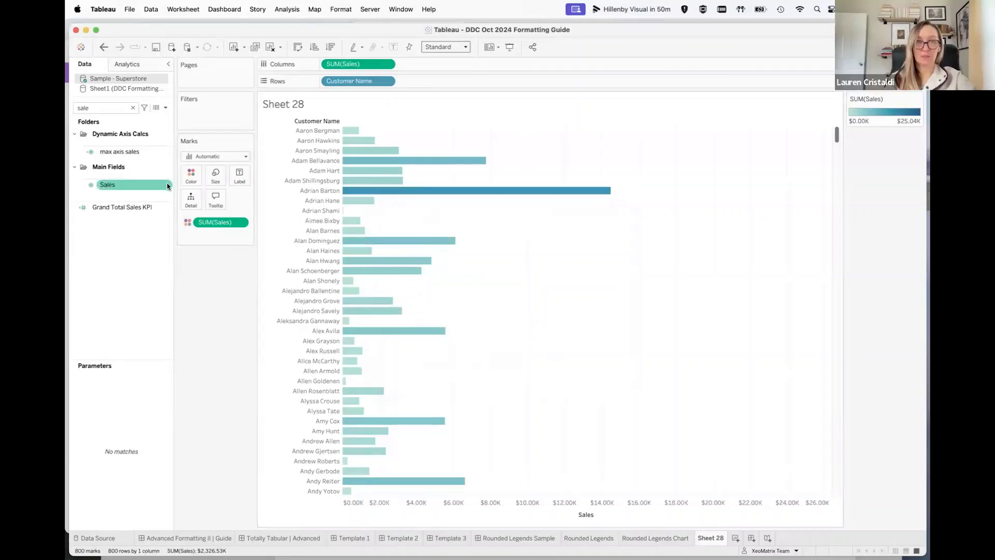
{"action": "right_click", "coordinate": [168, 186]}
{"action": "mouse_move", "coordinate": [202, 293]}
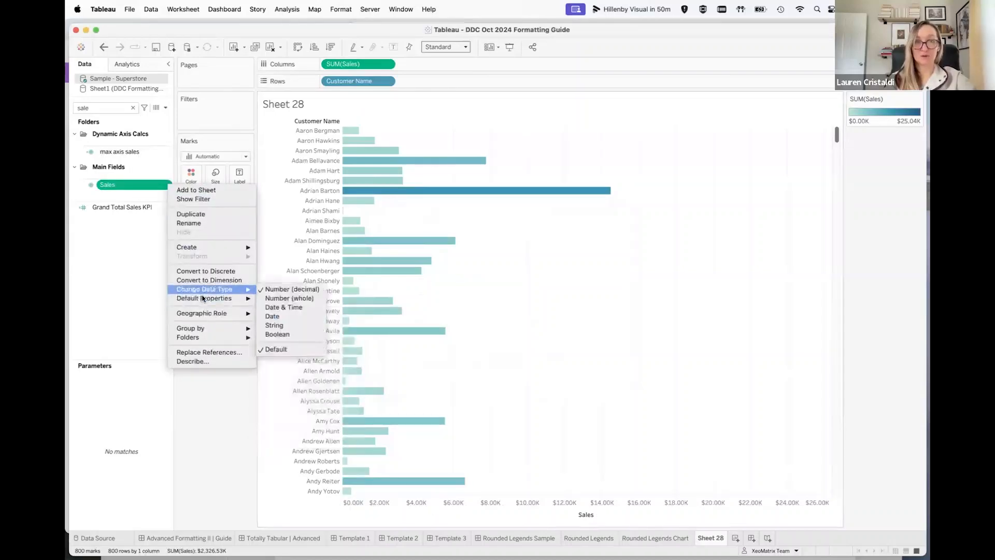
{"action": "mouse_move", "coordinate": [282, 333]}
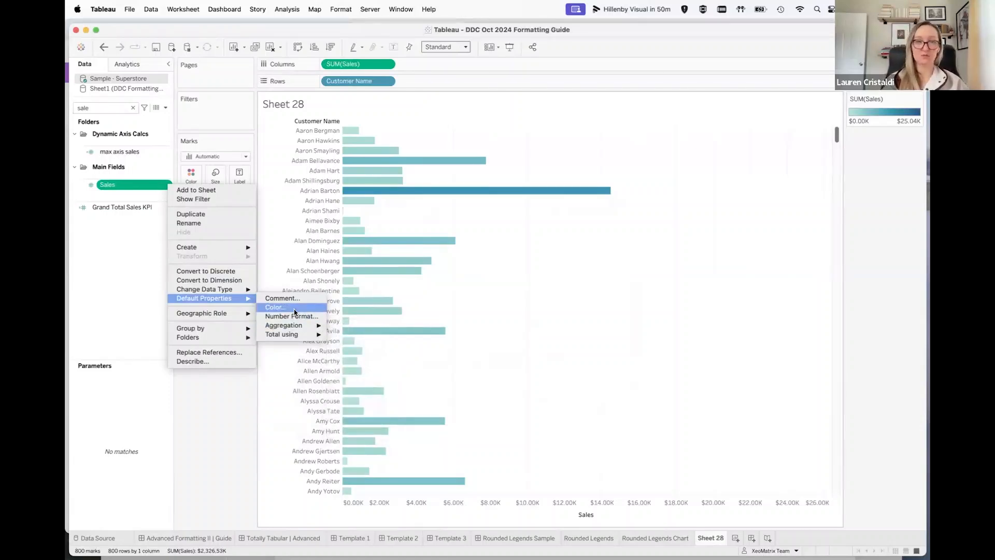
{"action": "left_click", "coordinate": [226, 388]}
{"action": "left_click_drag", "start_coordinate": [382, 27], "coordinate": [379, 23]}
Open the formatting options of the Customer Name field and look through the fonts available for its header
{"action": "right_click", "coordinate": [303, 128]}
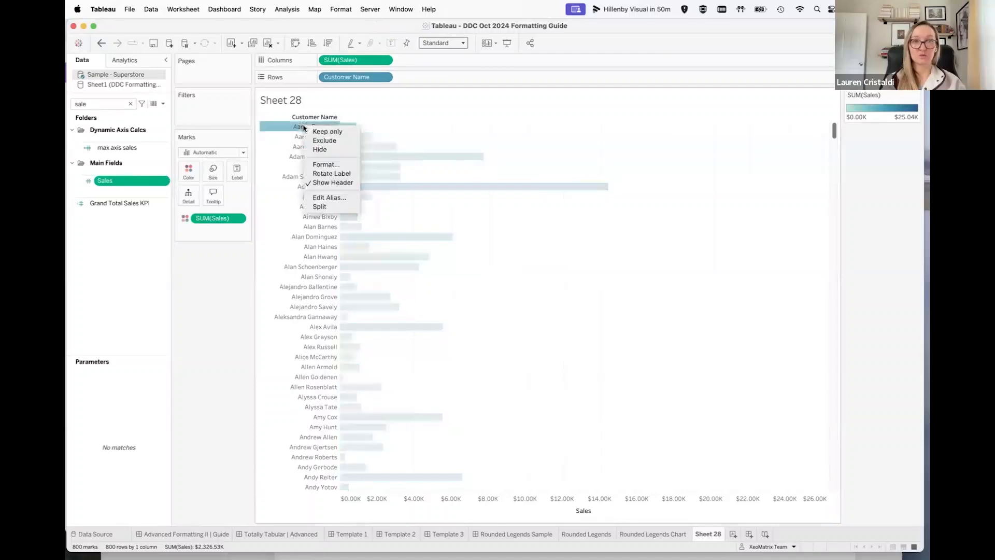
{"action": "left_click", "coordinate": [320, 167]}
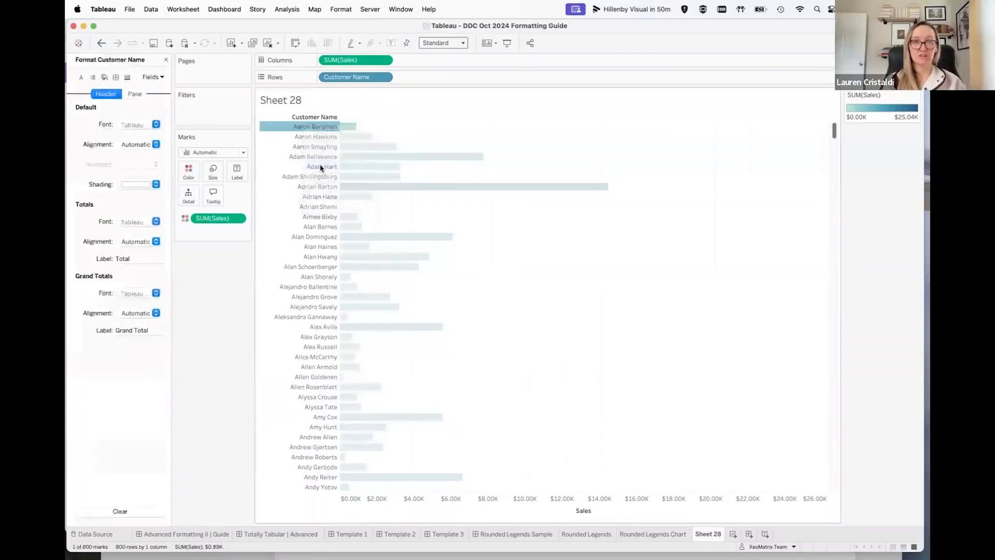
{"action": "left_click", "coordinate": [384, 76]}
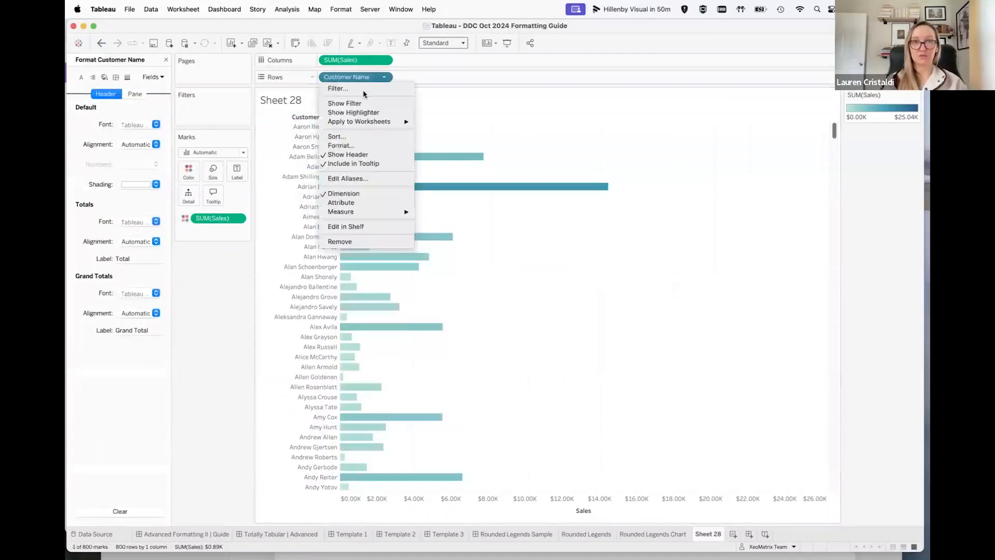
{"action": "left_click", "coordinate": [346, 146]}
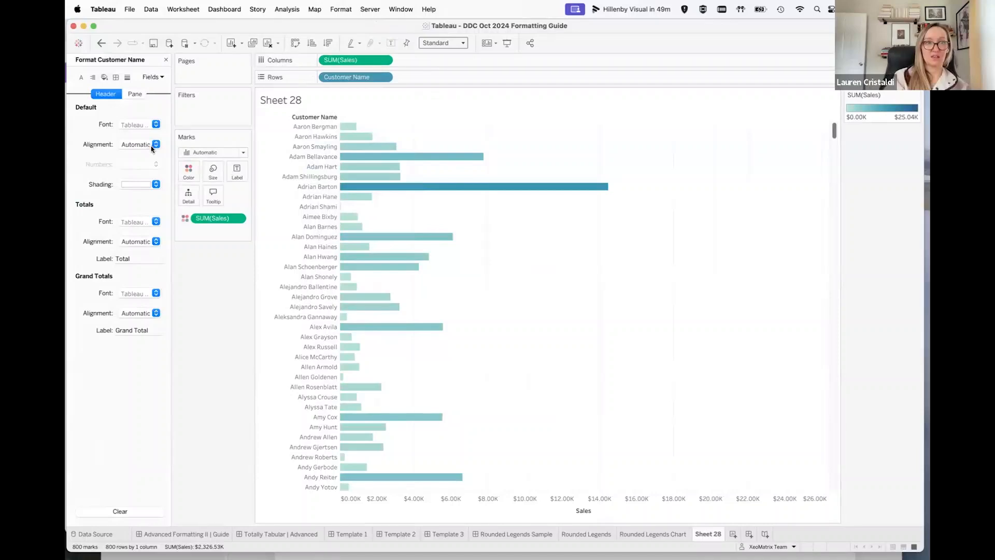
{"action": "left_click", "coordinate": [156, 125]}
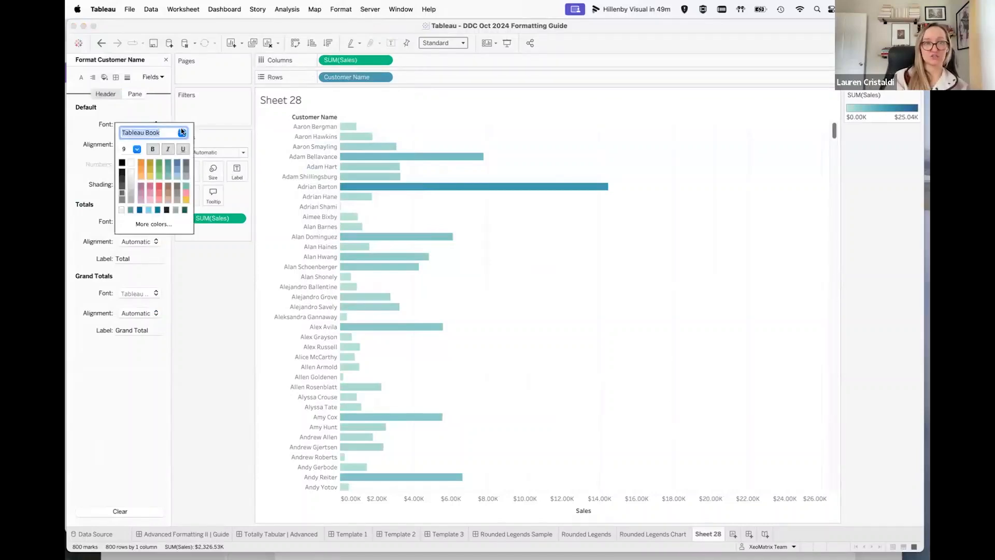
{"action": "left_click", "coordinate": [182, 133]}
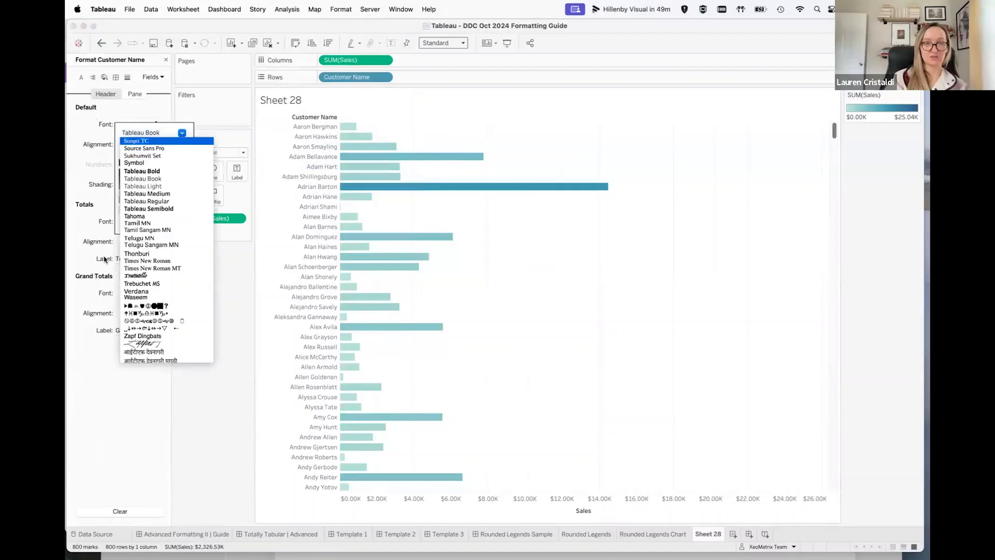
{"action": "left_click", "coordinate": [122, 103]}
{"action": "left_click", "coordinate": [123, 367]}
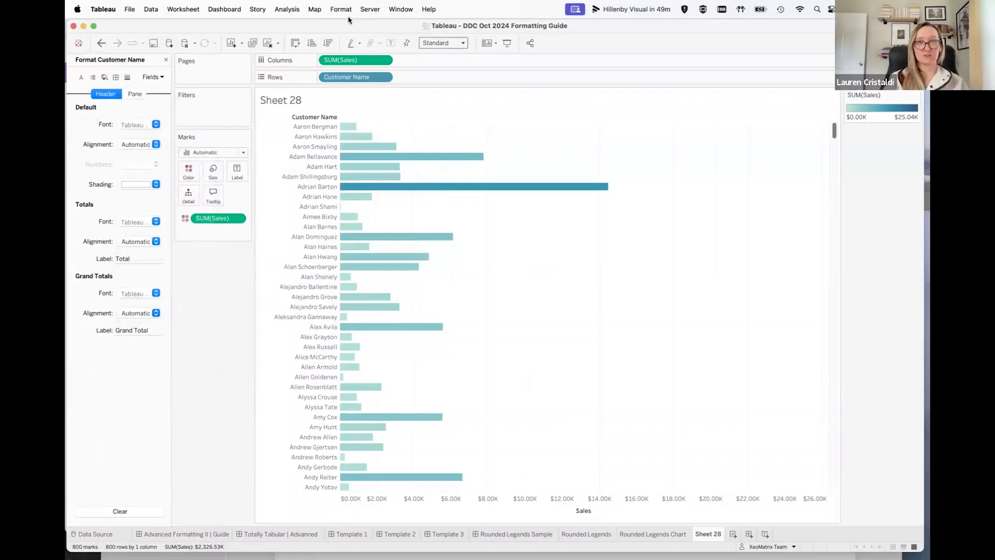
Try PT Mono as the font for everything in the workbook, and undo the font change
{"action": "left_click", "coordinate": [189, 11]}
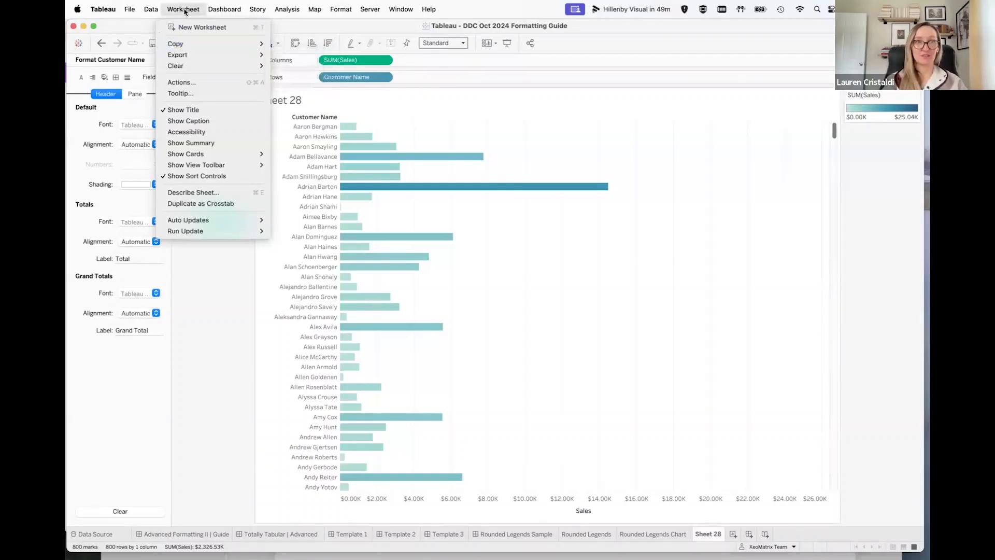
{"action": "mouse_move", "coordinate": [341, 12]}
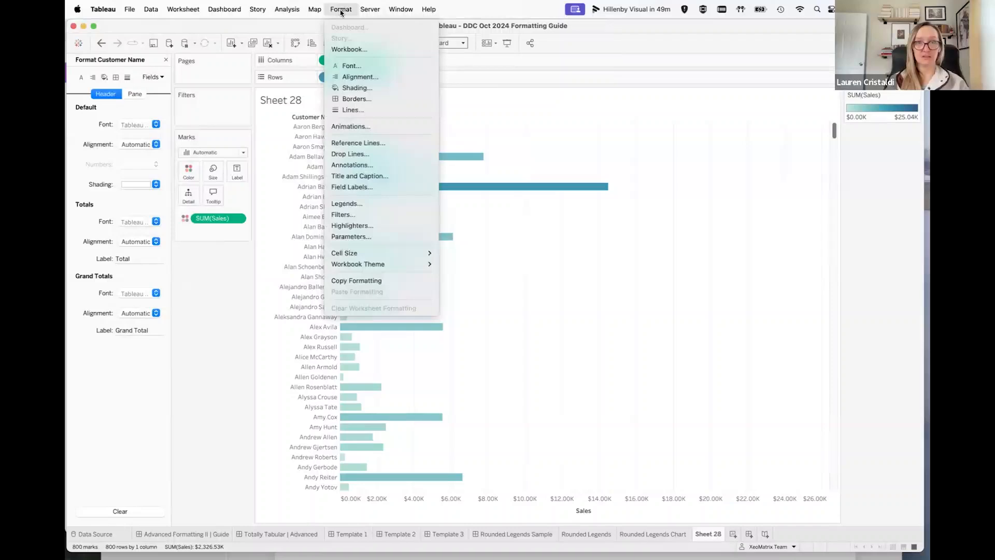
{"action": "left_click", "coordinate": [343, 50]}
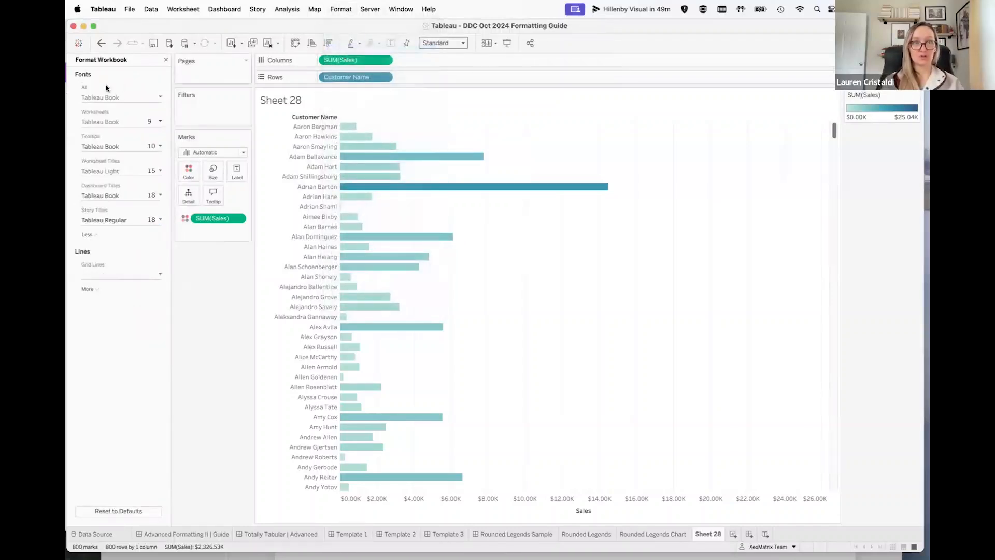
{"action": "left_click", "coordinate": [106, 98]}
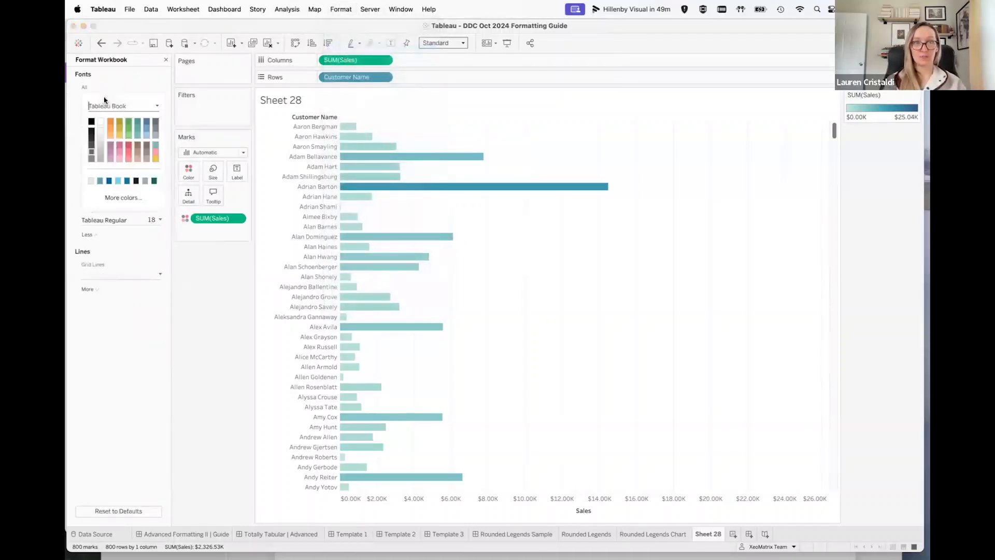
{"action": "left_click", "coordinate": [158, 108]}
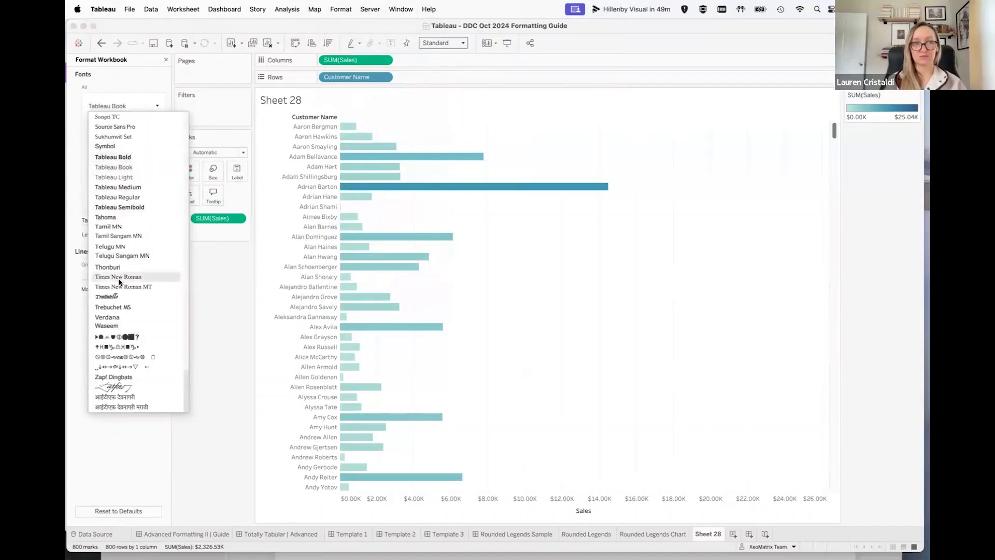
{"action": "scroll", "coordinate": [136, 252], "scroll_direction": "up", "scroll_amount": 15}
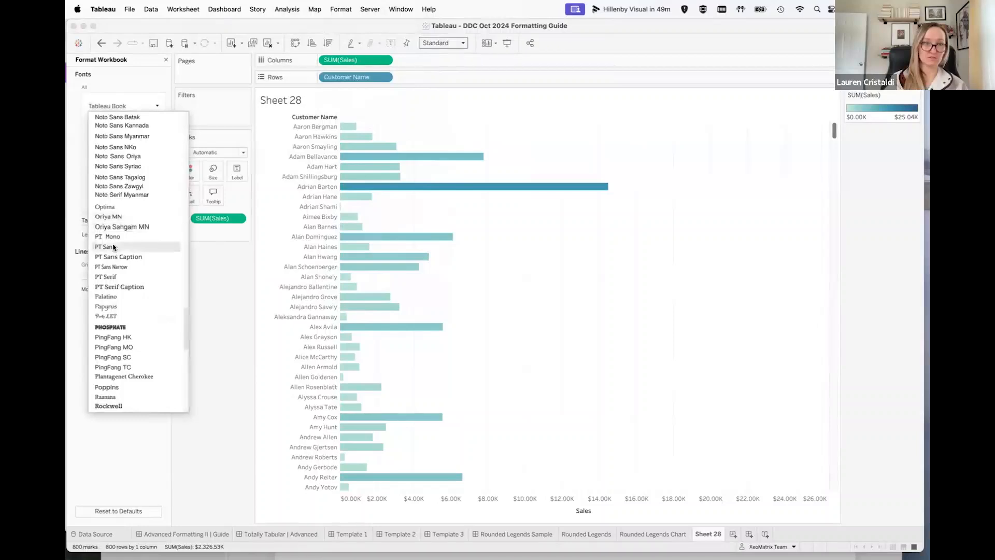
{"action": "left_click", "coordinate": [106, 236]}
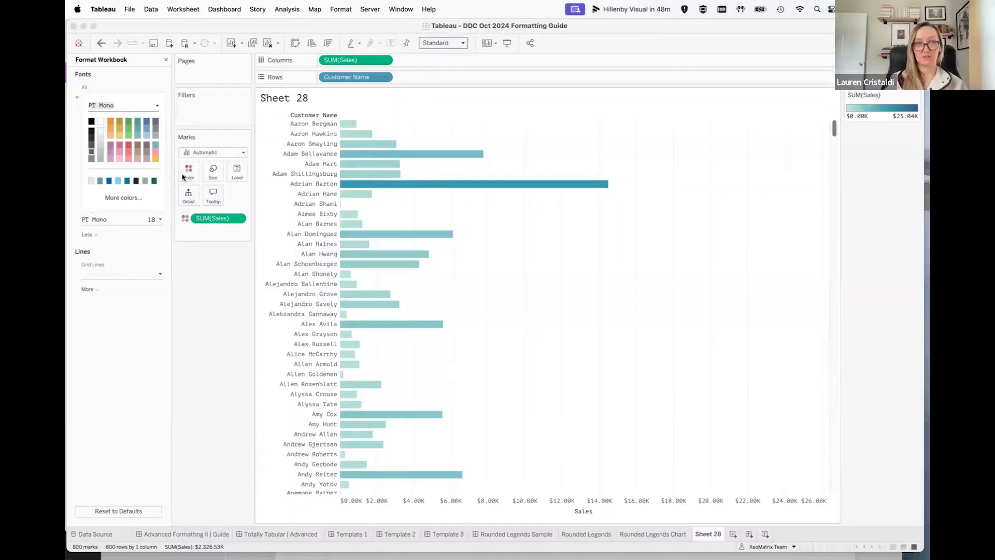
{"action": "left_click", "coordinate": [217, 411]}
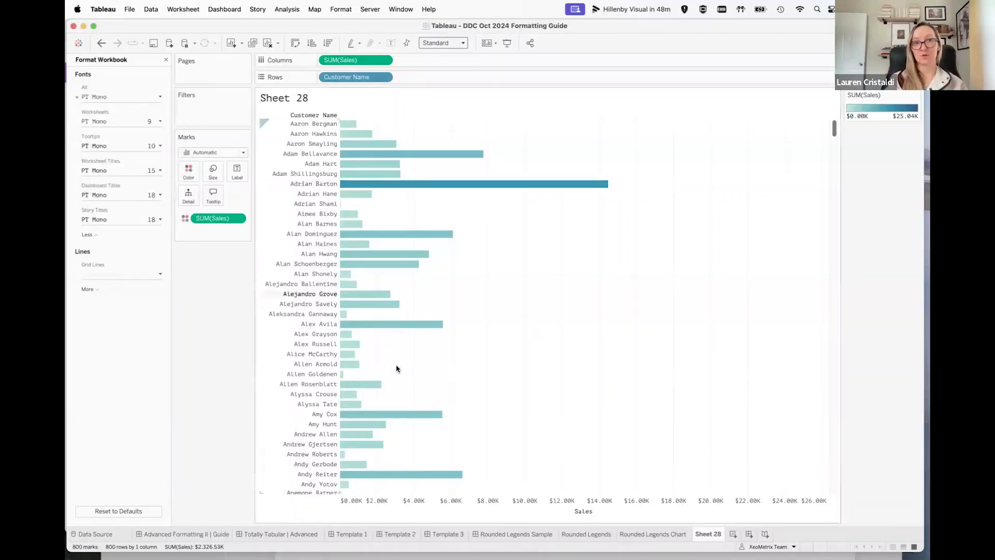
{"action": "left_click", "coordinate": [166, 60]}
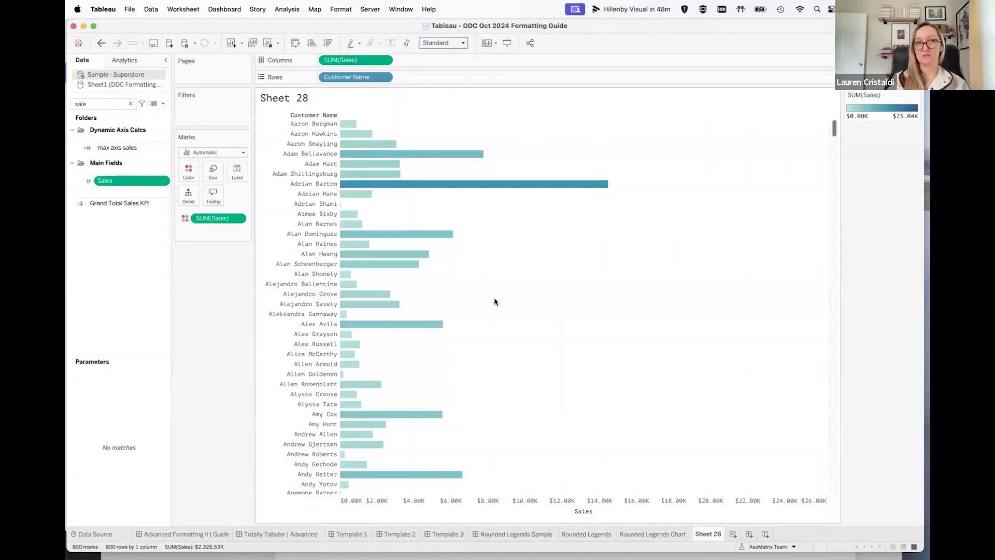
{"action": "mouse_move", "coordinate": [373, 136]}
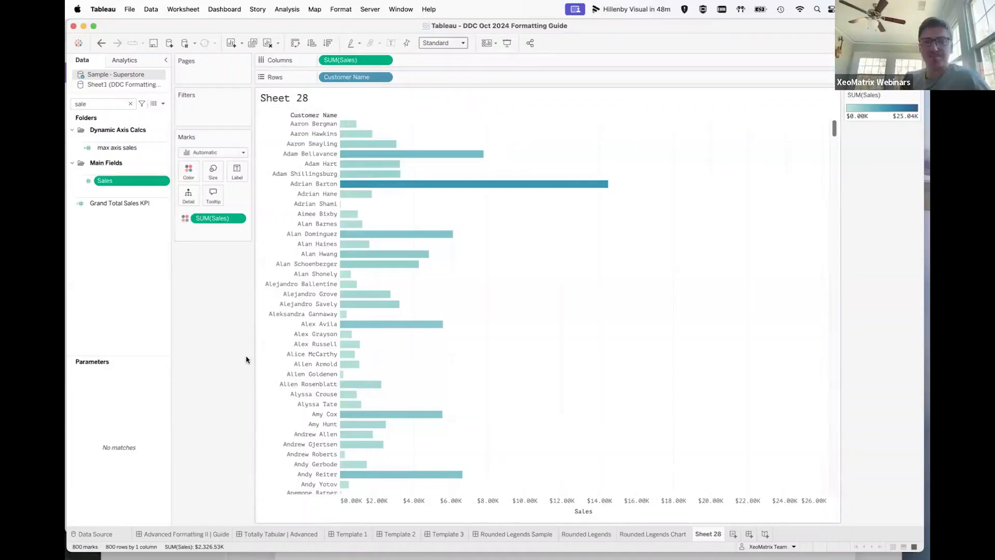
{"action": "left_click", "coordinate": [100, 43]}
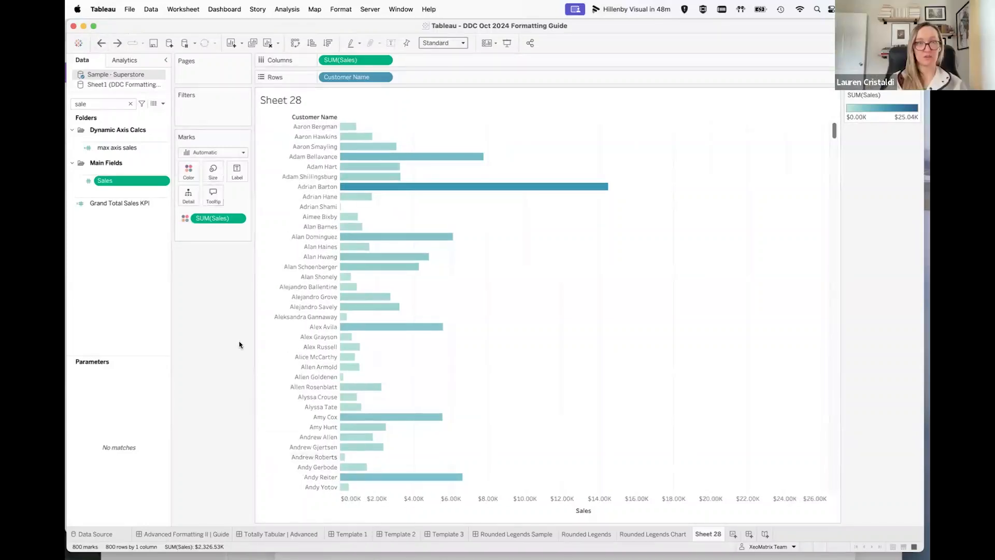
Show the Advanced Formatting II guide dashboard, and switch to the DDC Custom Icons Example presentation in PowerPoint
{"action": "left_click", "coordinate": [173, 534]}
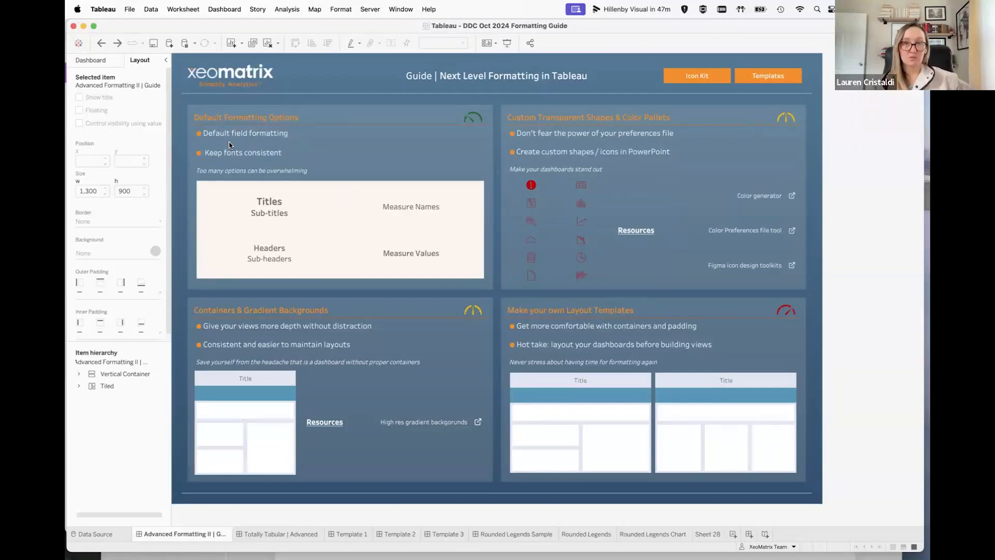
{"action": "mouse_move", "coordinate": [535, 188]}
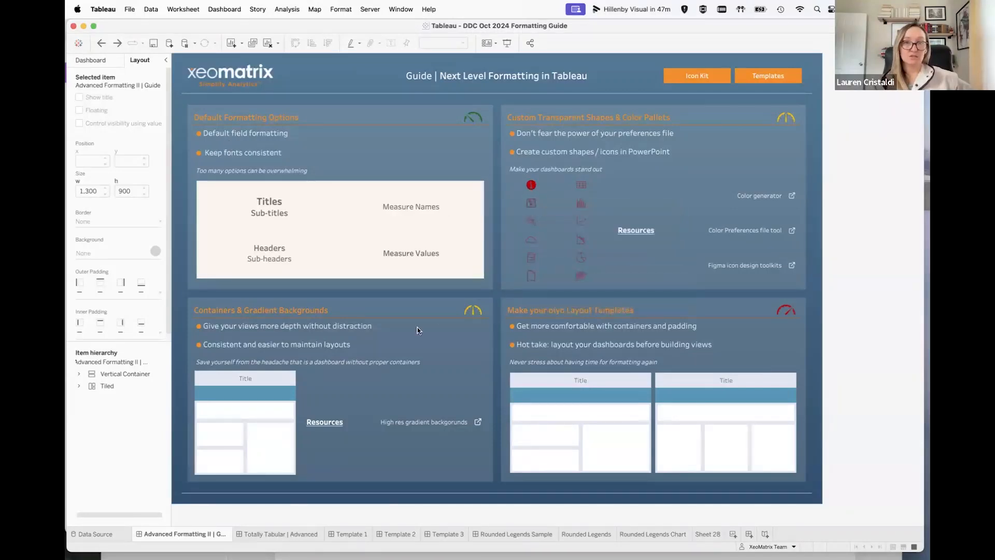
{"action": "key", "text": "ctrl+Up"}
{"action": "left_click", "coordinate": [471, 207]}
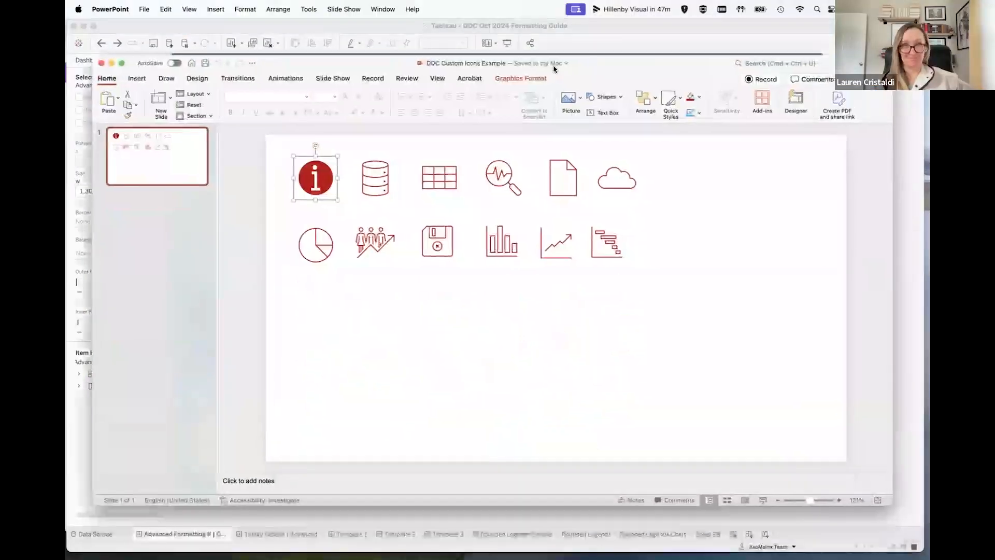
{"action": "left_click_drag", "start_coordinate": [576, 67], "coordinate": [593, 65]}
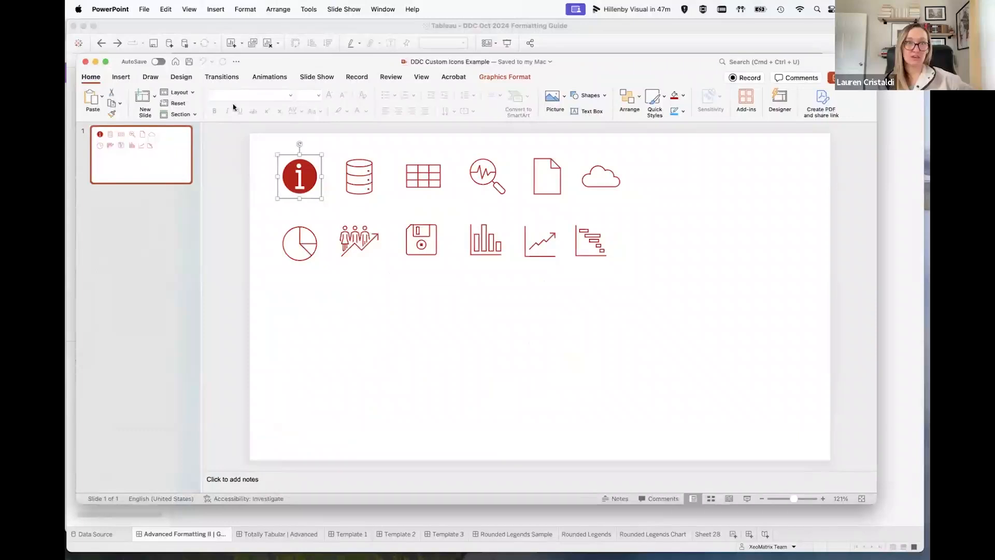
Open the stock icon library for inserting icons and browse through the available icons
{"action": "left_click", "coordinate": [119, 77]}
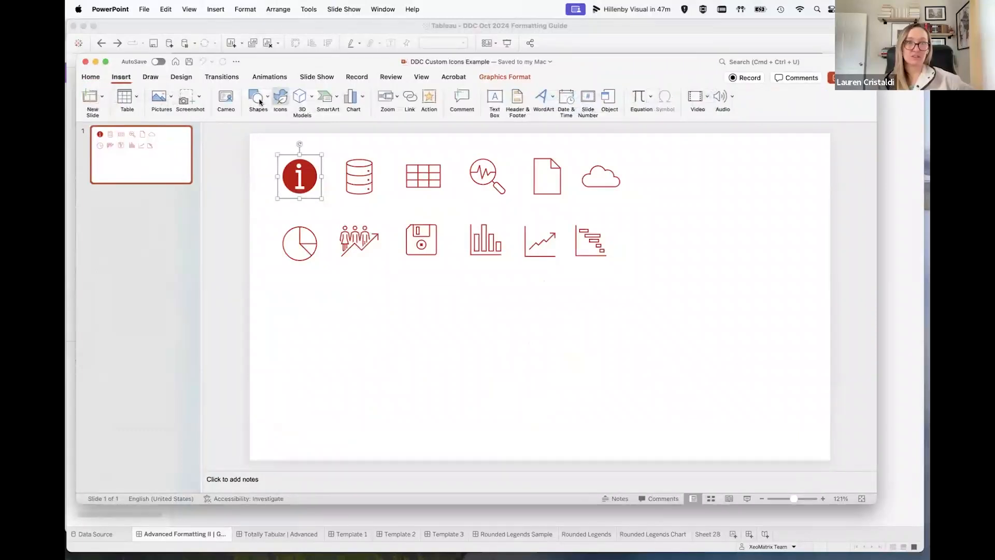
{"action": "left_click", "coordinate": [285, 98]}
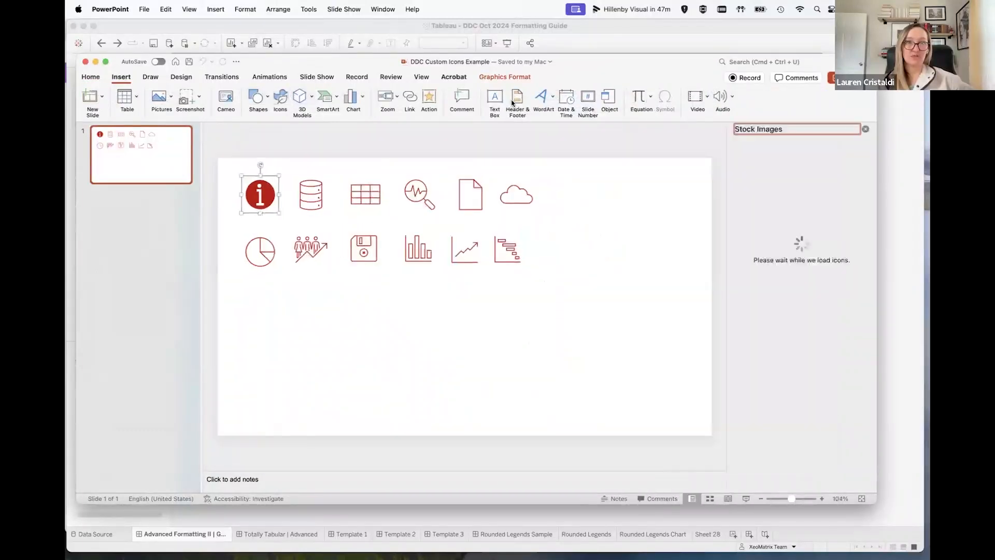
{"action": "left_click_drag", "start_coordinate": [568, 59], "coordinate": [548, 42]}
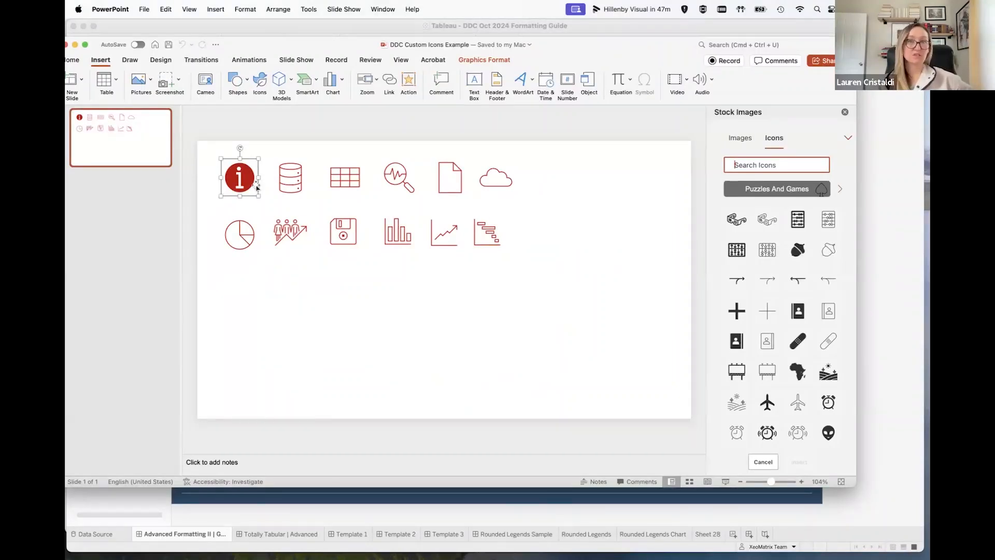
{"action": "scroll", "coordinate": [799, 265], "scroll_direction": "down", "scroll_amount": 10}
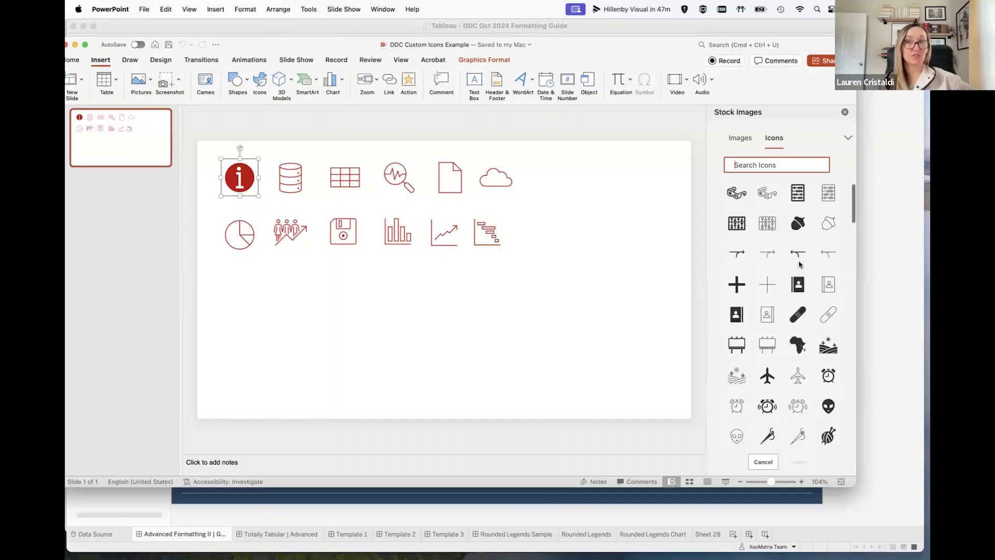
{"action": "scroll", "coordinate": [799, 265], "scroll_direction": "down", "scroll_amount": 10}
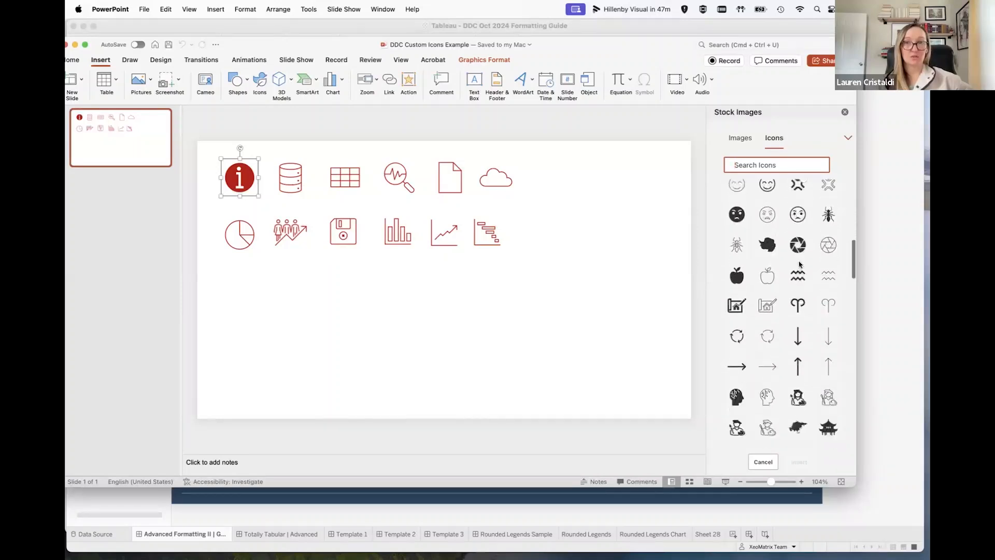
{"action": "scroll", "coordinate": [799, 264], "scroll_direction": "down", "scroll_amount": 15}
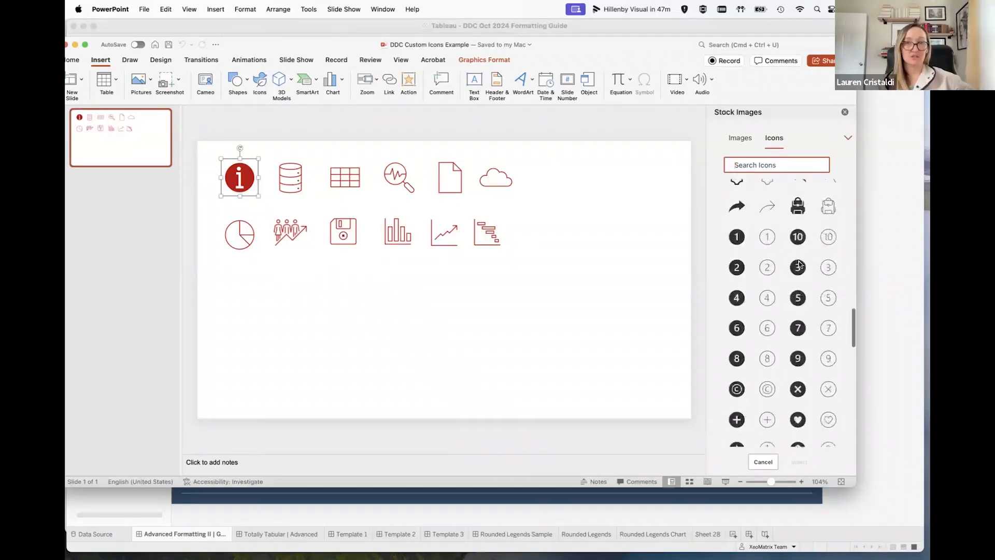
{"action": "scroll", "coordinate": [798, 261], "scroll_direction": "down", "scroll_amount": 10}
{"action": "scroll", "coordinate": [798, 262], "scroll_direction": "up", "scroll_amount": 3}
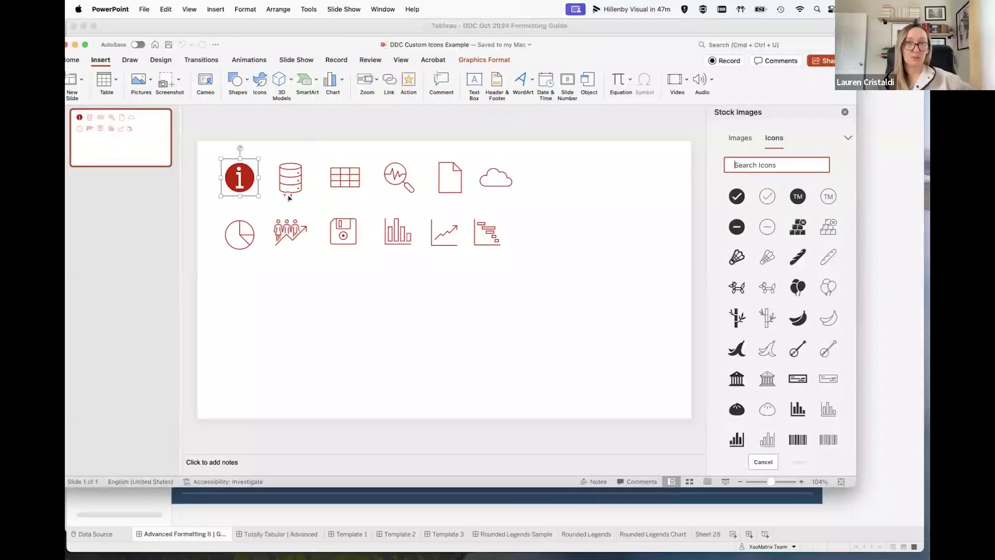
Try sampling a custom graphics fill color from the screen for the red info icon, and cancel the color choice
{"action": "left_click", "coordinate": [311, 263]}
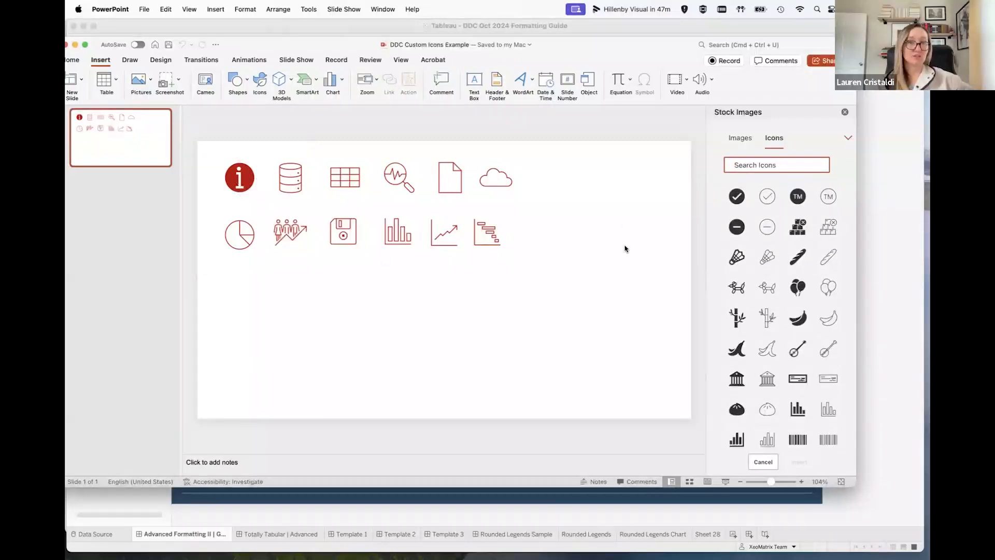
{"action": "left_click", "coordinate": [239, 168]}
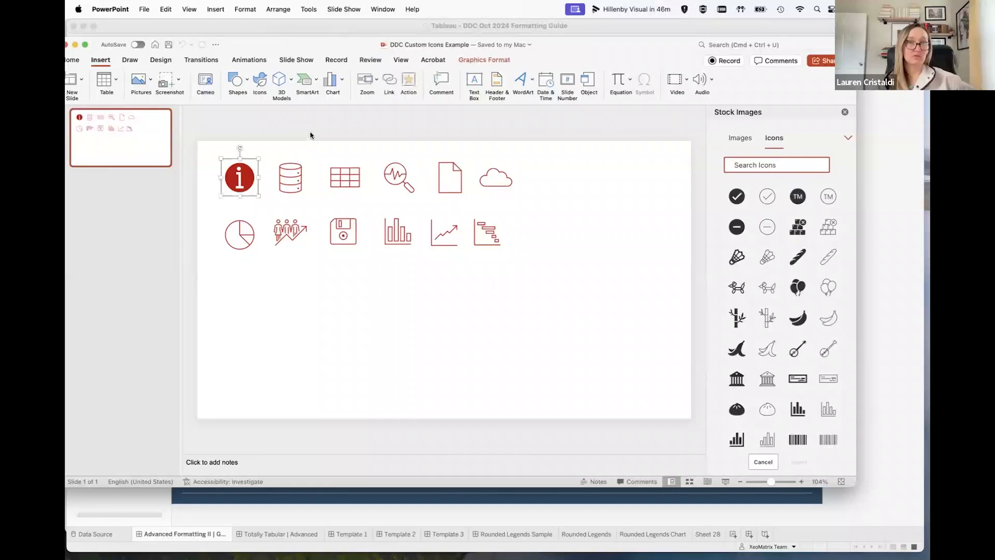
{"action": "left_click", "coordinate": [492, 61]}
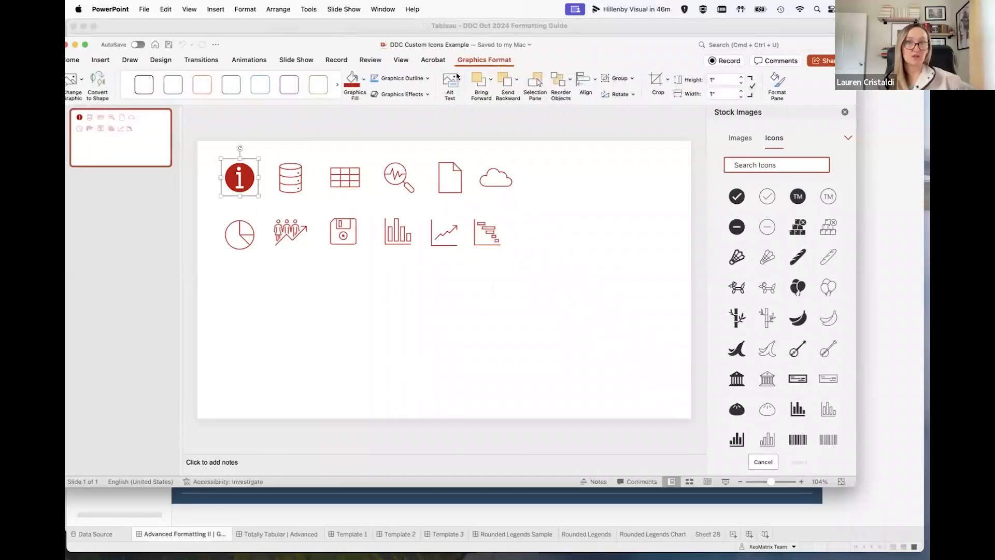
{"action": "left_click", "coordinate": [364, 82]}
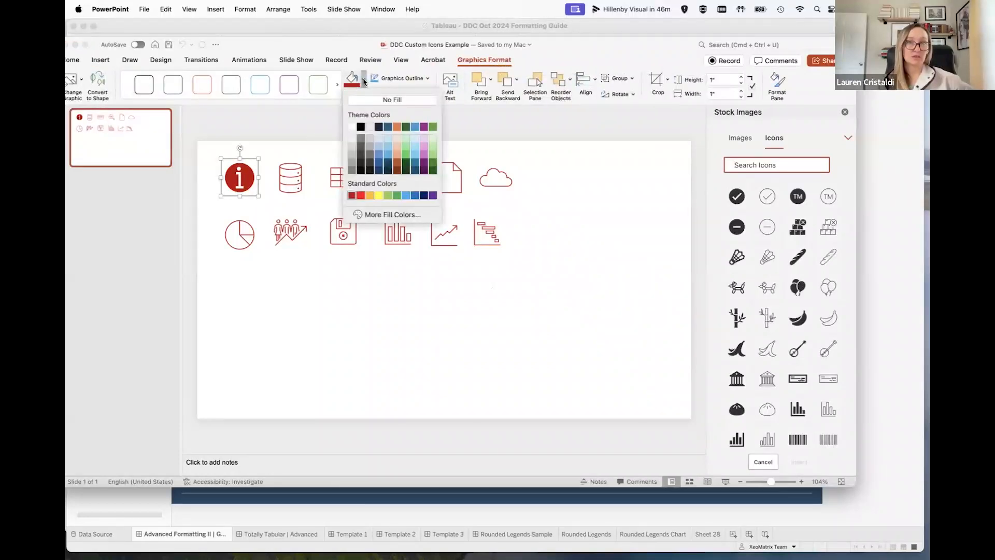
{"action": "left_click", "coordinate": [369, 214]}
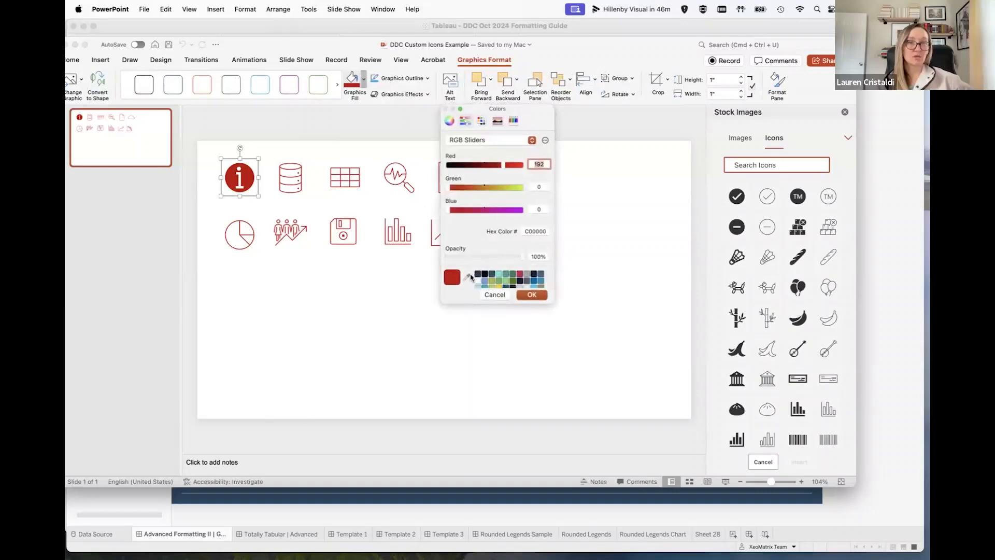
{"action": "left_click", "coordinate": [467, 276]}
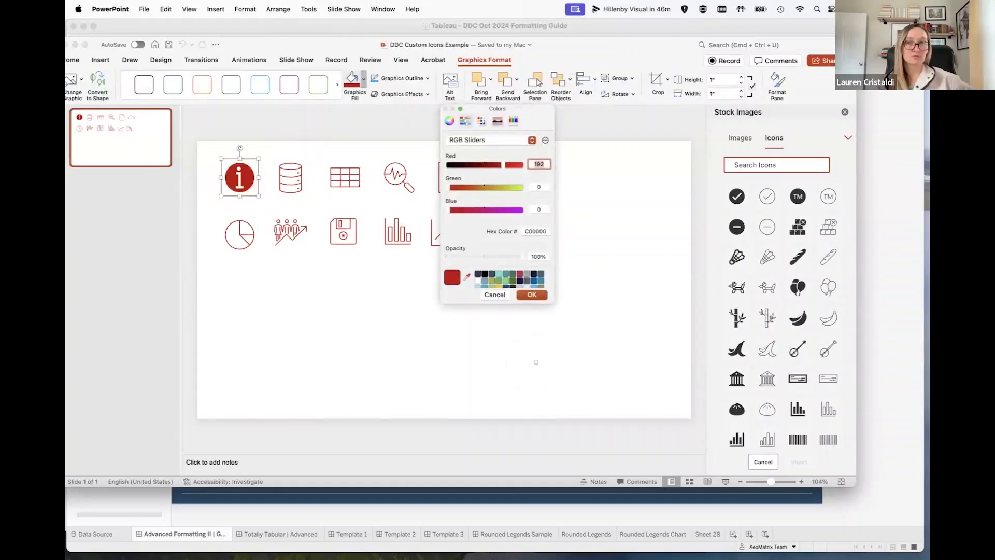
{"action": "left_click", "coordinate": [479, 311]}
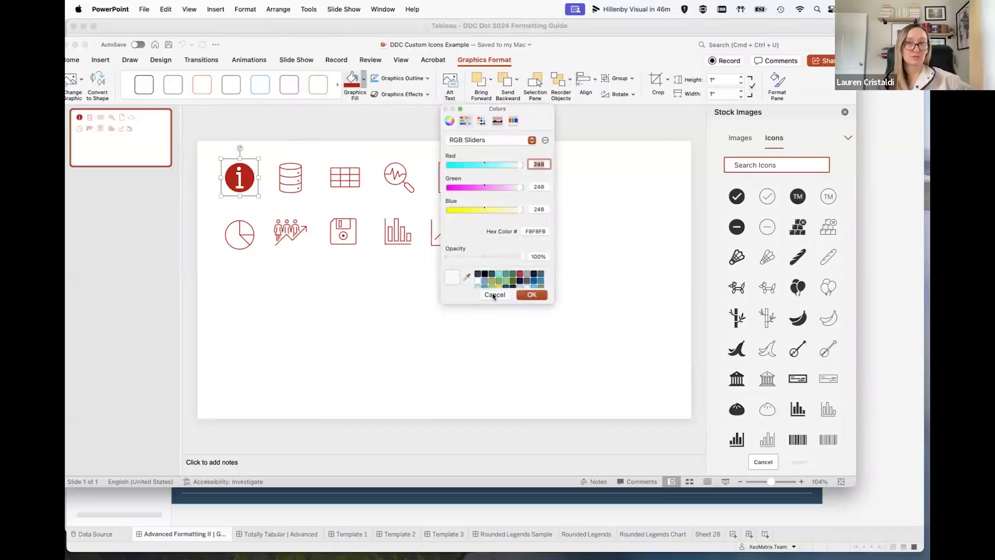
{"action": "left_click", "coordinate": [494, 294]}
Start saving the info icon as a picture, review the DDC folder under Shapes in My Tableau Repository, and cancel the save
{"action": "right_click", "coordinate": [241, 180]}
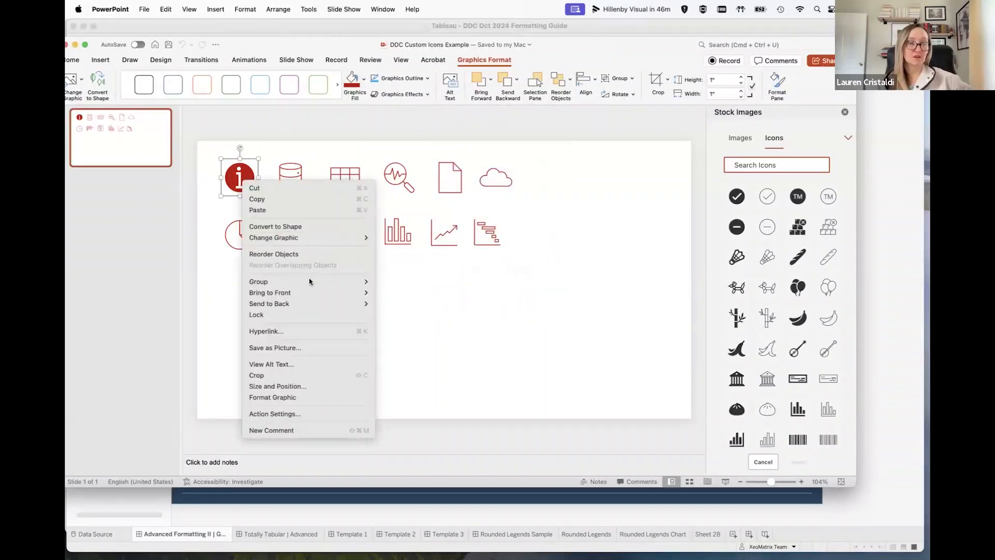
{"action": "left_click", "coordinate": [276, 349]}
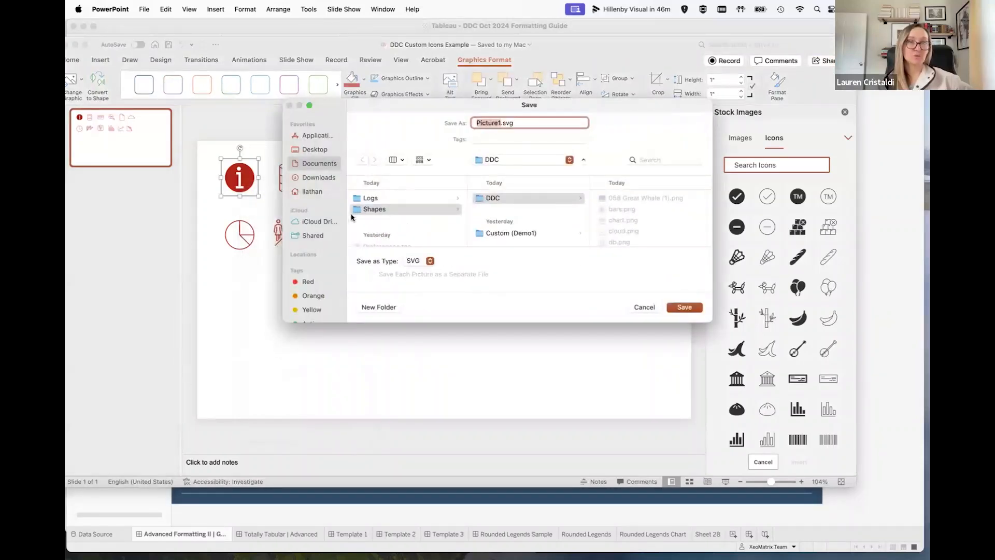
{"action": "scroll", "coordinate": [352, 217], "scroll_direction": "left", "scroll_amount": 5}
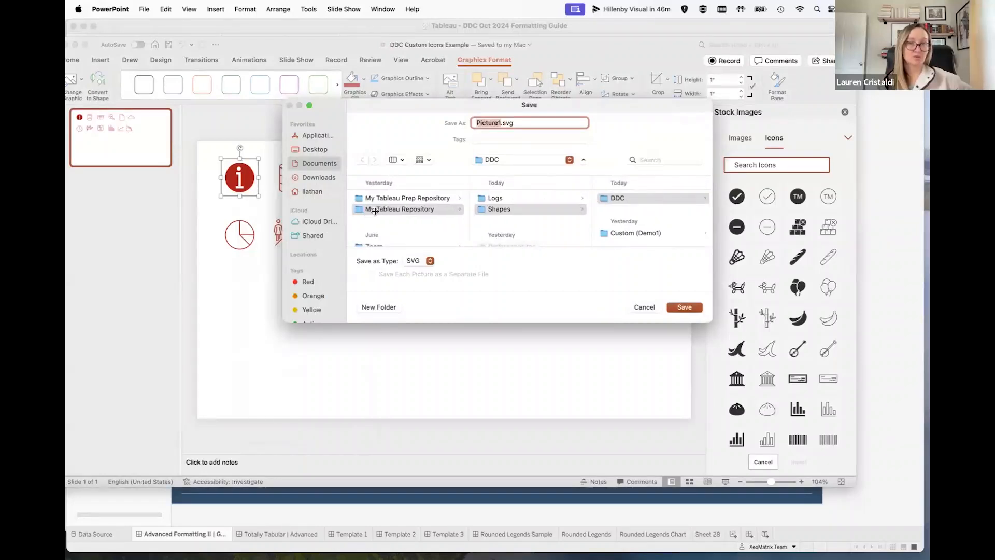
{"action": "scroll", "coordinate": [516, 210], "scroll_direction": "right", "scroll_amount": 5}
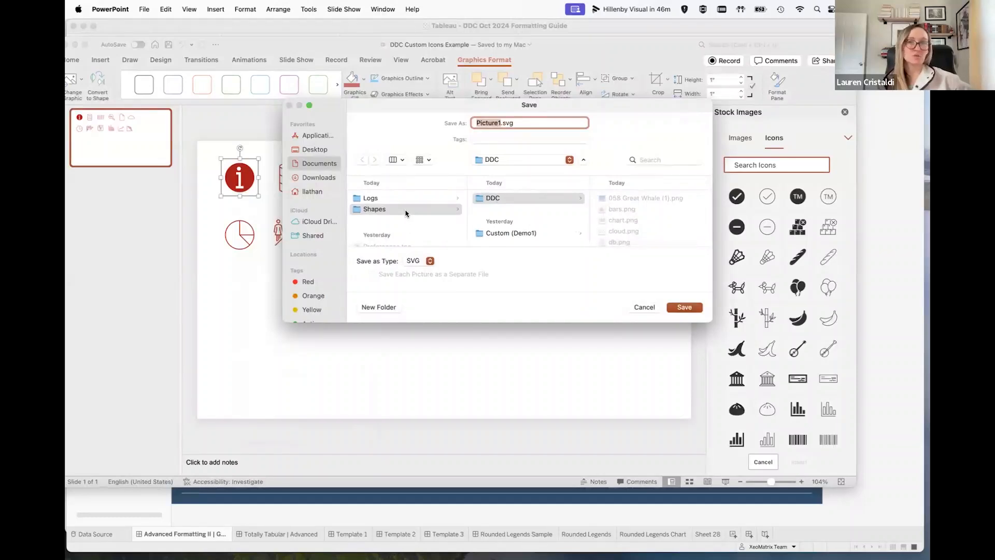
{"action": "left_click", "coordinate": [642, 308]}
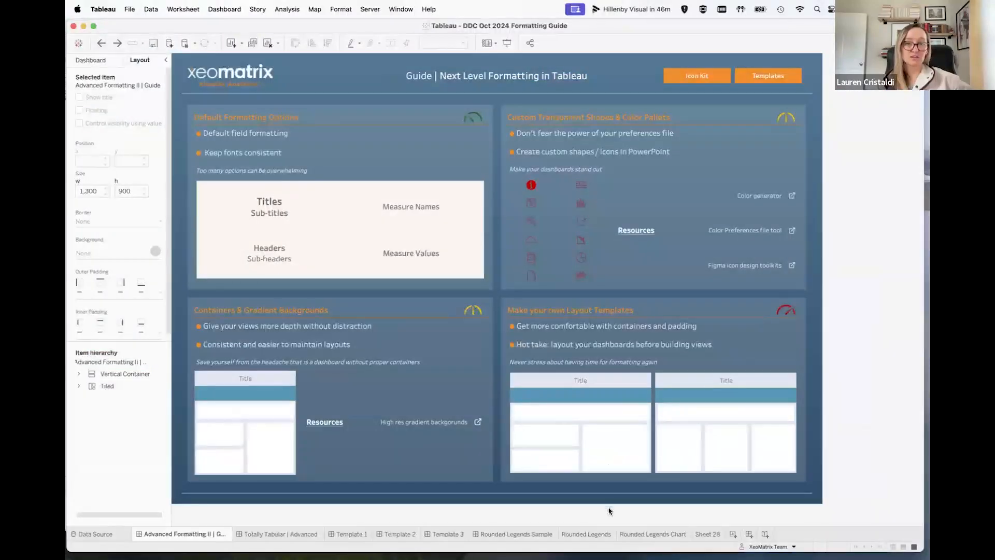
Change the mark type of the customer sales chart on Sheet 28 to Shape
{"action": "left_click", "coordinate": [707, 534]}
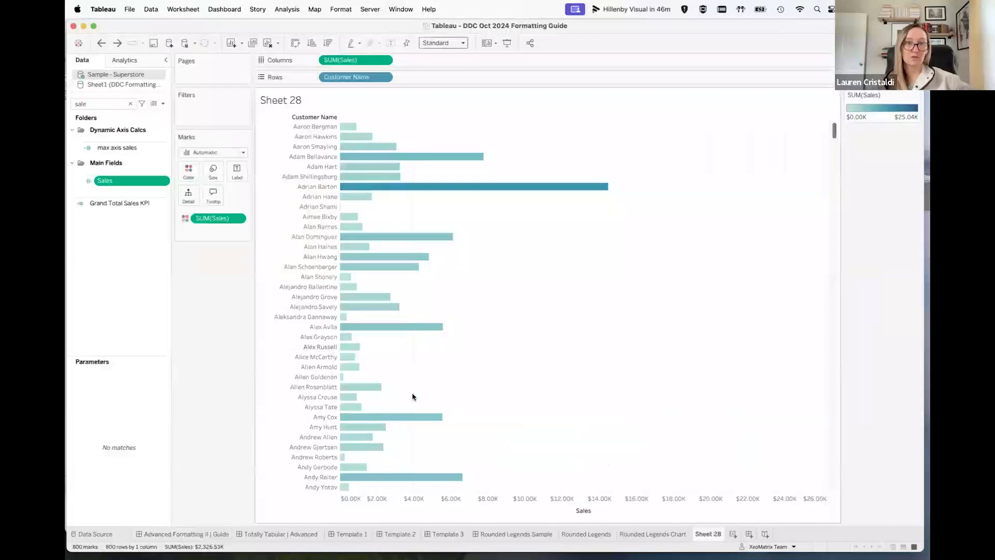
{"action": "left_click", "coordinate": [242, 152]}
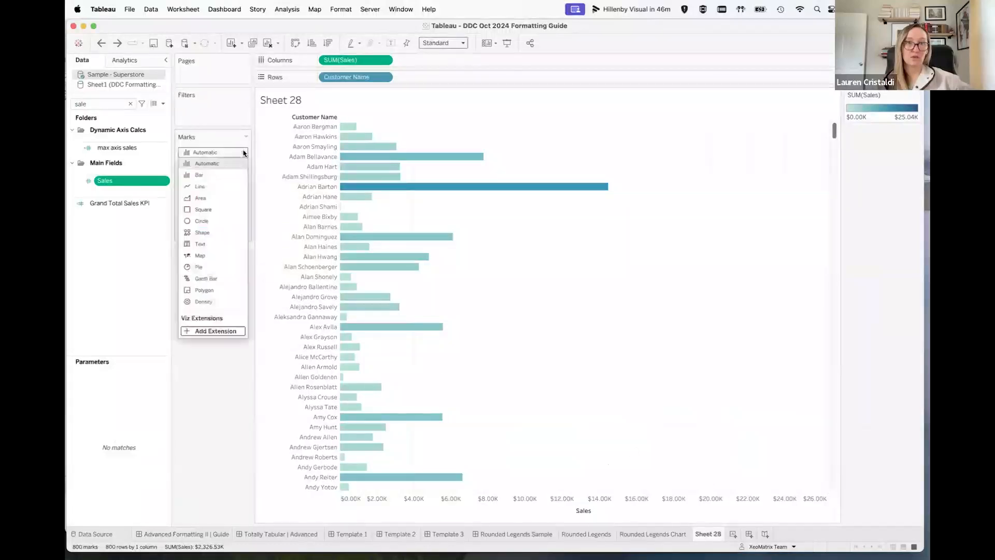
{"action": "left_click", "coordinate": [209, 233]}
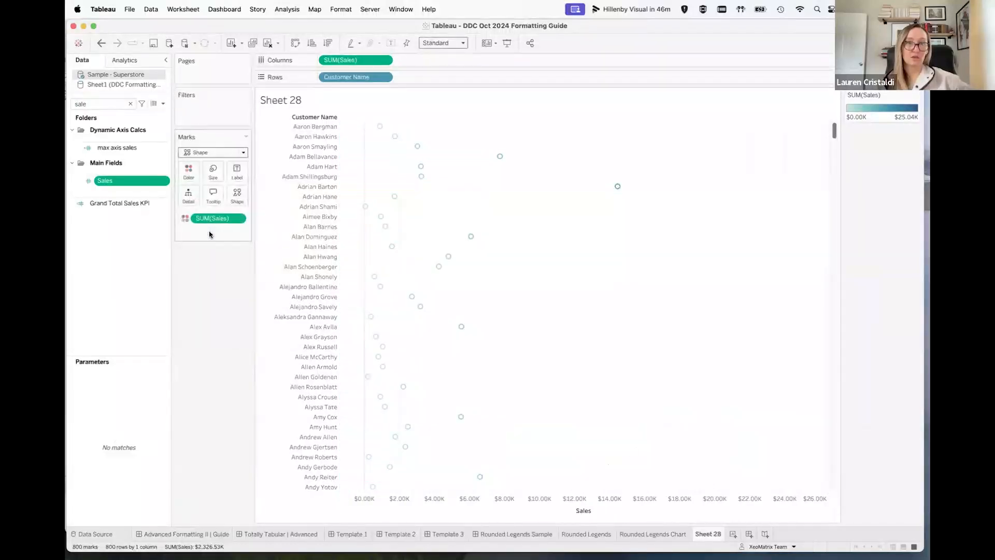
Look through the custom icons in the DDC shape palette for the Sheet 28 marks, and cancel without assigning a shape
{"action": "left_click", "coordinate": [238, 193]}
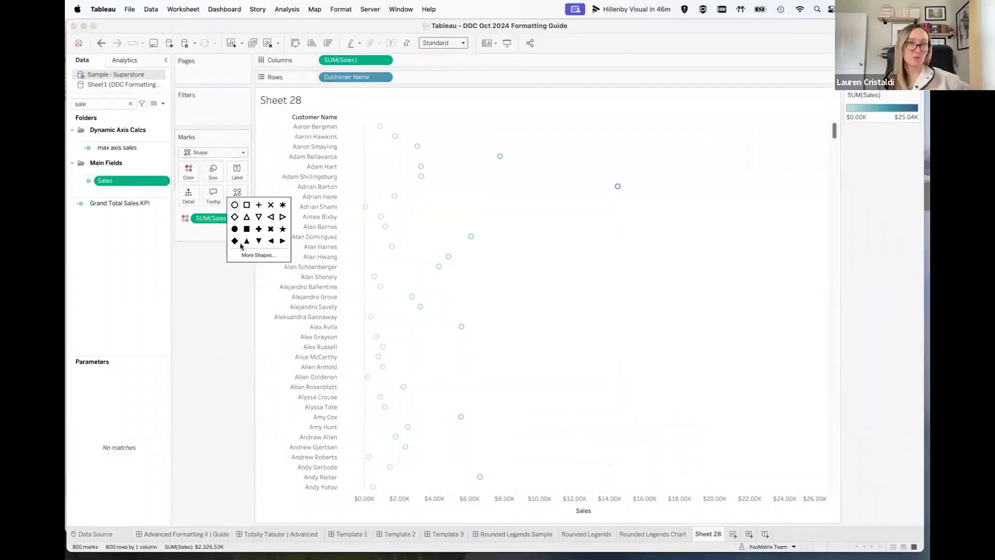
{"action": "left_click", "coordinate": [246, 256]}
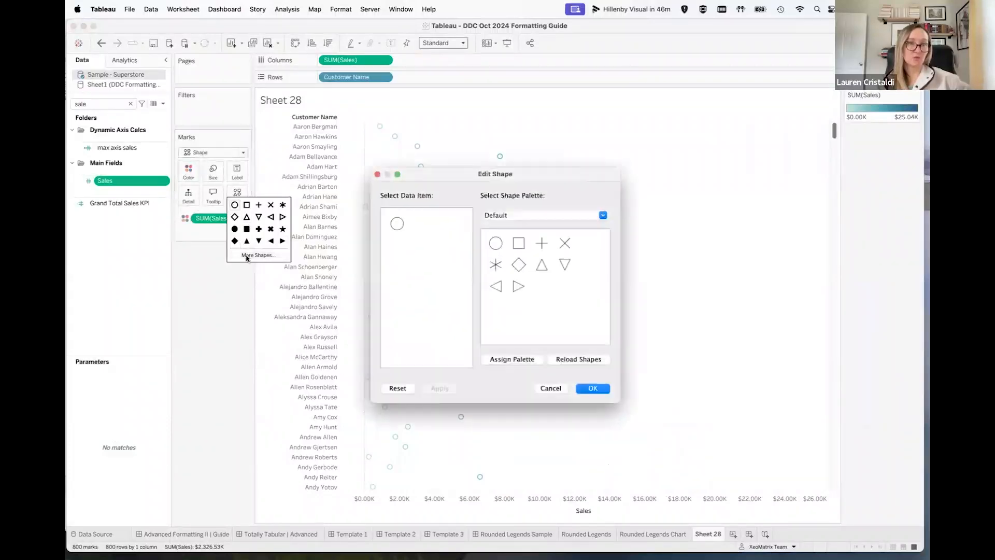
{"action": "left_click", "coordinate": [557, 212]}
{"action": "left_click", "coordinate": [513, 298]}
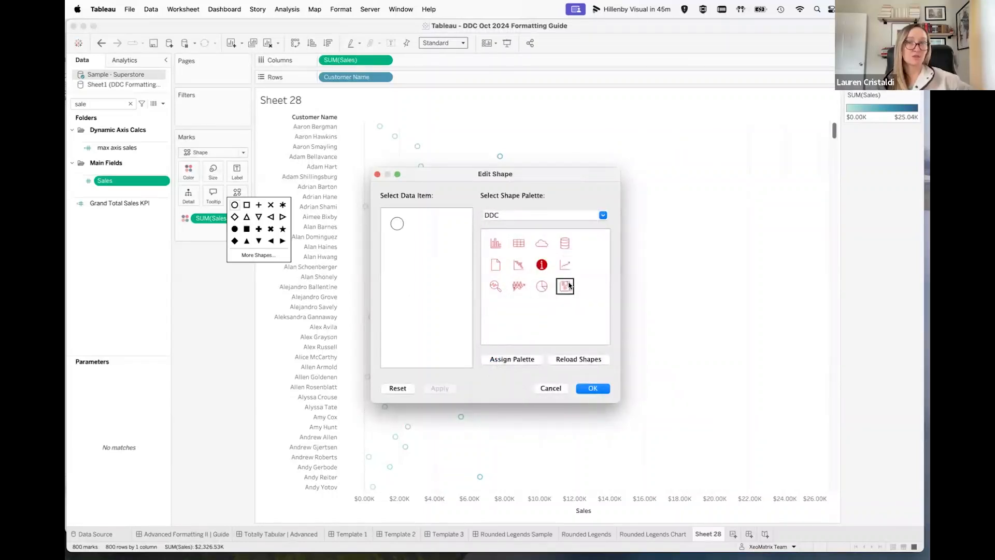
{"action": "left_click", "coordinate": [549, 388]}
{"action": "left_click", "coordinate": [241, 296]}
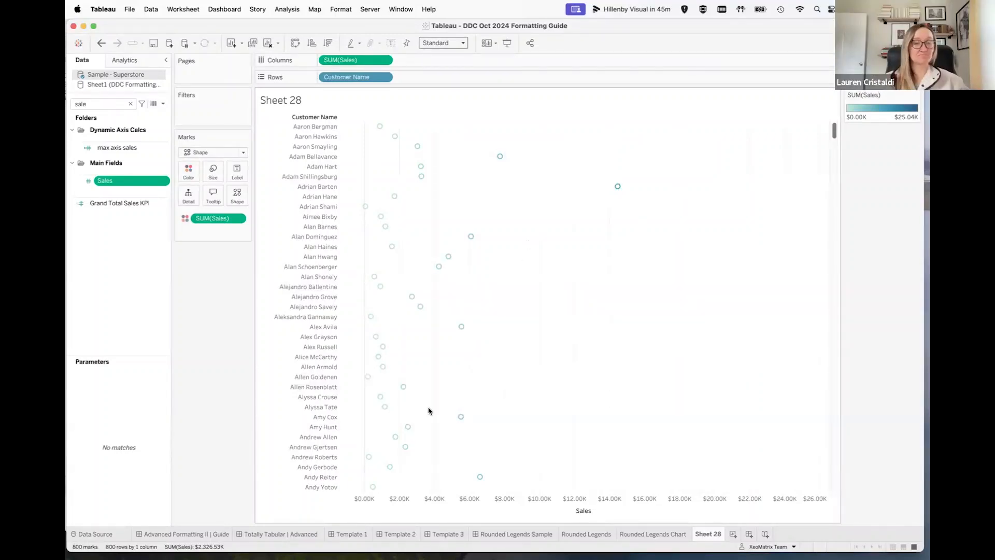
Revisit the Advanced Formatting II guide dashboard and Sheet 28, and switch to the My Tableau Repository folder in Finder
{"action": "left_click", "coordinate": [197, 535]}
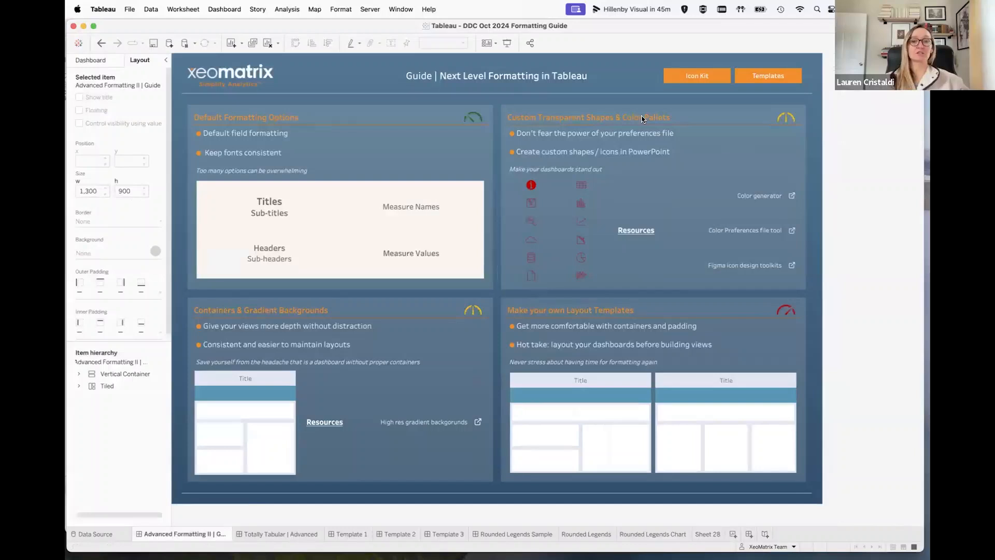
{"action": "left_click", "coordinate": [707, 533]}
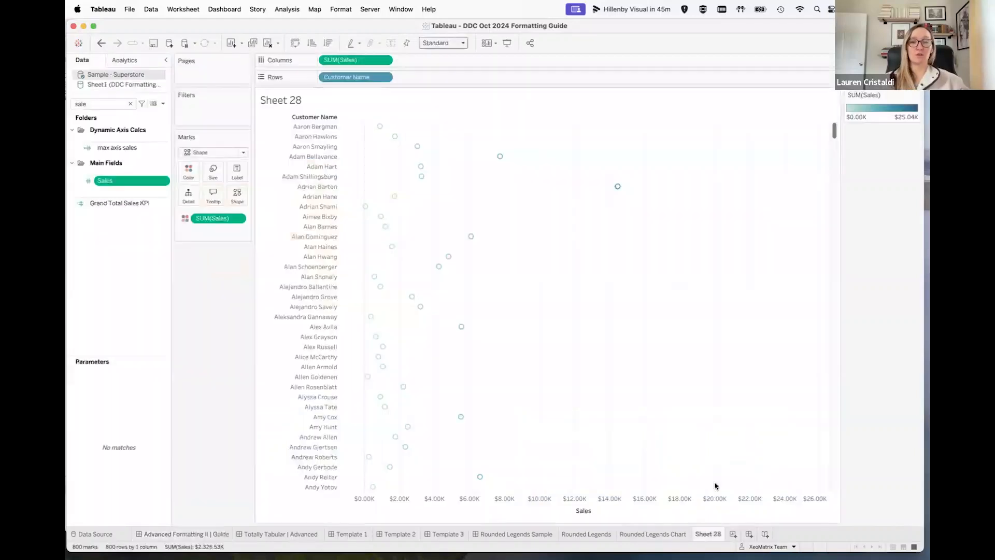
{"action": "key", "text": "ctrl+Up"}
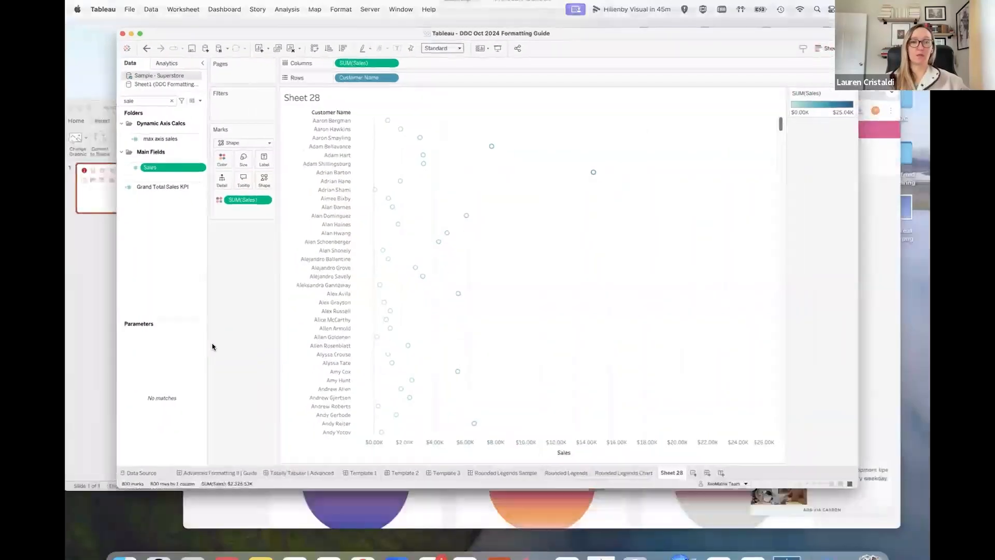
{"action": "key", "text": "ctrl+Up"}
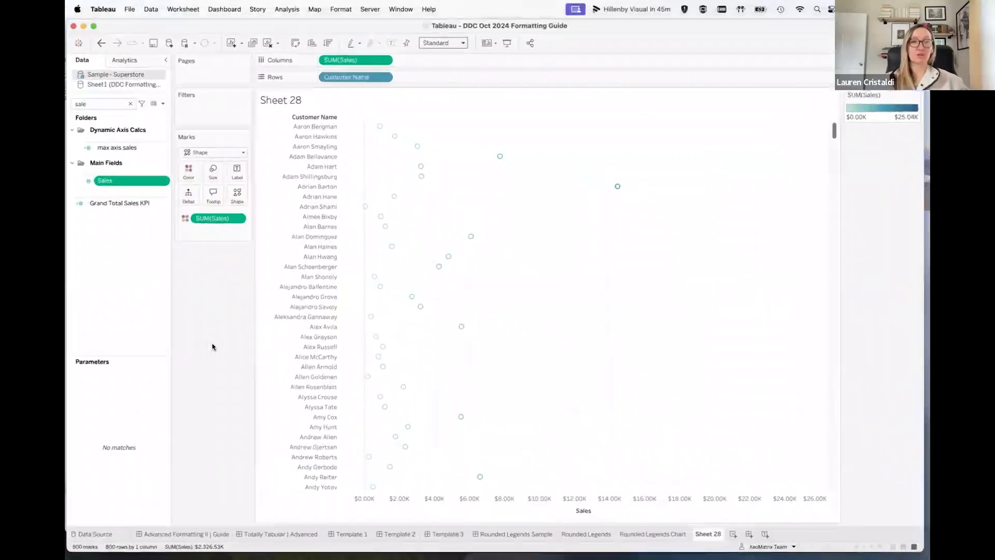
{"action": "key", "text": "ctrl+Up"}
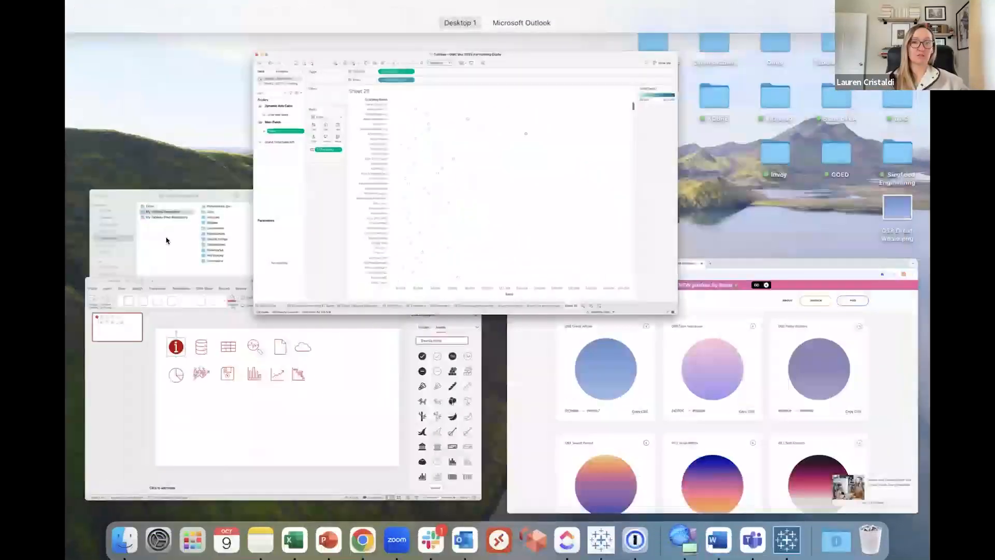
{"action": "left_click", "coordinate": [195, 254]}
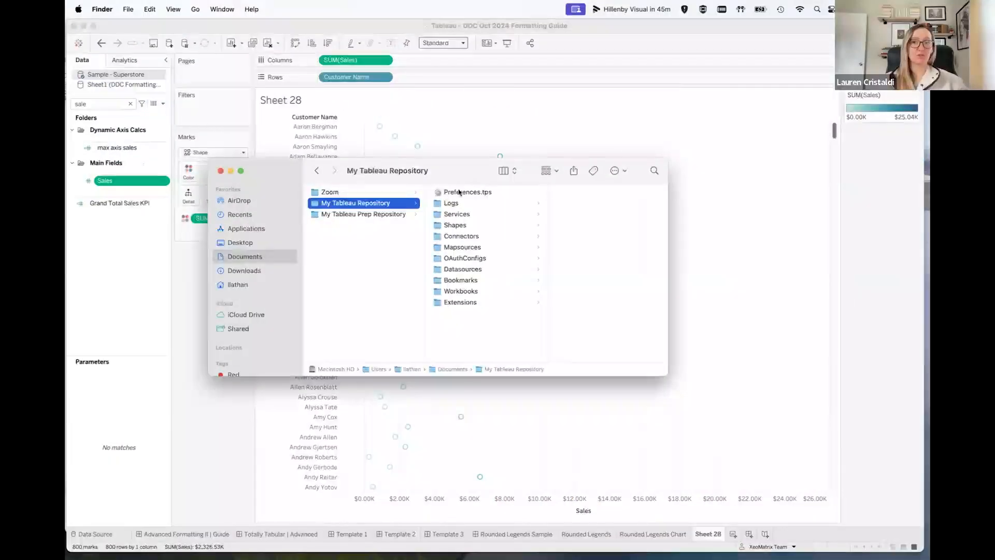
Open the Preferences.tps file from My Tableau Repository with TextEdit, searching the applications for "text"
{"action": "right_click", "coordinate": [454, 192]}
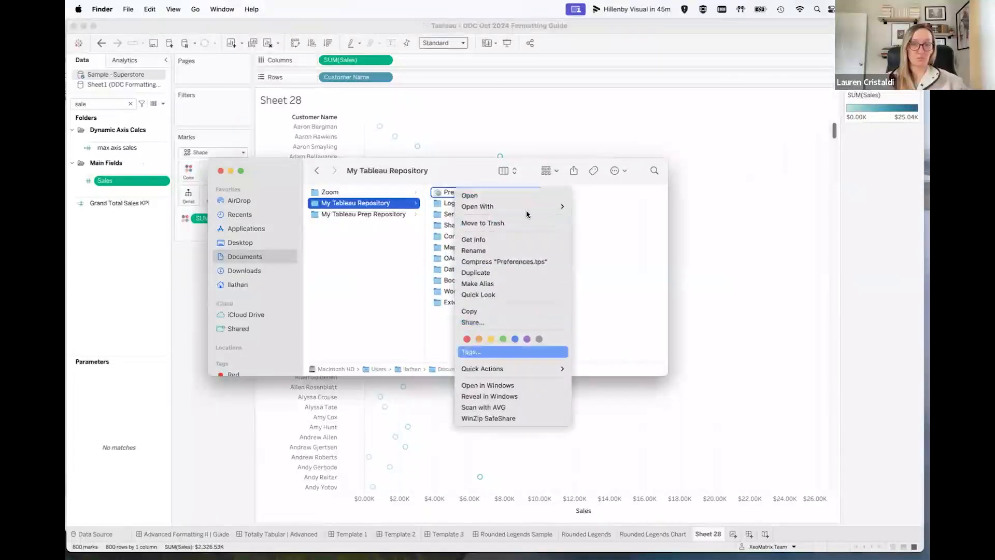
{"action": "mouse_move", "coordinate": [479, 205]}
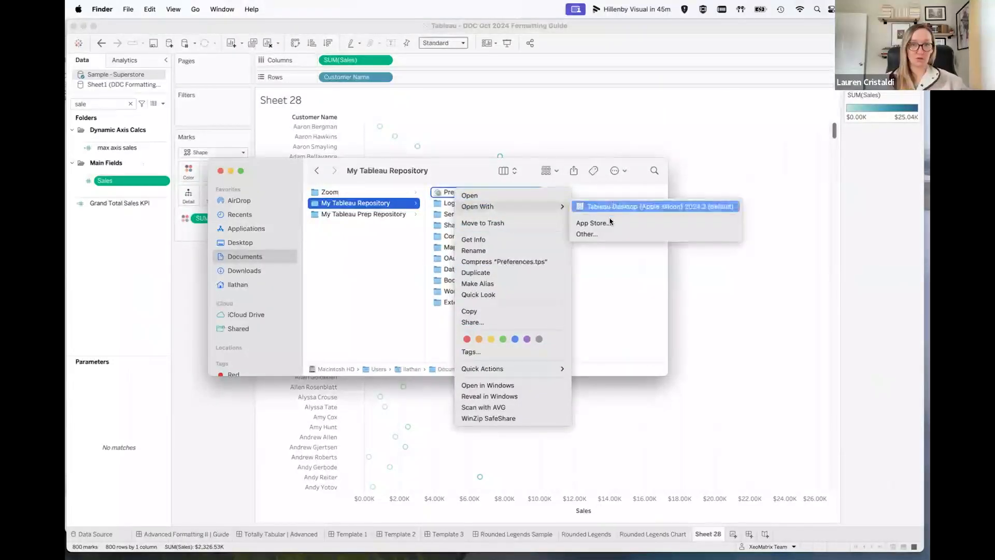
{"action": "left_click", "coordinate": [603, 234]}
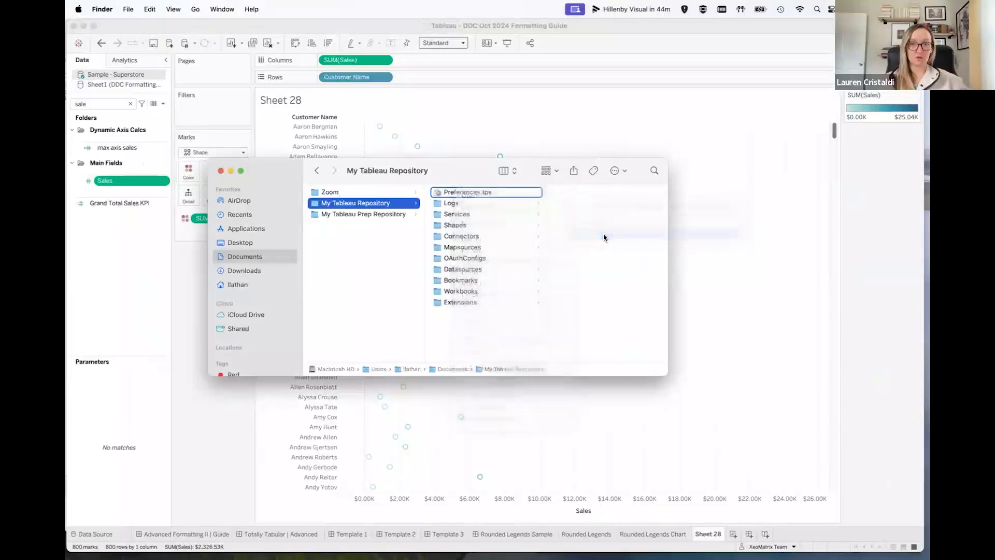
{"action": "left_click", "coordinate": [585, 210]}
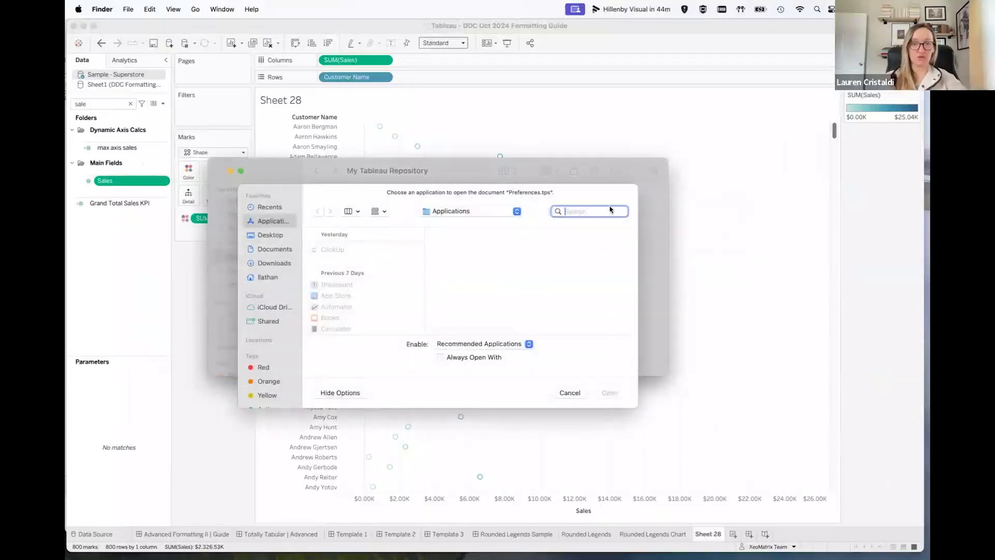
{"action": "type", "text": "text"}
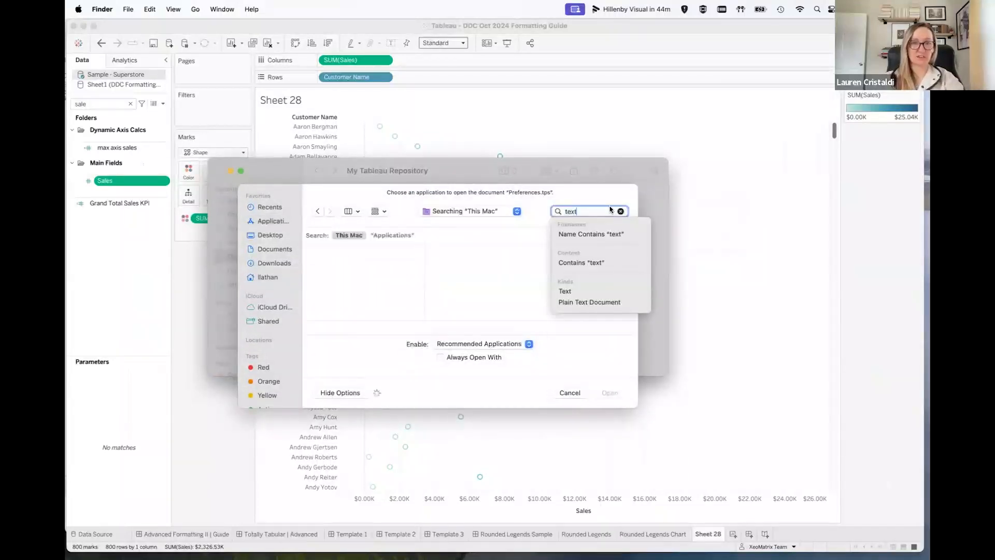
{"action": "left_click", "coordinate": [333, 267]}
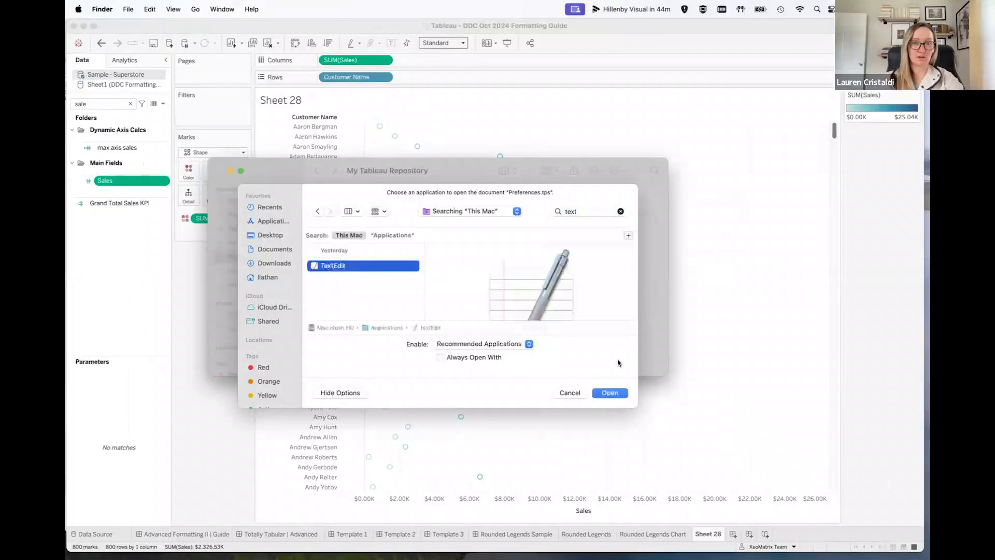
{"action": "left_click", "coordinate": [610, 392]}
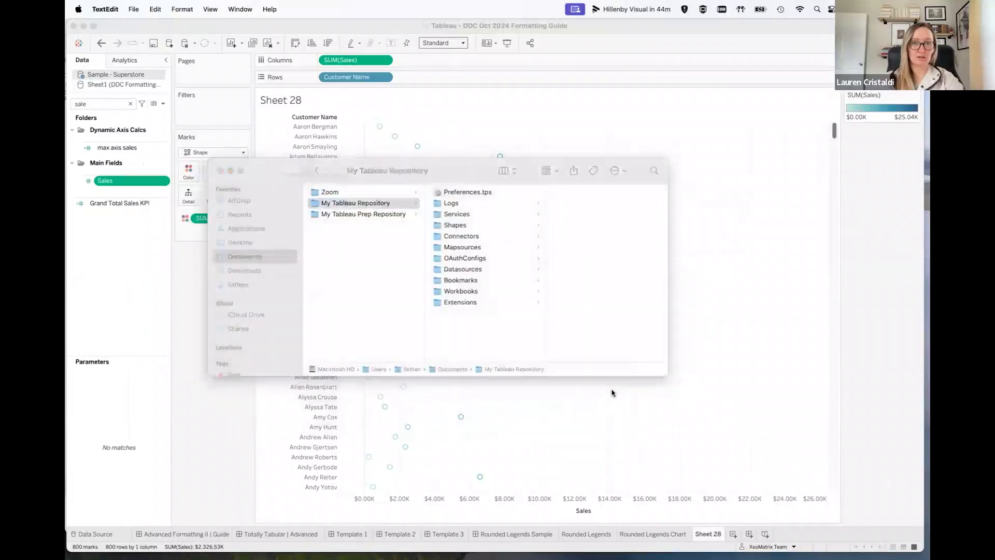
Enlarge the Preferences.tps window and examine its color palette definitions, highlighting the 56-color Branded Categorical Palette block
{"action": "left_click_drag", "start_coordinate": [479, 253], "coordinate": [687, 558]}
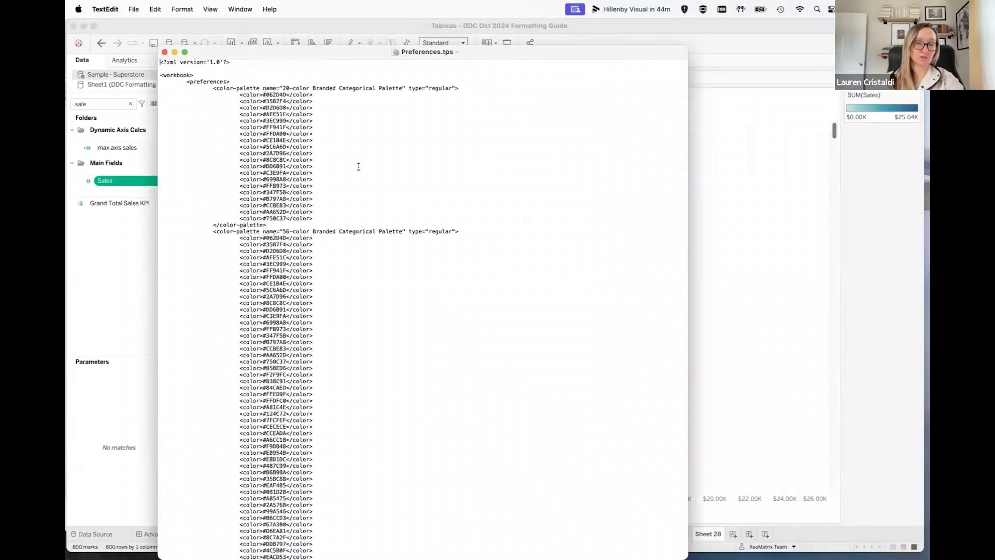
{"action": "scroll", "coordinate": [290, 217], "scroll_direction": "down", "scroll_amount": 5}
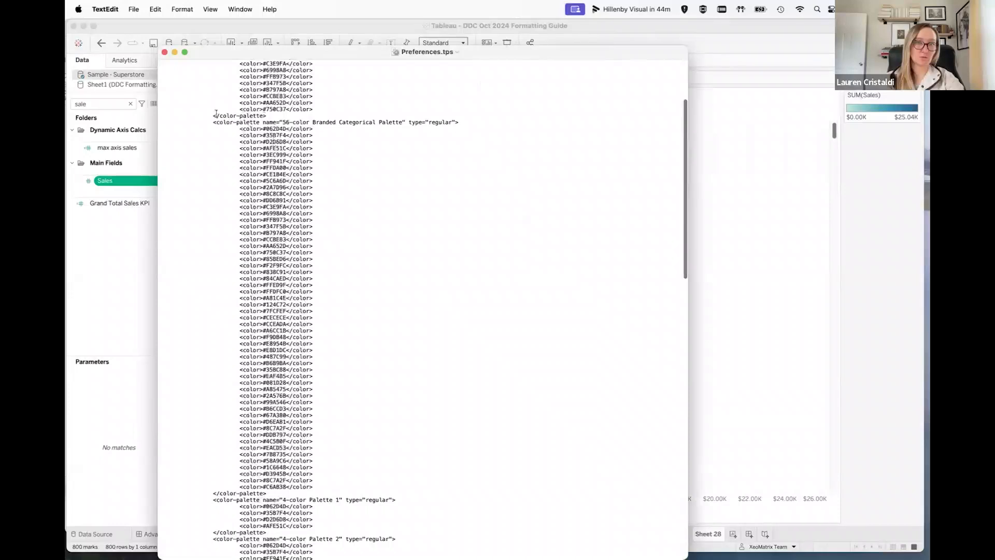
{"action": "left_click_drag", "start_coordinate": [209, 122], "coordinate": [412, 494]}
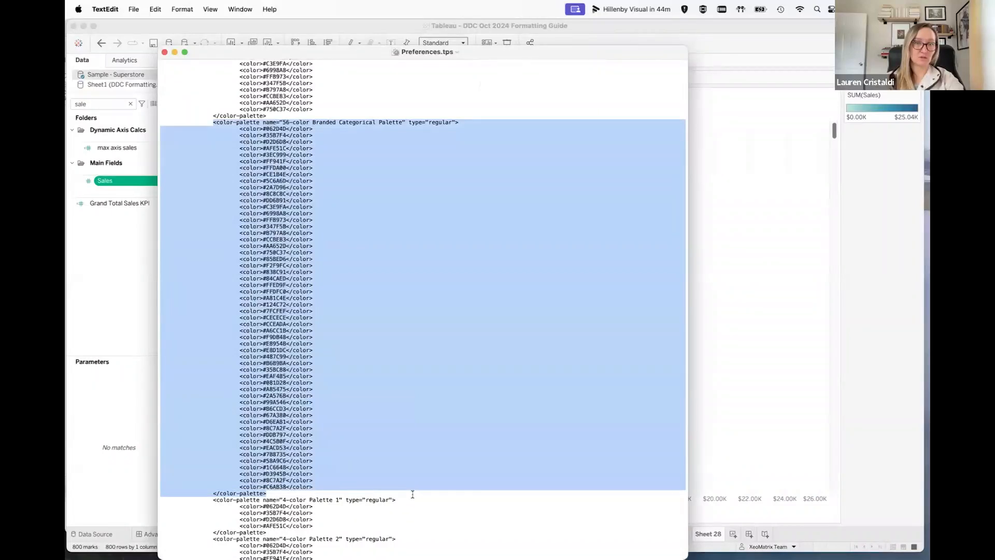
{"action": "scroll", "coordinate": [392, 431], "scroll_direction": "down", "scroll_amount": 15}
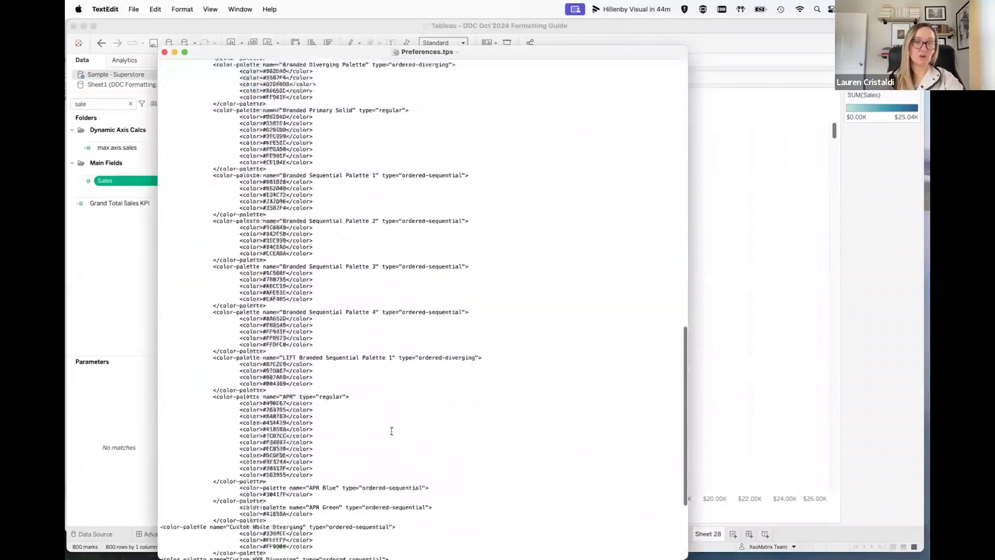
{"action": "scroll", "coordinate": [392, 431], "scroll_direction": "down", "scroll_amount": 2}
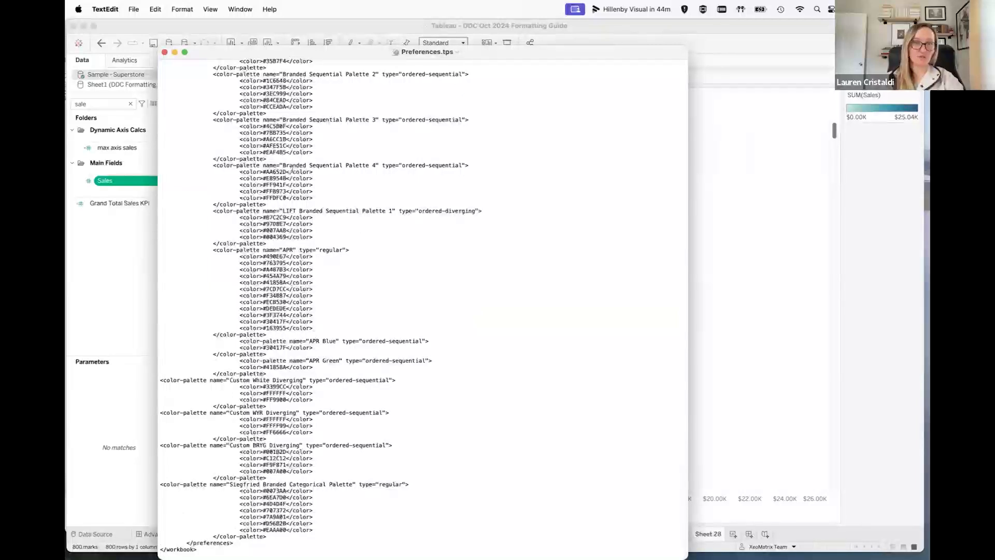
{"action": "scroll", "coordinate": [340, 272], "scroll_direction": "up", "scroll_amount": 5}
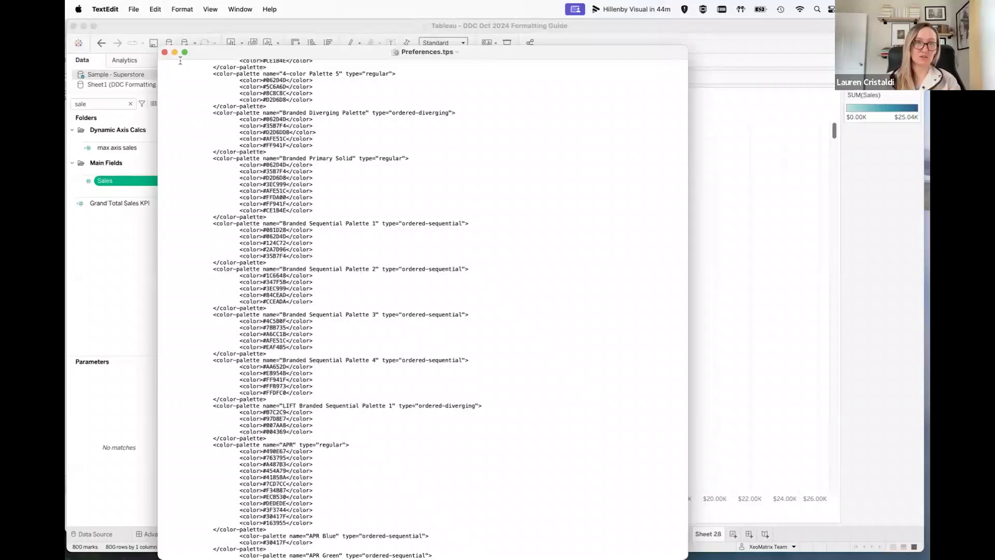
Return to Tableau's Rounded Legends sheet, open the Category color editor, and view Furniture's custom color picker, cancelling the picker
{"action": "left_click", "coordinate": [287, 26]}
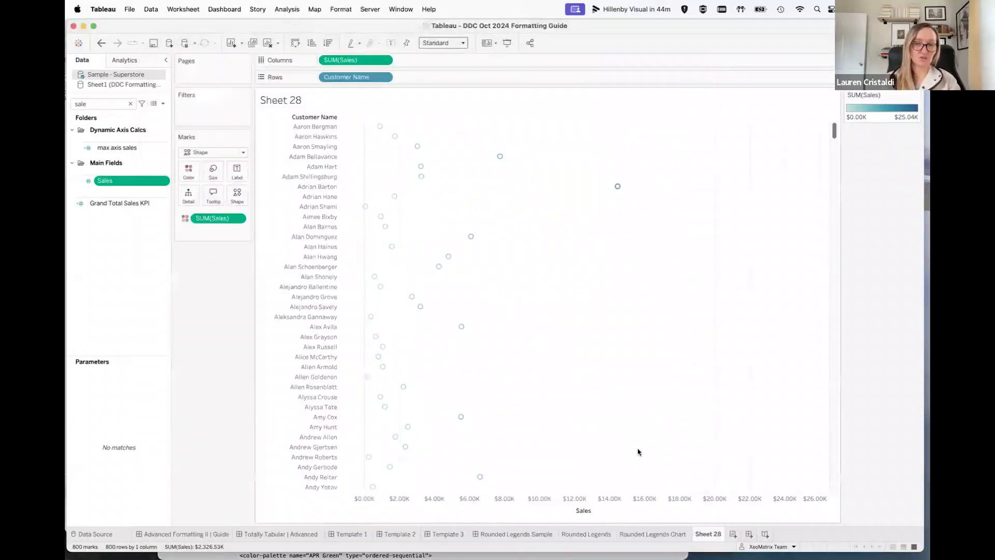
{"action": "left_click", "coordinate": [585, 534]}
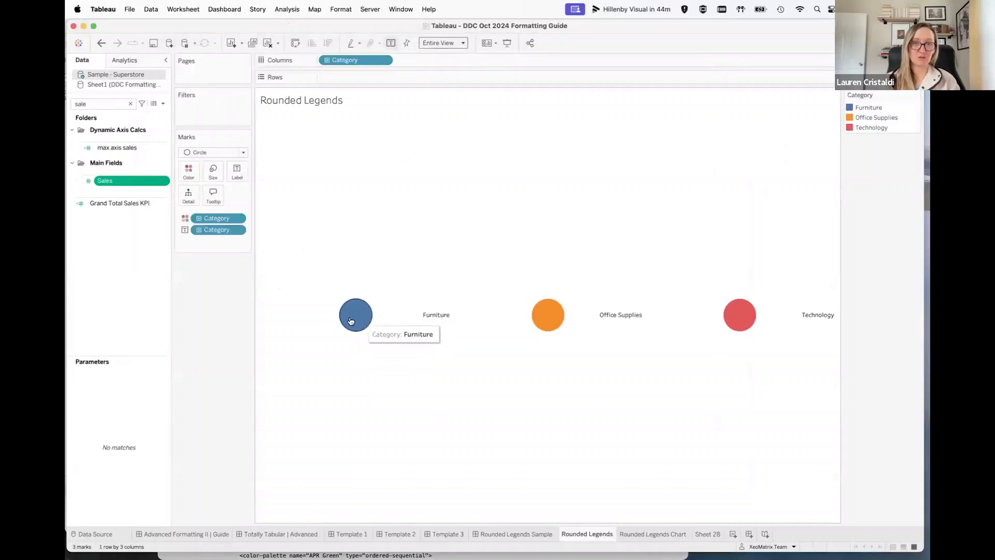
{"action": "double_click", "coordinate": [848, 108]}
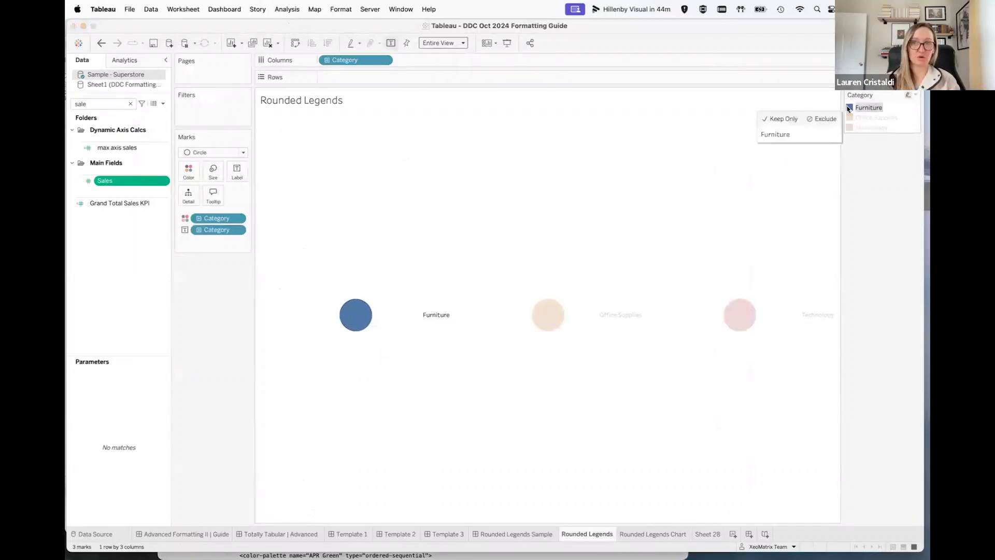
{"action": "double_click", "coordinate": [361, 212]}
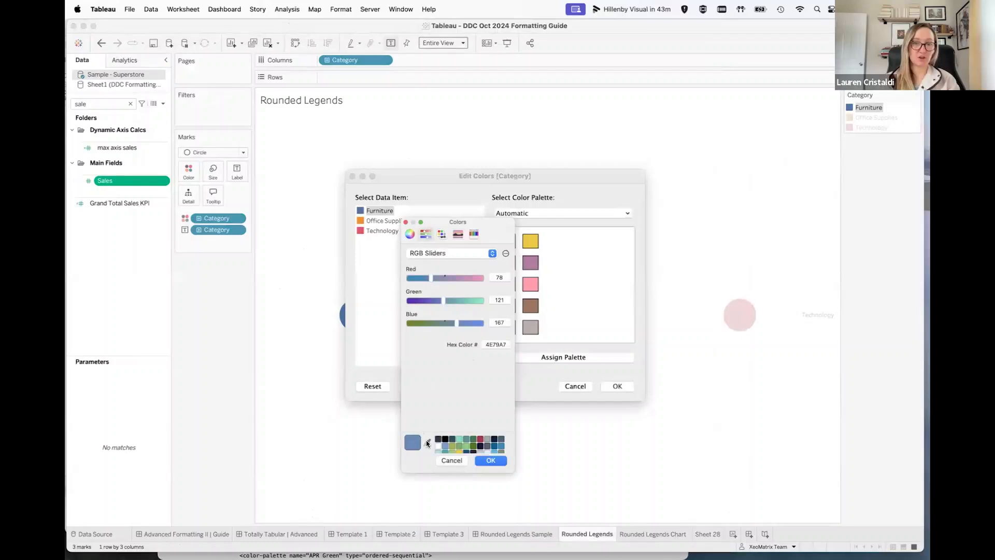
{"action": "left_click", "coordinate": [451, 461]}
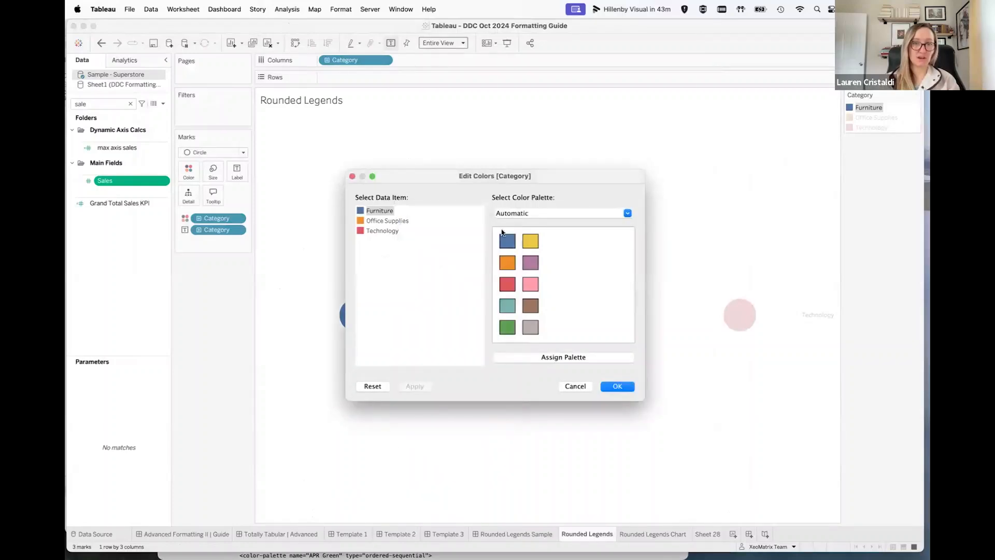
Using 4-color Palette 1, color Furniture dark navy, Office Supplies light blue, and Technology lime green, and apply the colors
{"action": "left_click", "coordinate": [539, 214]}
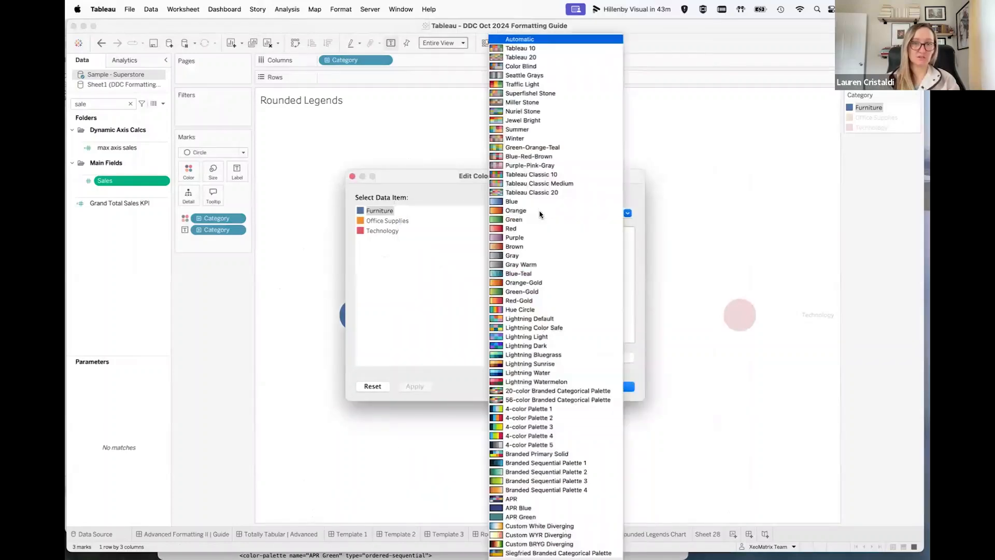
{"action": "left_click", "coordinate": [536, 410]}
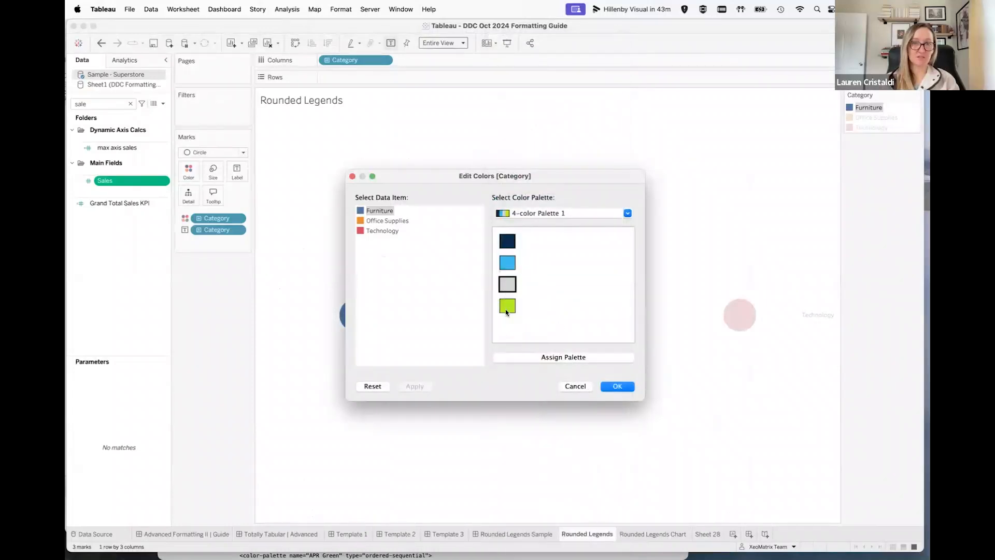
{"action": "left_click", "coordinate": [507, 241]}
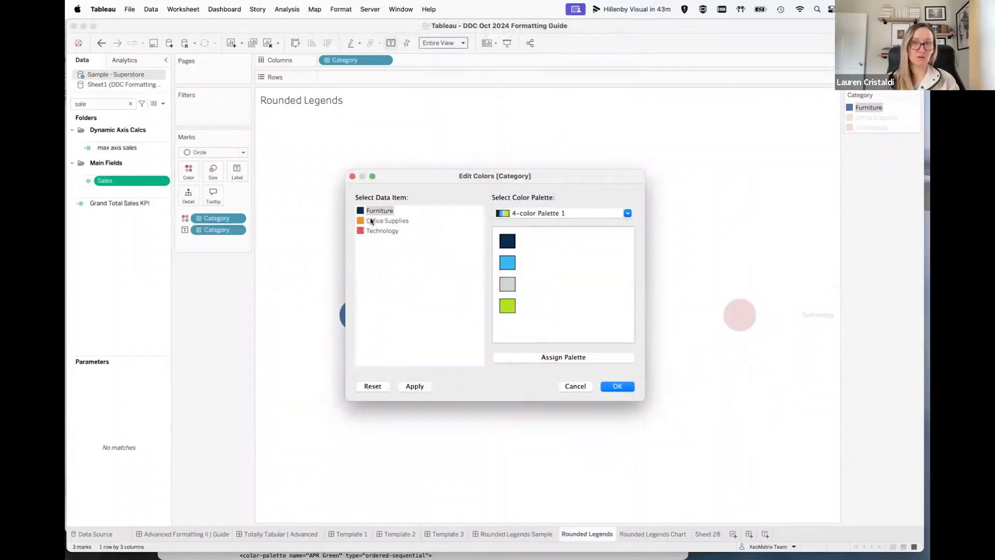
{"action": "left_click", "coordinate": [371, 221]}
{"action": "left_click", "coordinate": [507, 265]}
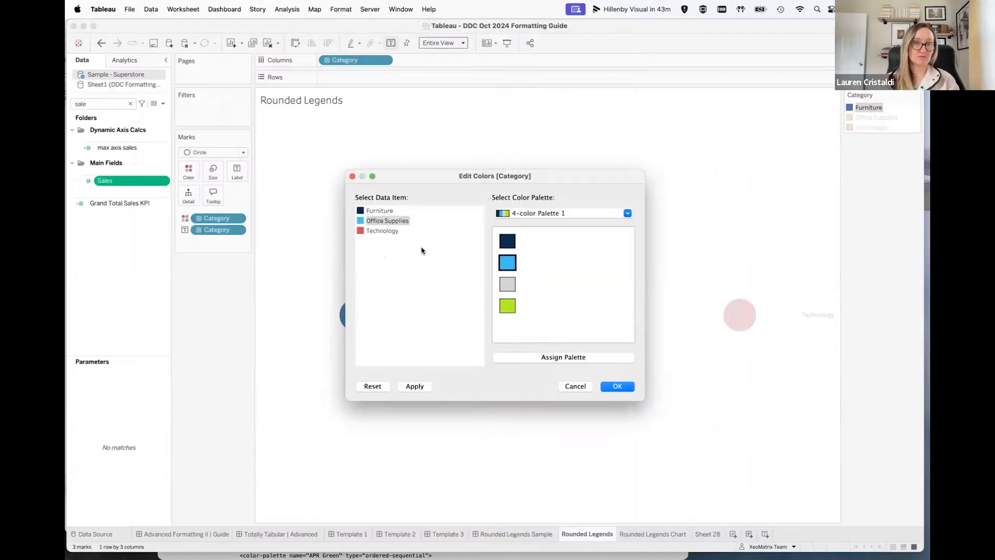
{"action": "left_click", "coordinate": [382, 231]}
{"action": "left_click", "coordinate": [509, 305]}
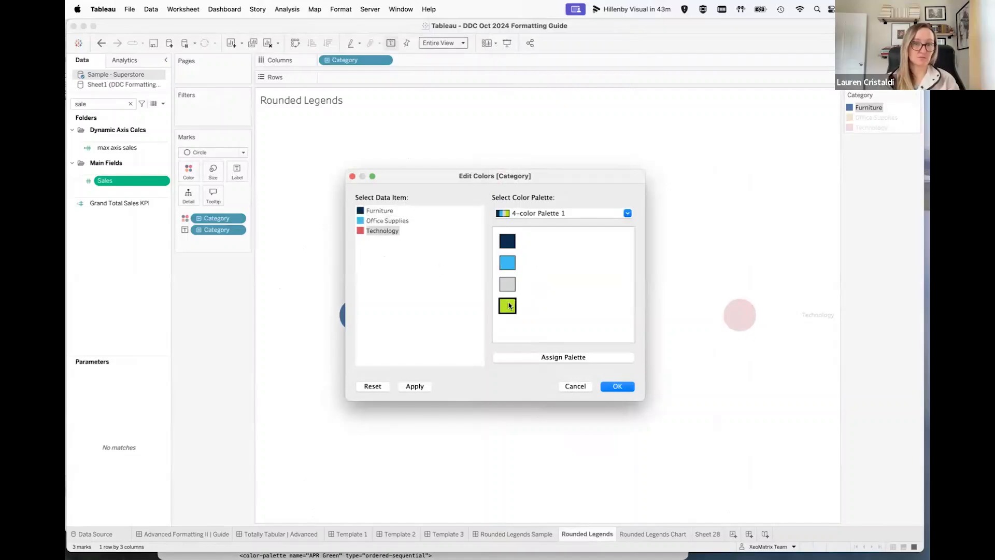
{"action": "left_click", "coordinate": [618, 386]}
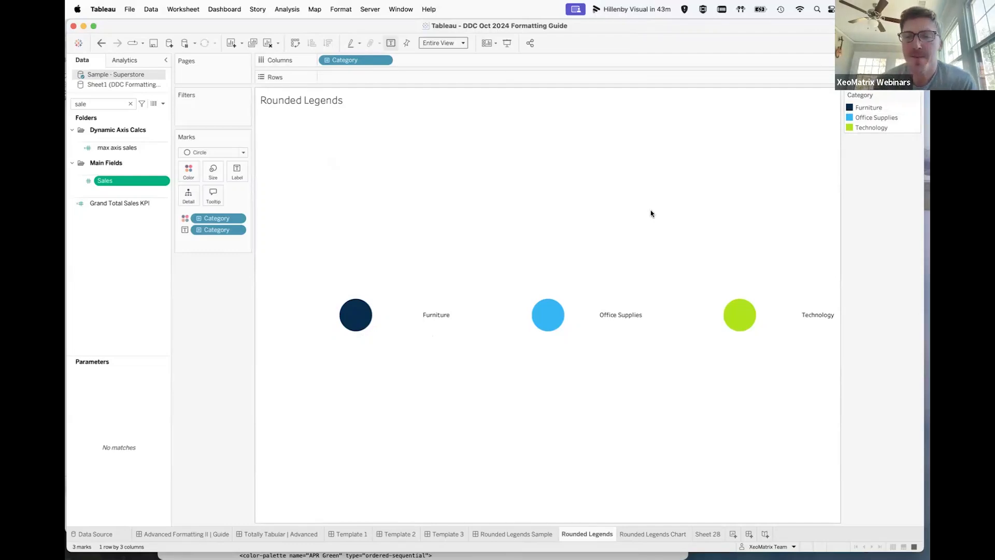
Switch to Preferences.tps in TextEdit, move its window aside, and review the color palette definitions from the beginning to the end of the file
{"action": "key", "text": "ctrl+Up"}
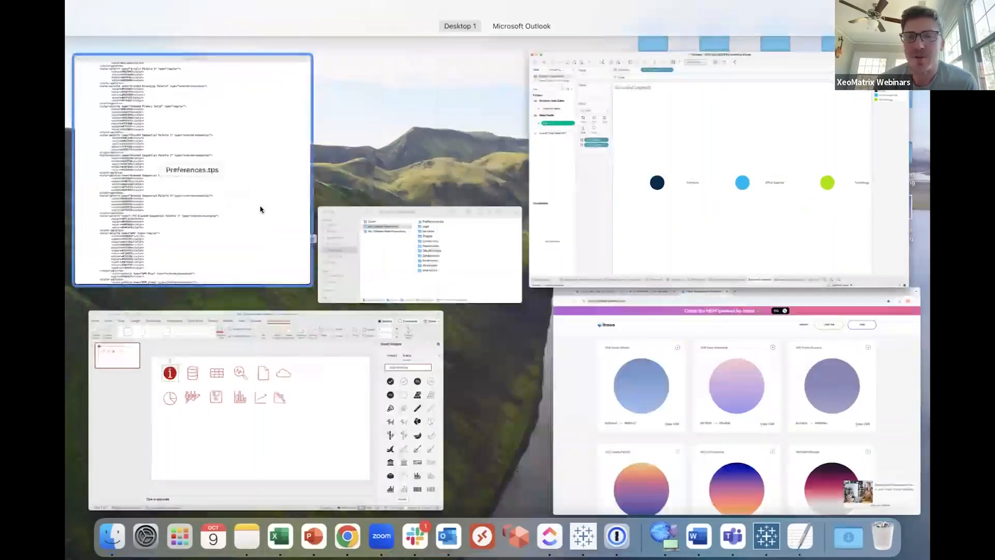
{"action": "left_click", "coordinate": [260, 209]}
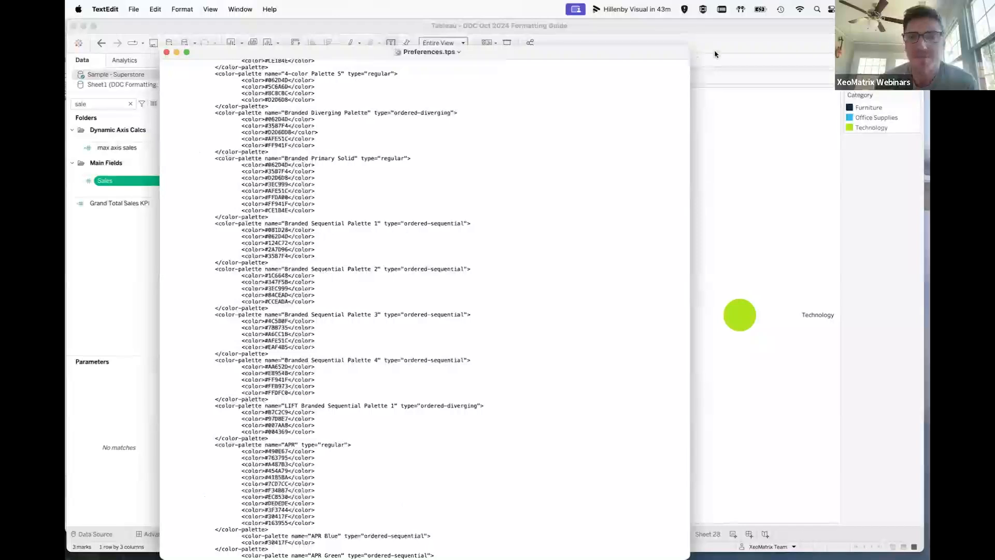
{"action": "left_click_drag", "start_coordinate": [489, 36], "coordinate": [688, 31]}
{"action": "scroll", "coordinate": [658, 188], "scroll_direction": "up", "scroll_amount": 15}
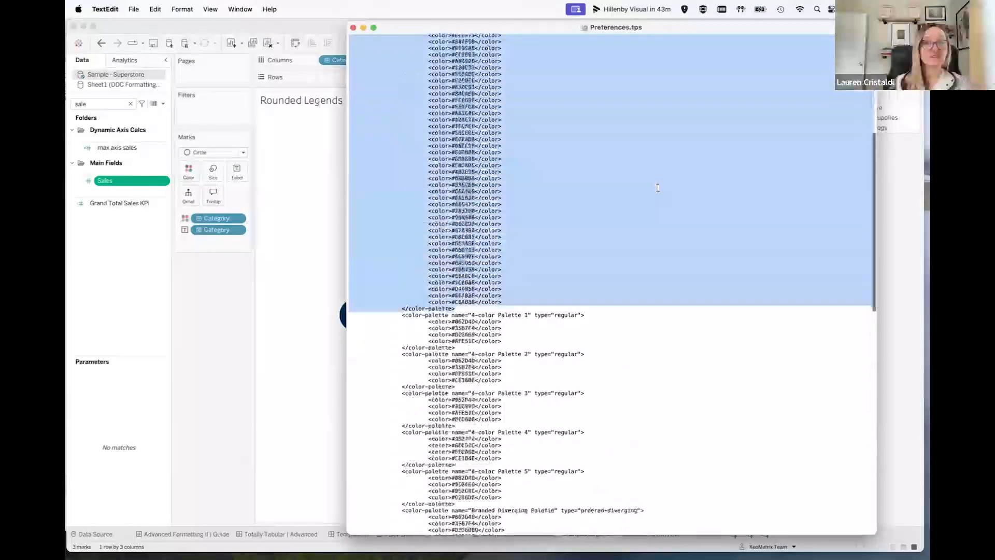
{"action": "scroll", "coordinate": [658, 188], "scroll_direction": "up", "scroll_amount": 10}
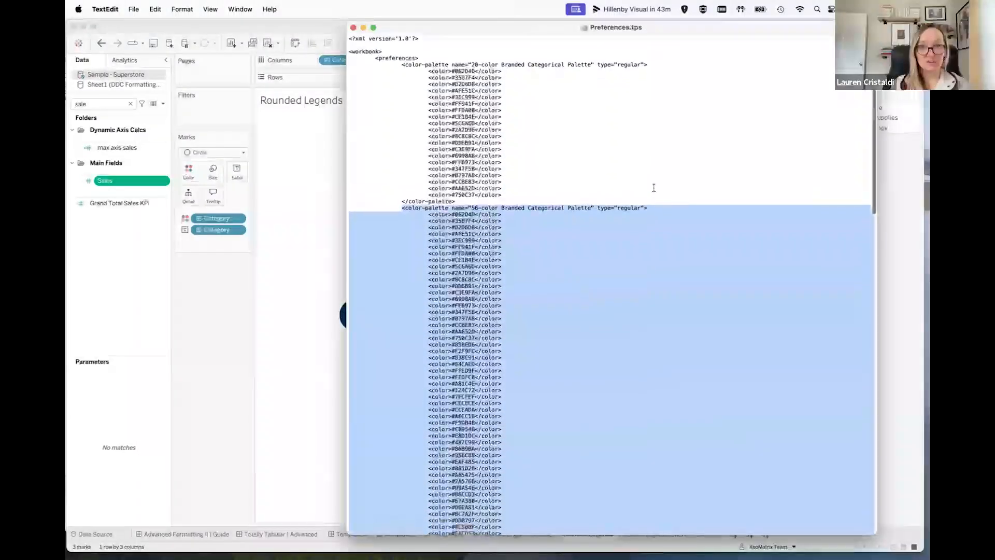
{"action": "scroll", "coordinate": [550, 167], "scroll_direction": "down", "scroll_amount": 20}
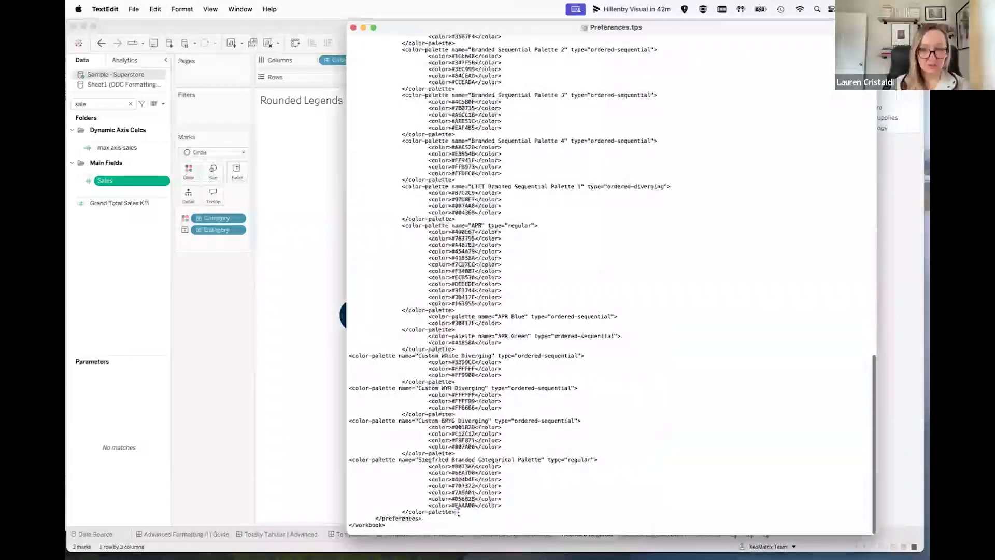
Duplicate the Siegfried Branded Categorical Palette block directly below the original, before the closing preferences tag
{"action": "left_click_drag", "start_coordinate": [455, 512], "coordinate": [346, 460]}
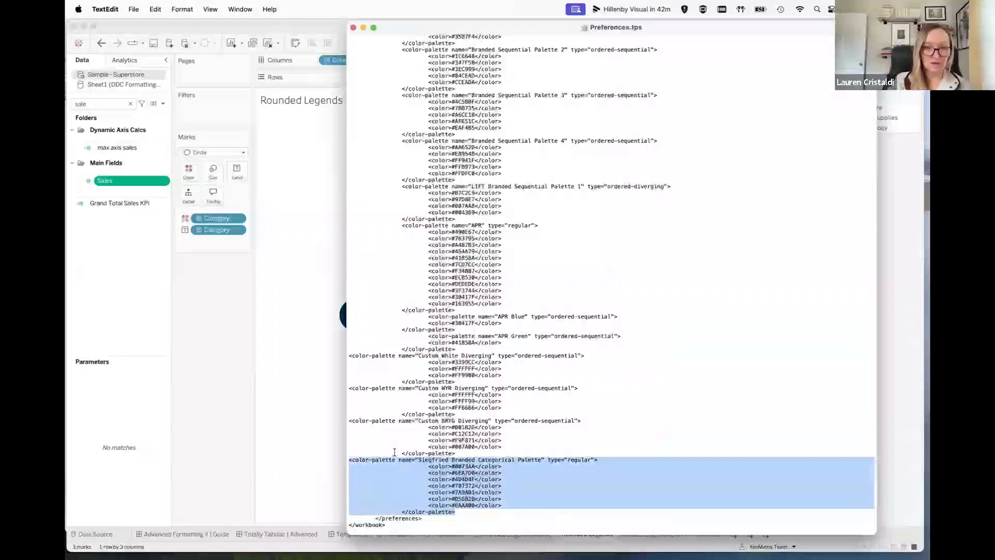
{"action": "left_click", "coordinate": [458, 509]}
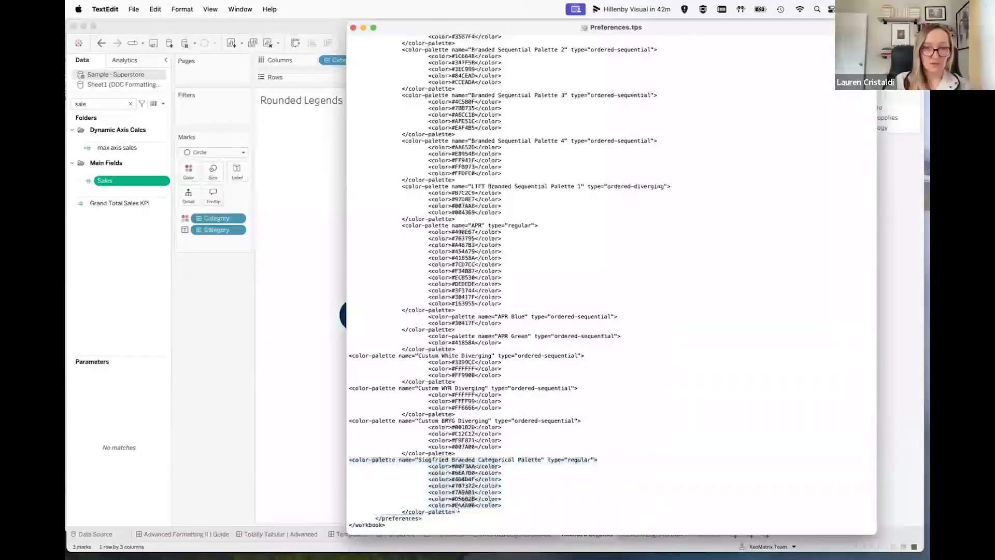
{"action": "key", "text": "Return"}
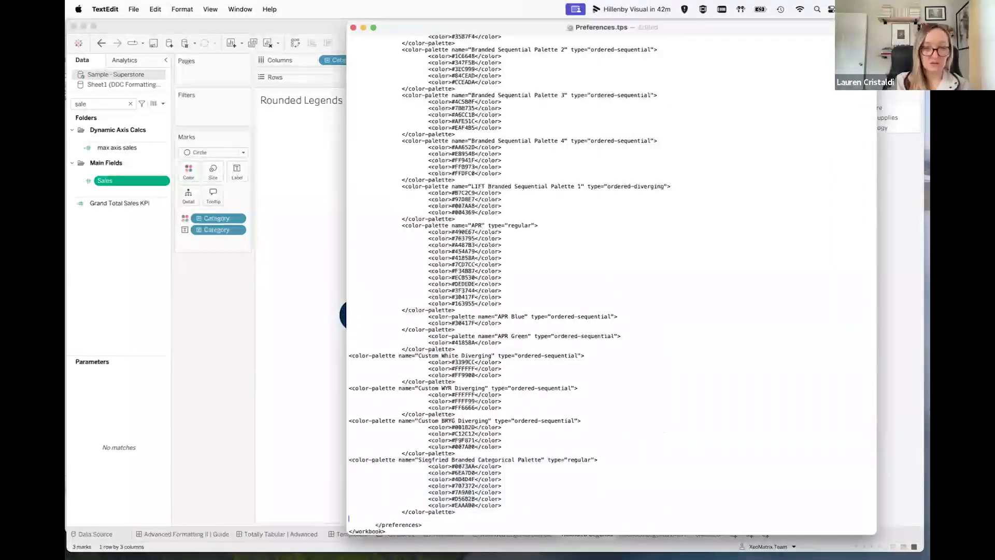
{"action": "type", "text": "<color-palette name=\"Siegfried Branded Categorical Palette\" type=\"regular\"> \t\t\t<color>#0073AA</color> \t\t\t<color>#6EA7D0</color> \t\t\t<color>#4D4D4F</color> \t\t\t<color>#707372</color> \t\t\t<color>#7A9A01</color> \t\t\t<color>#D5682B</color> \t\t\t<color>#EAAA00</color> \t\t</color-palette>"}
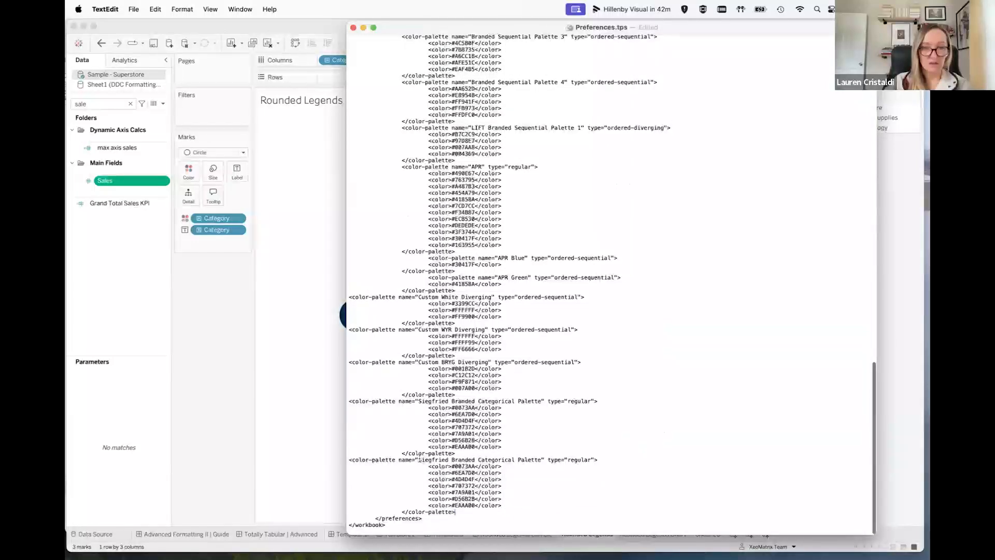
Rename the duplicated palette block at the end of the file "DDC Sample"
{"action": "left_click_drag", "start_coordinate": [419, 459], "coordinate": [541, 459]}
{"action": "type", "text": "D"}
{"action": "type", "text": "D"}
{"action": "type", "text": "C Sampl"}
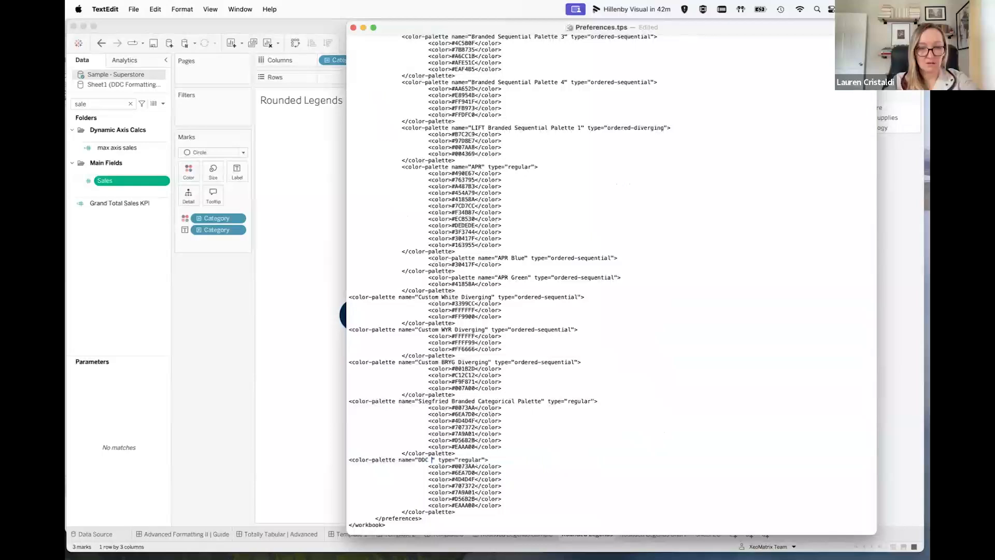
{"action": "type", "text": "e"}
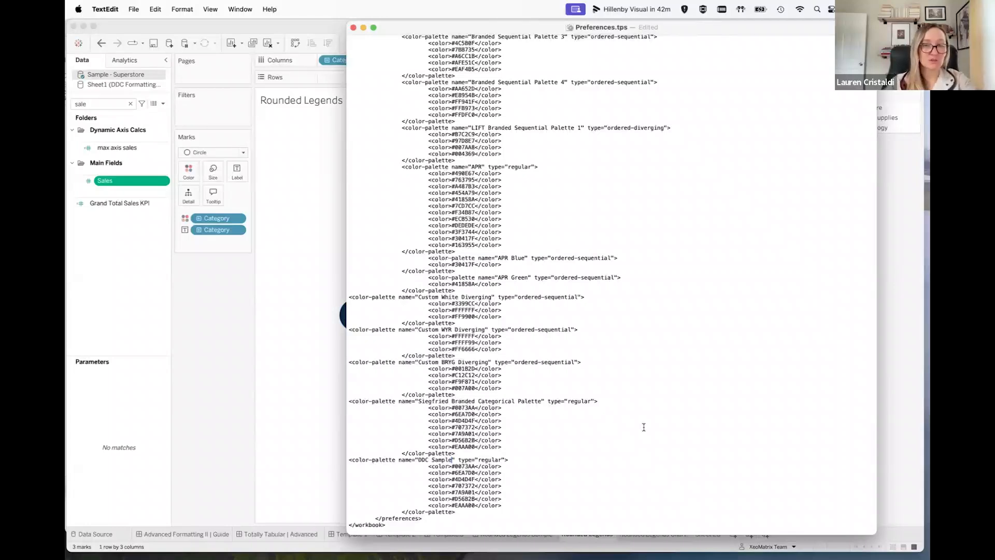
Set the first color of the DDC Sample palette to #FFFFFF, and look over the file commands
{"action": "double_click", "coordinate": [458, 466]}
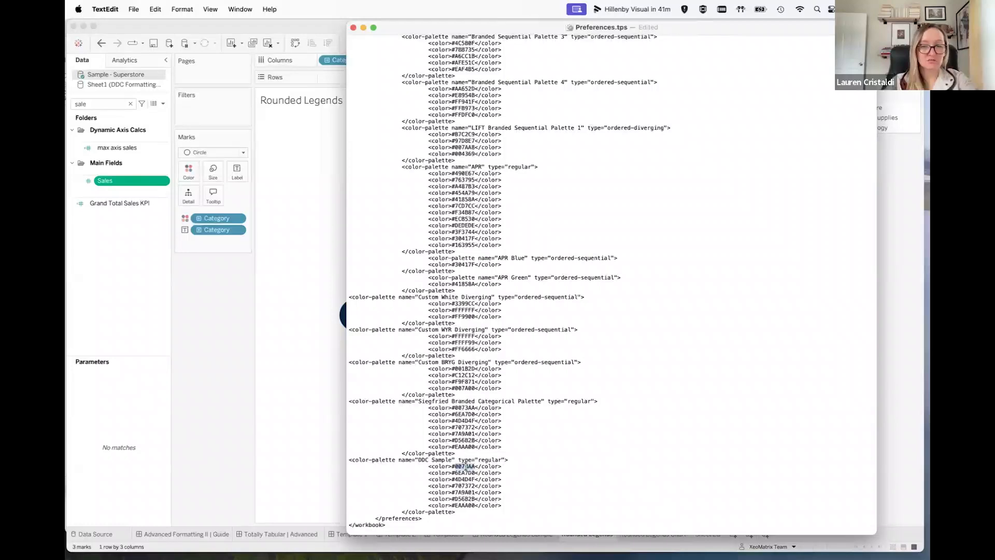
{"action": "type", "text": "FFFFFF"}
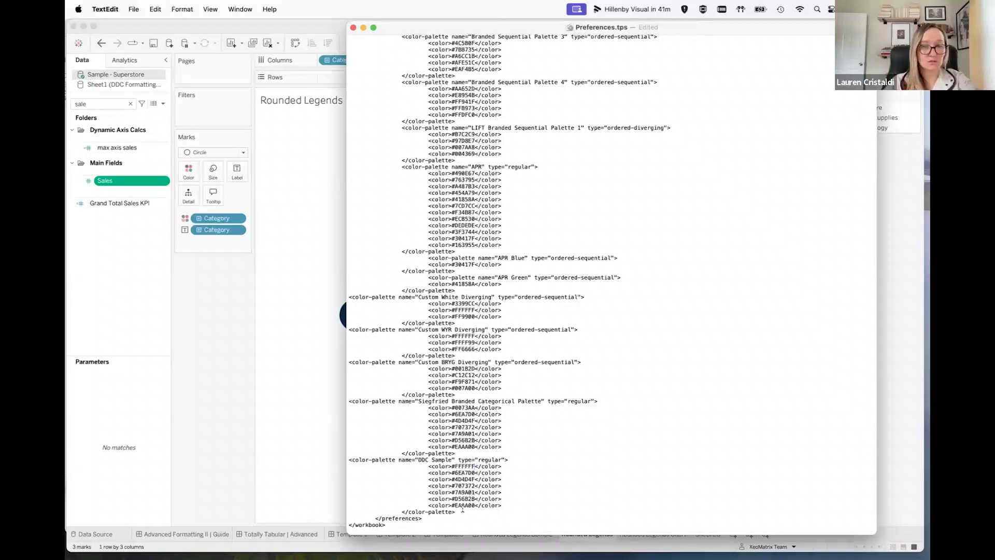
{"action": "left_click", "coordinate": [135, 10]}
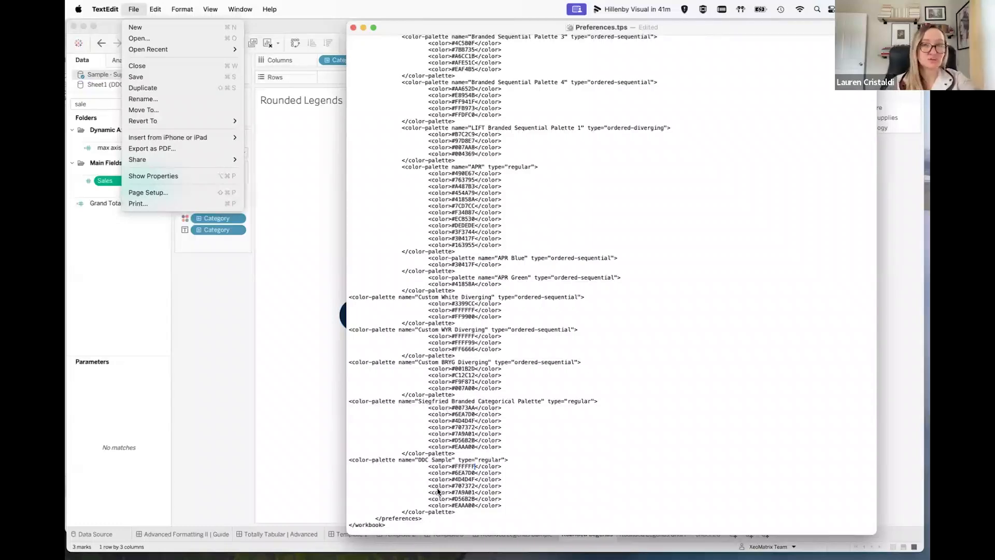
{"action": "left_click", "coordinate": [634, 390]}
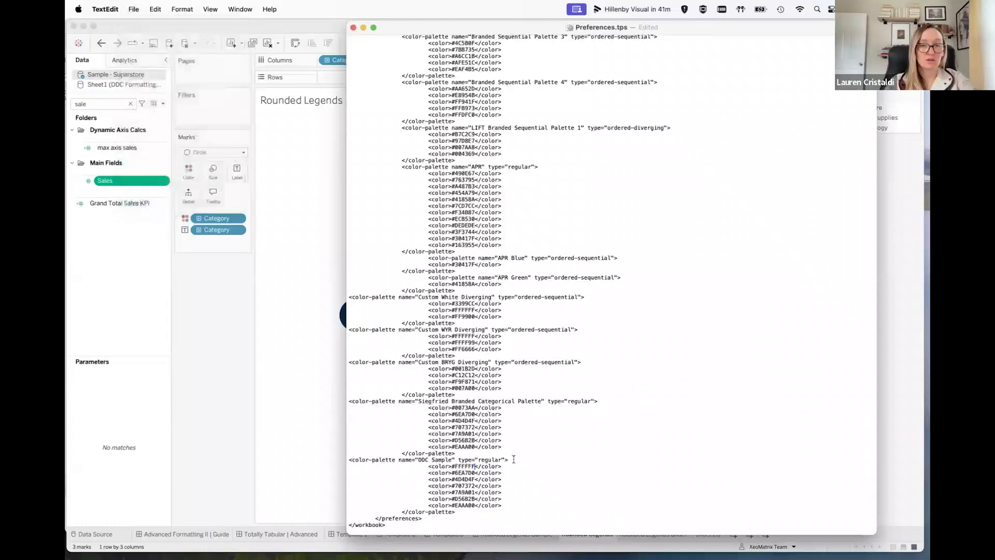
{"action": "left_click", "coordinate": [509, 467]}
{"action": "scroll", "coordinate": [546, 489], "scroll_direction": "down", "scroll_amount": 1}
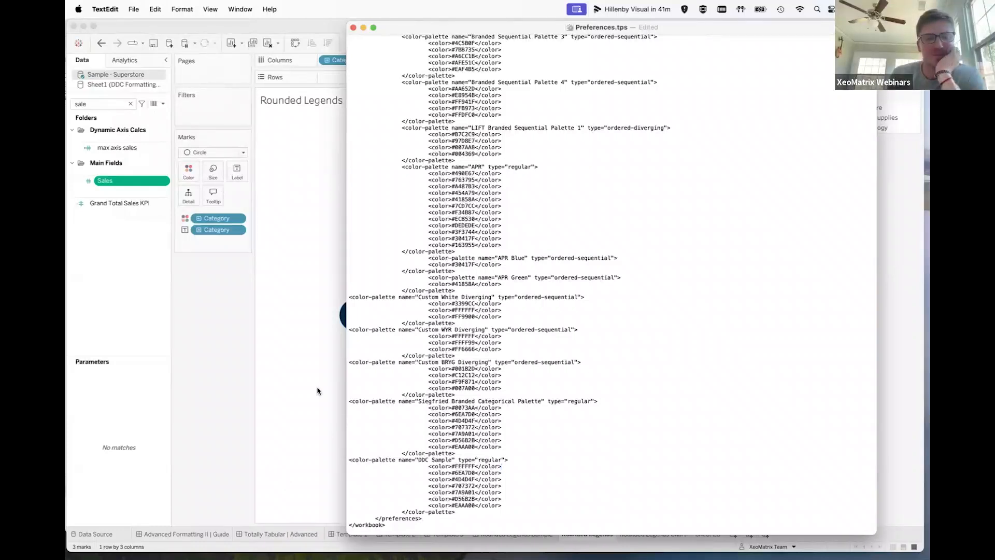
Return to Tableau and compare the circles on the Rounded Legends sheet with the square and round legends on the Rounded Legends Sample dashboard
{"action": "left_click", "coordinate": [241, 391]}
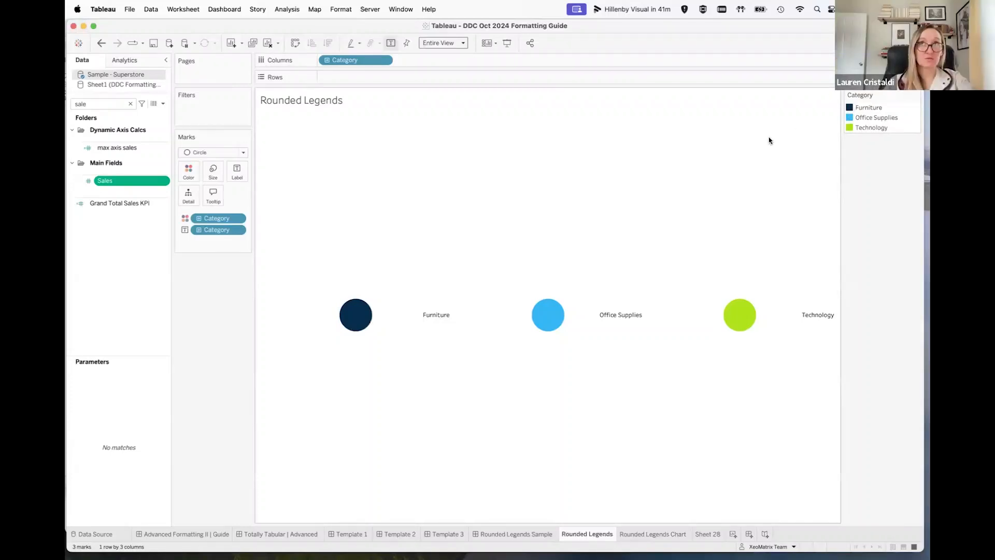
{"action": "mouse_move", "coordinate": [355, 325]}
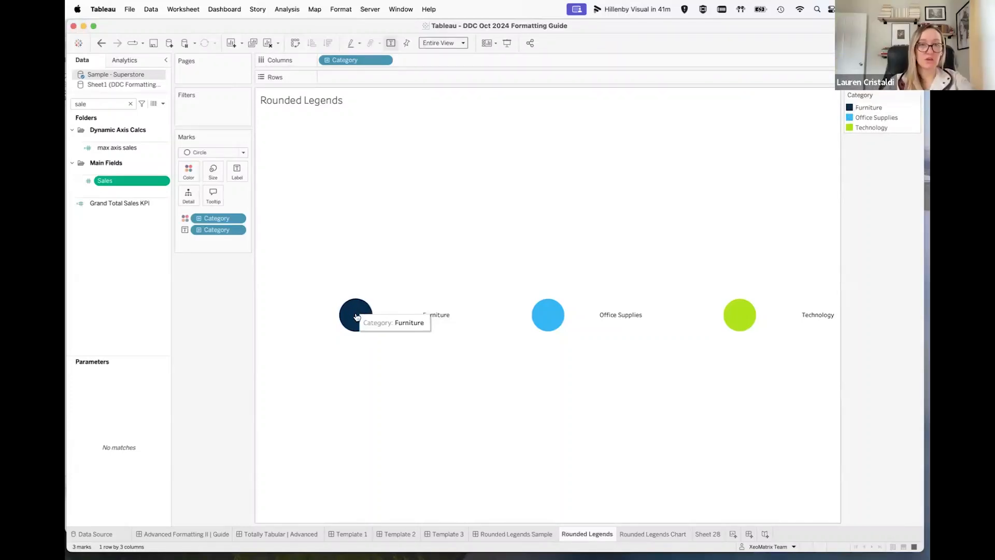
{"action": "mouse_move", "coordinate": [745, 322]}
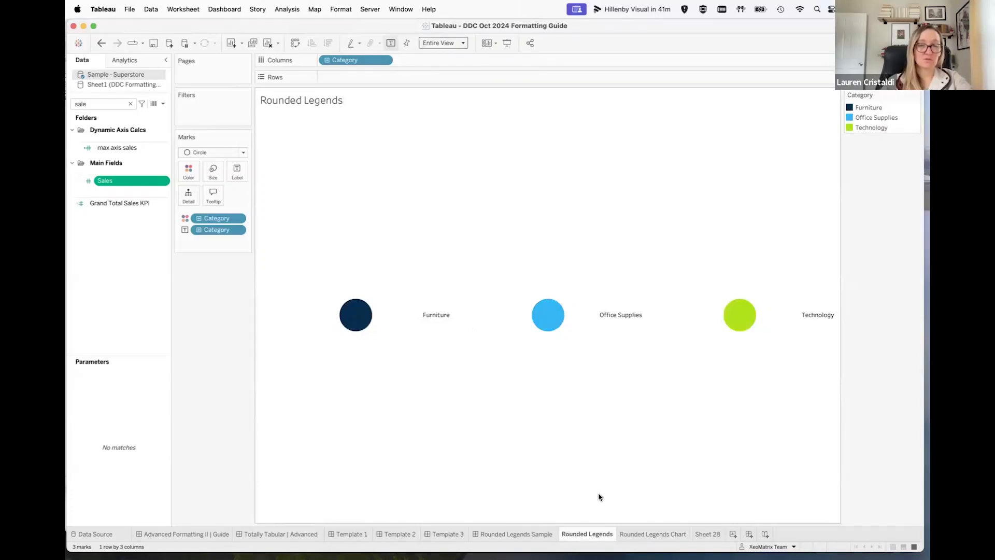
{"action": "left_click", "coordinate": [512, 534]}
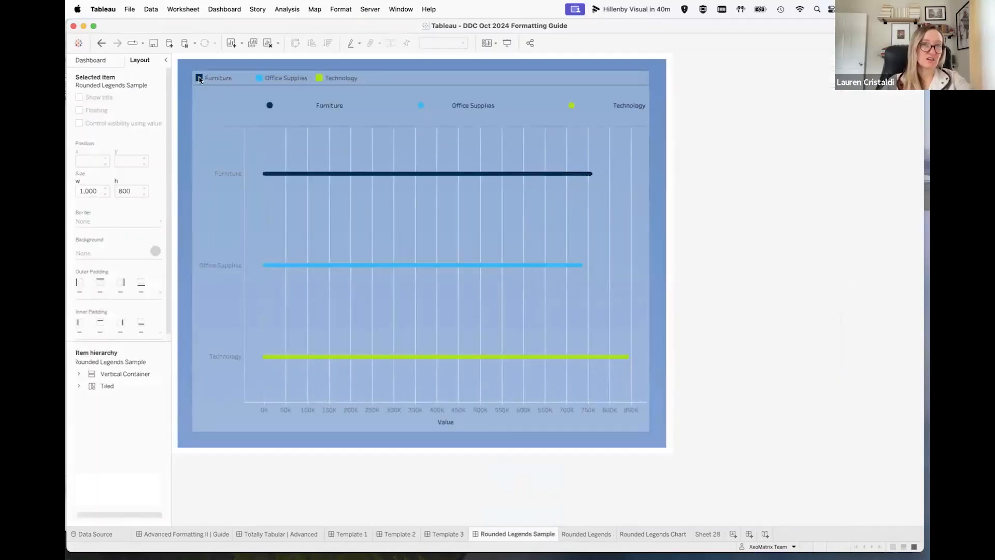
{"action": "mouse_move", "coordinate": [270, 109]}
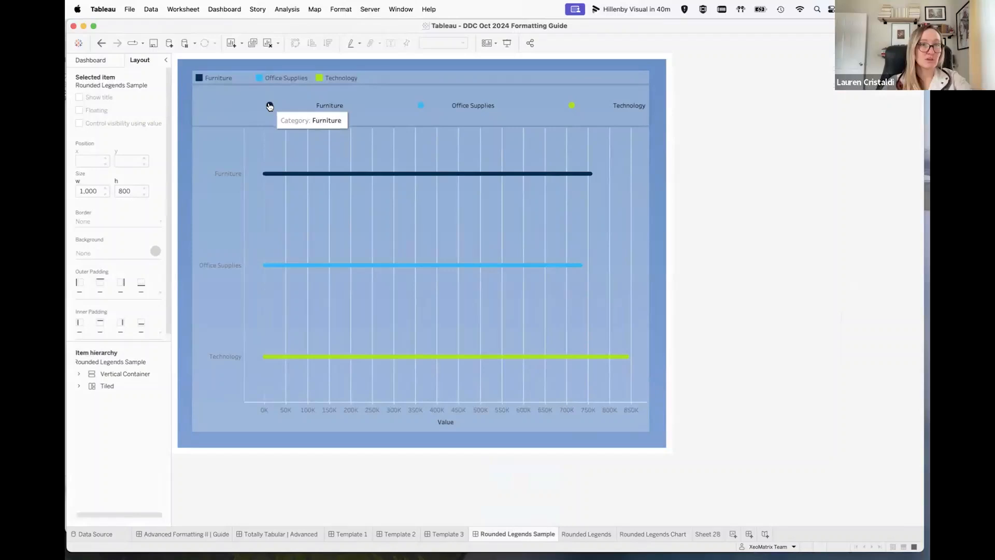
Inspect the formatting options of the dashboard's Category legend, clear the Furniture highlight, and select the Rounded Legends sheet
{"action": "right_click", "coordinate": [199, 81]}
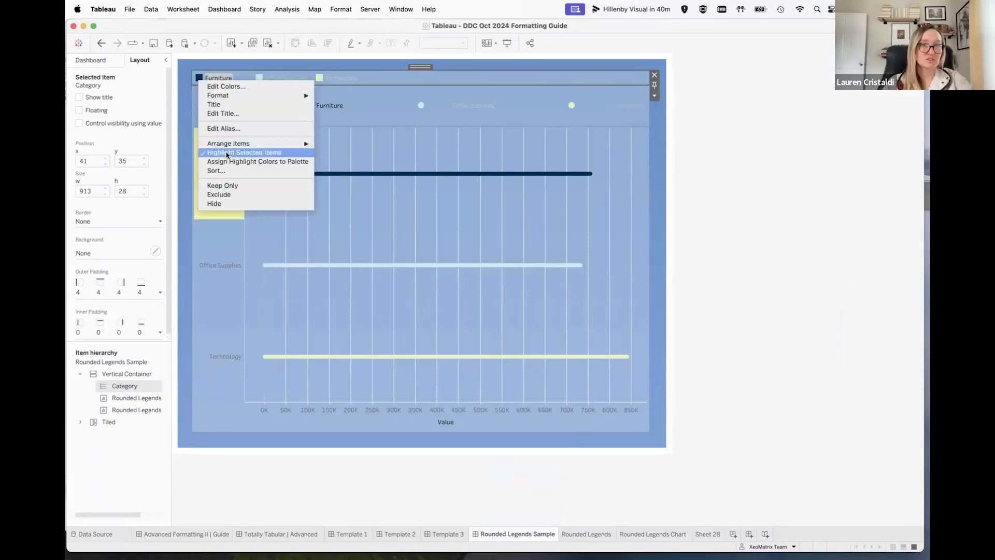
{"action": "mouse_move", "coordinate": [249, 95]}
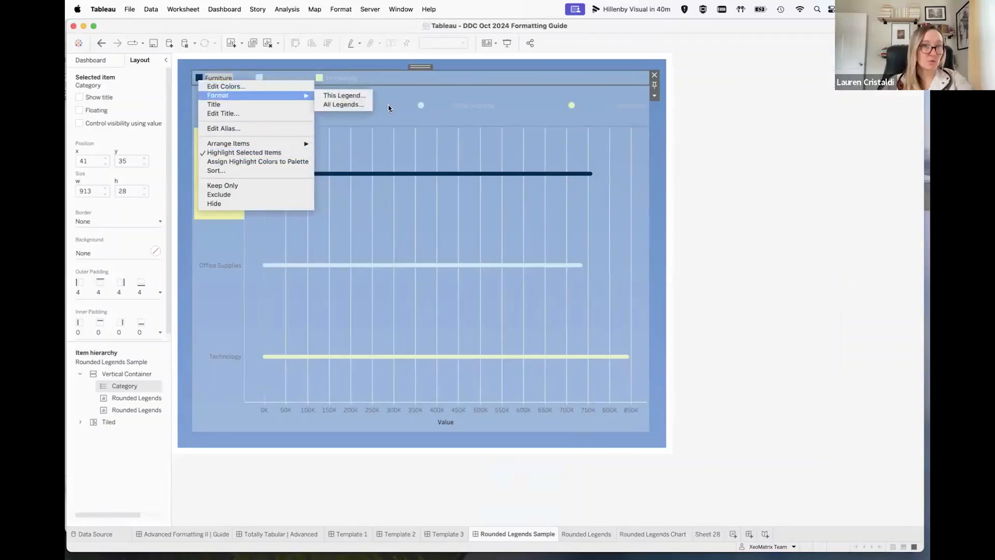
{"action": "left_click", "coordinate": [199, 78]}
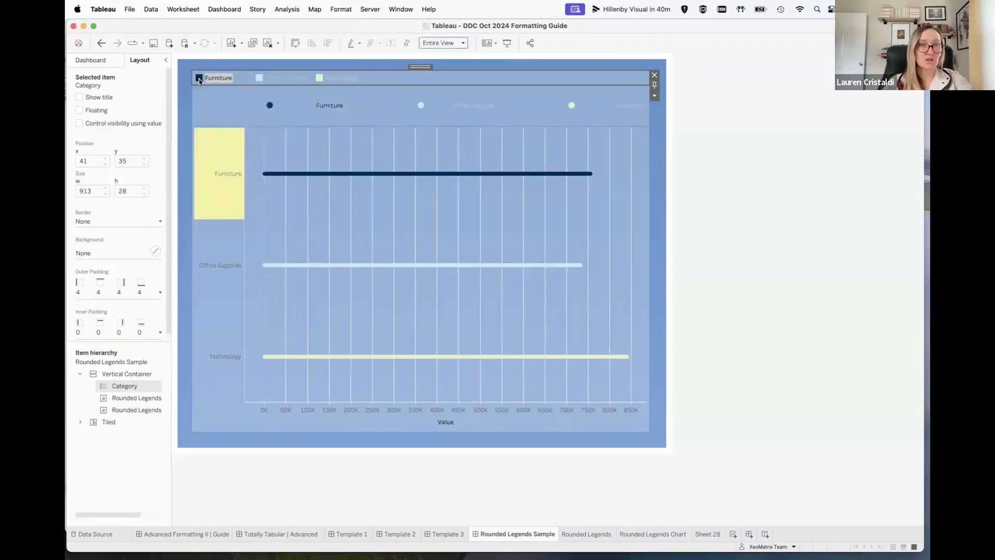
{"action": "left_click", "coordinate": [200, 79]}
{"action": "left_click", "coordinate": [247, 107]}
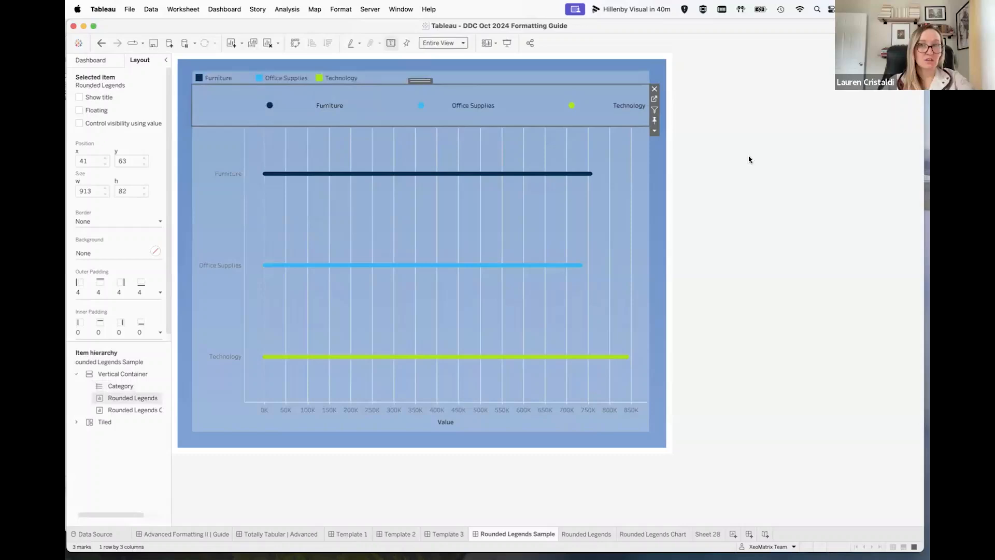
Go to the Rounded Legends sheet, create a new worksheet, search the fields for "cate", and place Category on Columns
{"action": "left_click", "coordinate": [655, 110]}
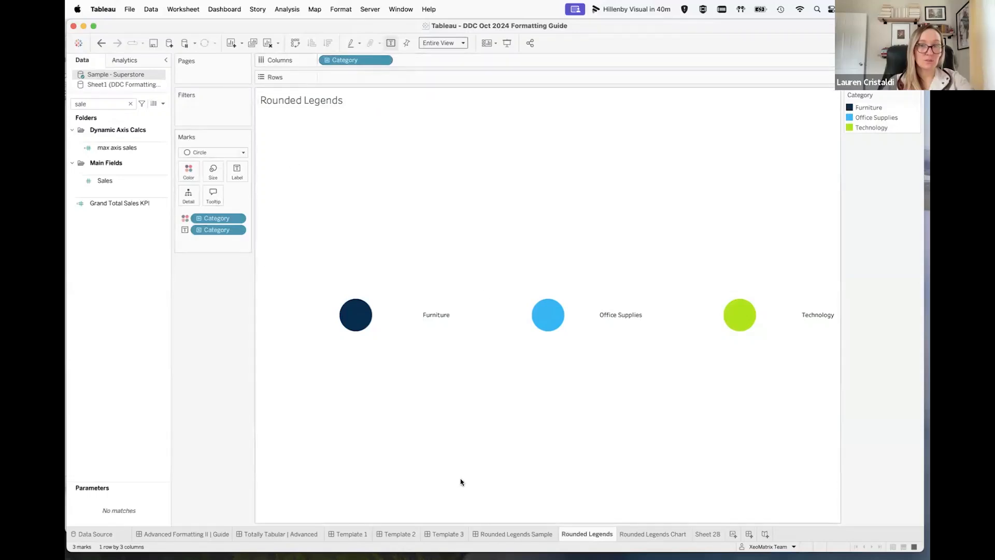
{"action": "left_click", "coordinate": [733, 534]}
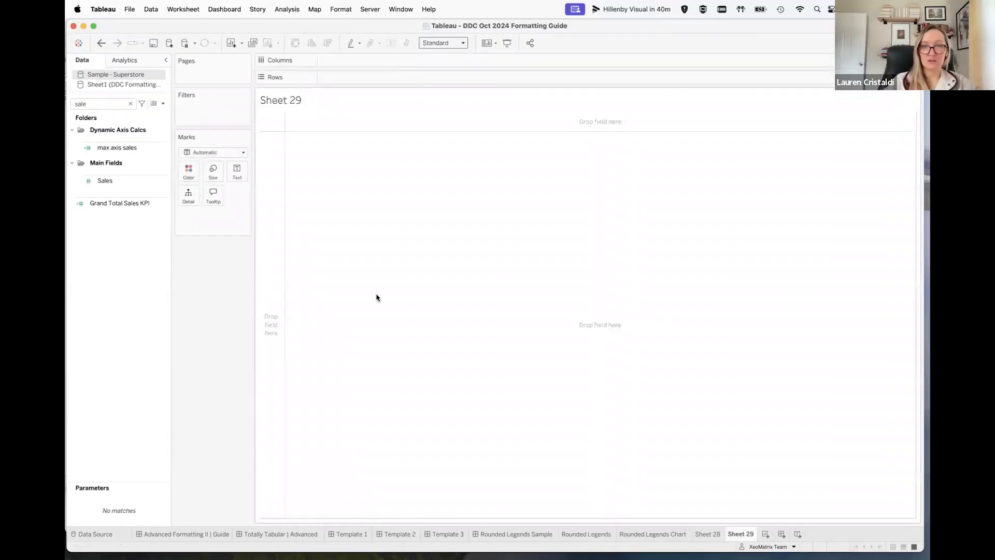
{"action": "double_click", "coordinate": [91, 104]}
{"action": "type", "text": "cate"}
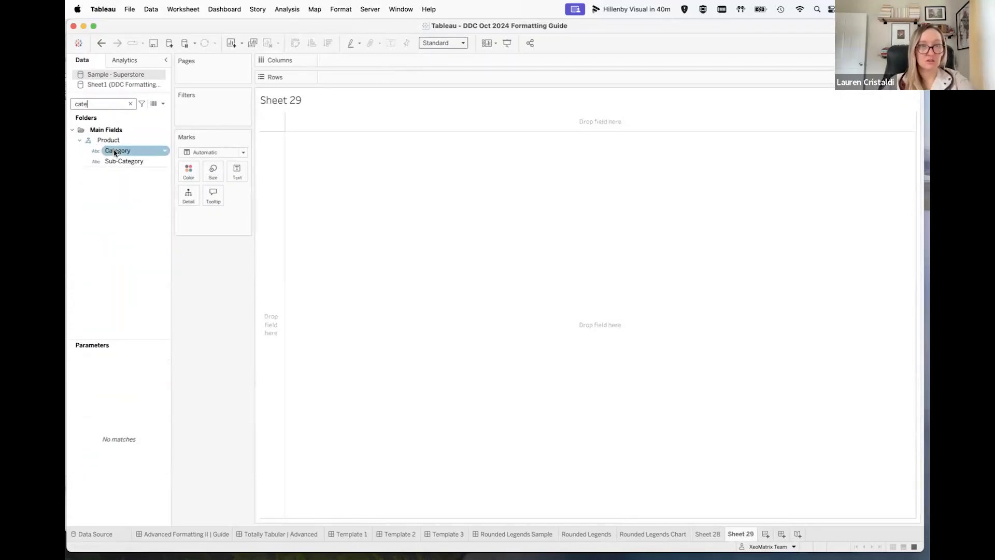
{"action": "left_click_drag", "start_coordinate": [114, 151], "coordinate": [415, 60]}
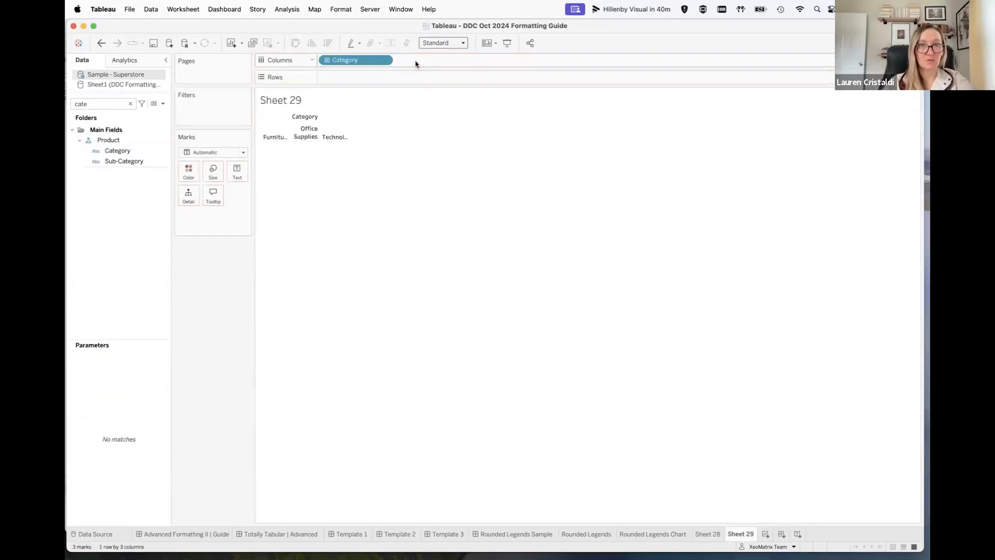
Set the mark type to Circle and add Category to both Color and Label
{"action": "left_click", "coordinate": [242, 153]}
{"action": "left_click", "coordinate": [223, 220]}
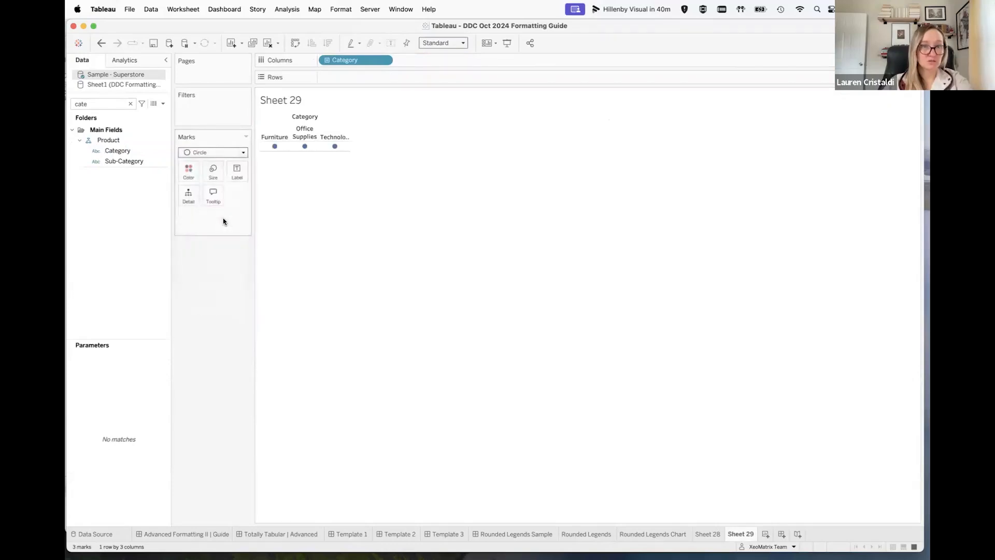
{"action": "left_click_drag", "start_coordinate": [116, 151], "coordinate": [185, 174]}
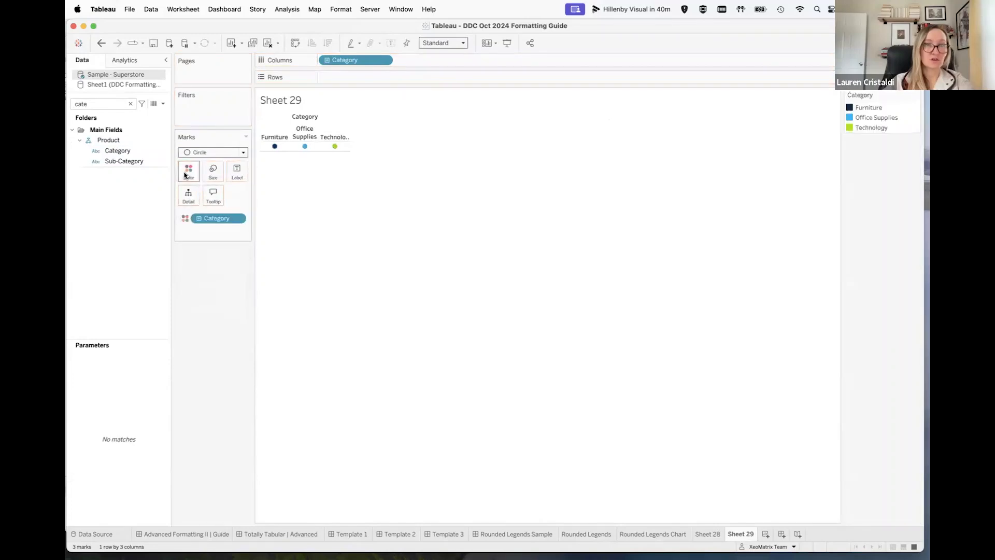
{"action": "left_click", "coordinate": [112, 151]}
{"action": "left_click_drag", "start_coordinate": [111, 151], "coordinate": [237, 172]}
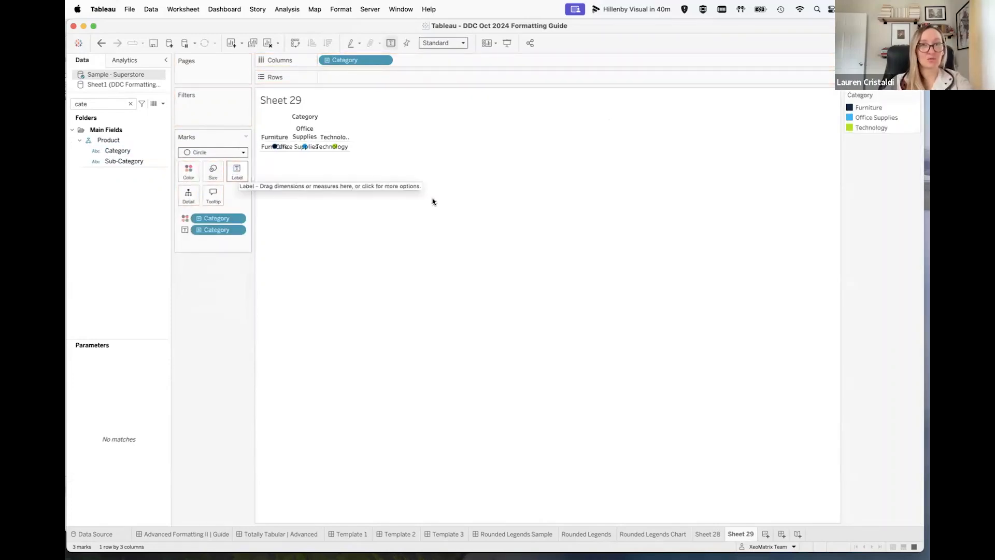
Fit the worksheet to Entire View and hide the Category header above the circles
{"action": "left_click", "coordinate": [462, 43]}
{"action": "left_click", "coordinate": [436, 77]}
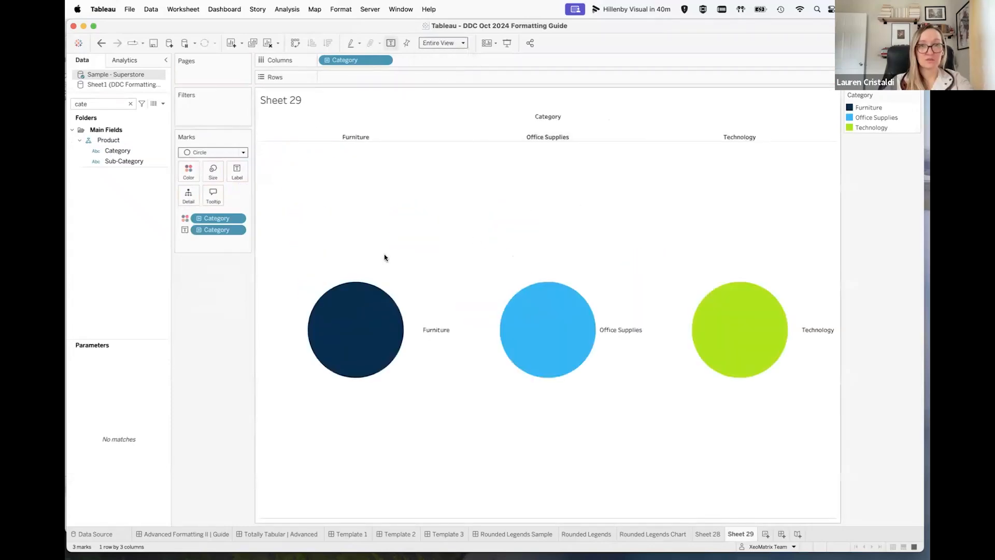
{"action": "mouse_move", "coordinate": [348, 347]}
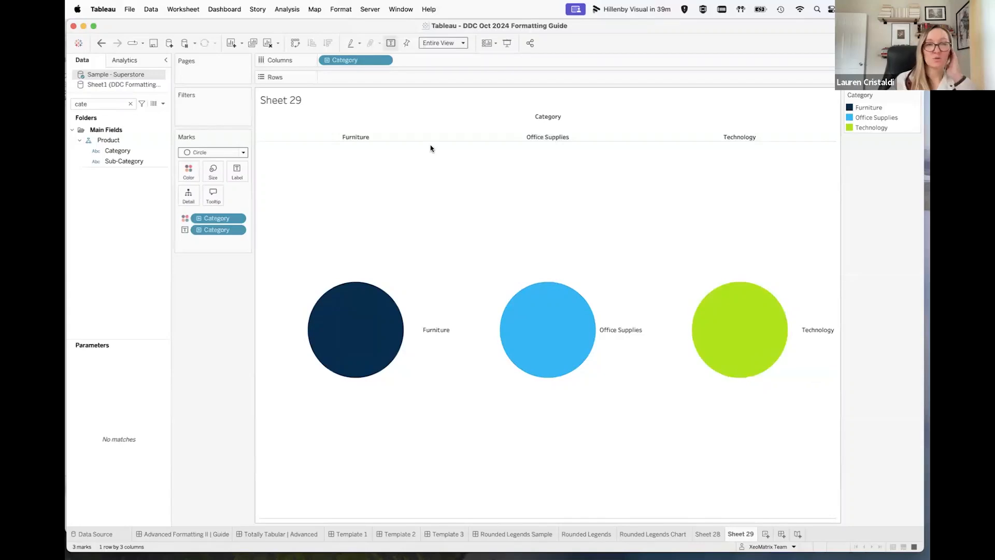
{"action": "left_click", "coordinate": [384, 60]}
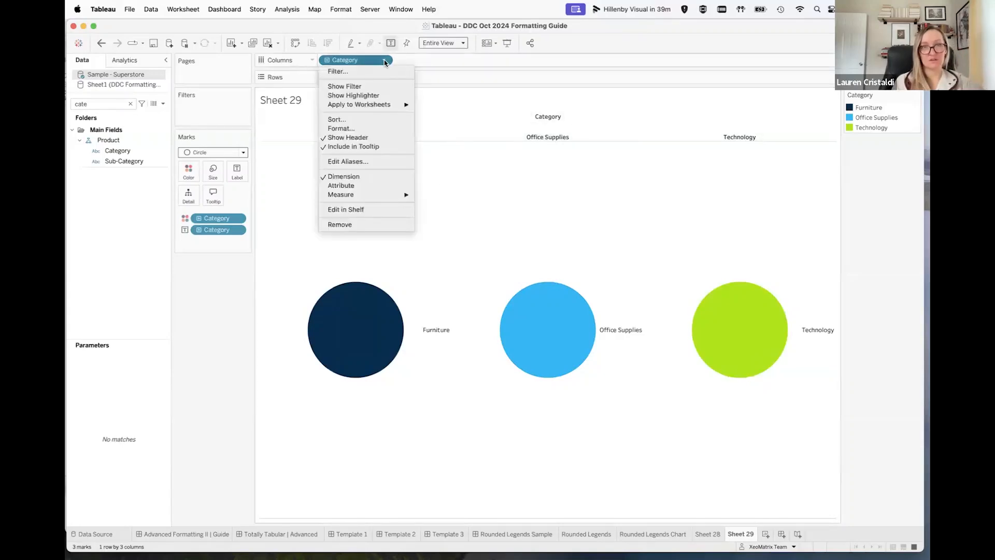
{"action": "left_click", "coordinate": [340, 137]}
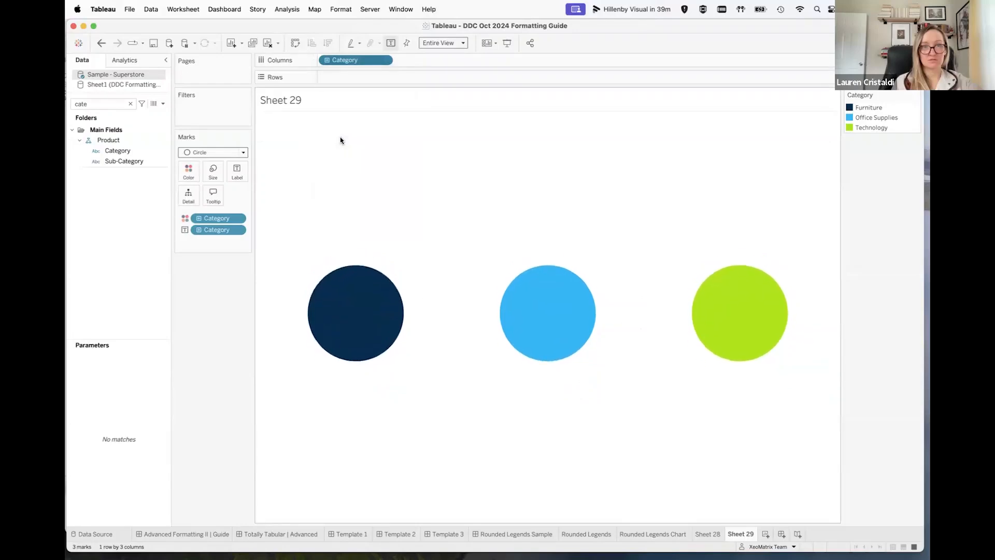
Format the sheet's borders, setting the Total pane, Total header and Row Divider pane to None
{"action": "right_click", "coordinate": [349, 199]}
{"action": "left_click", "coordinate": [367, 236]}
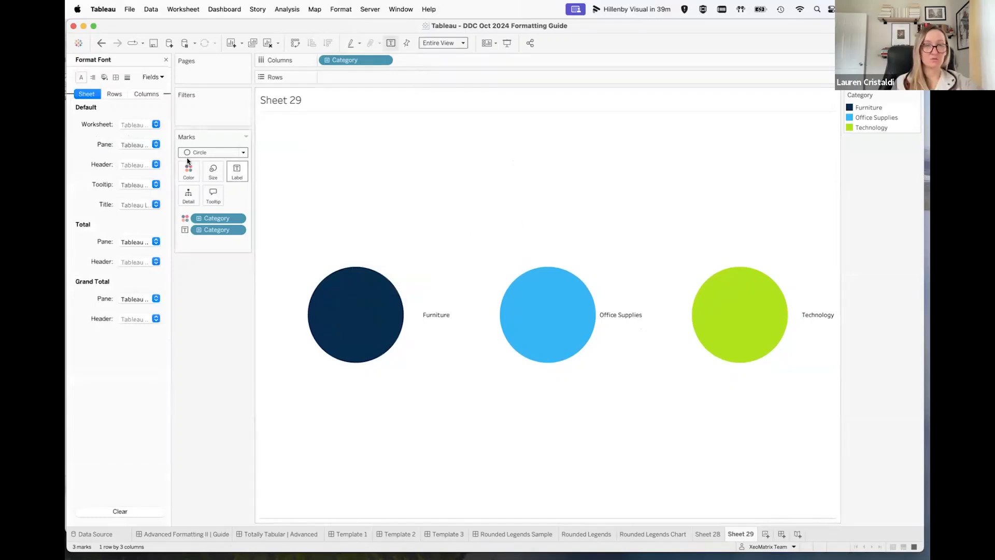
{"action": "left_click", "coordinate": [115, 78]}
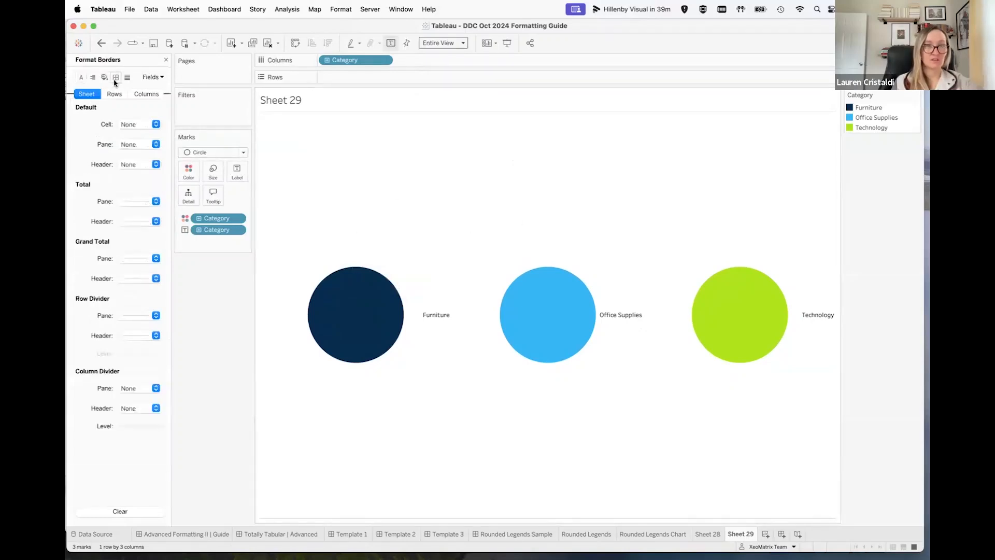
{"action": "left_click", "coordinate": [134, 202]}
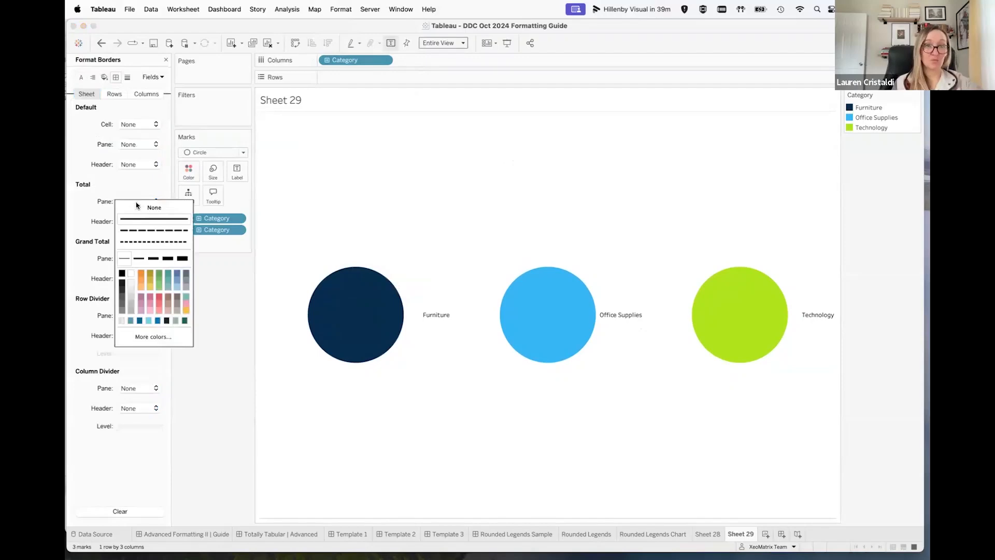
{"action": "left_click", "coordinate": [137, 207]}
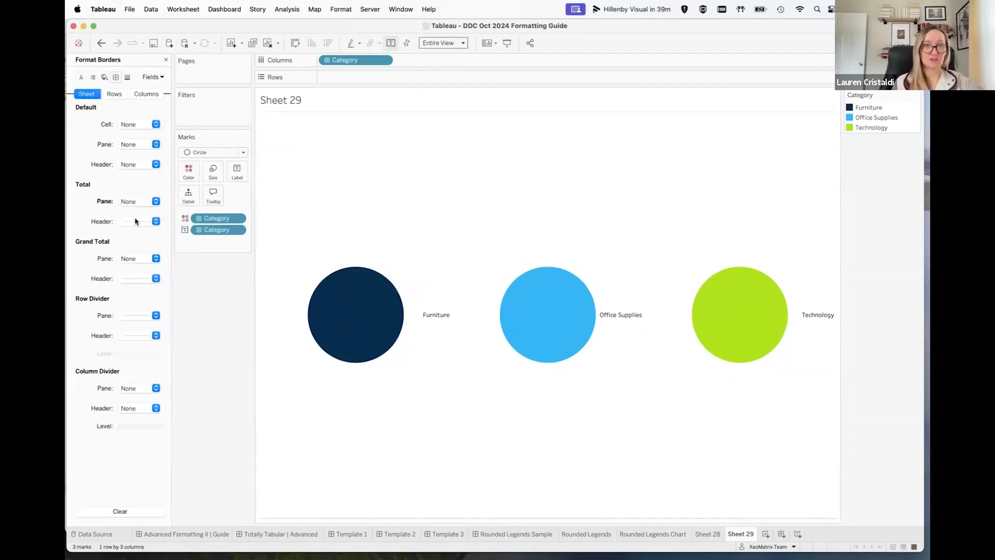
{"action": "left_click", "coordinate": [137, 222]}
{"action": "left_click", "coordinate": [138, 192]}
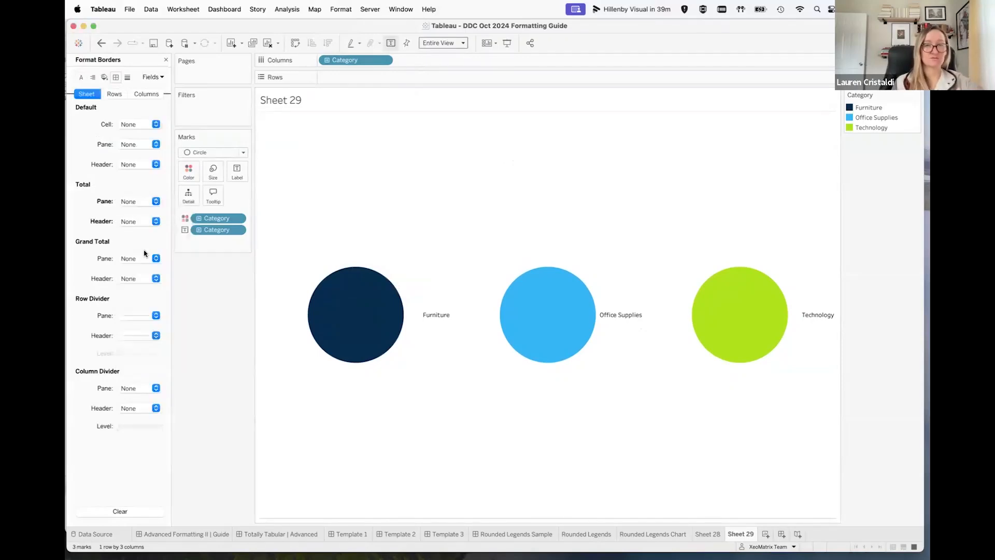
{"action": "left_click", "coordinate": [131, 317]}
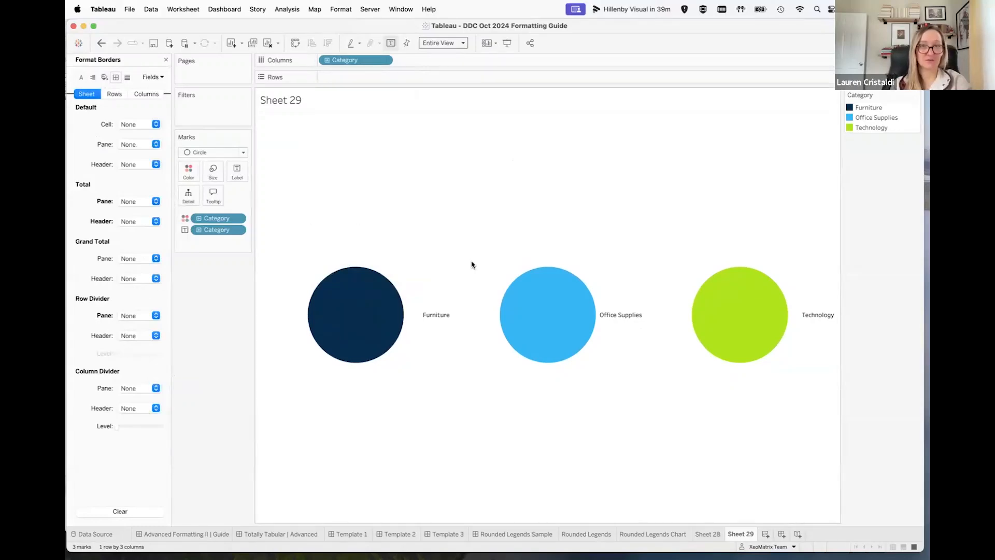
{"action": "left_click", "coordinate": [165, 60]}
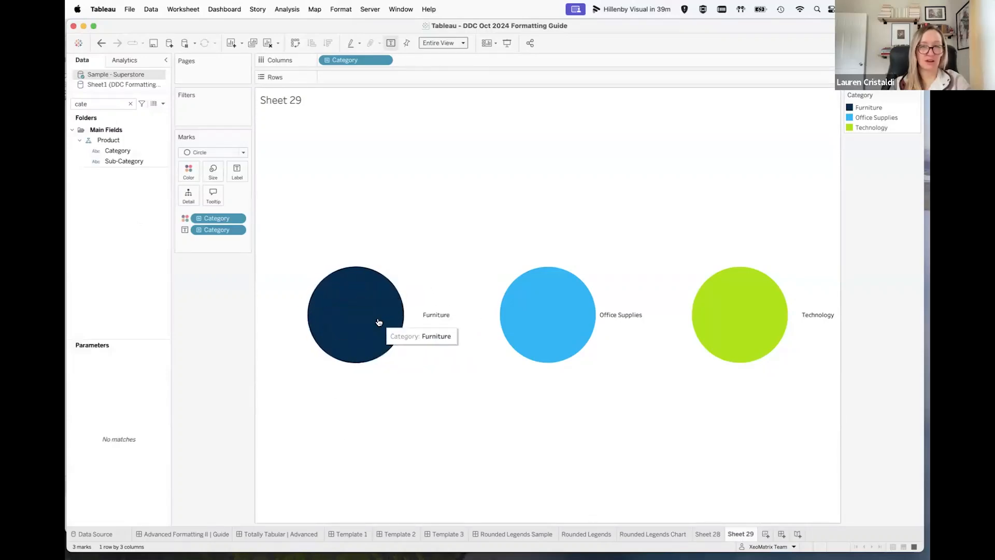
Go to the Rounded Legends Sample dashboard and select its Rounded Legends sheet
{"action": "left_click", "coordinate": [509, 534]}
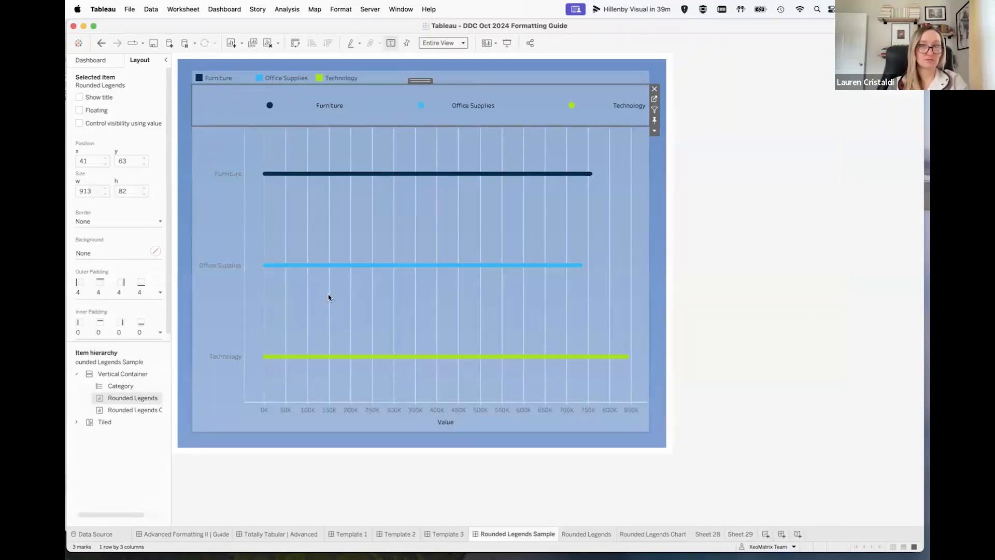
{"action": "left_click", "coordinate": [733, 220]}
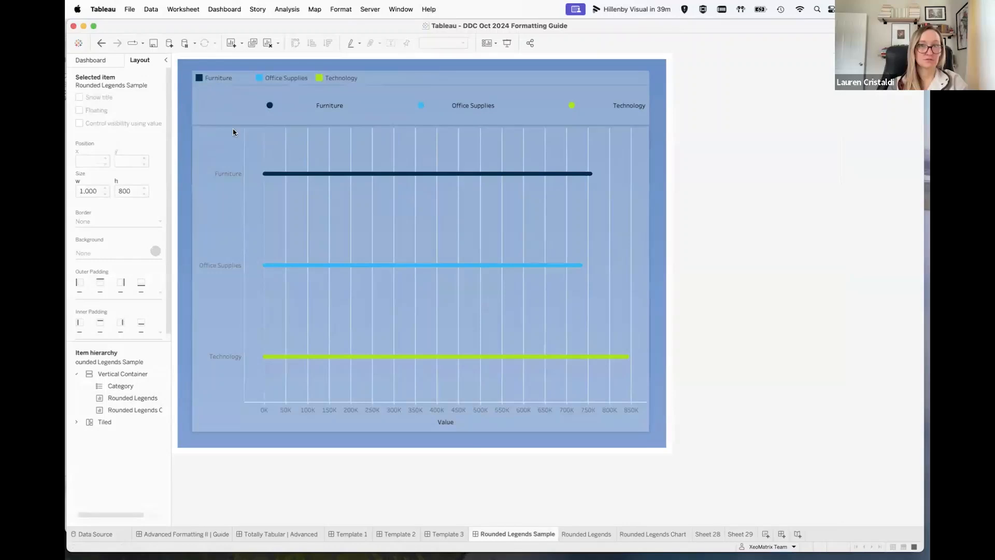
{"action": "left_click", "coordinate": [217, 108]}
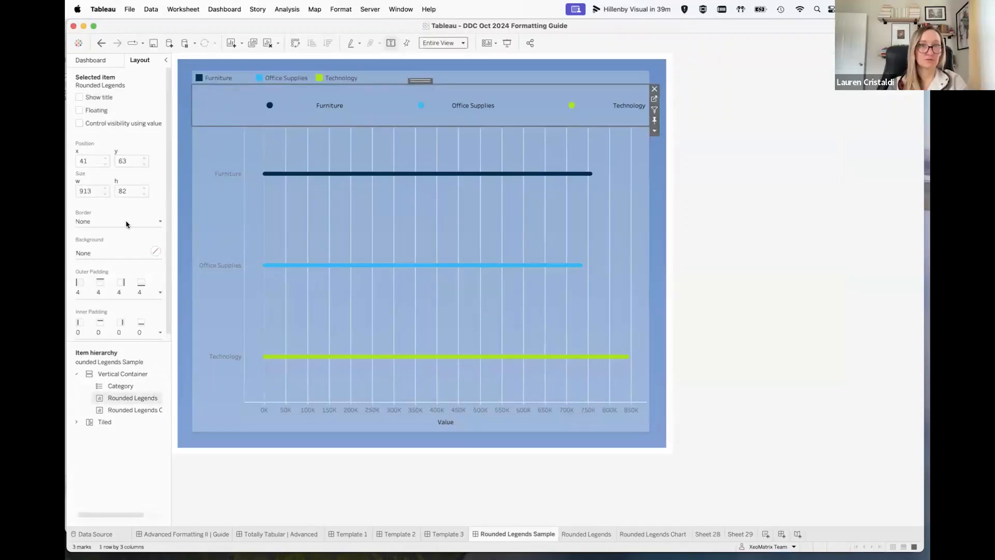
Turn off equal inner padding for the Rounded Legends sheet and set its right inner padding to 100
{"action": "left_click", "coordinate": [133, 330]}
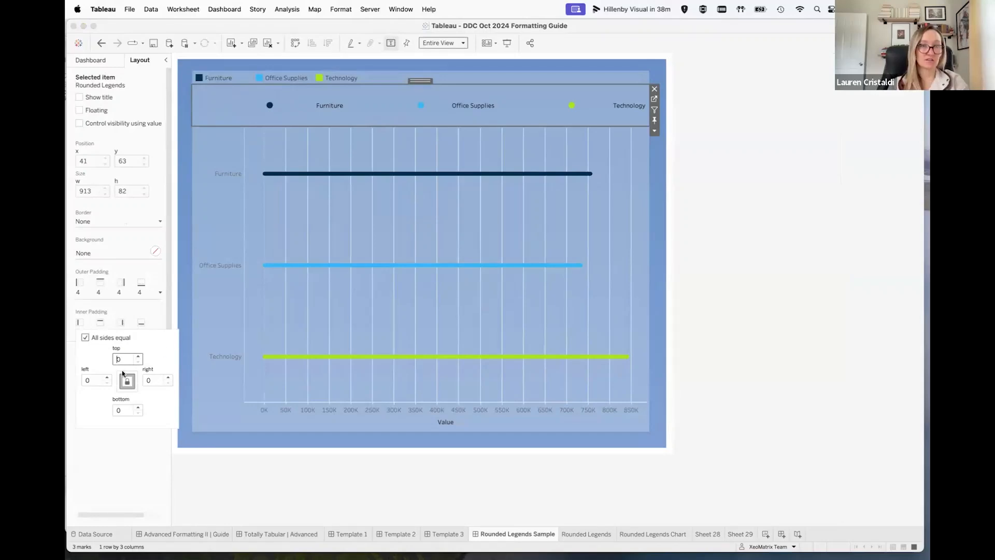
{"action": "type", "text": "1"}
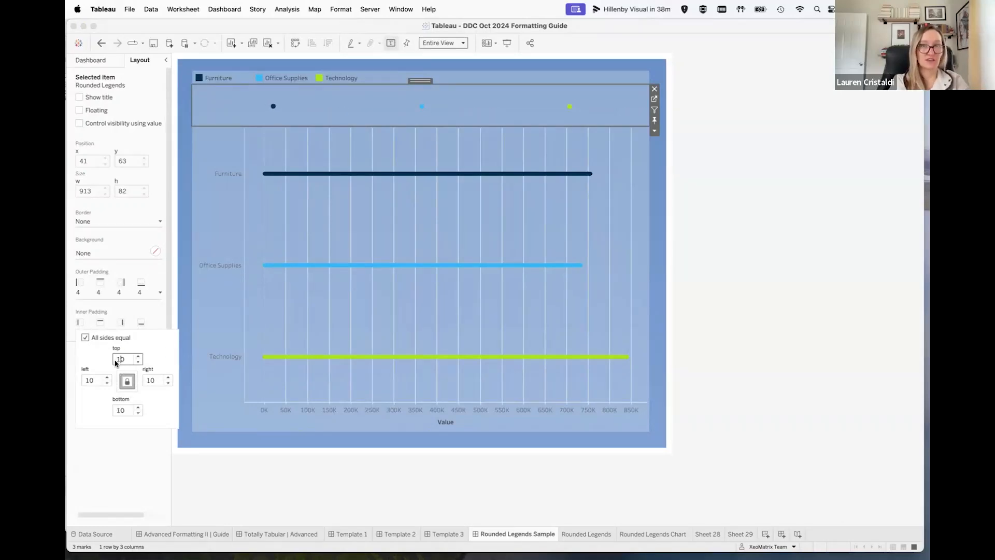
{"action": "key", "text": "BackSpace"}
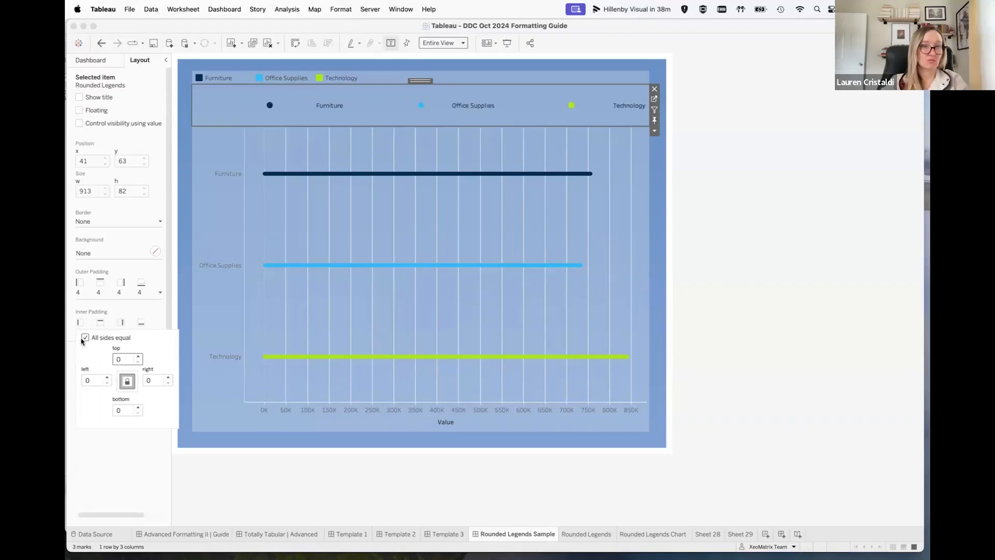
{"action": "left_click", "coordinate": [84, 340]}
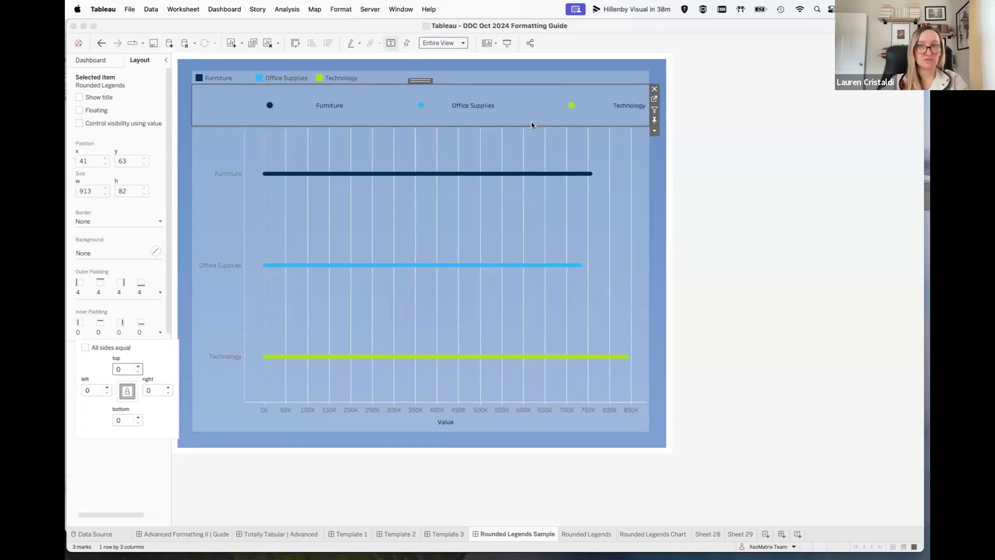
{"action": "left_click", "coordinate": [149, 391]}
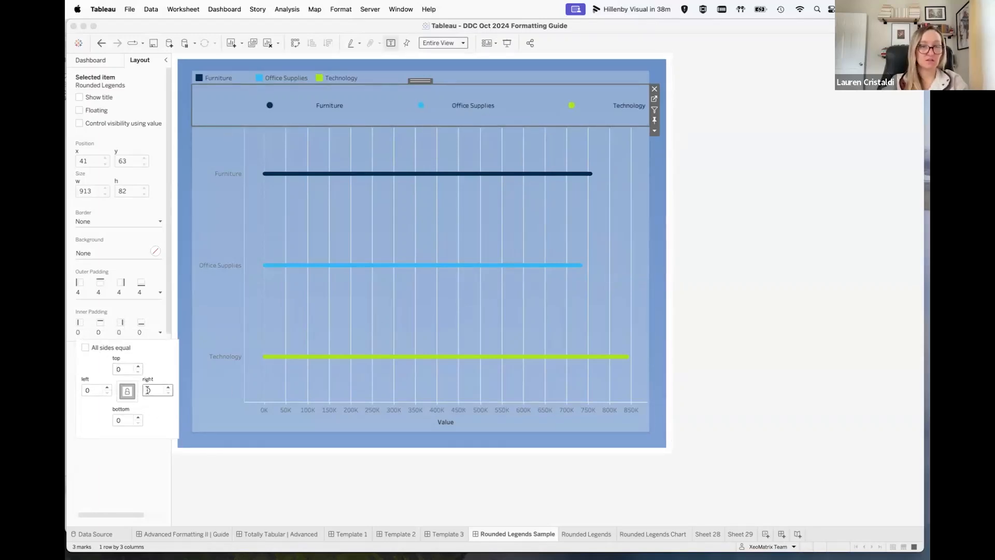
{"action": "type", "text": "2"}
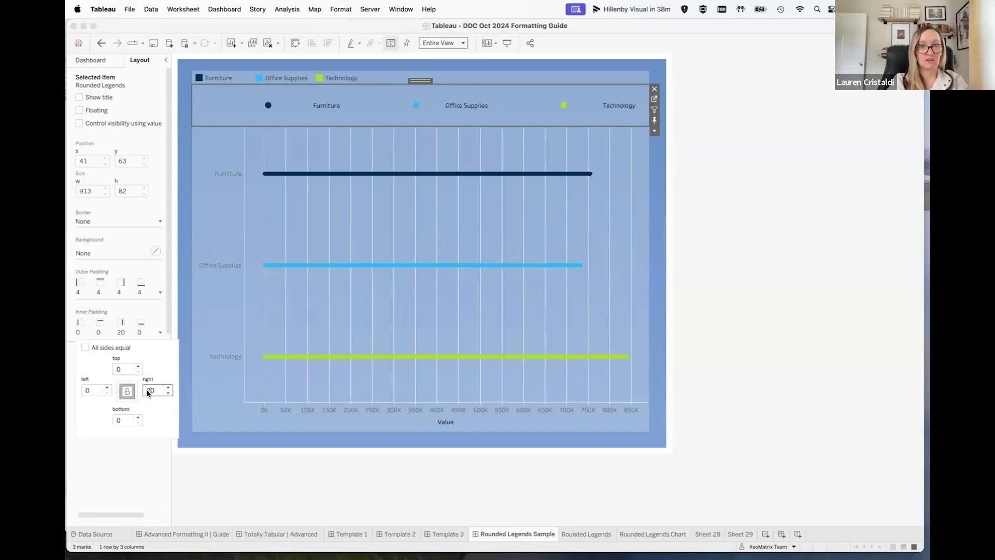
{"action": "key", "text": "BackSpace"}
{"action": "type", "text": "100"}
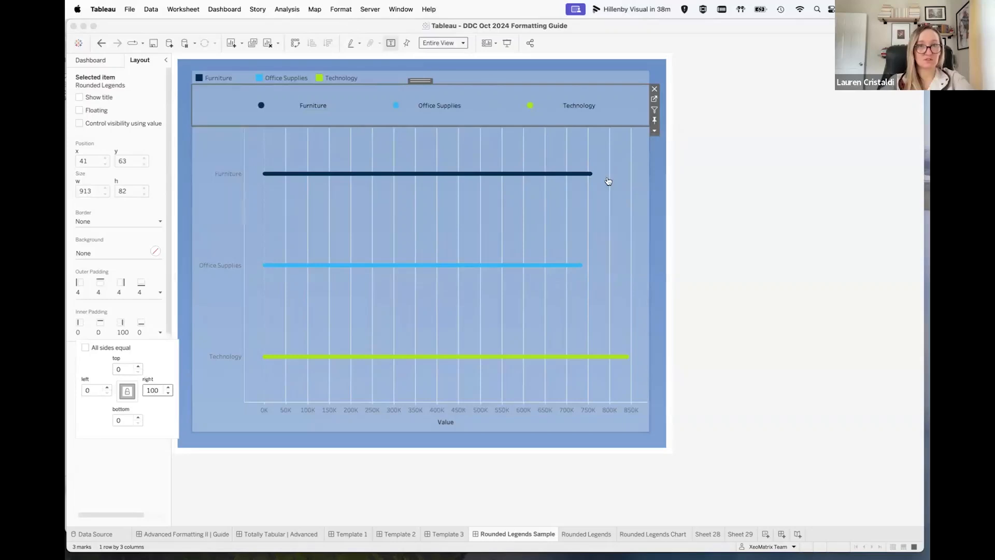
{"action": "left_click", "coordinate": [724, 188]}
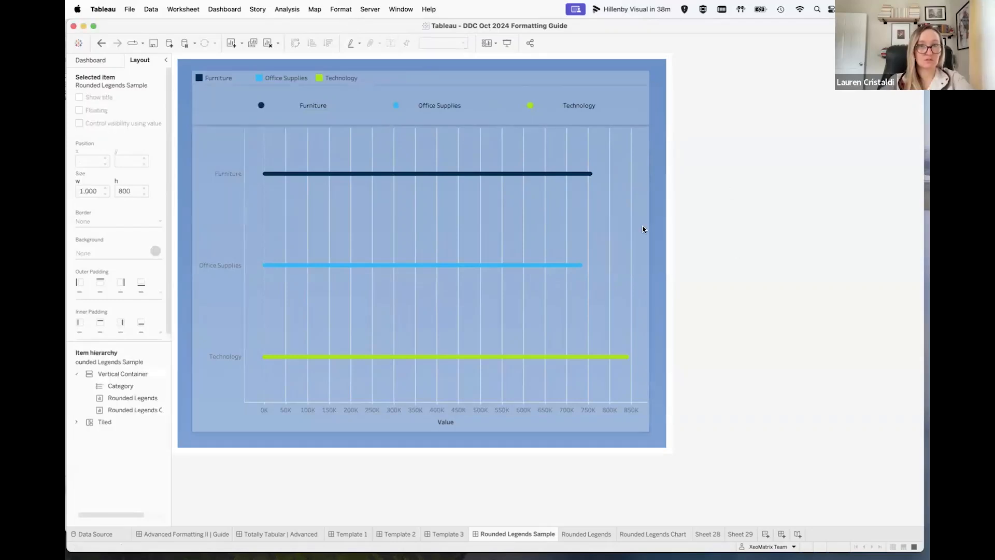
{"action": "mouse_move", "coordinate": [260, 106]}
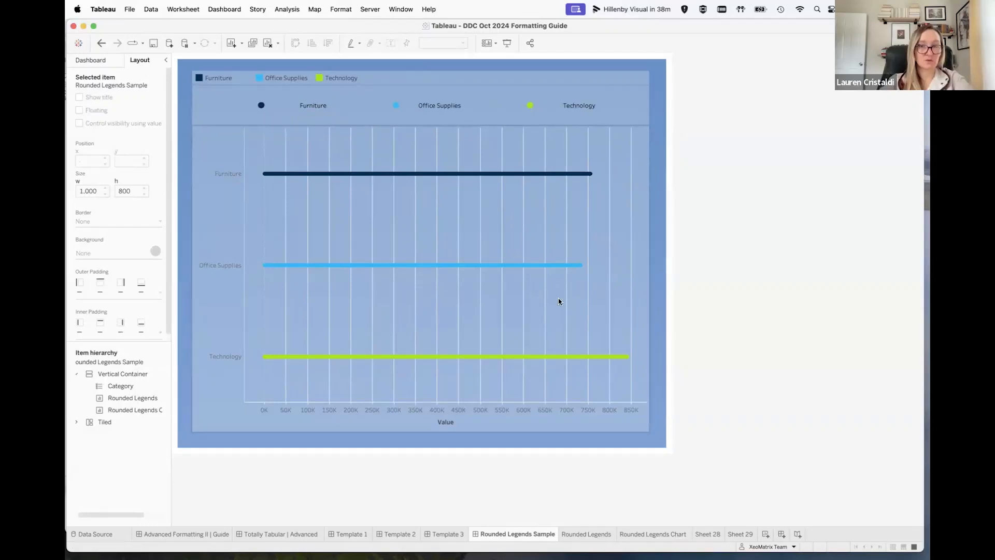
Change Furniture to orange from the Automatic palette on Sheet 29, and check both legends on the Rounded Legends Sample dashboard
{"action": "left_click", "coordinate": [741, 535]}
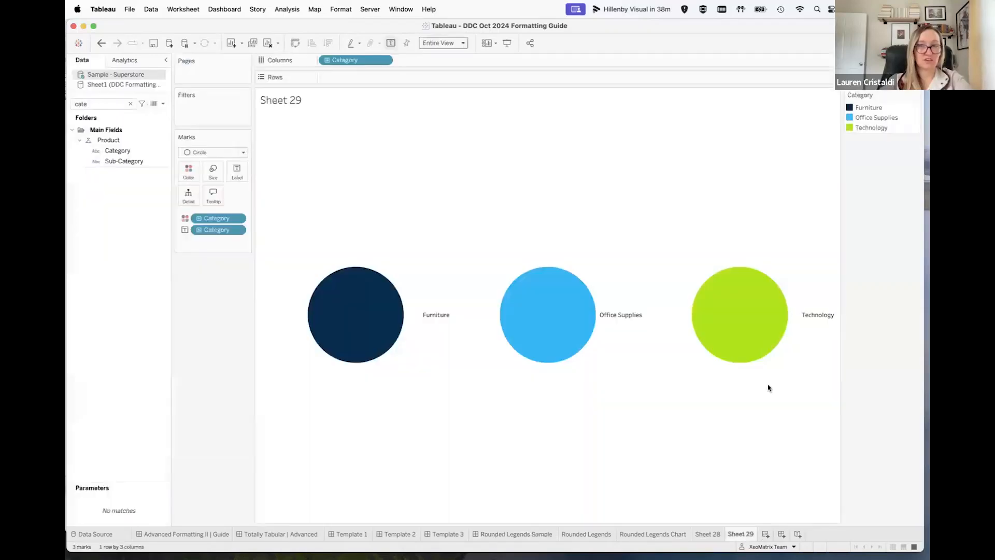
{"action": "double_click", "coordinate": [851, 108]}
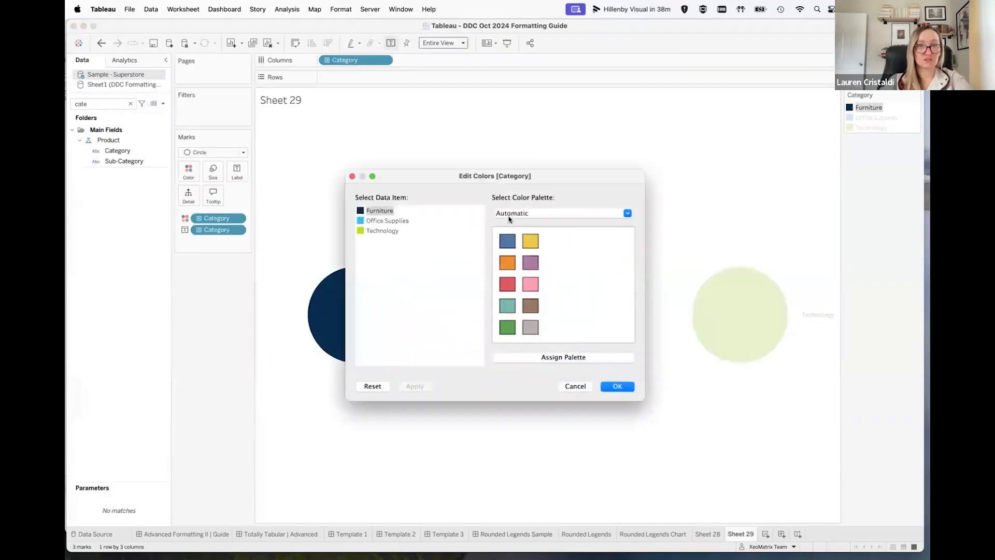
{"action": "left_click", "coordinate": [501, 263]}
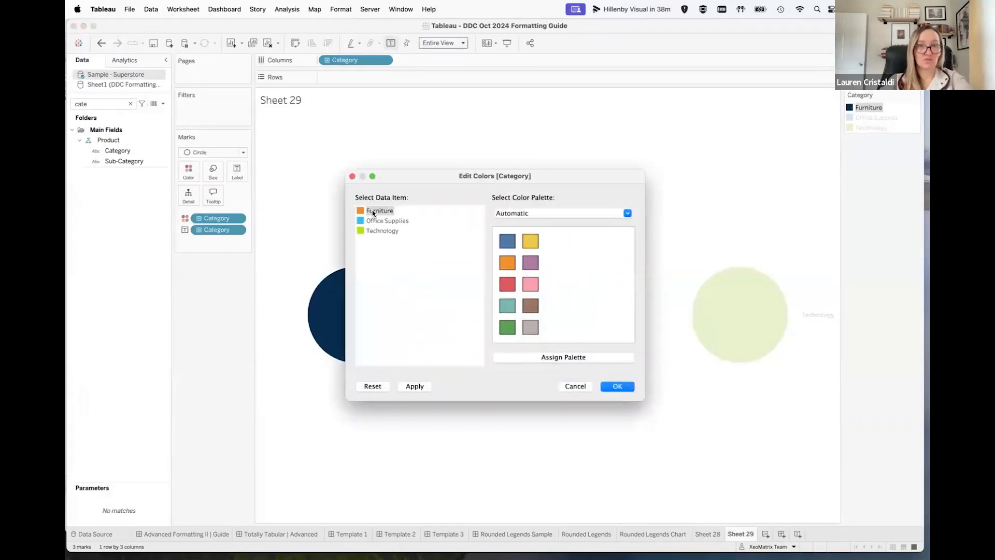
{"action": "left_click", "coordinate": [617, 386]}
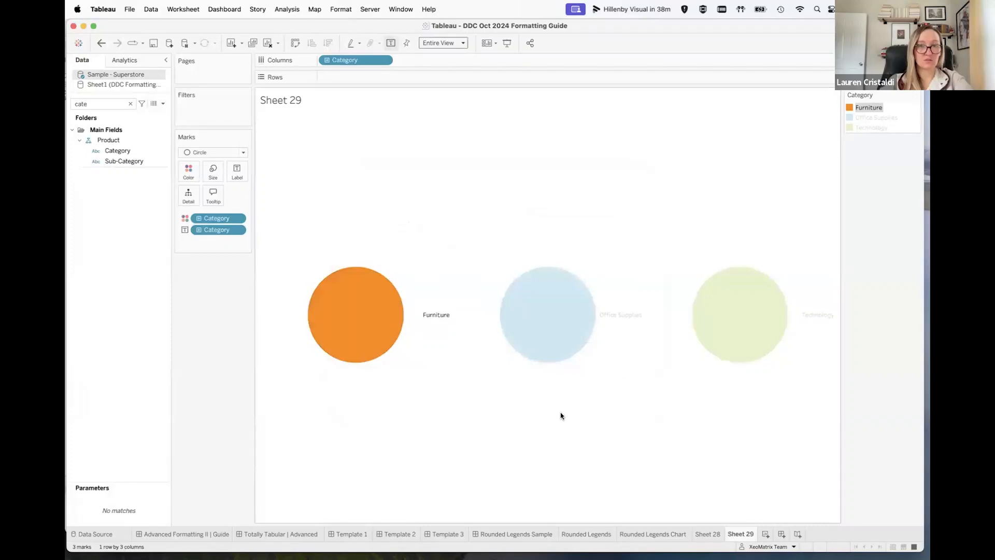
{"action": "left_click", "coordinate": [541, 534]}
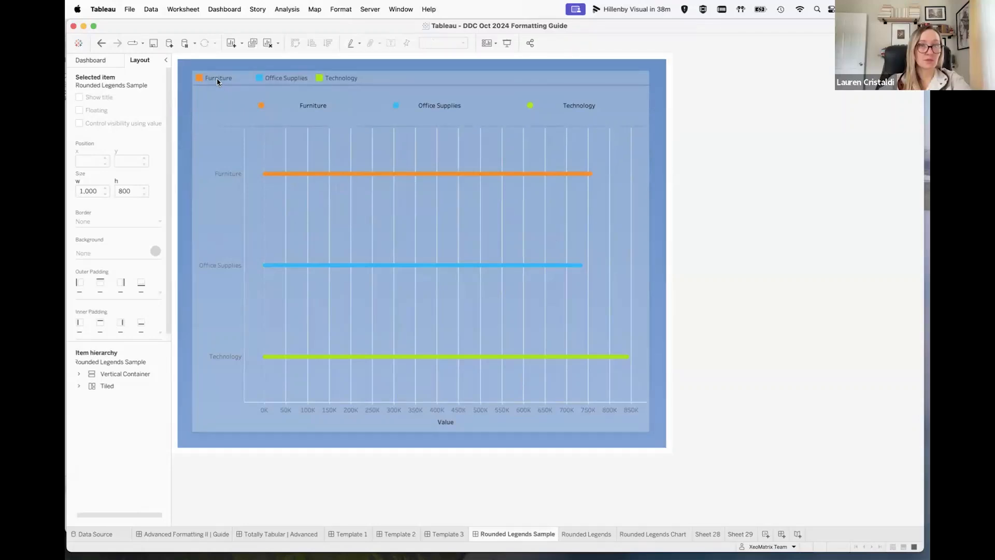
{"action": "left_click", "coordinate": [434, 77]}
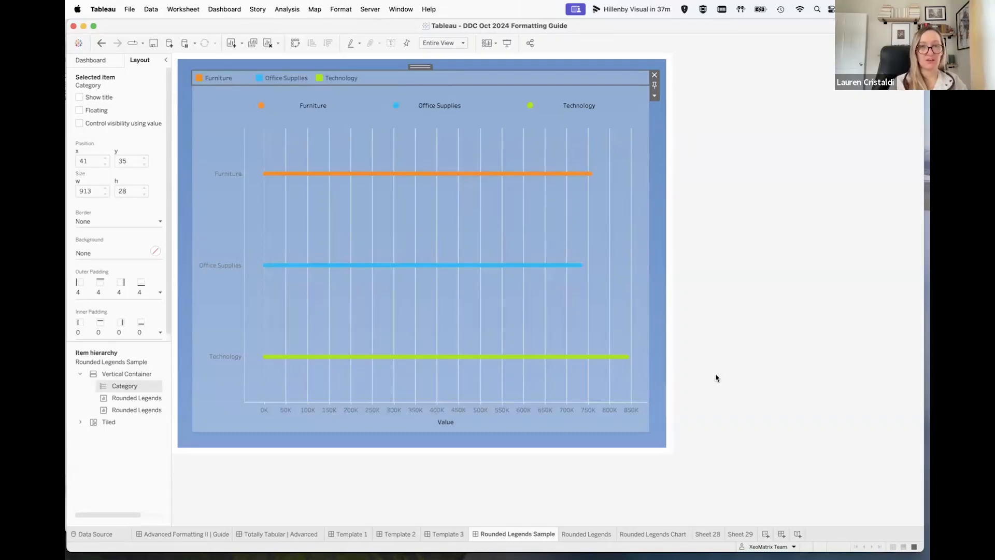
Switch to Chrome and browse the background gradients on webgradients.com
{"action": "key", "text": "ctrl+Up"}
{"action": "left_click", "coordinate": [697, 493]}
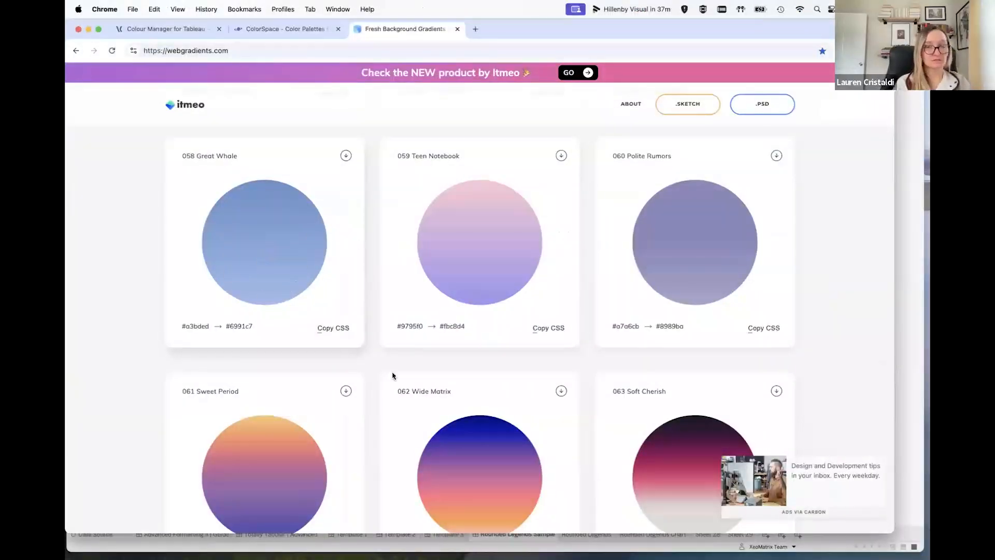
{"action": "scroll", "coordinate": [366, 390], "scroll_direction": "down", "scroll_amount": 5}
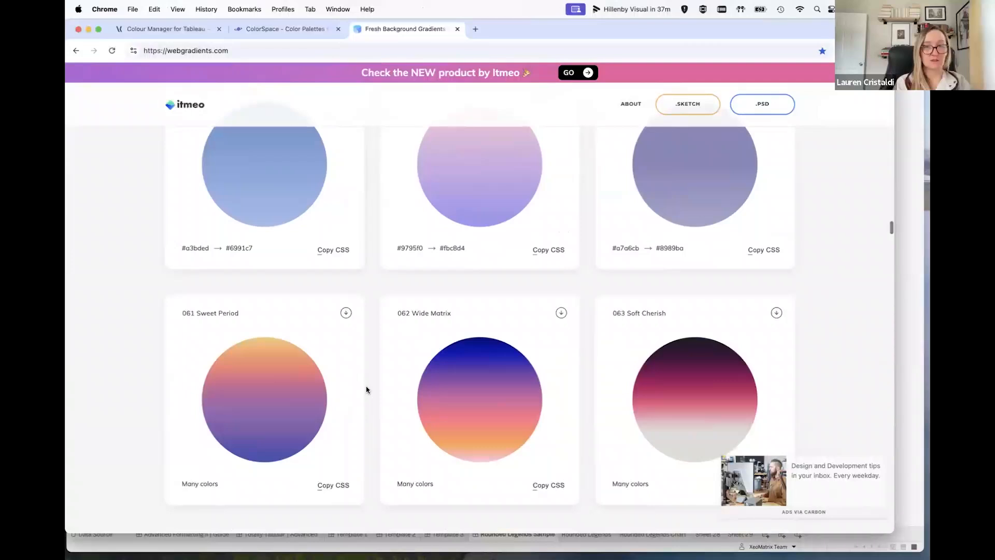
{"action": "scroll", "coordinate": [366, 389], "scroll_direction": "down", "scroll_amount": 8}
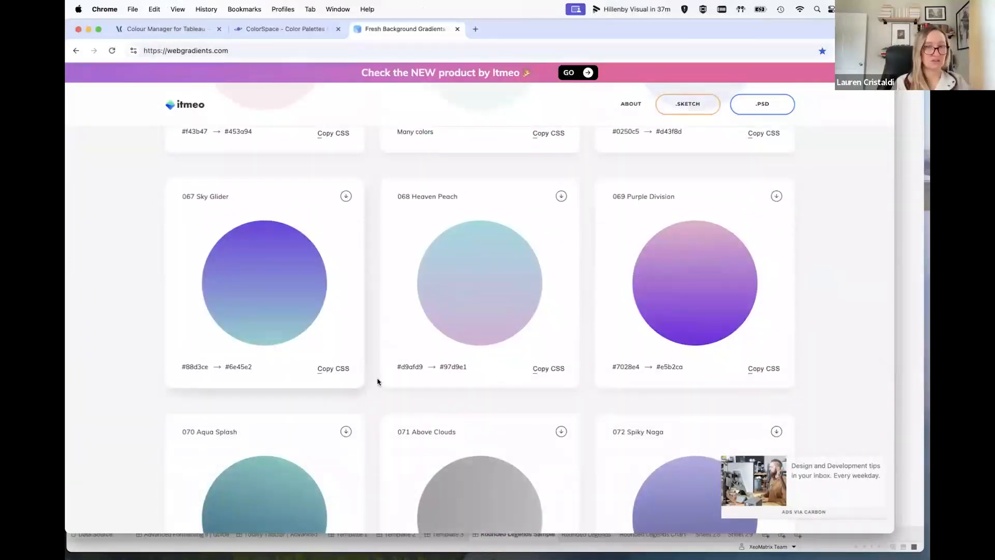
Open the full image of the 070 Aqua Splash gradient and save it to the Desktop as 070 Aqua Splash
{"action": "scroll", "coordinate": [378, 381], "scroll_direction": "down", "scroll_amount": 3}
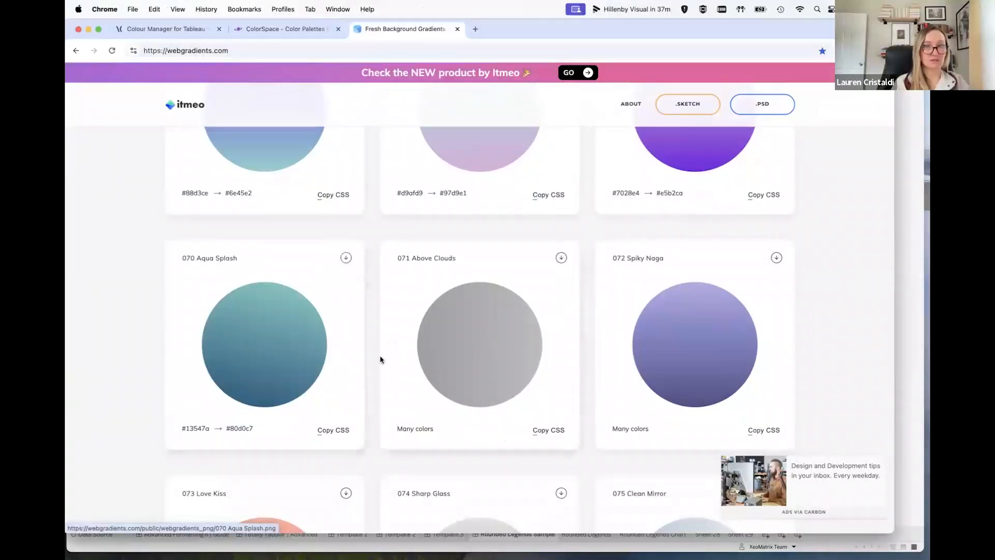
{"action": "left_click", "coordinate": [346, 259]}
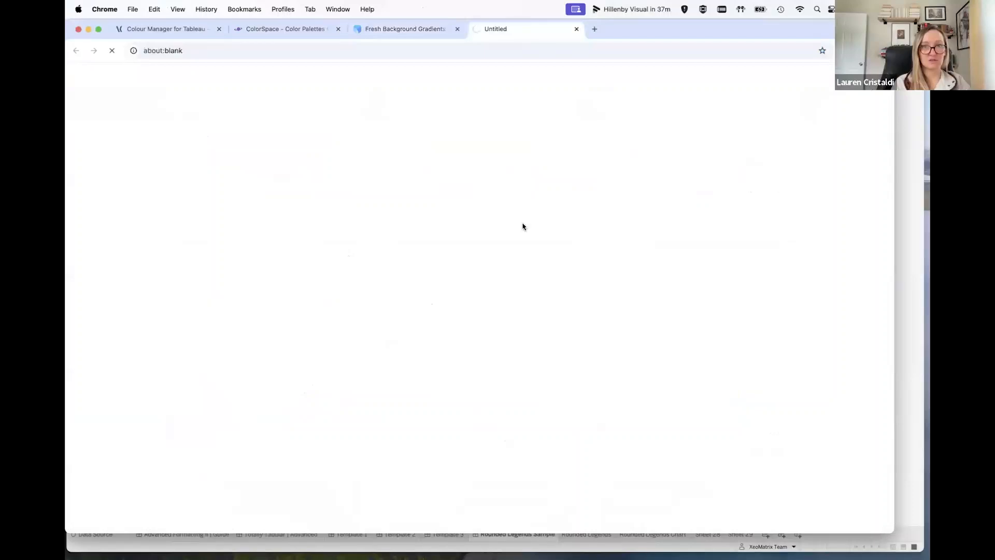
{"action": "right_click", "coordinate": [399, 266]}
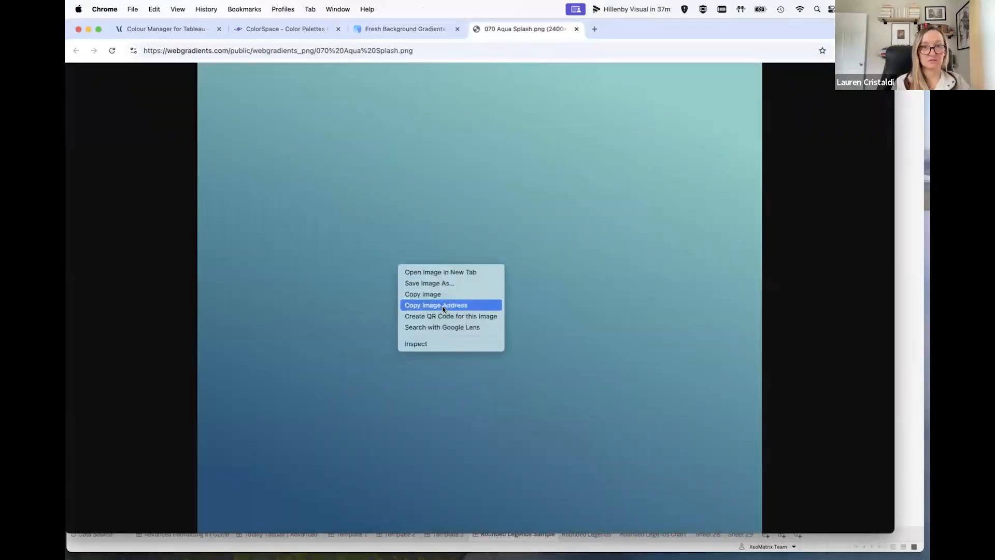
{"action": "left_click", "coordinate": [419, 284]}
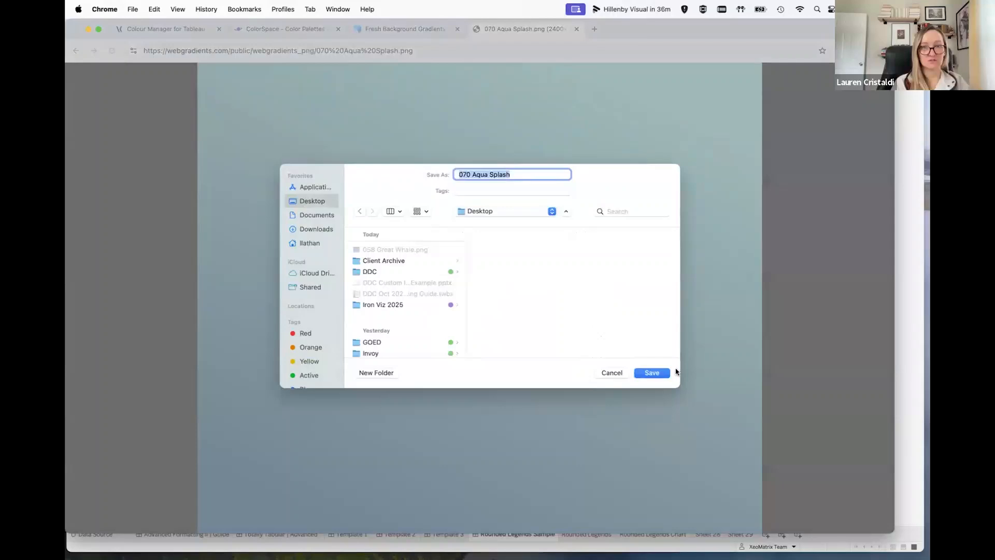
{"action": "left_click", "coordinate": [654, 373]}
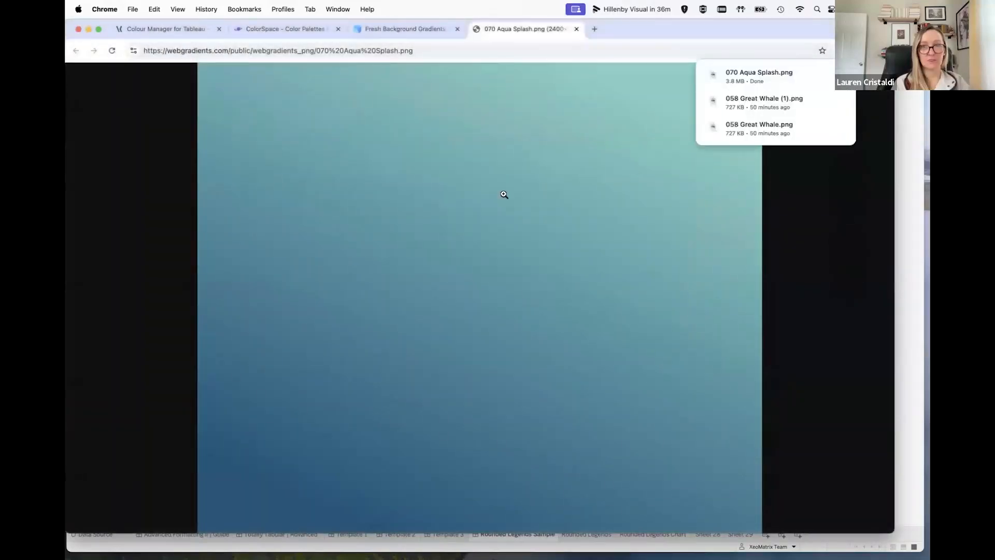
Switch to Tableau, create a new dashboard, and add a tiled Image object using 070 Aqua Splash.png from the Desktop
{"action": "left_click", "coordinate": [907, 91]}
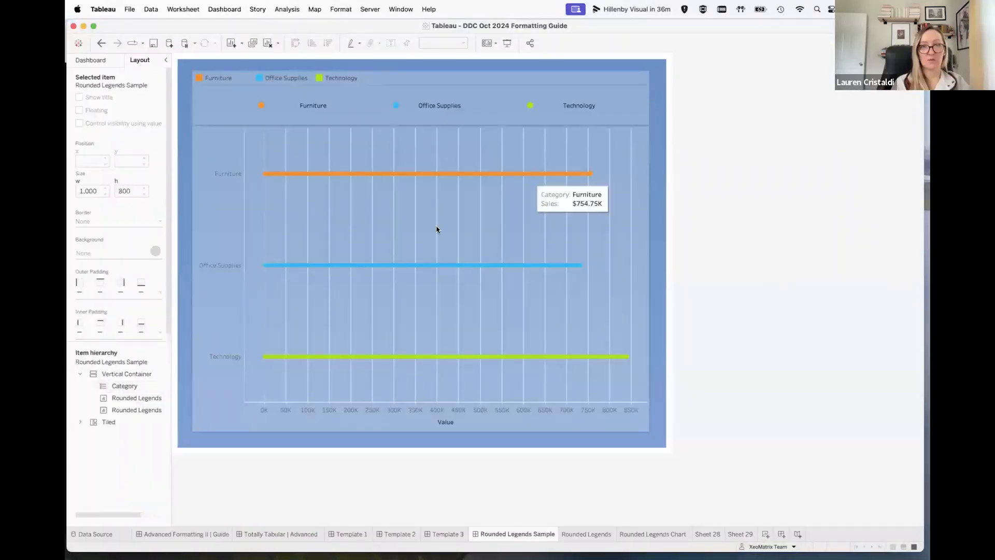
{"action": "left_click", "coordinate": [781, 533]}
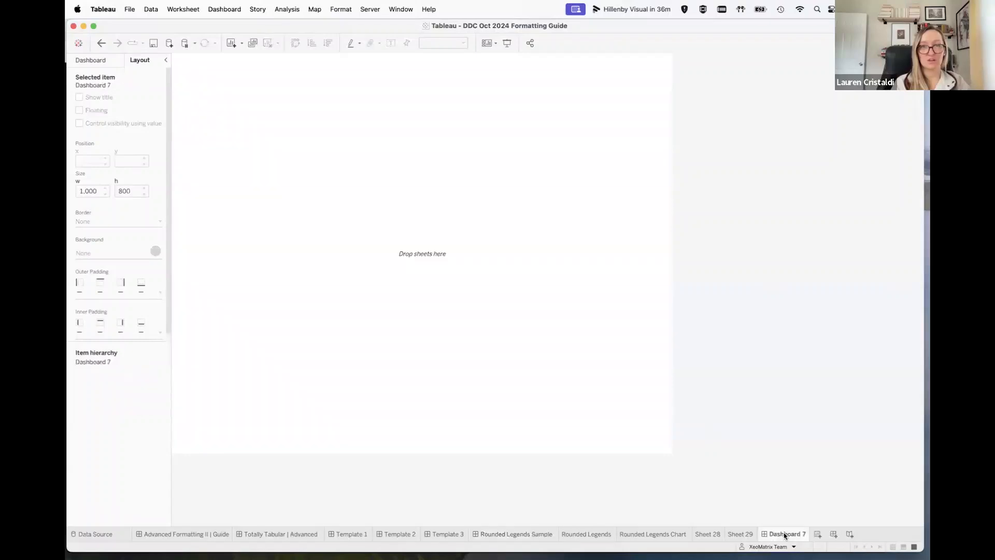
{"action": "left_click", "coordinate": [94, 64]}
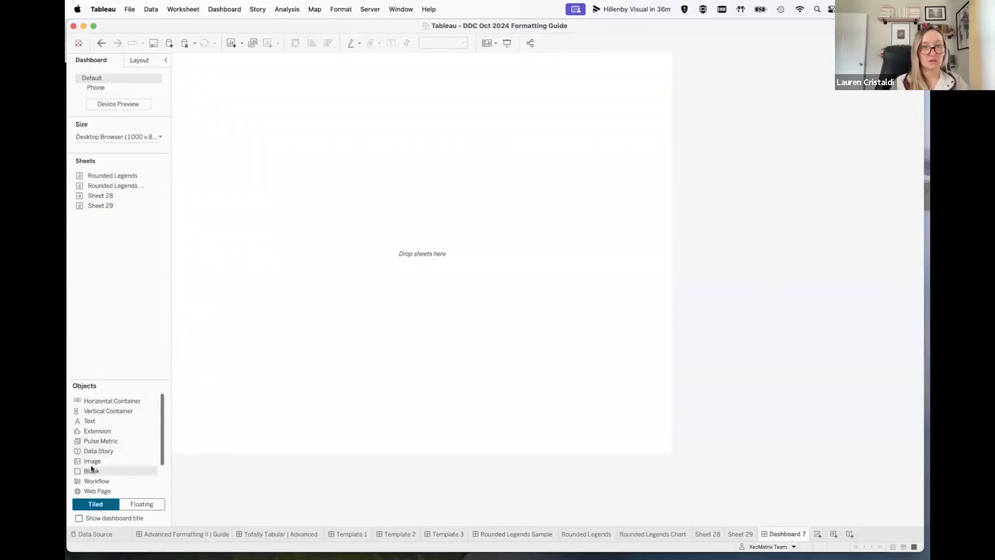
{"action": "left_click_drag", "start_coordinate": [86, 465], "coordinate": [346, 249]}
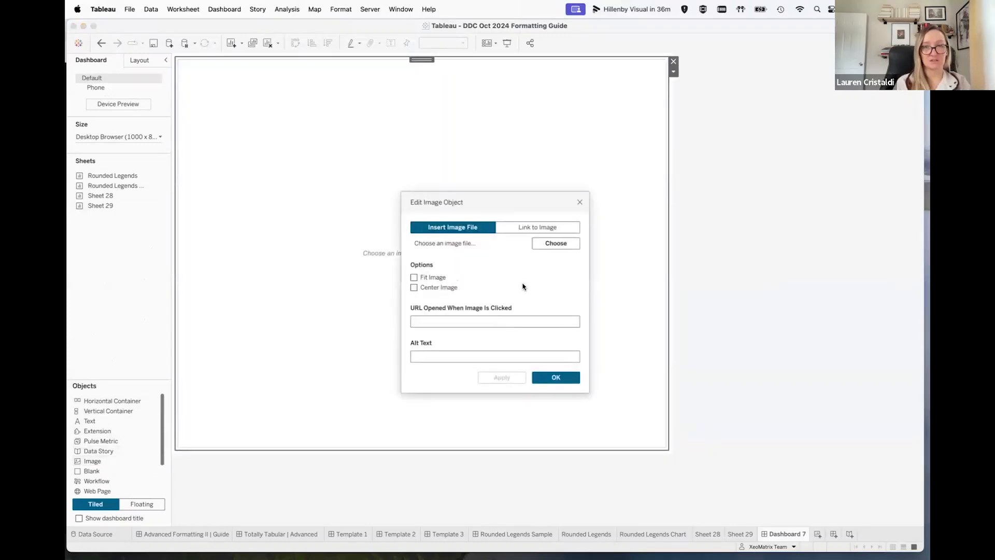
{"action": "left_click", "coordinate": [549, 245]}
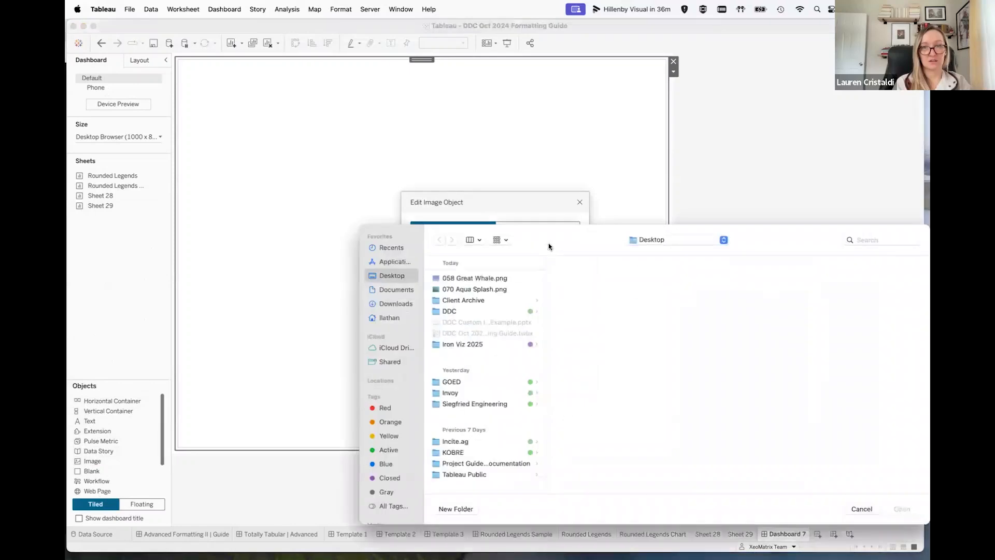
{"action": "left_click", "coordinate": [457, 289]}
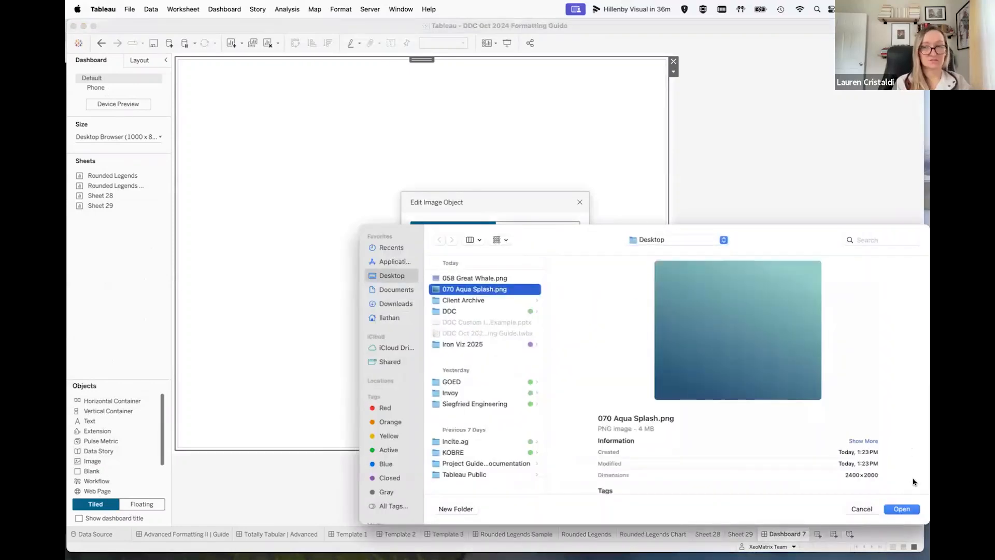
{"action": "left_click", "coordinate": [897, 510]}
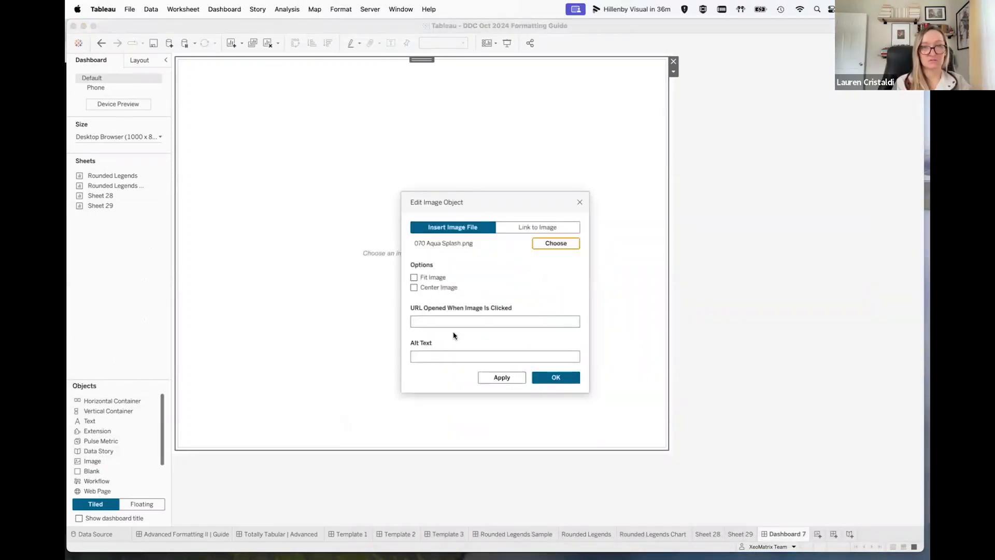
{"action": "left_click", "coordinate": [555, 378]}
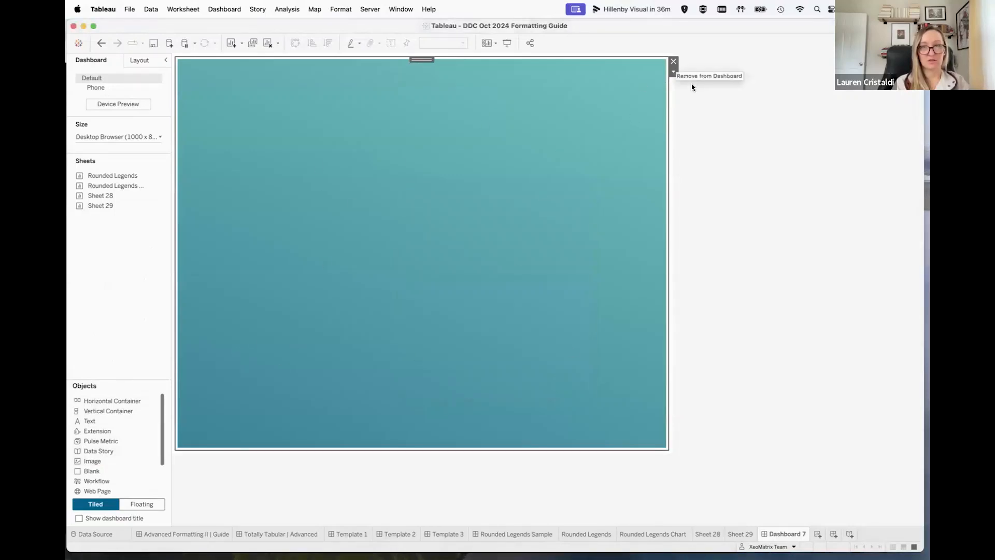
Try the Fit Image option on the Aqua Splash image and turn it off again
{"action": "left_click", "coordinate": [673, 72]}
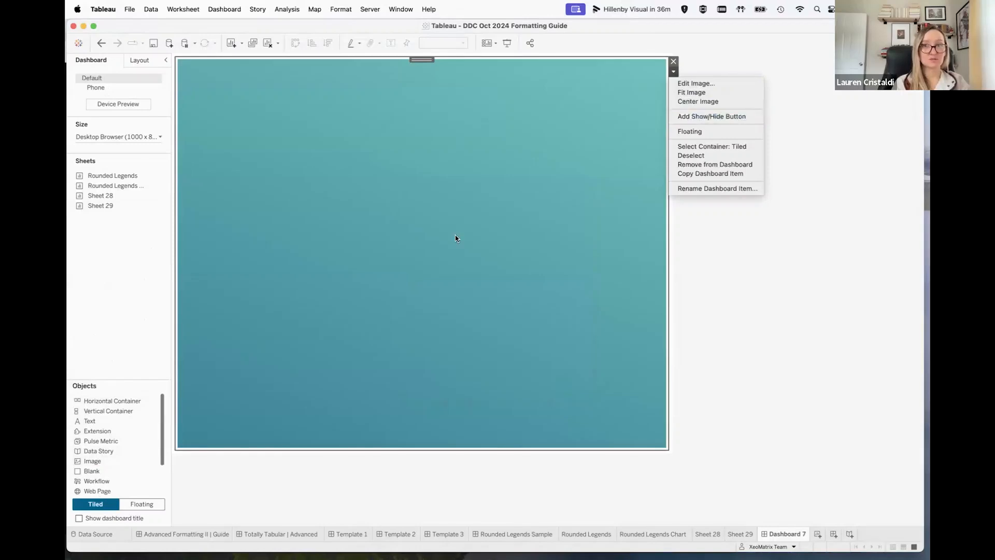
{"action": "left_click", "coordinate": [691, 93]}
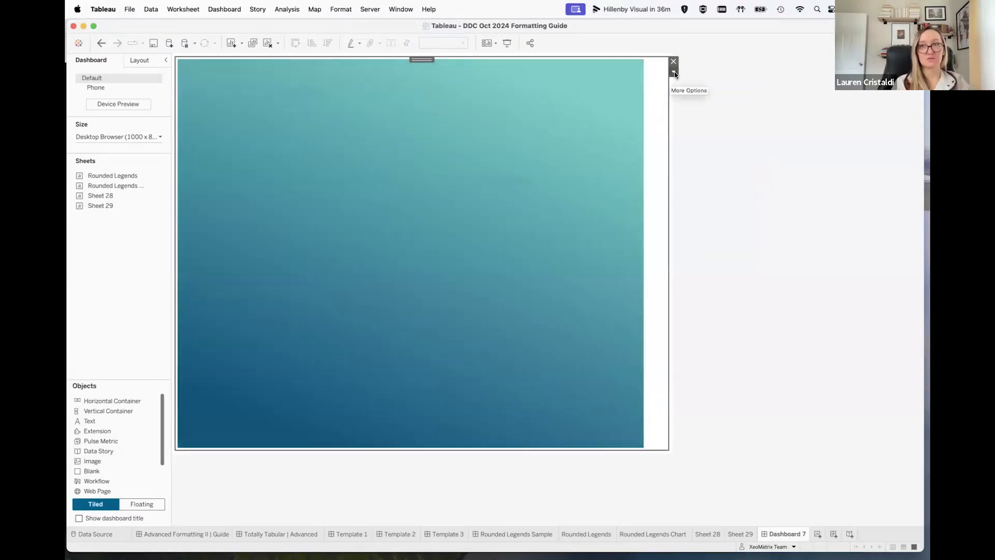
{"action": "left_click", "coordinate": [673, 72]}
{"action": "left_click", "coordinate": [691, 92]}
Center the Aqua Splash image and set its outer padding to 0 on all sides
{"action": "left_click", "coordinate": [673, 72]}
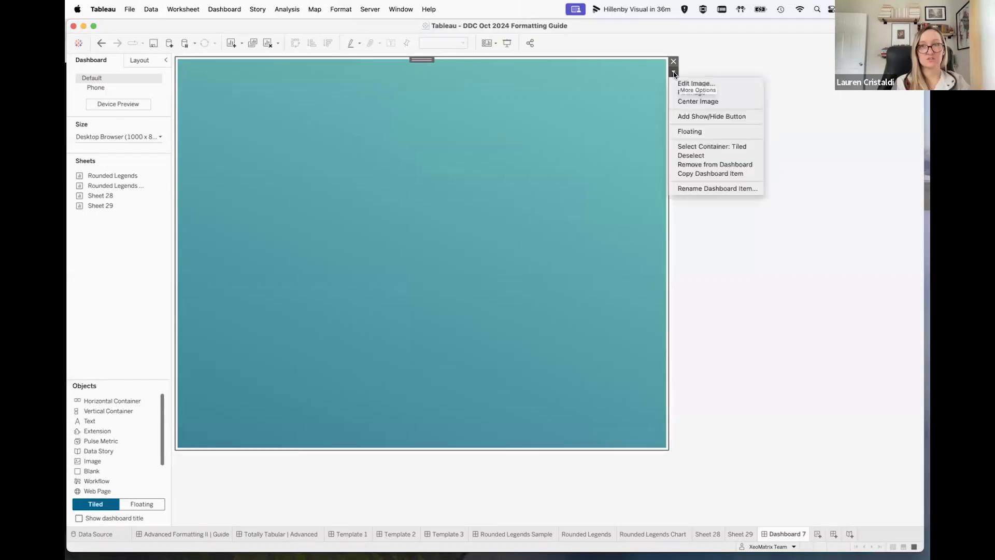
{"action": "left_click", "coordinate": [703, 102]}
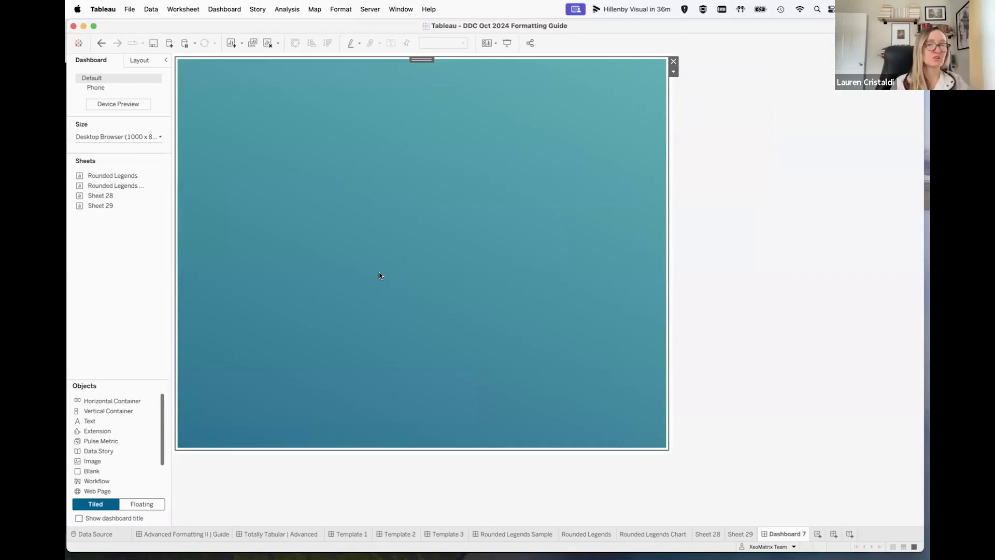
{"action": "left_click", "coordinate": [137, 61]}
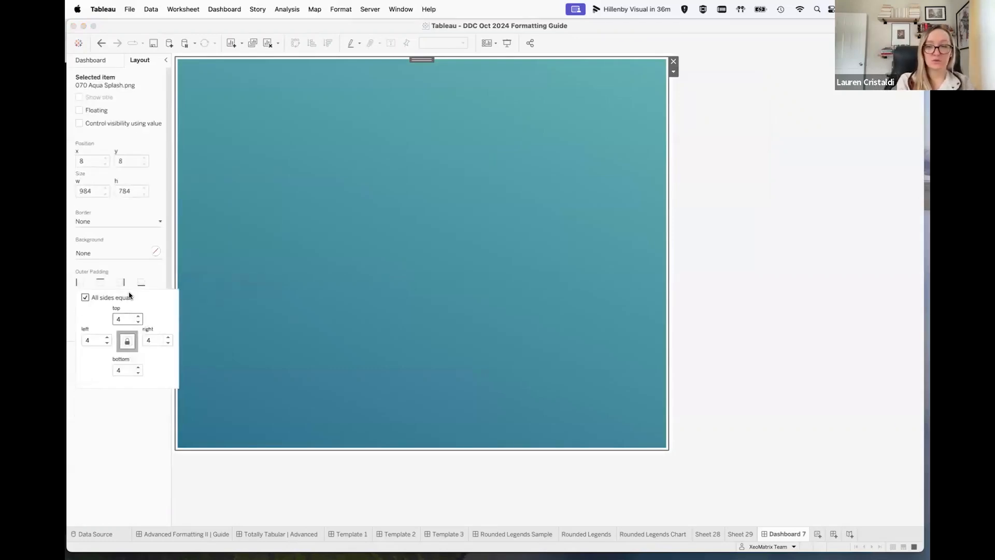
{"action": "type", "text": "0"}
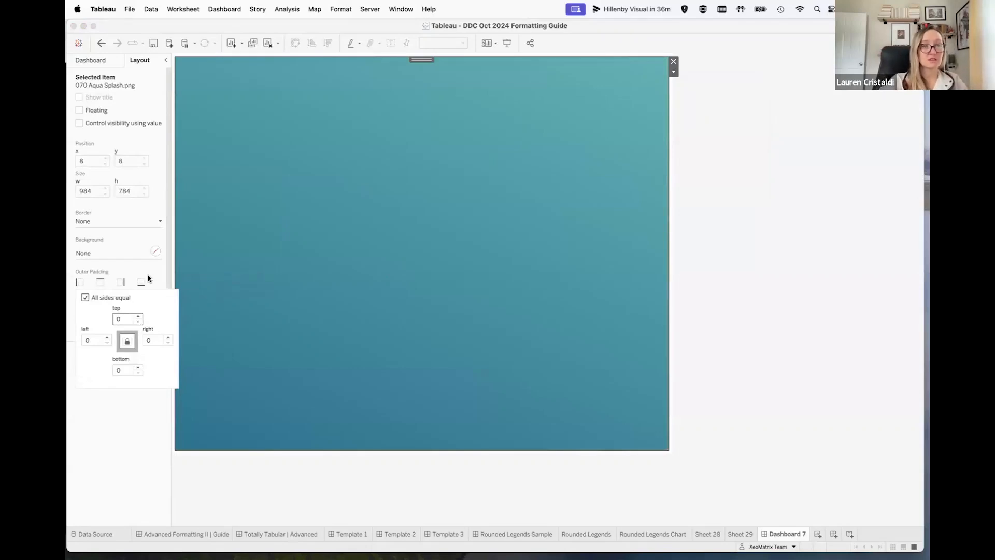
{"action": "left_click", "coordinate": [149, 279]}
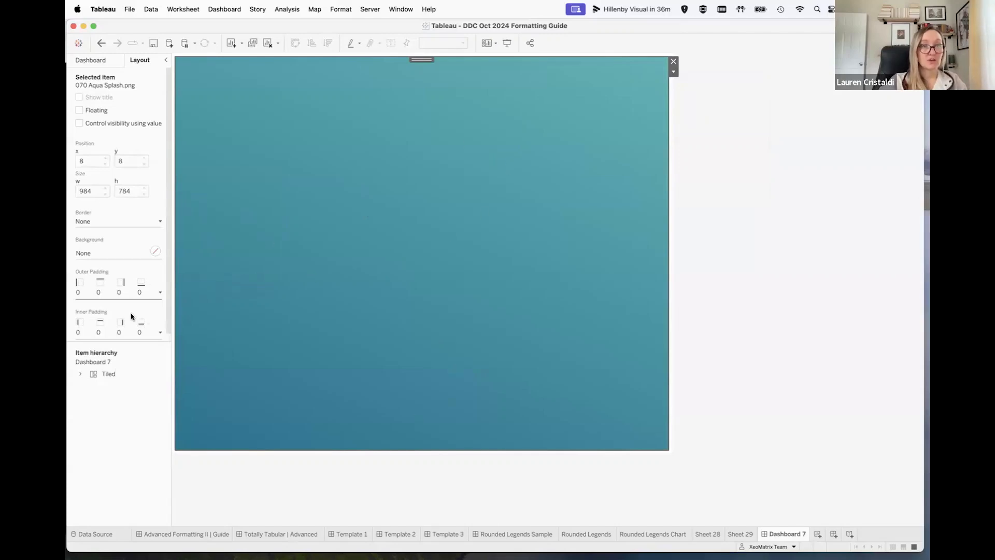
Try adding a tiled Blank object beside the gradient image, and remove it from the dashboard
{"action": "left_click", "coordinate": [97, 61]}
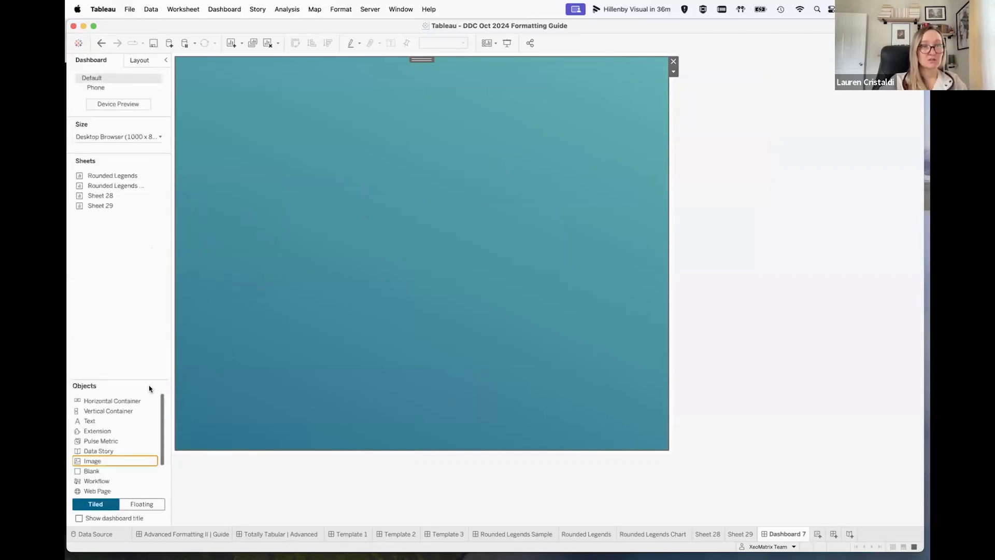
{"action": "left_click", "coordinate": [141, 503]}
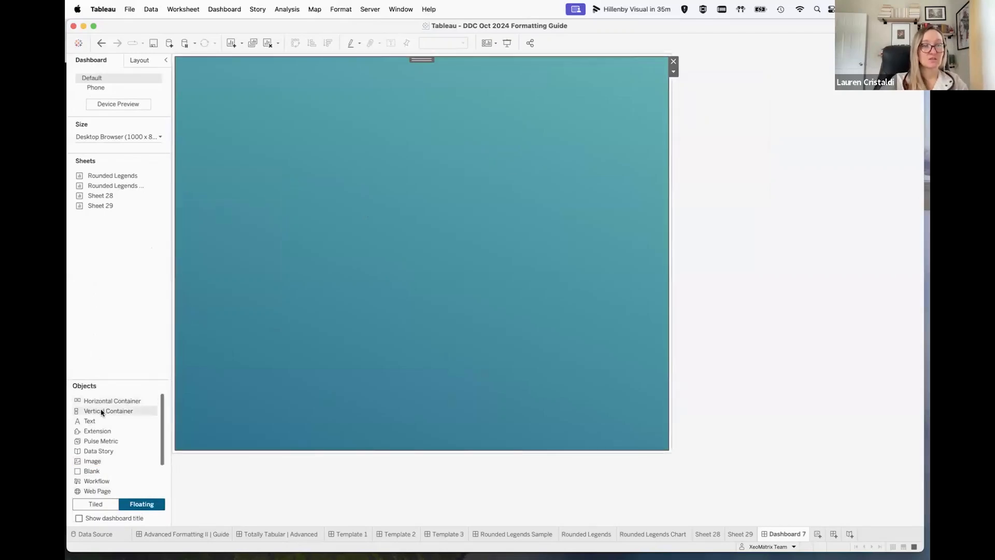
{"action": "left_click", "coordinate": [95, 503]}
{"action": "left_click_drag", "start_coordinate": [96, 472], "coordinate": [315, 221]}
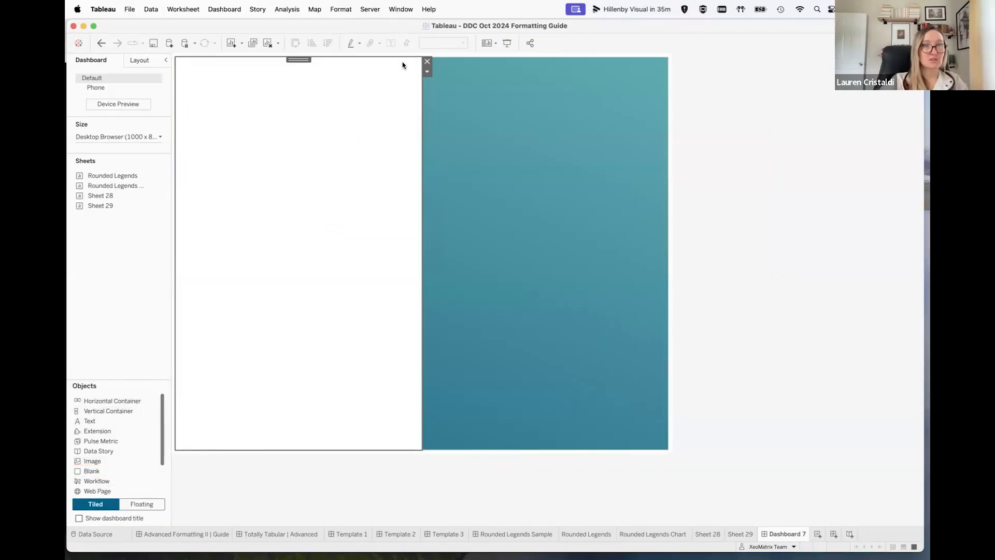
{"action": "left_click", "coordinate": [426, 61]}
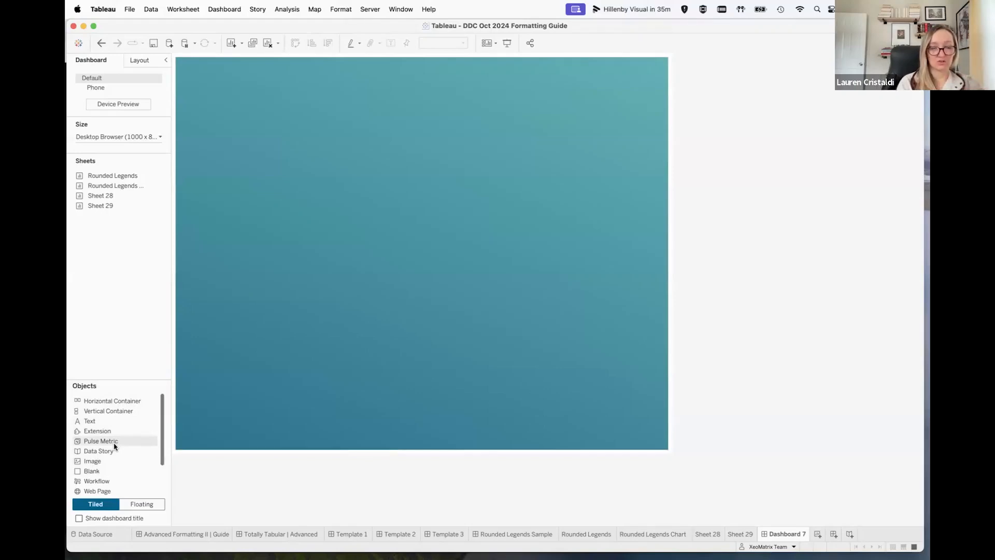
Add a floating Horizontal Container over the gradient image and resize it to cover the entire image
{"action": "left_click", "coordinate": [140, 504]}
{"action": "left_click_drag", "start_coordinate": [89, 402], "coordinate": [188, 67]}
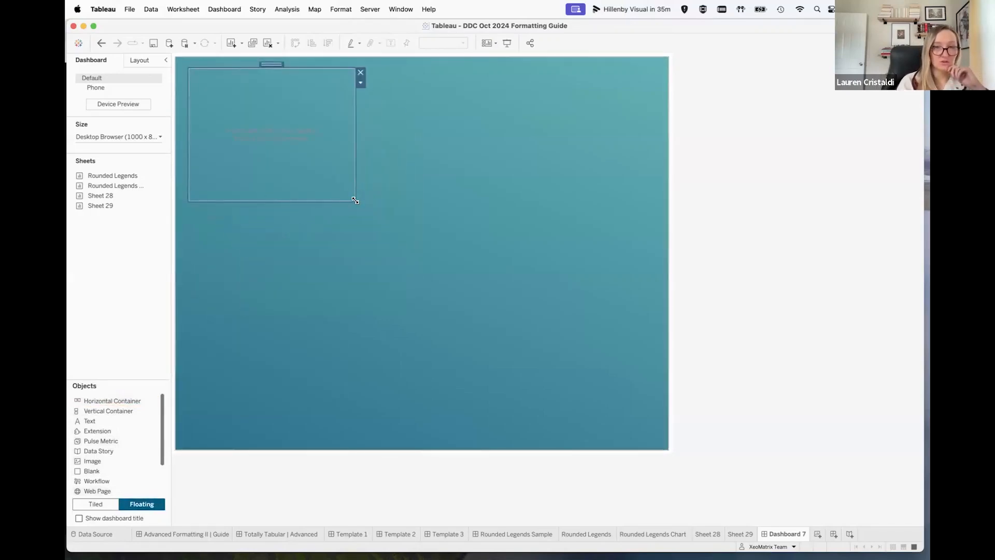
{"action": "left_click_drag", "start_coordinate": [356, 200], "coordinate": [550, 373]}
{"action": "left_click_drag", "start_coordinate": [662, 477], "coordinate": [668, 452]}
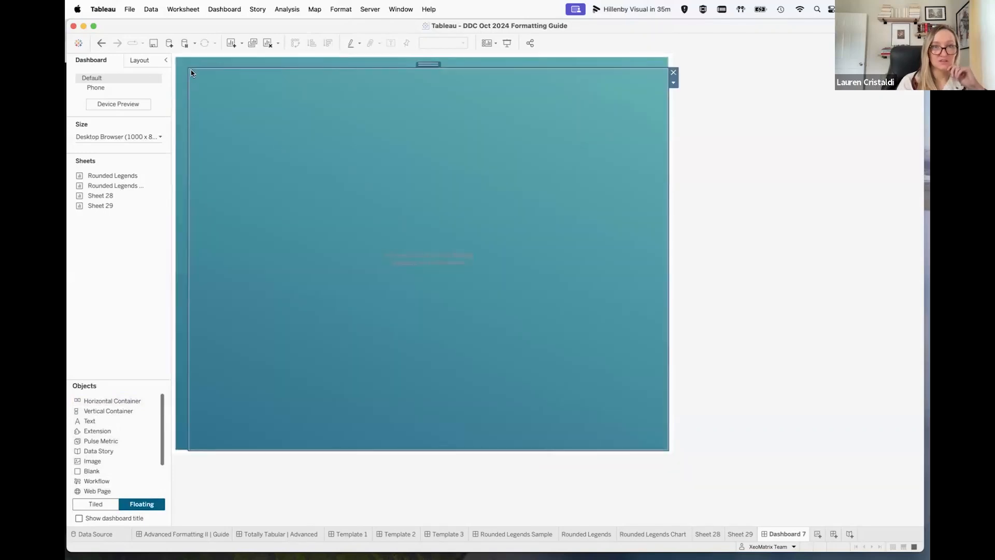
{"action": "left_click_drag", "start_coordinate": [188, 69], "coordinate": [176, 56]}
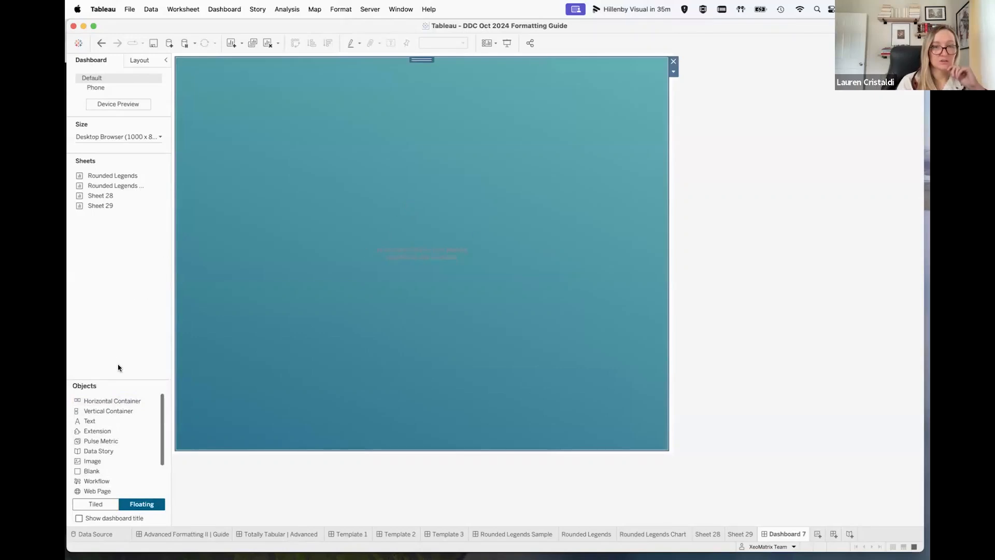
Place two tiled Blank objects side by side in the floating container and add the Rounded Legends sheet between them
{"action": "left_click", "coordinate": [97, 505]}
{"action": "left_click_drag", "start_coordinate": [86, 474], "coordinate": [313, 240]}
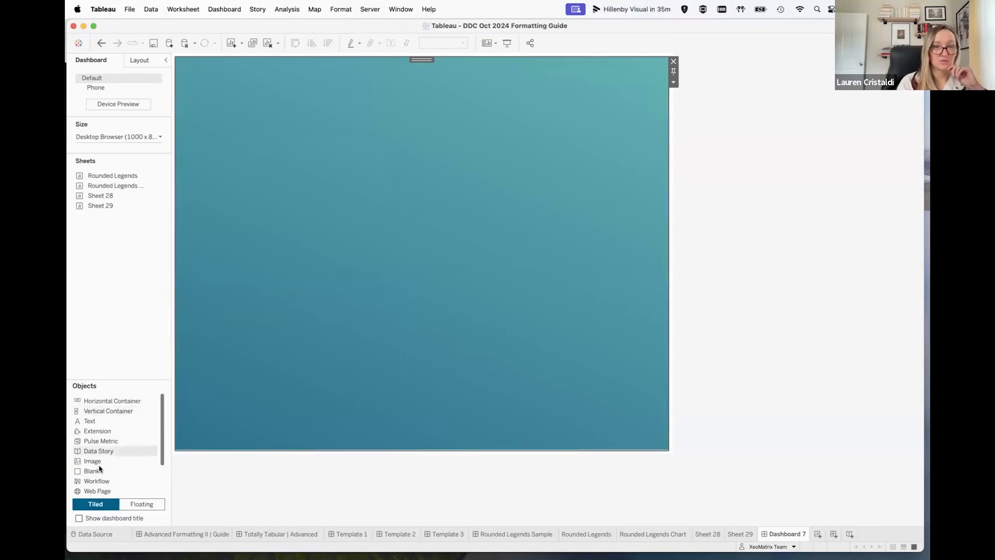
{"action": "left_click_drag", "start_coordinate": [92, 470], "coordinate": [464, 235]}
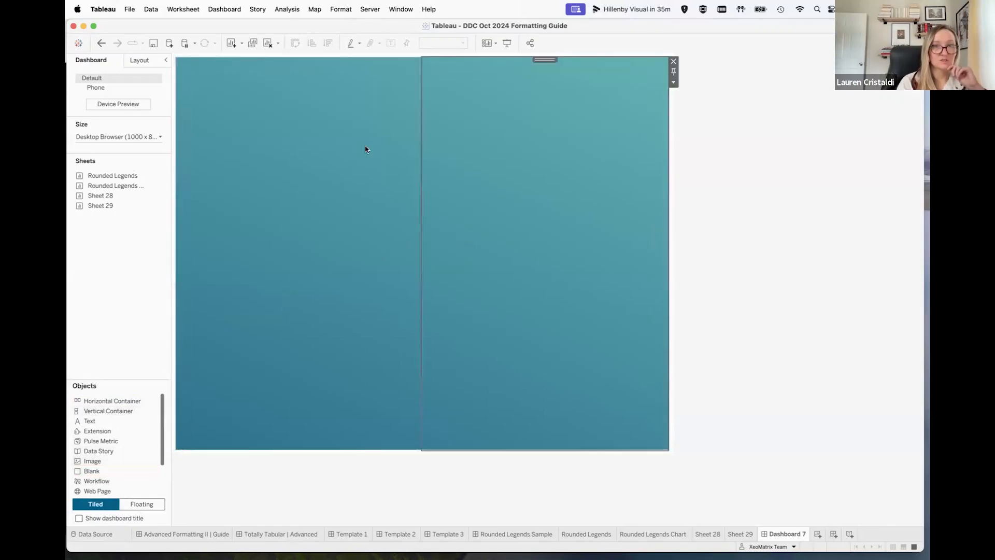
{"action": "mouse_move", "coordinate": [102, 177]}
{"action": "left_click_drag", "start_coordinate": [102, 176], "coordinate": [479, 139]}
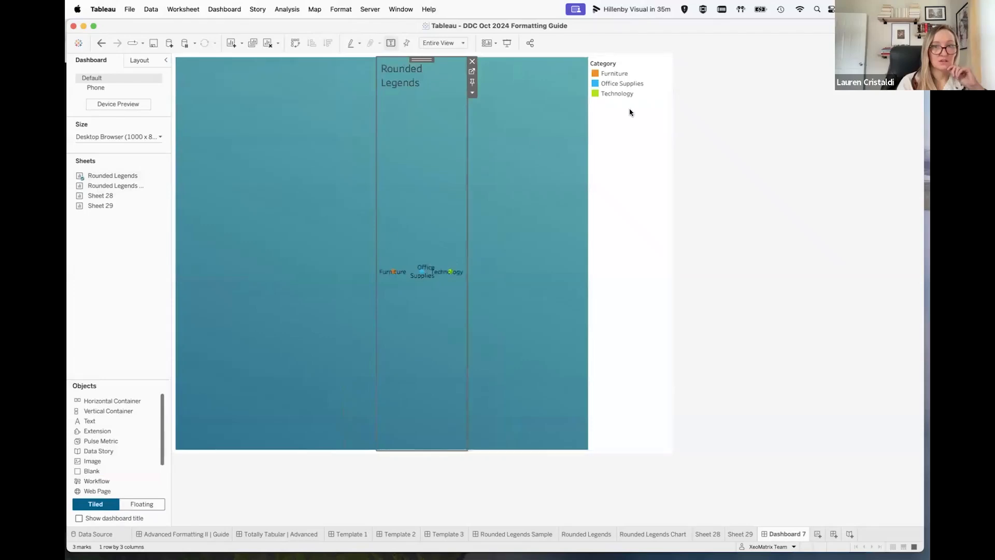
{"action": "left_click", "coordinate": [633, 125]}
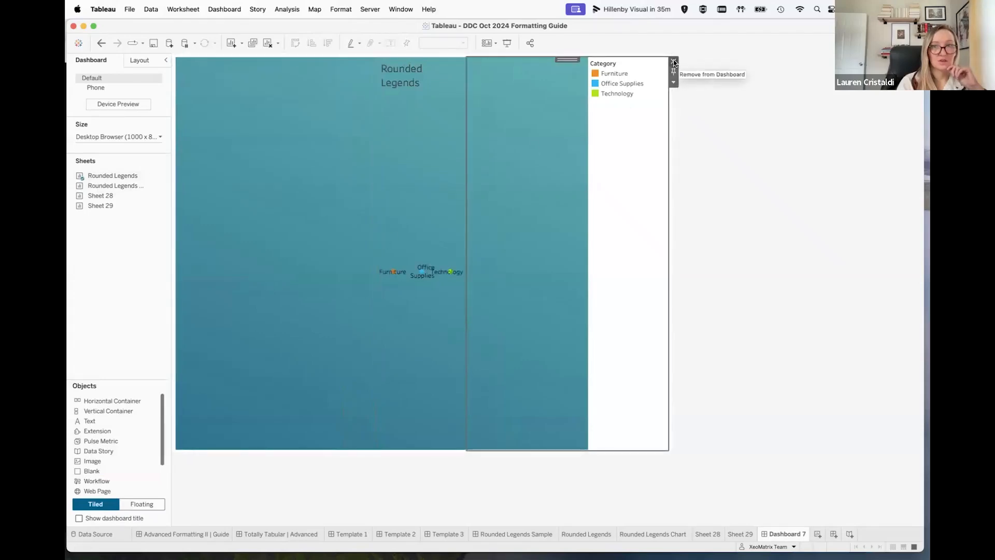
{"action": "left_click", "coordinate": [674, 62]}
{"action": "left_click", "coordinate": [102, 44]}
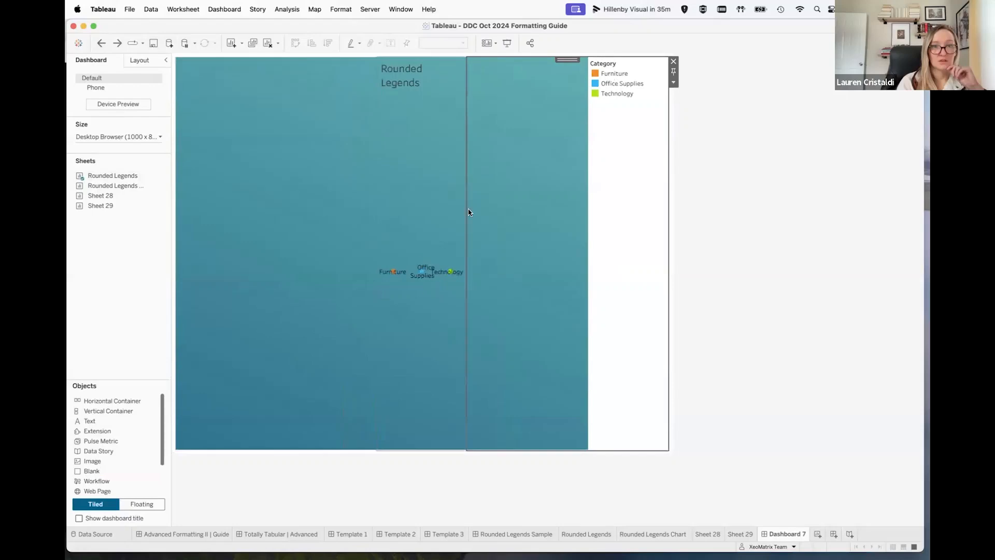
Remove the Category legend's layout container and stretch the floating Horizontal Container to cover the full gradient image
{"action": "double_click", "coordinate": [567, 61]}
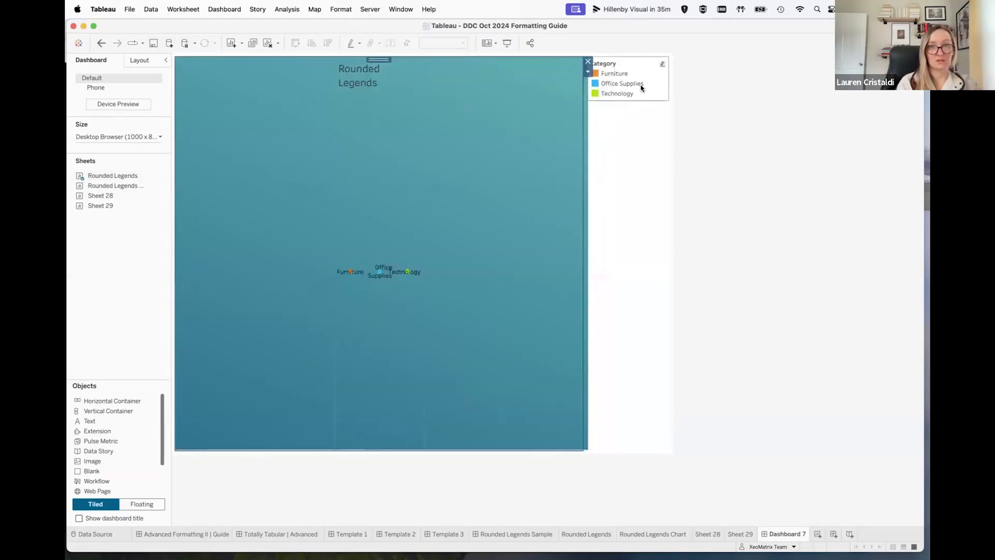
{"action": "left_click", "coordinate": [638, 84]}
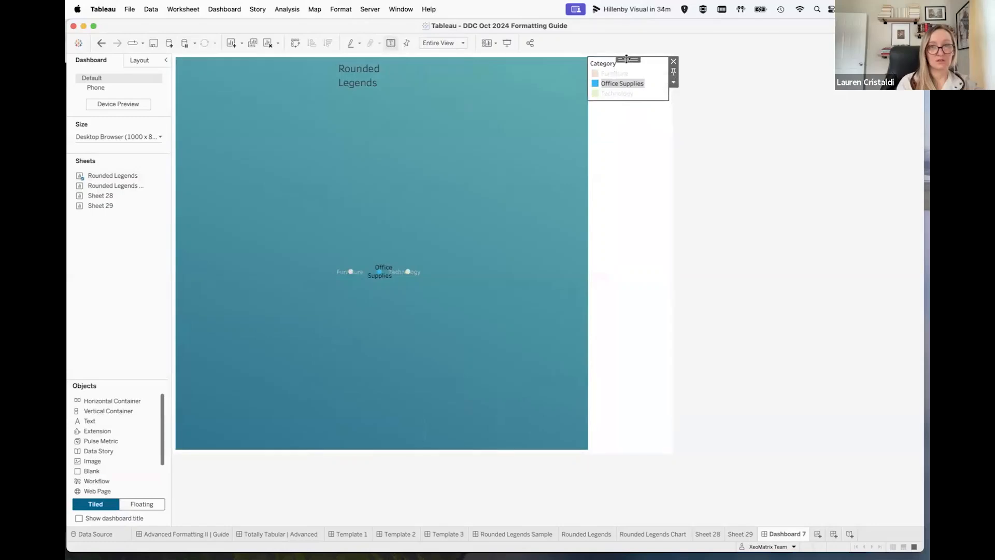
{"action": "left_click", "coordinate": [673, 61]}
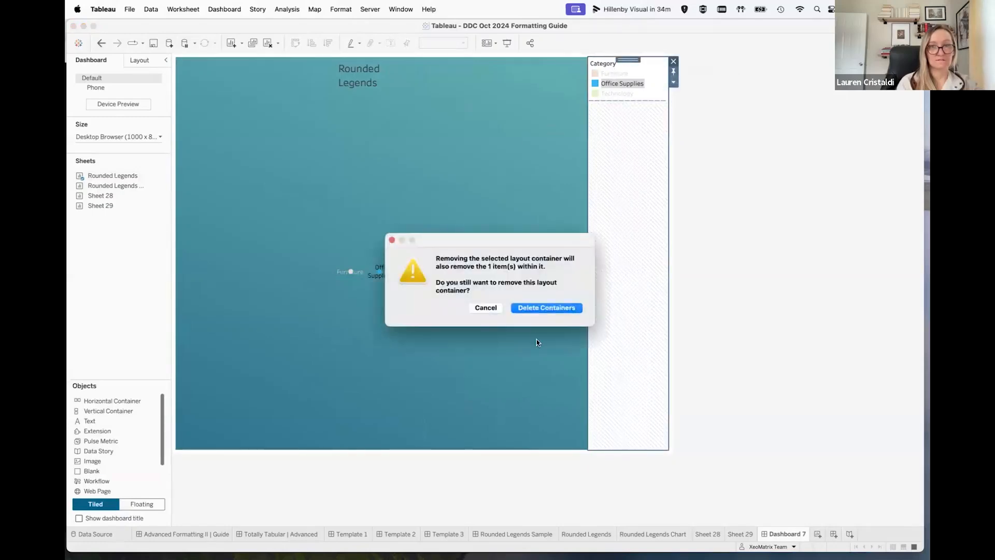
{"action": "left_click", "coordinate": [542, 307]}
{"action": "left_click", "coordinate": [342, 188]}
{"action": "left_click_drag", "start_coordinate": [383, 59], "coordinate": [670, 165]}
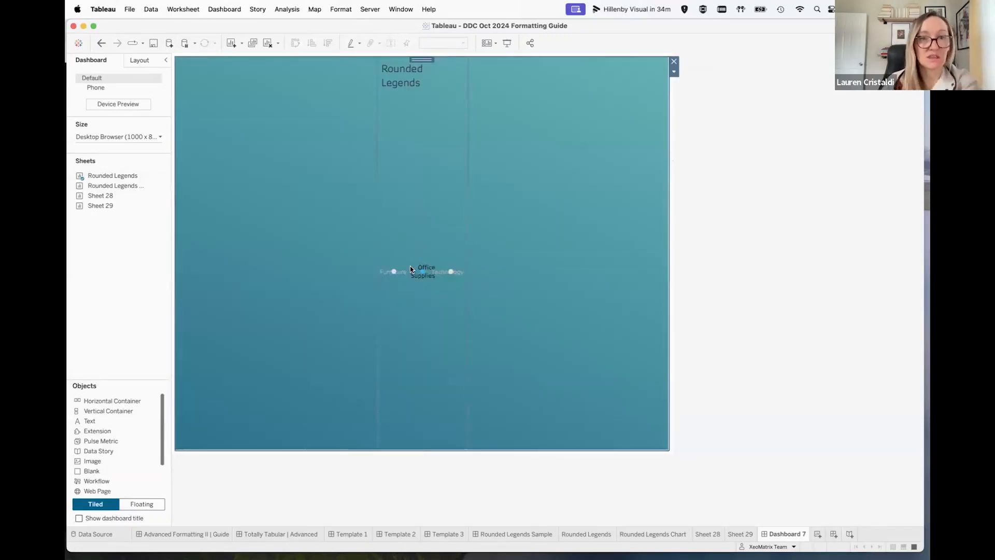
Open the background colour and opacity options of the floating Horizontal Container
{"action": "left_click", "coordinate": [459, 163]}
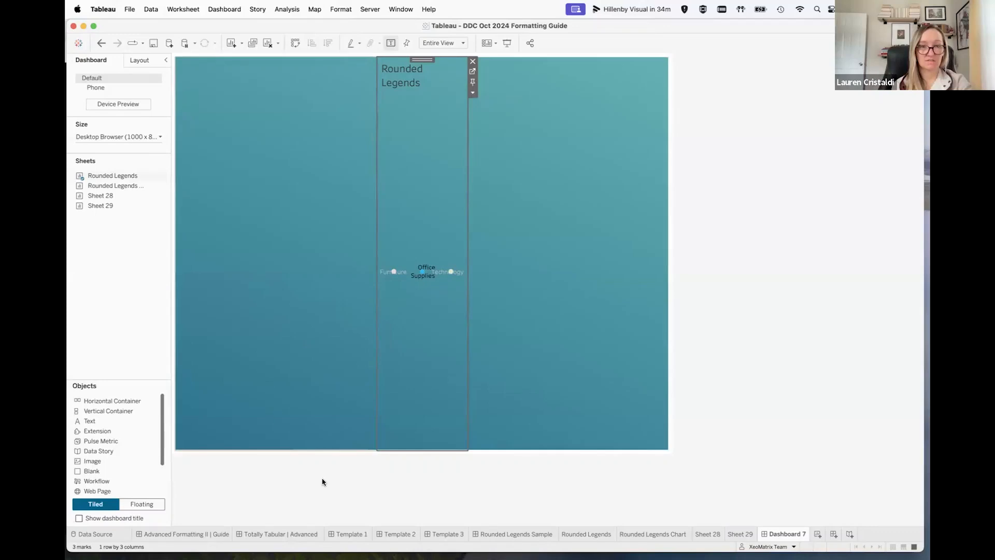
{"action": "left_click", "coordinate": [367, 238]}
{"action": "key", "text": "Delete"}
{"action": "left_click", "coordinate": [138, 60]}
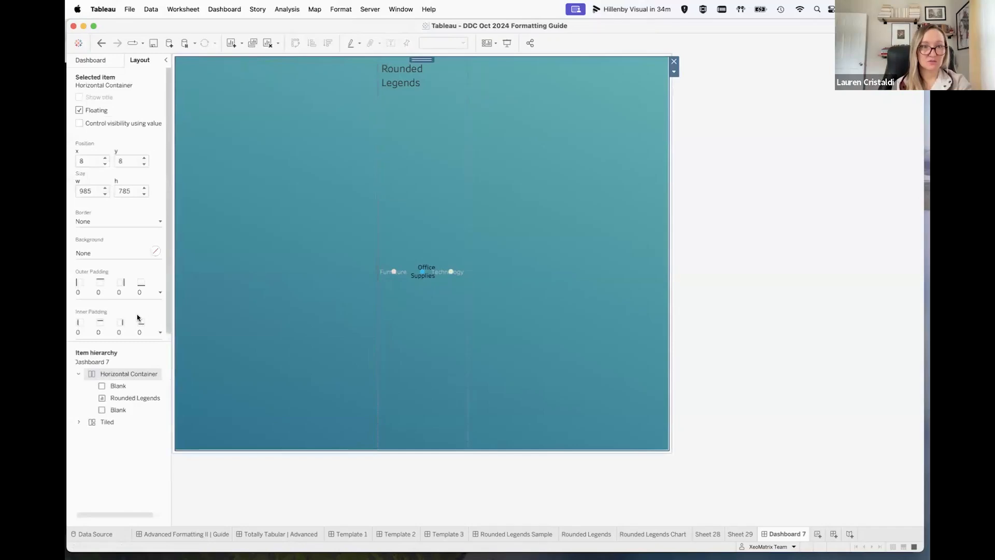
{"action": "left_click", "coordinate": [155, 253]}
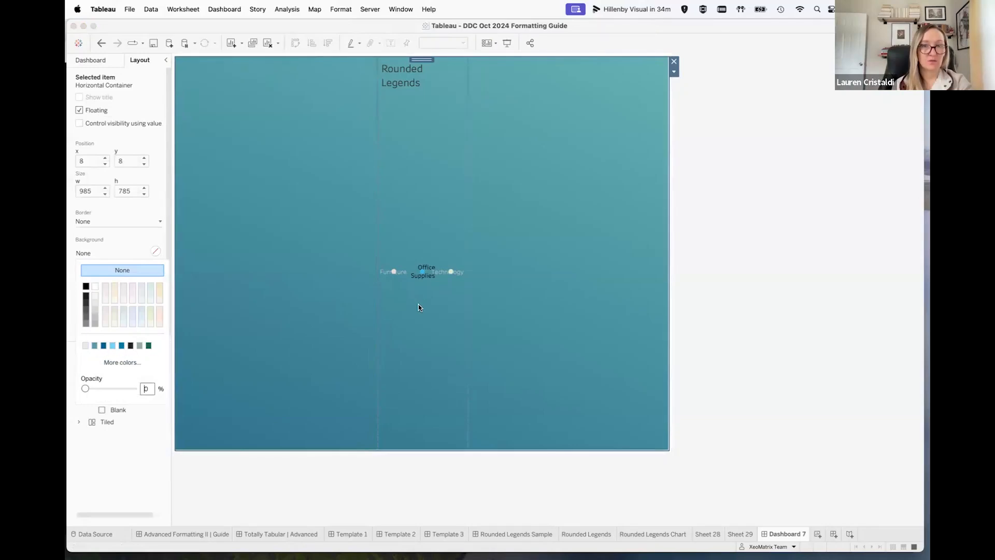
Examine the background opacity setting of the floating Vertical Container on the Rounded Legends Sample dashboard
{"action": "left_click", "coordinate": [520, 533]}
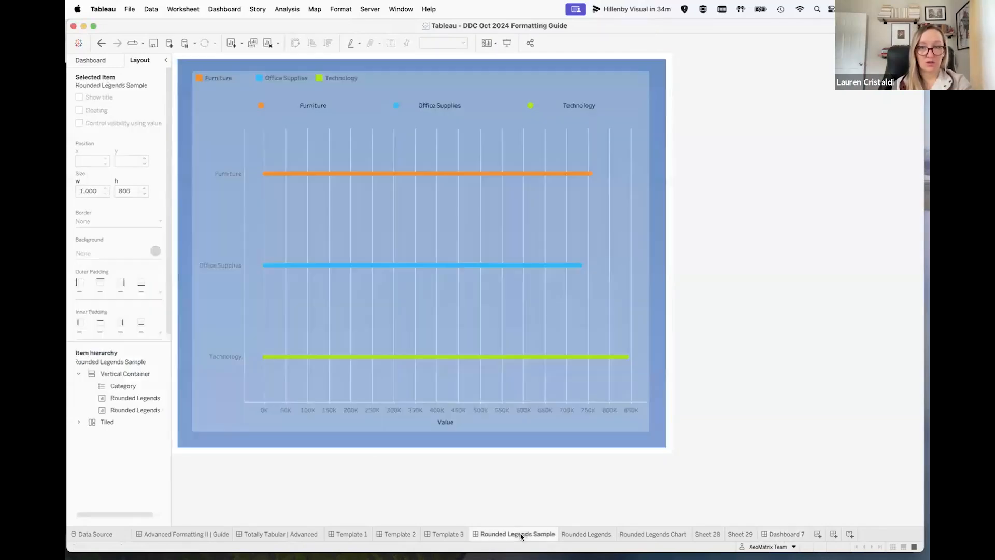
{"action": "left_click", "coordinate": [206, 100]}
{"action": "double_click", "coordinate": [416, 81]}
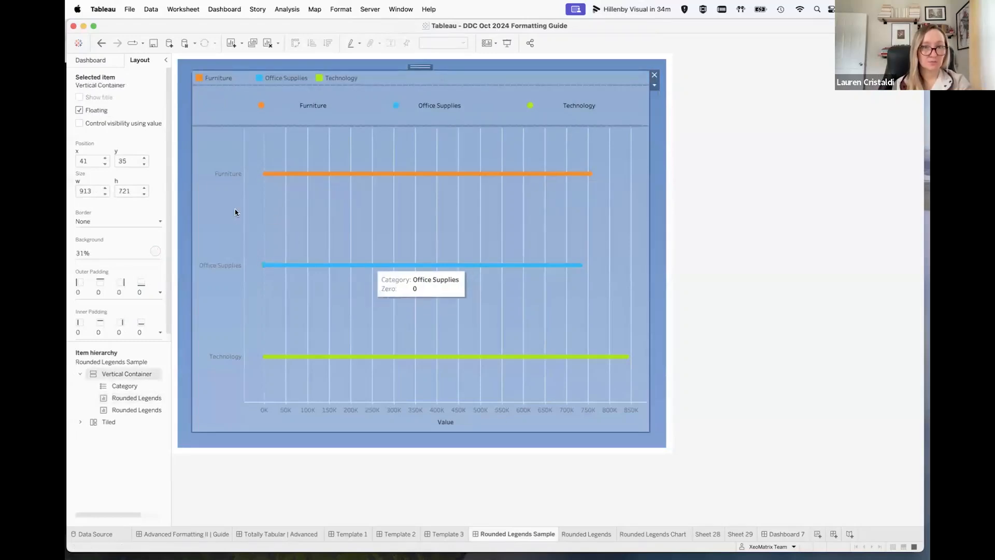
{"action": "left_click", "coordinate": [156, 252]}
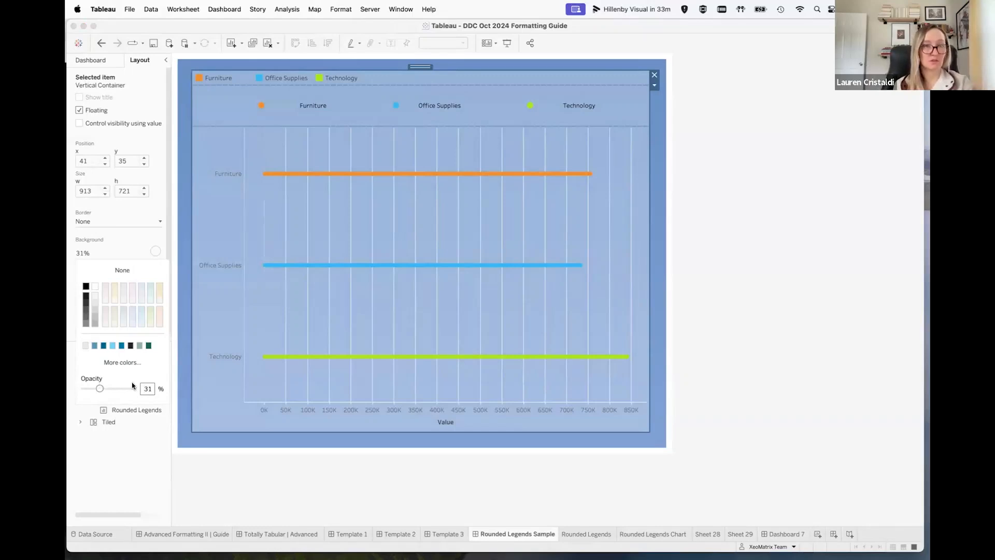
{"action": "left_click", "coordinate": [130, 475]}
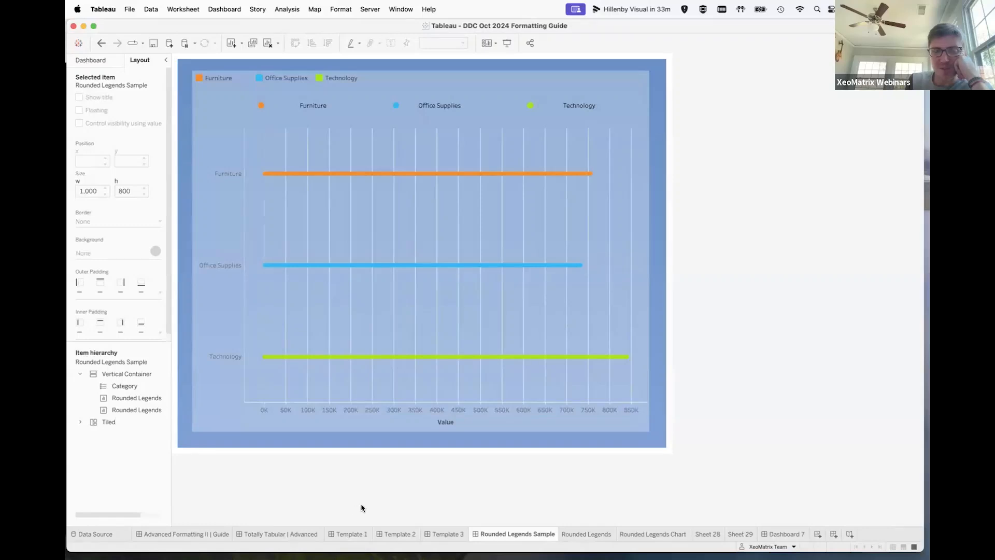
Add a new dashboard after Dashboard 7 and rename it Template 4
{"action": "left_click", "coordinate": [201, 536]}
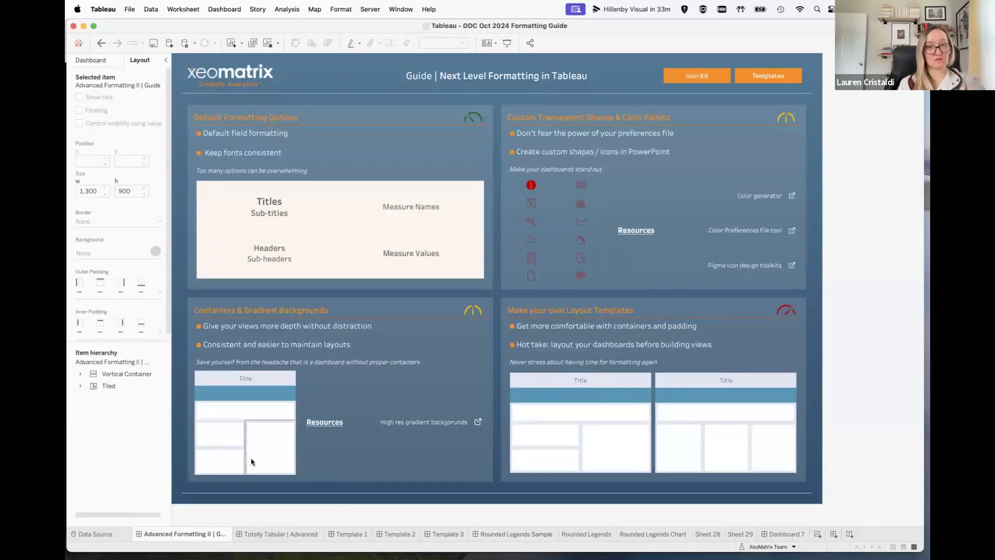
{"action": "left_click", "coordinate": [777, 533]}
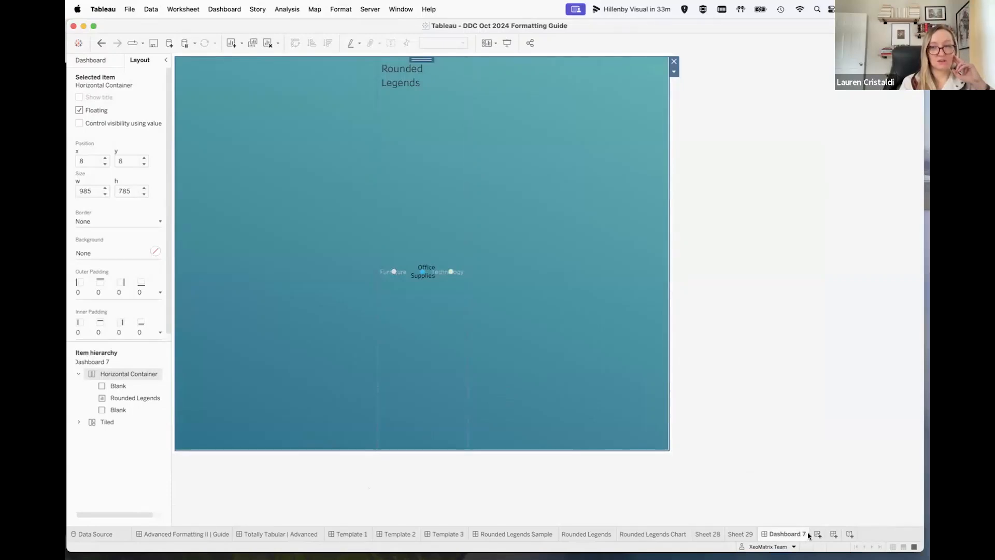
{"action": "left_click", "coordinate": [833, 535]}
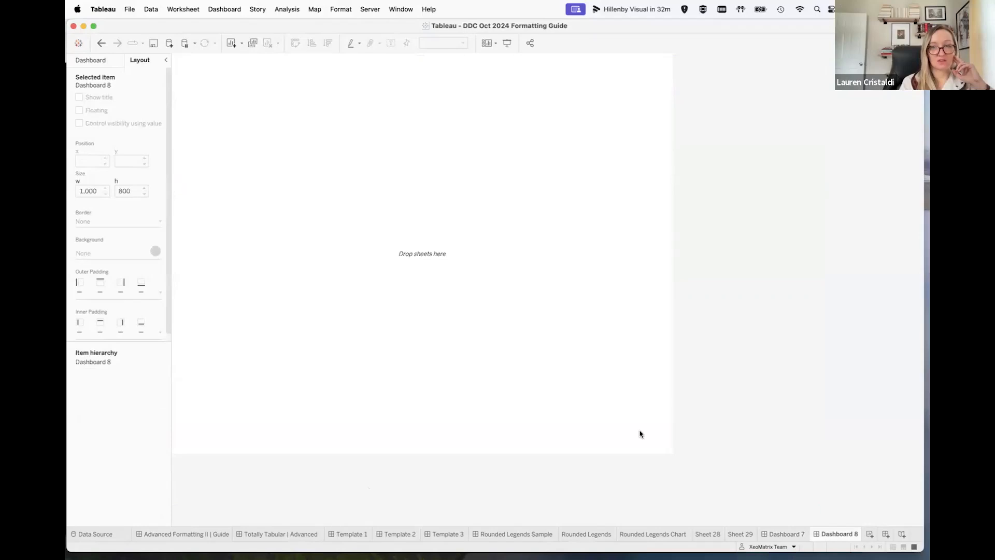
{"action": "right_click", "coordinate": [828, 532]}
{"action": "left_click", "coordinate": [854, 421]}
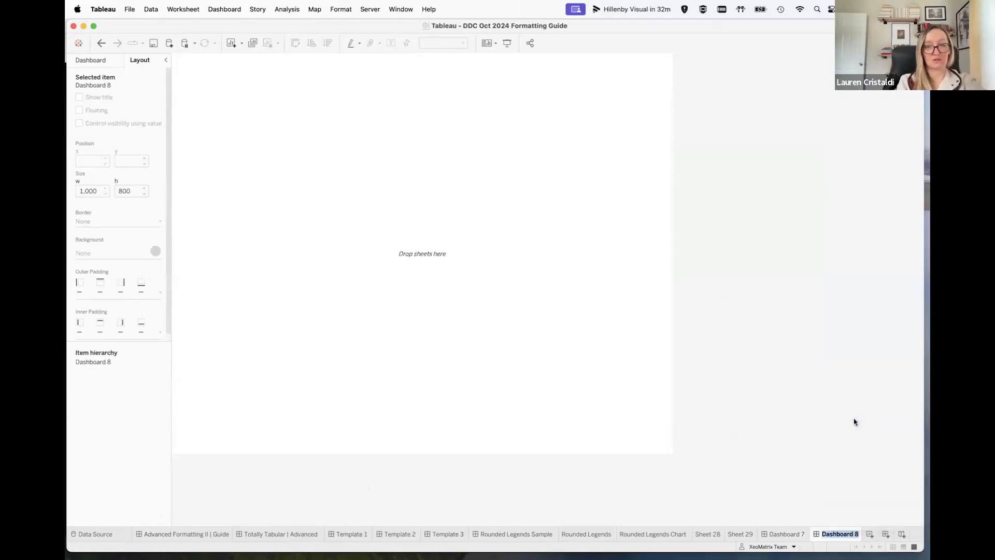
{"action": "type", "text": "Templat"}
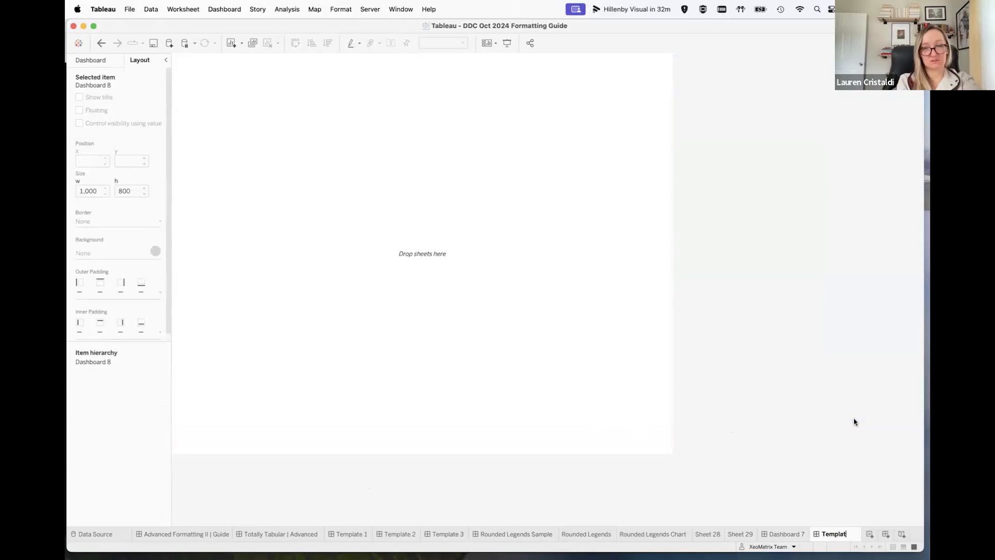
{"action": "type", "text": "e 4"}
{"action": "key", "text": "Return"}
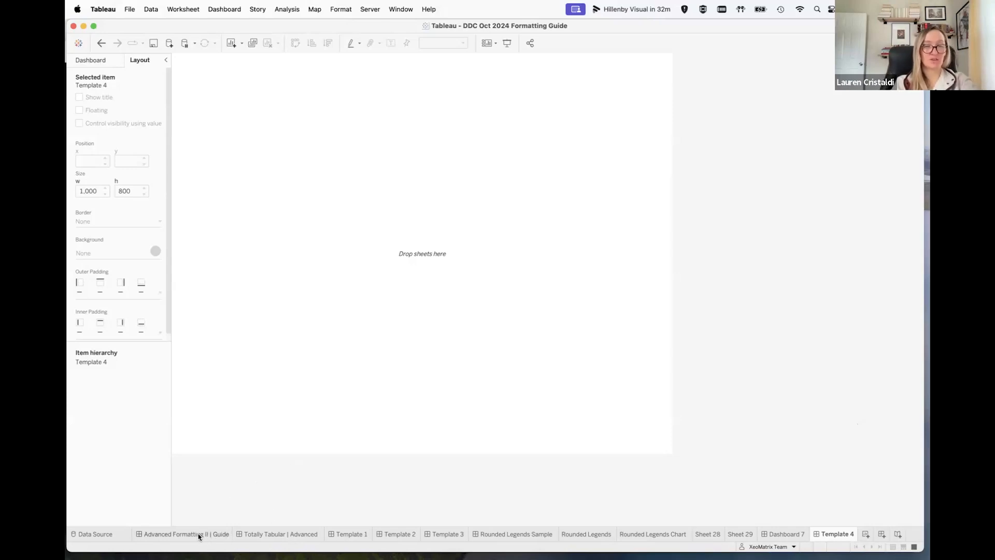
Set the Template 4 dashboard to a fixed custom size of 1300 px wide by 900 px high
{"action": "left_click", "coordinate": [152, 538]}
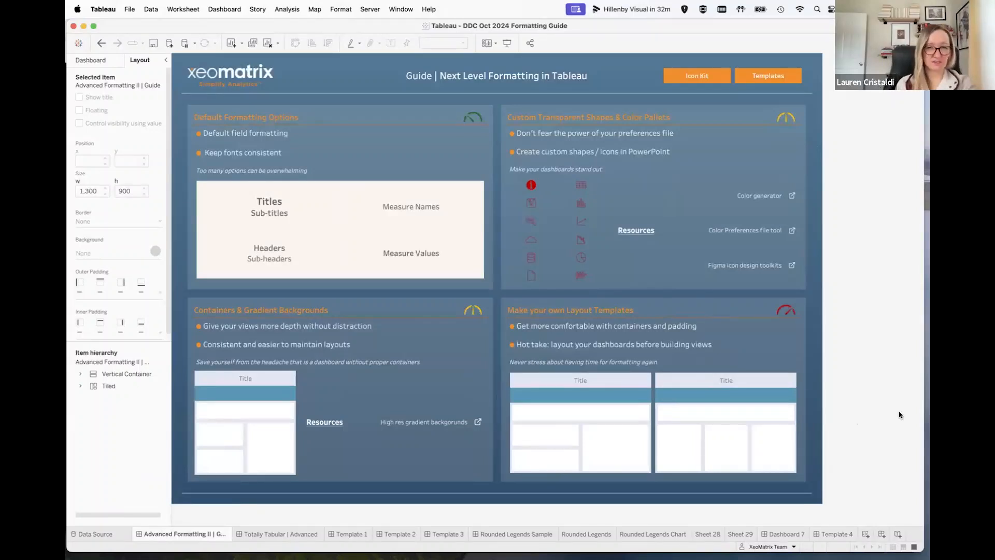
{"action": "left_click", "coordinate": [835, 533]}
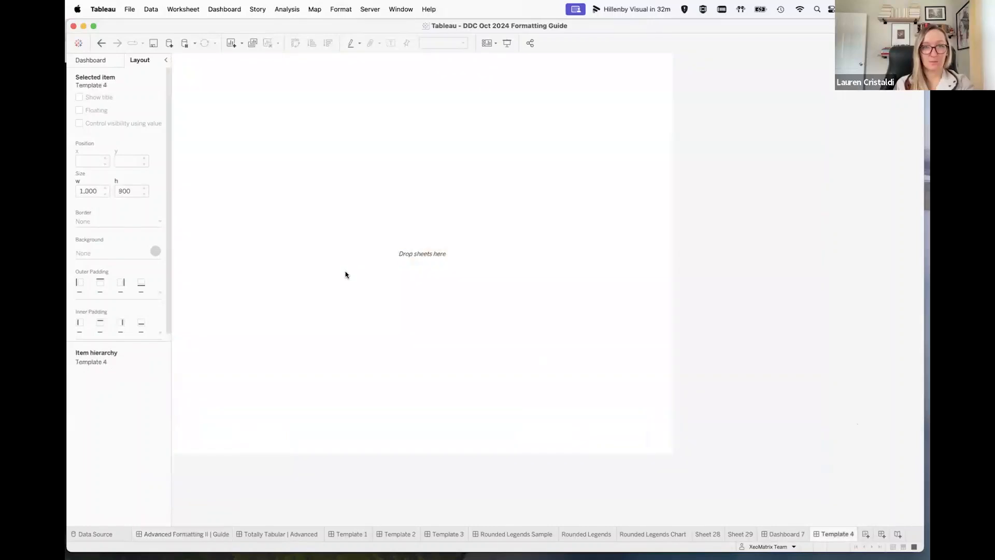
{"action": "left_click", "coordinate": [85, 60]}
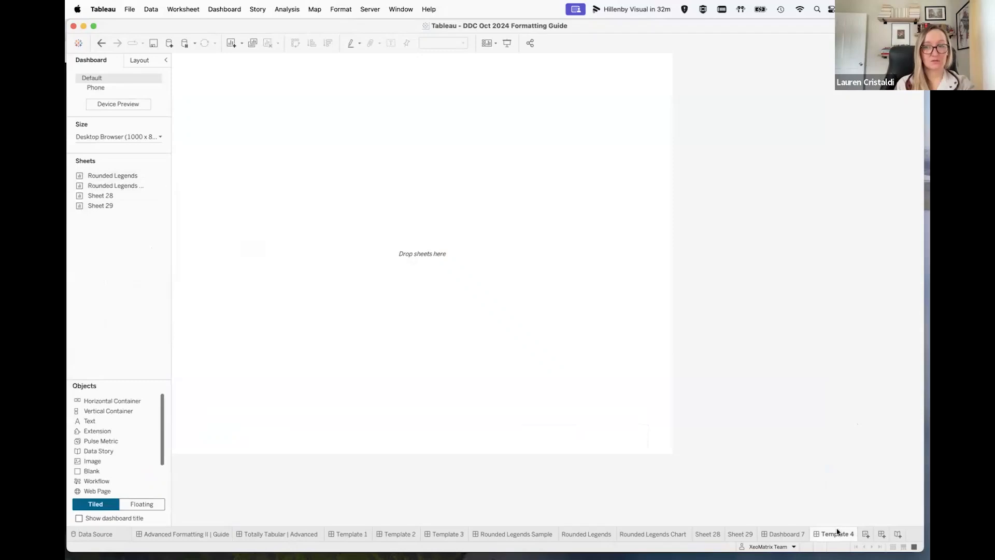
{"action": "left_click", "coordinate": [111, 138]}
{"action": "left_click_drag", "start_coordinate": [101, 188], "coordinate": [67, 188]}
{"action": "type", "text": "1300"}
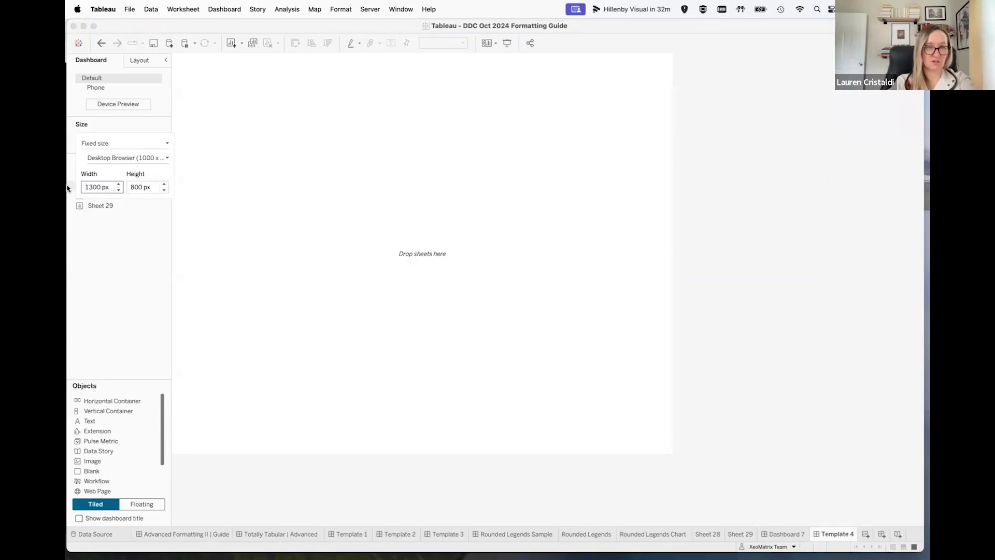
{"action": "left_click_drag", "start_coordinate": [142, 187], "coordinate": [128, 187]}
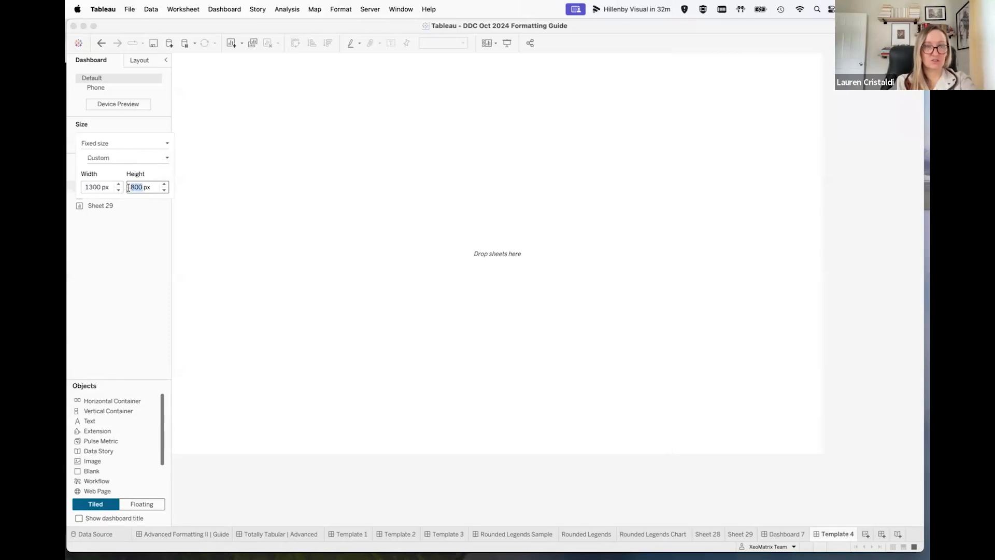
{"action": "type", "text": "900"}
{"action": "key", "text": "Return"}
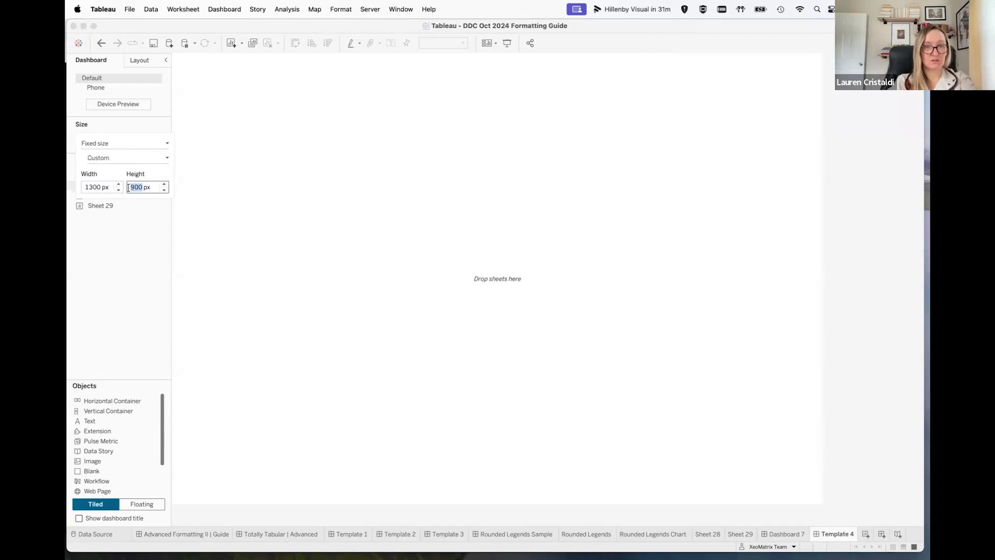
{"action": "left_click", "coordinate": [136, 270]}
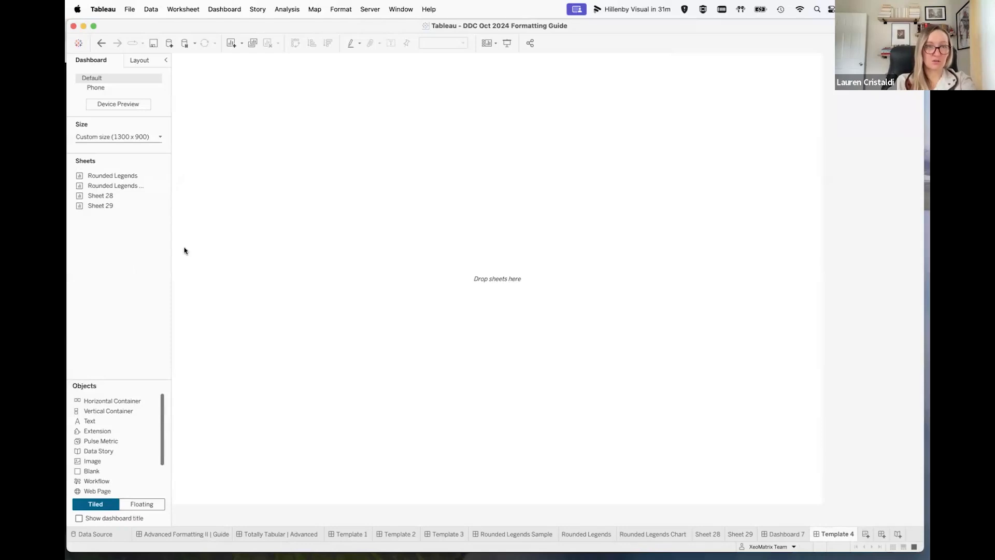
Add a floating Horizontal Container, move it to the dashboard's upper area, and stretch it across most of the width
{"action": "left_click", "coordinate": [148, 503]}
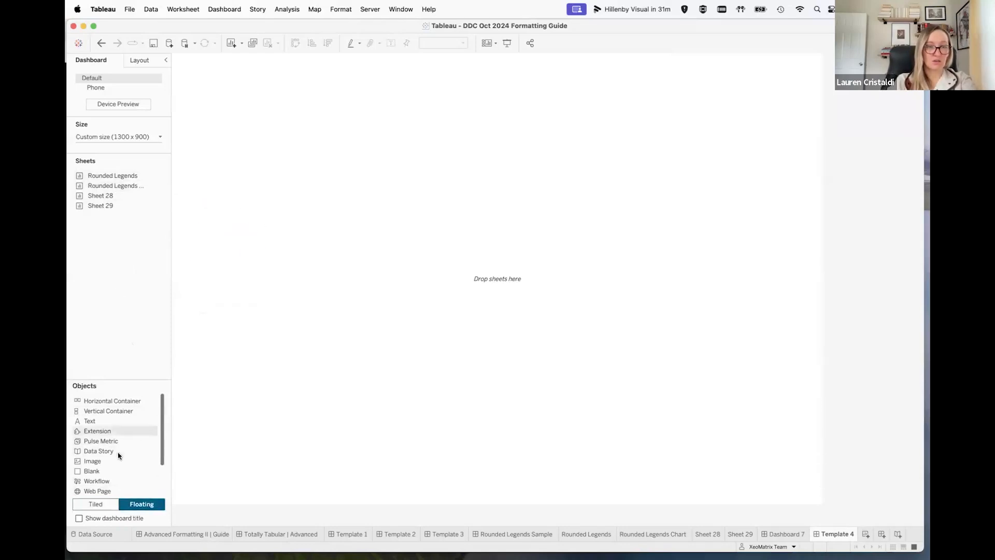
{"action": "left_click", "coordinate": [99, 402]}
{"action": "left_click_drag", "start_coordinate": [98, 402], "coordinate": [203, 129]}
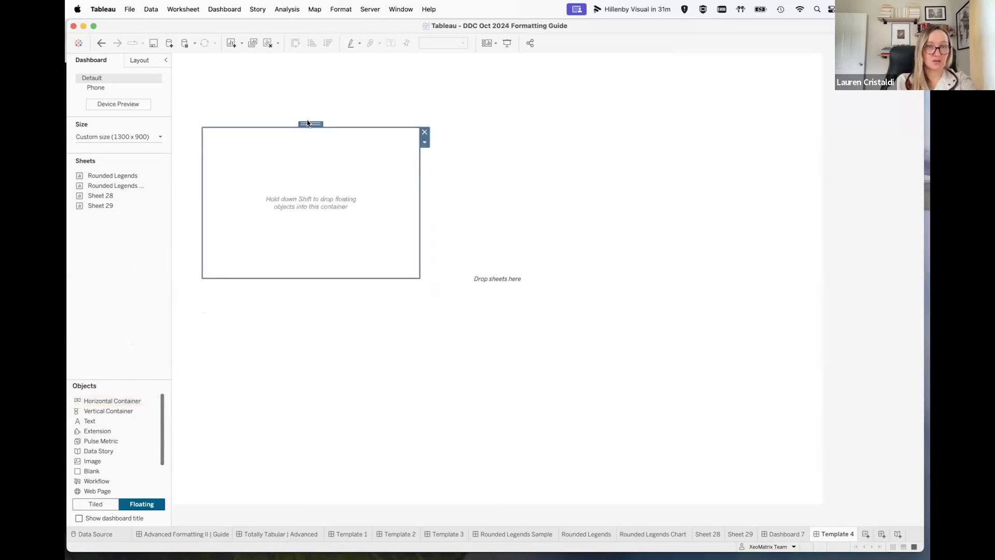
{"action": "left_click_drag", "start_coordinate": [309, 123], "coordinate": [294, 65]}
{"action": "left_click_drag", "start_coordinate": [405, 226], "coordinate": [777, 234]}
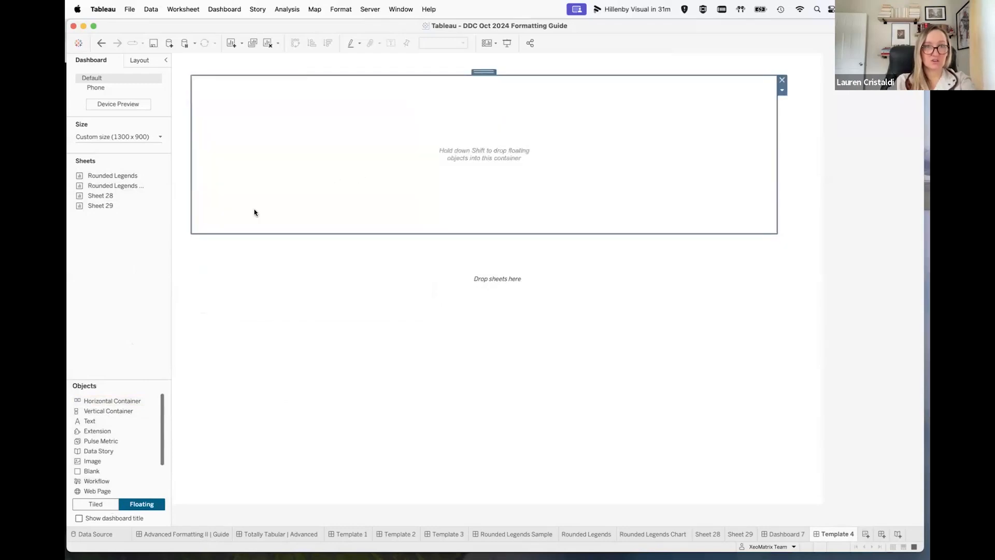
{"action": "left_click", "coordinate": [130, 355]}
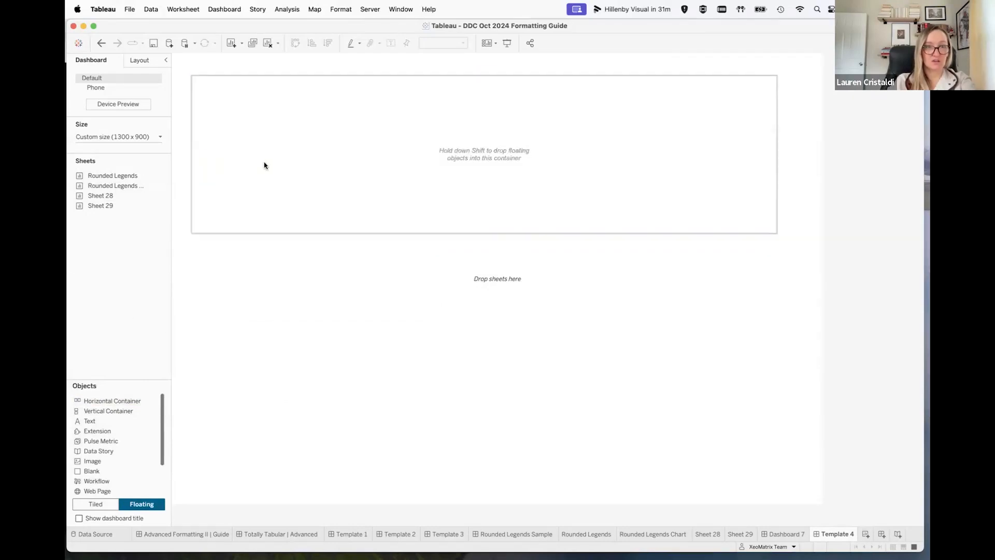
{"action": "left_click", "coordinate": [265, 165]}
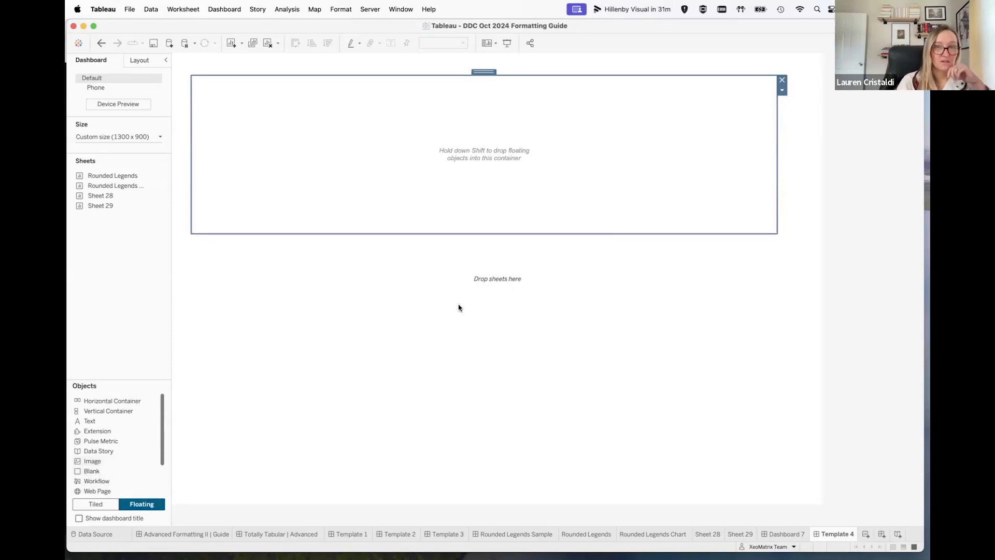
Place a tiled Text object in the floating Horizontal Container and enter the text "Title"
{"action": "left_click", "coordinate": [102, 506]}
{"action": "left_click_drag", "start_coordinate": [85, 426], "coordinate": [371, 169]}
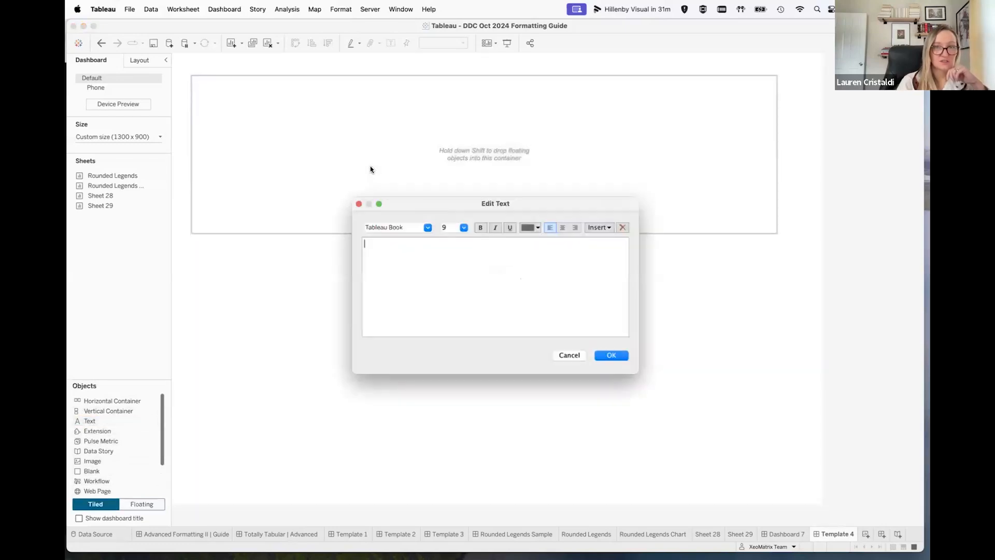
{"action": "type", "text": "Title"}
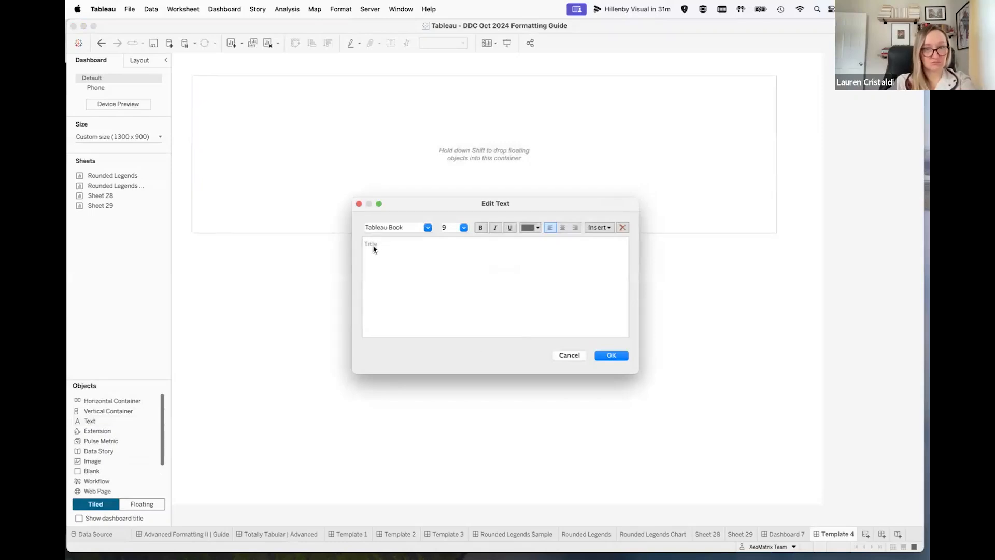
Set the "Title" text to the Tableau Semibold font at size 14
{"action": "left_click_drag", "start_coordinate": [379, 243], "coordinate": [357, 247]}
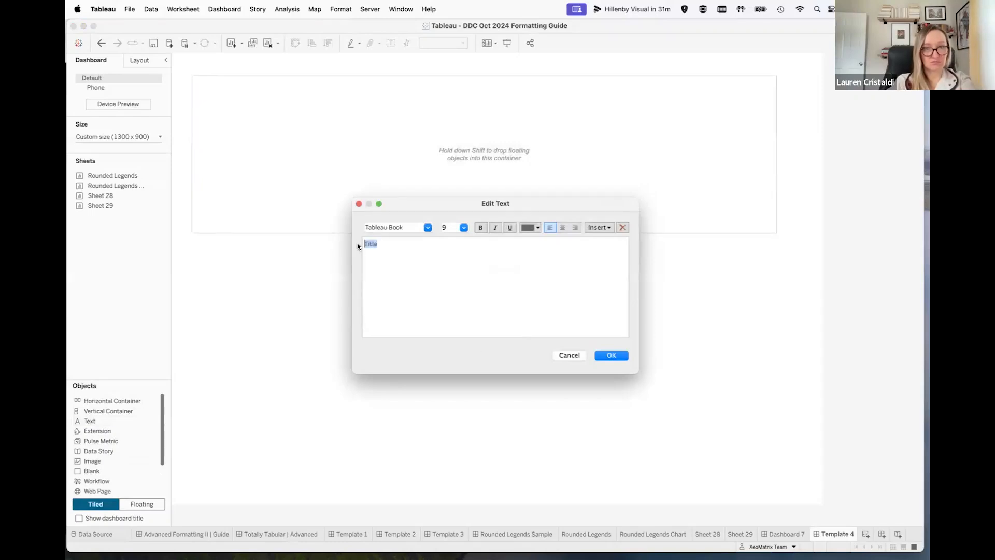
{"action": "left_click", "coordinate": [428, 228]}
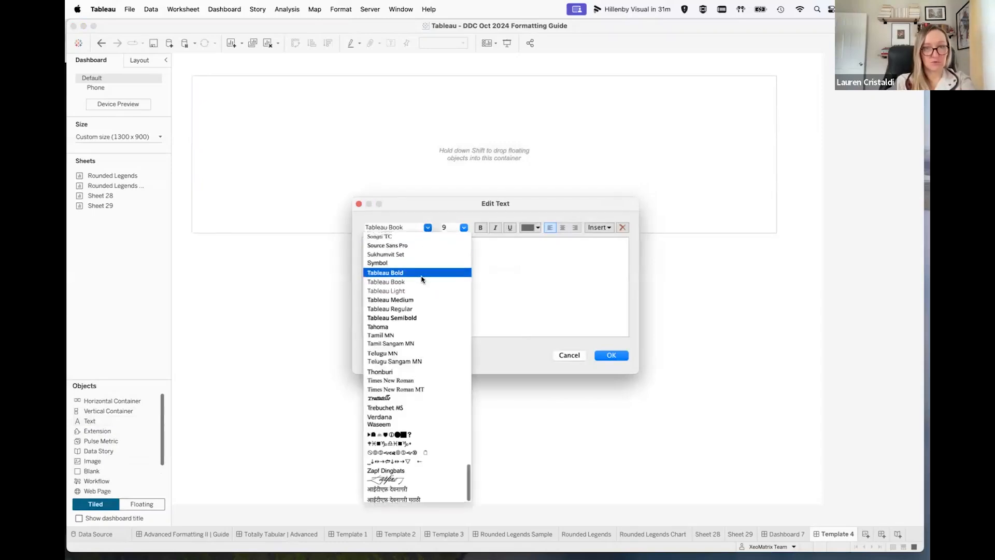
{"action": "left_click", "coordinate": [421, 318]}
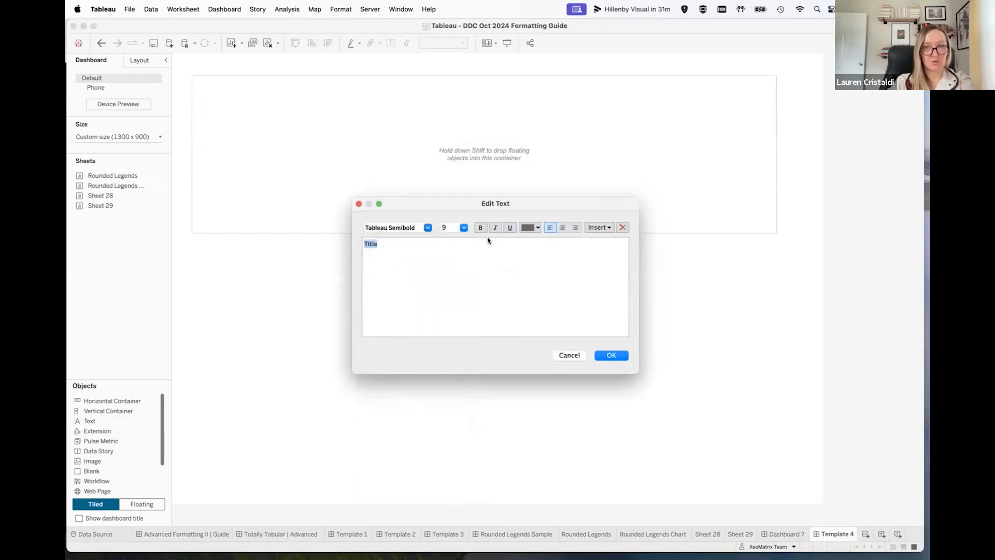
{"action": "left_click", "coordinate": [464, 228]}
{"action": "left_click", "coordinate": [456, 277]}
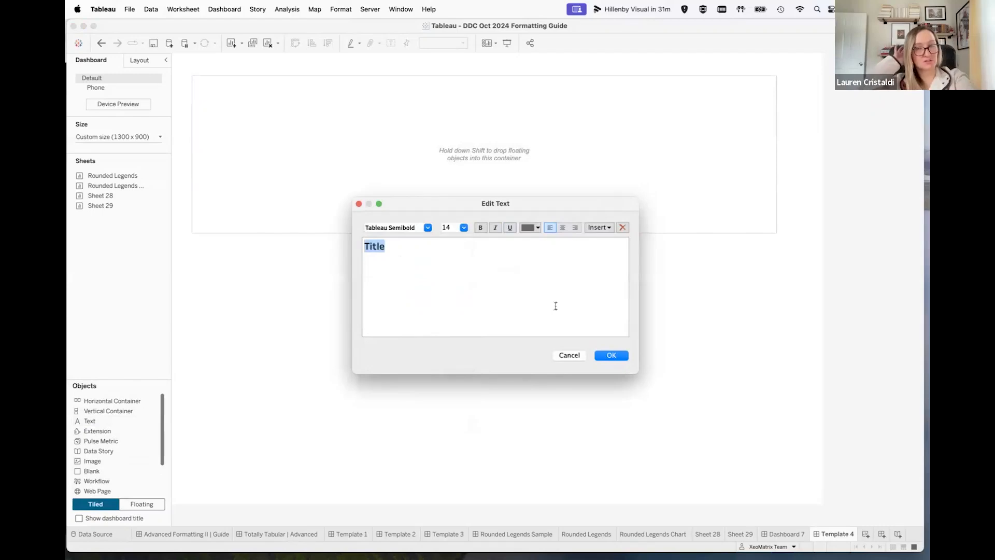
Center the "Title" text and add a tiled Navigation object after it in the title container
{"action": "left_click", "coordinate": [562, 228]}
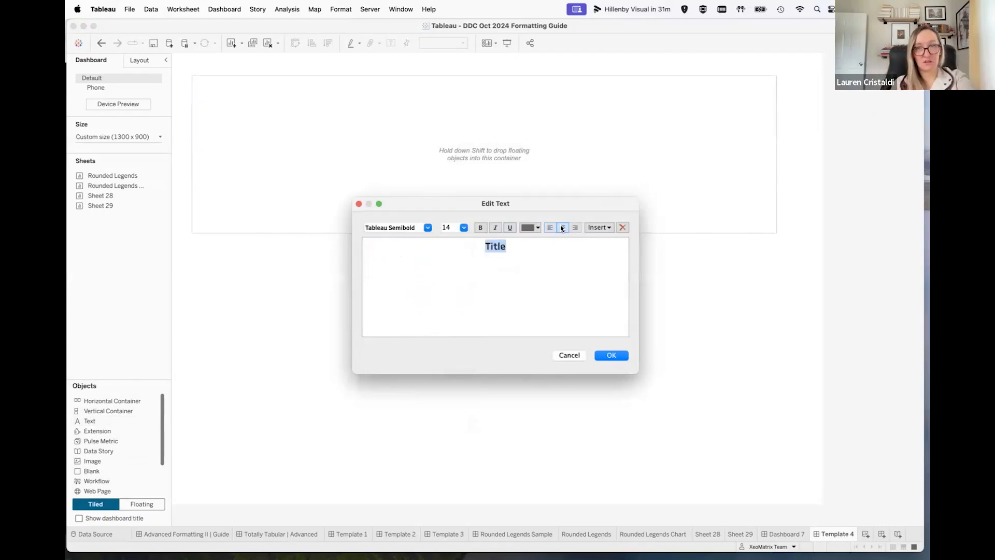
{"action": "left_click", "coordinate": [610, 355]}
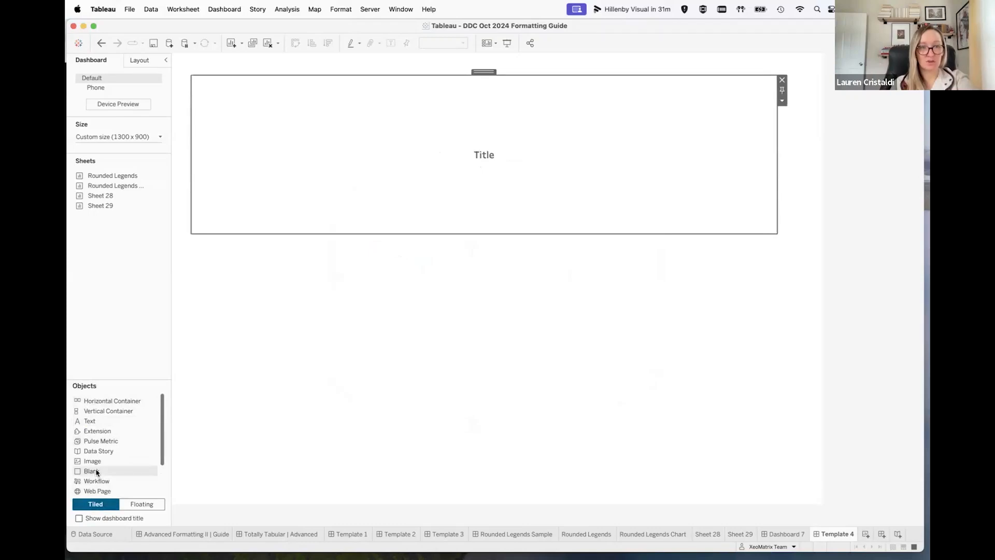
{"action": "scroll", "coordinate": [97, 469], "scroll_direction": "down", "scroll_amount": 2}
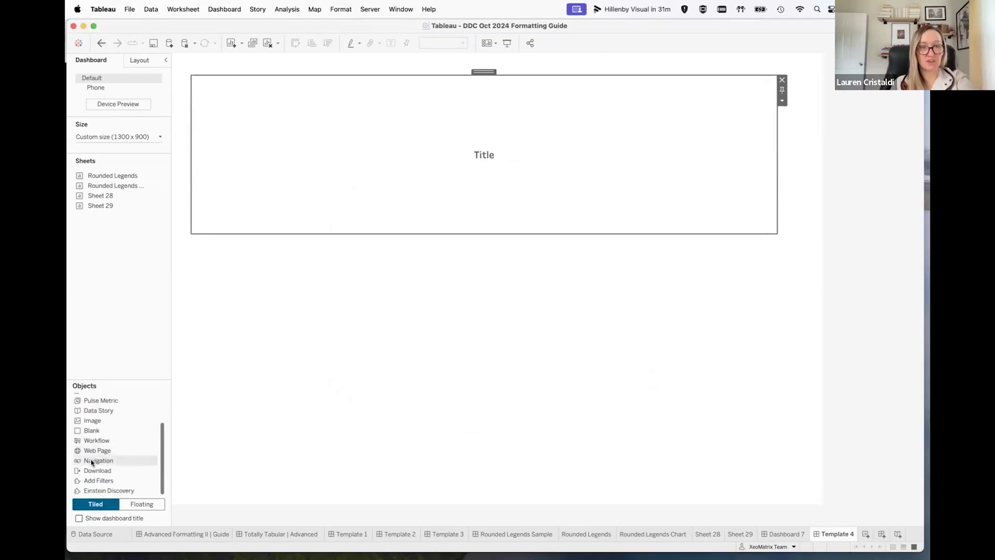
{"action": "left_click_drag", "start_coordinate": [91, 459], "coordinate": [725, 177]}
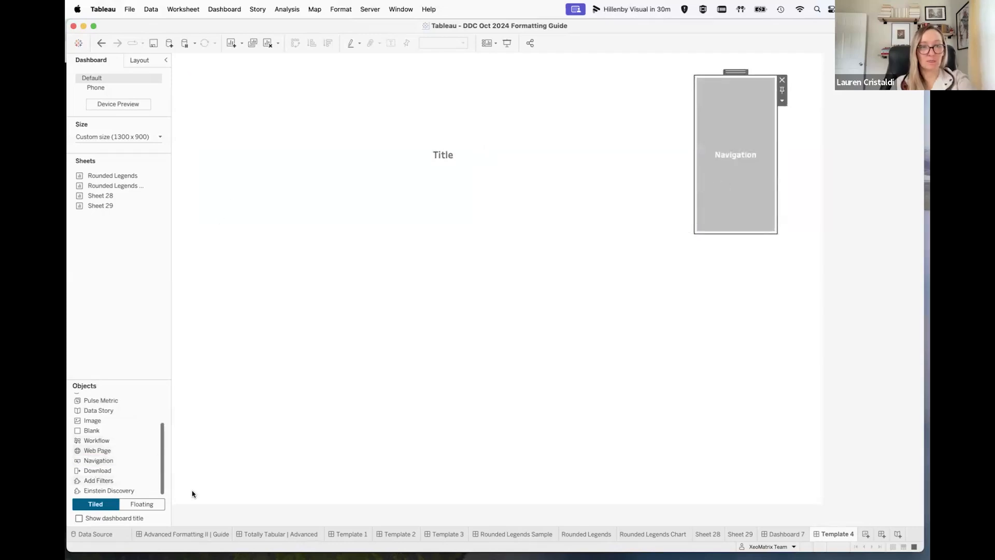
{"action": "left_click", "coordinate": [618, 199]}
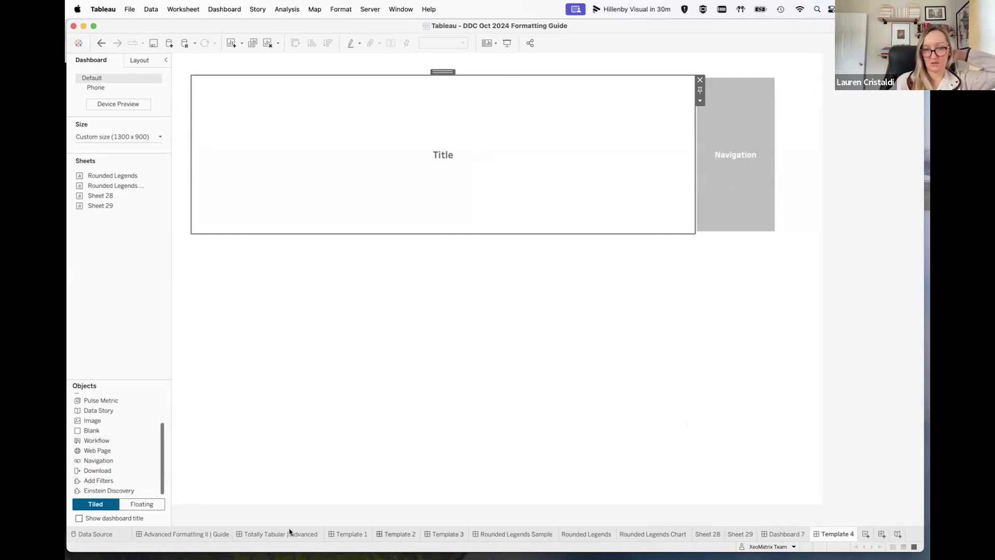
Copy the XeoMatrix logo from the Advanced Formatting II guide dashboard into Template 4 and place it before the title in the header container
{"action": "left_click", "coordinate": [196, 534]}
{"action": "left_click", "coordinate": [253, 77]}
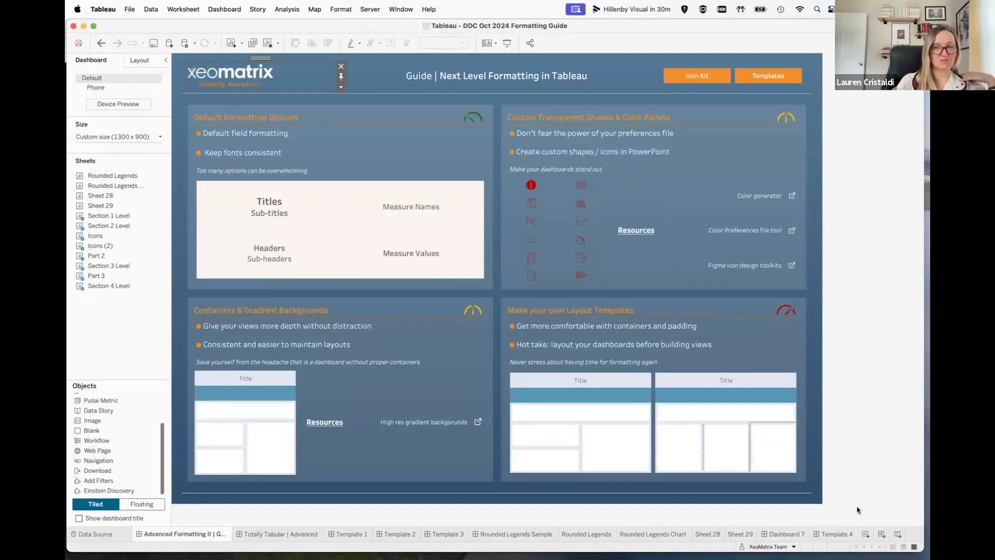
{"action": "left_click", "coordinate": [836, 535]}
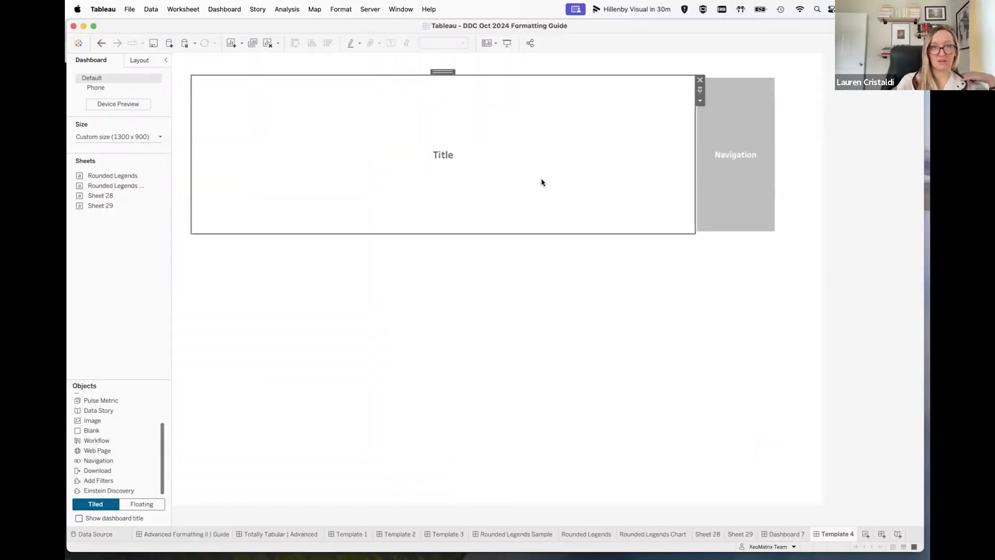
{"action": "key", "text": "super+v"}
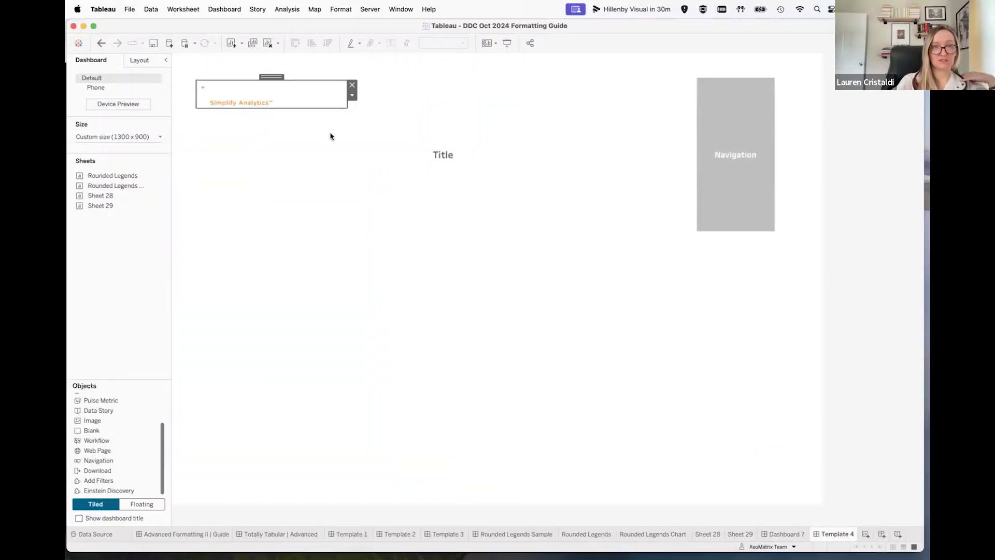
{"action": "left_click_drag", "start_coordinate": [267, 76], "coordinate": [363, 295]}
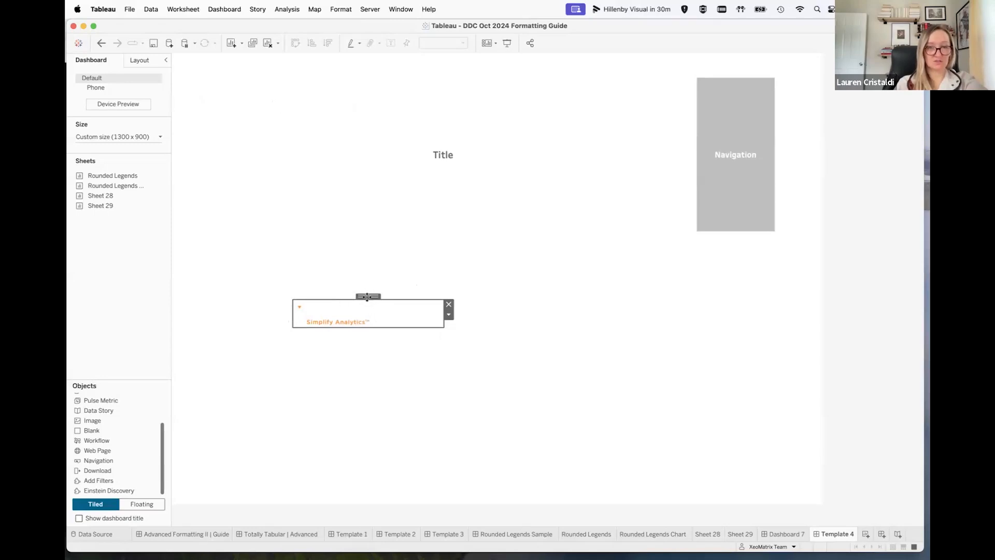
{"action": "left_click_drag", "start_coordinate": [357, 263], "coordinate": [303, 171]}
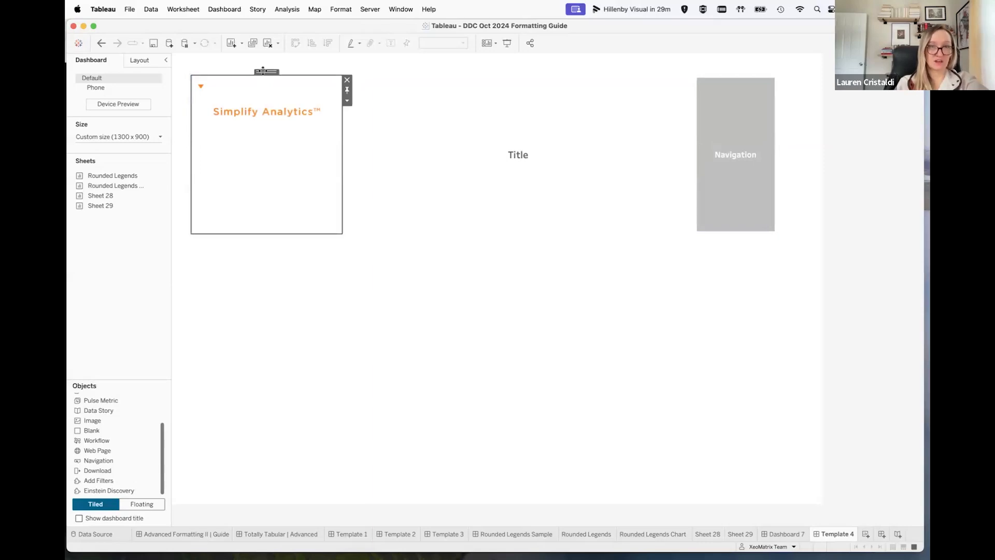
Distribute the header container's contents evenly and open its background color choices
{"action": "double_click", "coordinate": [262, 71]}
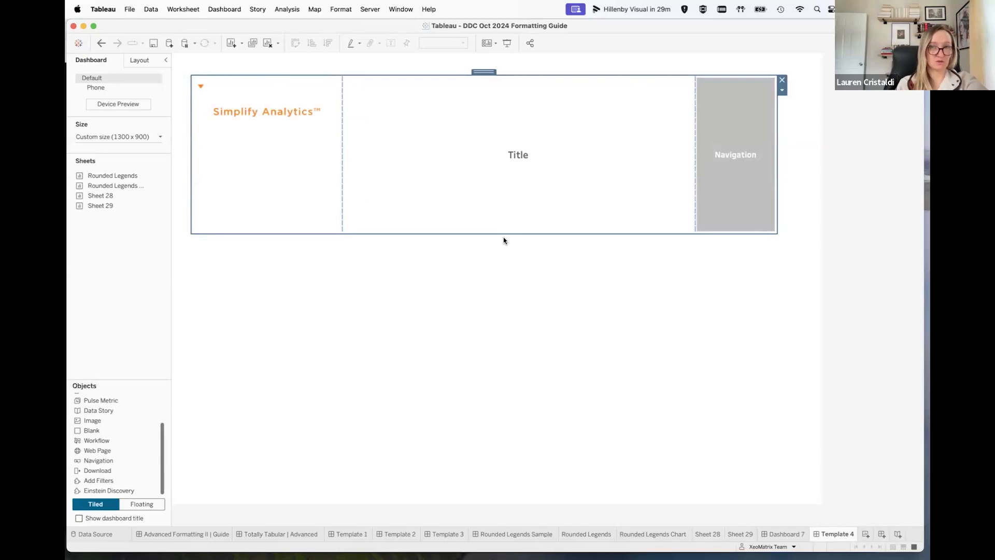
{"action": "left_click", "coordinate": [782, 90]}
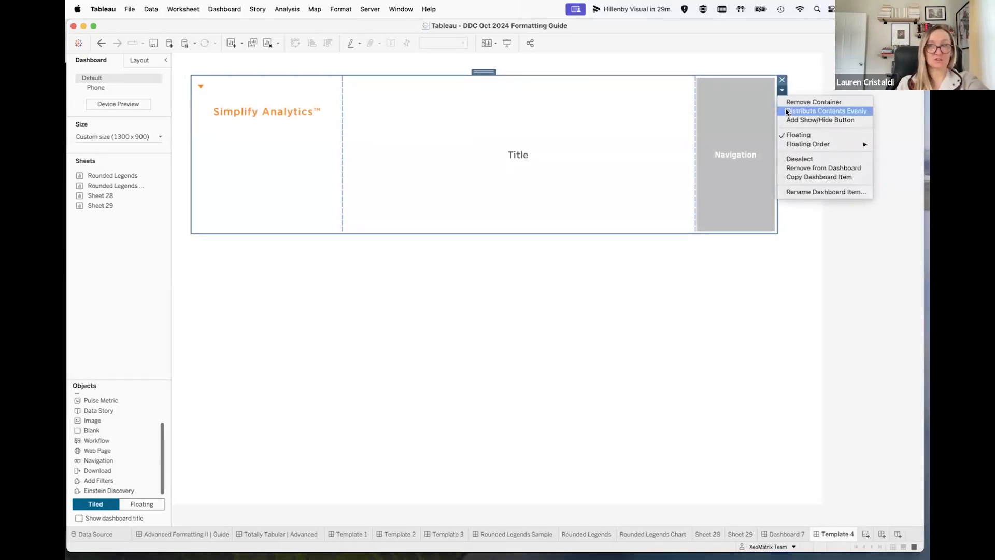
{"action": "left_click", "coordinate": [786, 111]}
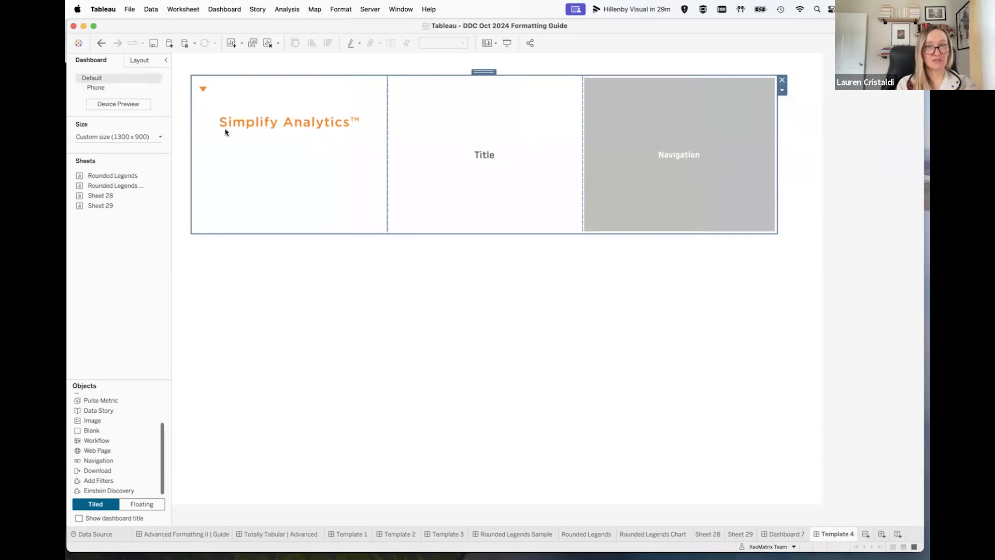
{"action": "left_click", "coordinate": [140, 61]}
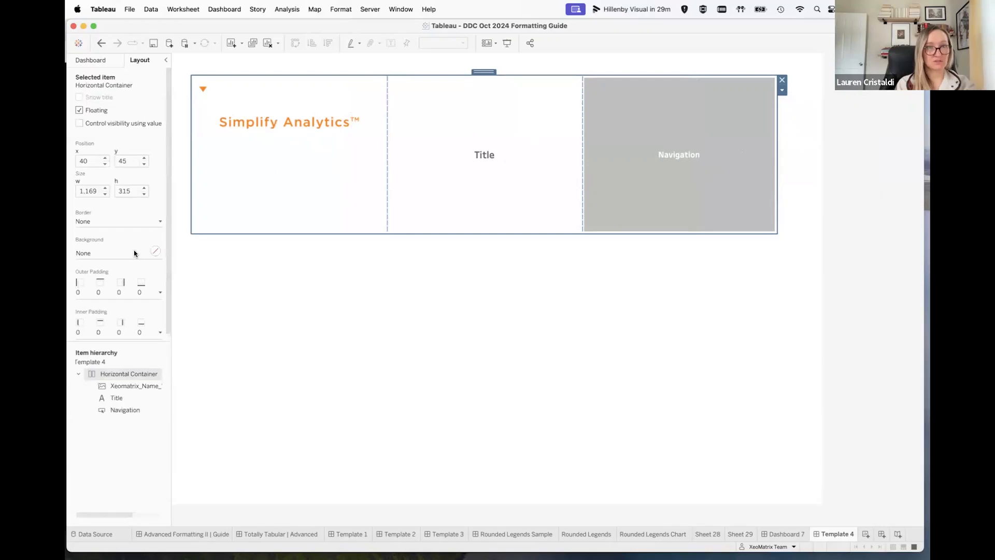
{"action": "left_click", "coordinate": [155, 252]}
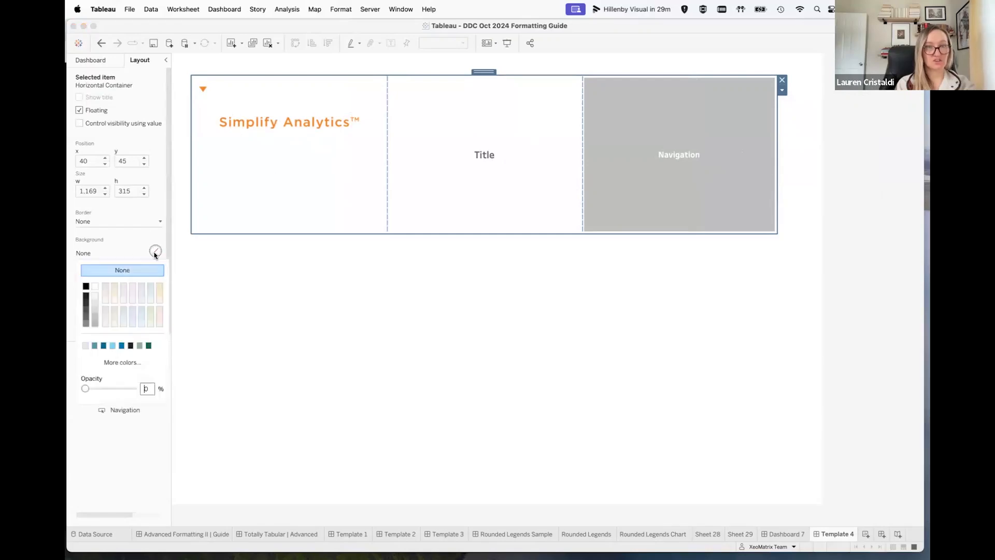
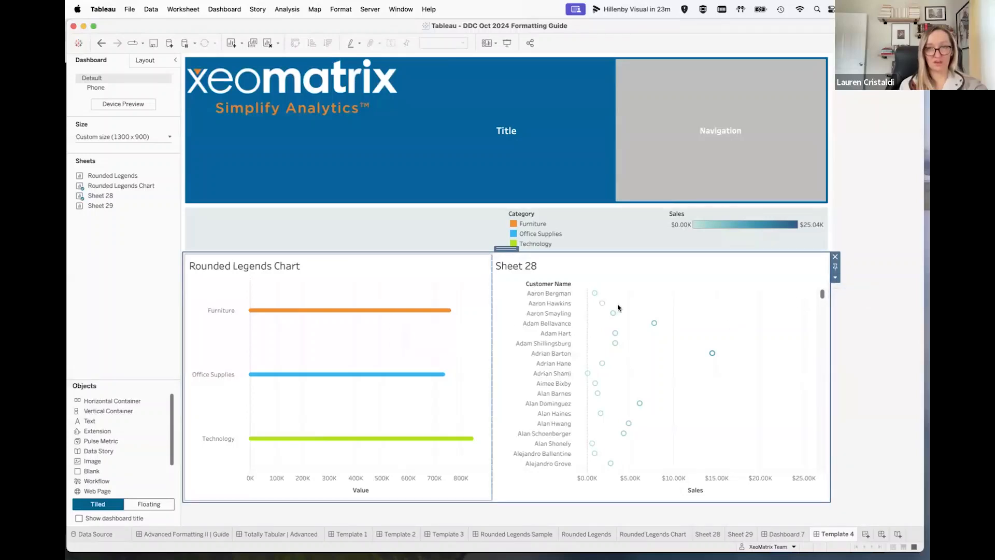
Distribute the contents evenly in the container holding Rounded Legends Chart and Sheet 28
{"action": "left_click", "coordinate": [835, 279]}
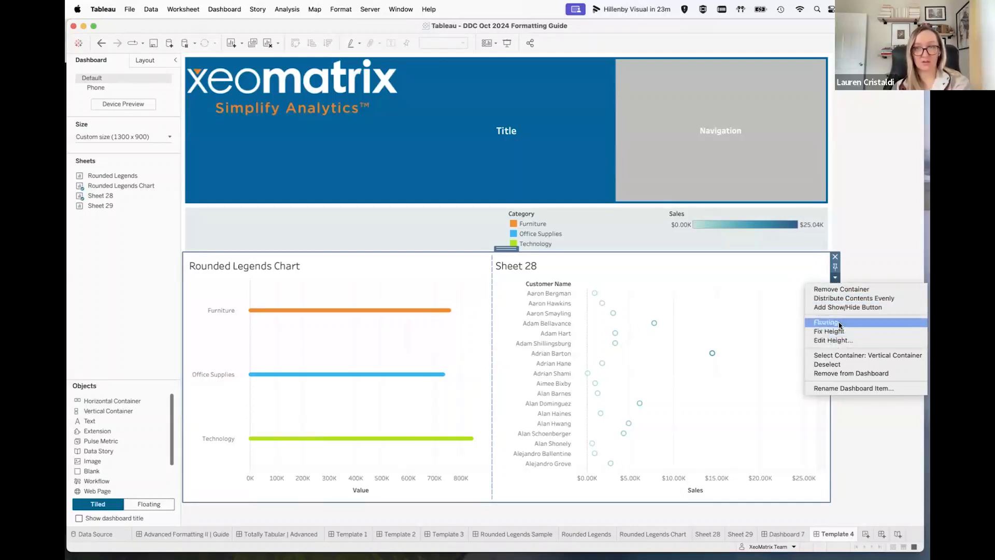
{"action": "left_click", "coordinate": [820, 301]}
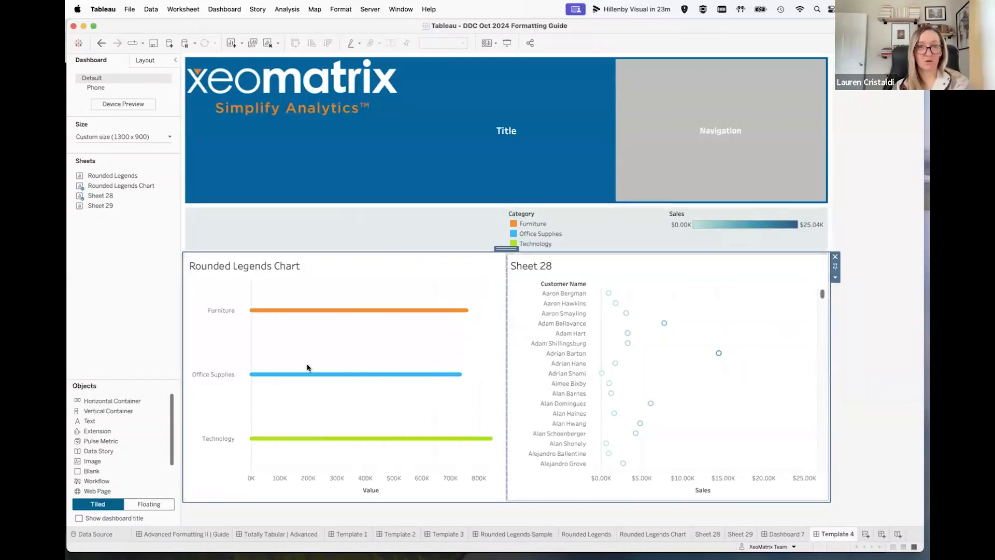
Try placing Sheet 29 between the two charts in their container, and remove it again
{"action": "mouse_move", "coordinate": [105, 209]}
{"action": "left_click_drag", "start_coordinate": [105, 209], "coordinate": [500, 352]}
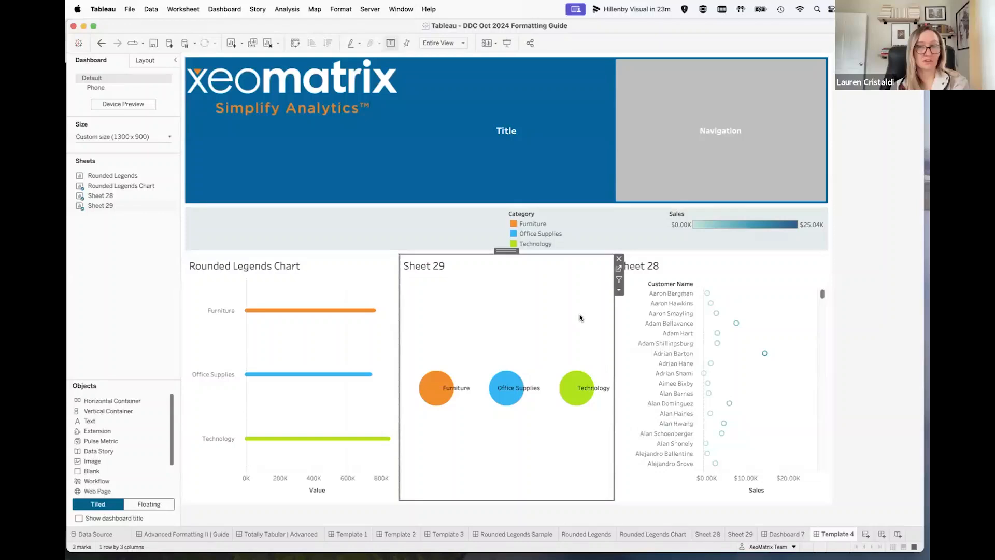
{"action": "left_click", "coordinate": [617, 256]}
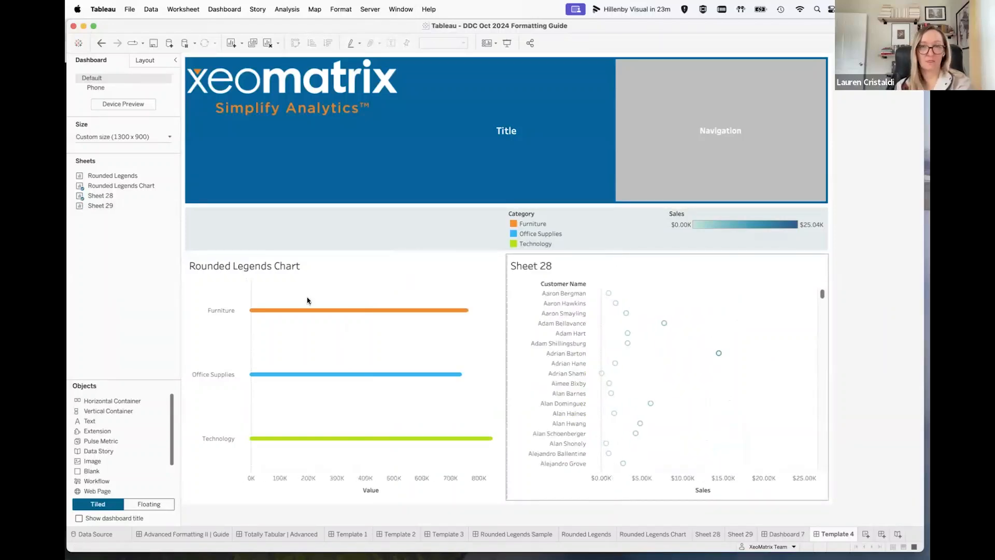
Set the height of the blue header container with the logo, title and navigation to 100 pixels
{"action": "left_click", "coordinate": [306, 150]}
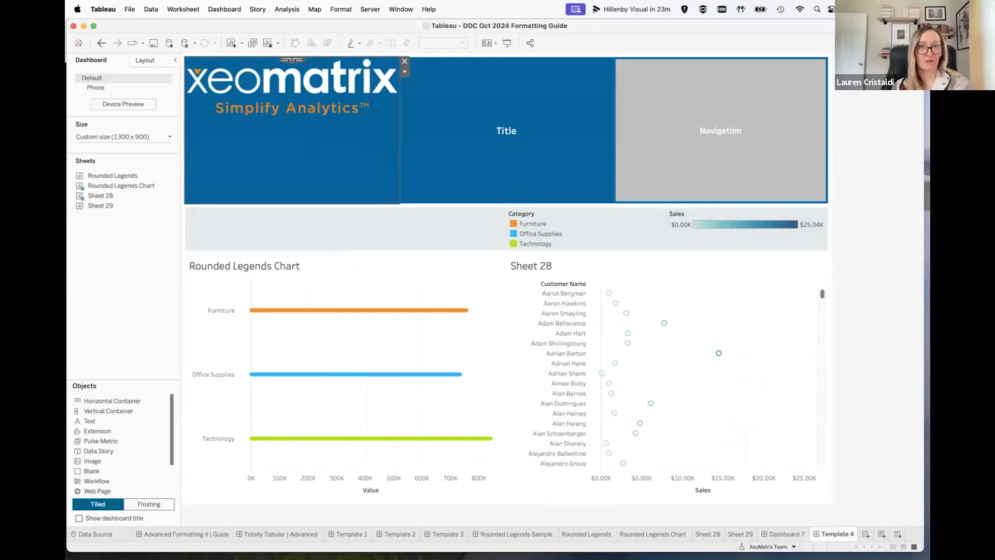
{"action": "double_click", "coordinate": [288, 59]}
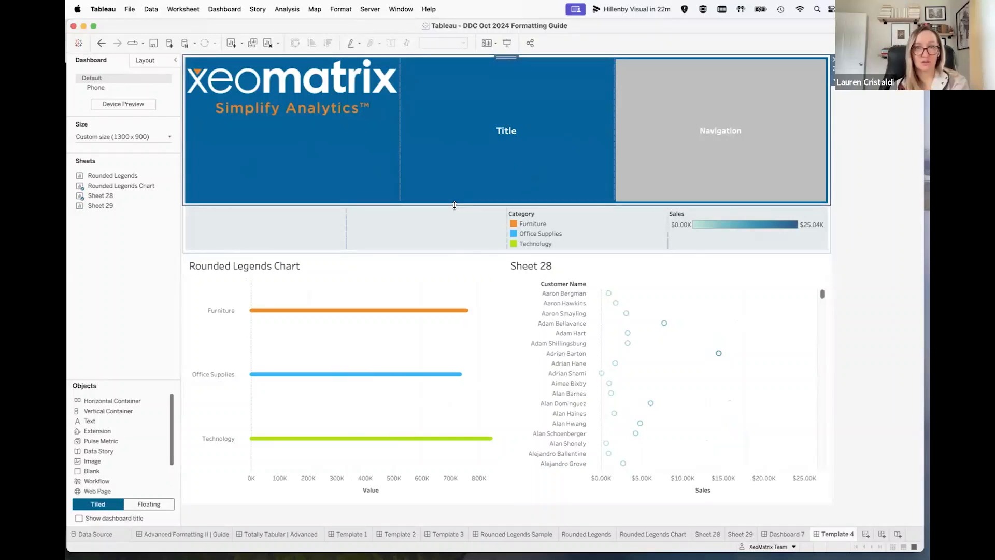
{"action": "left_click", "coordinate": [833, 67]}
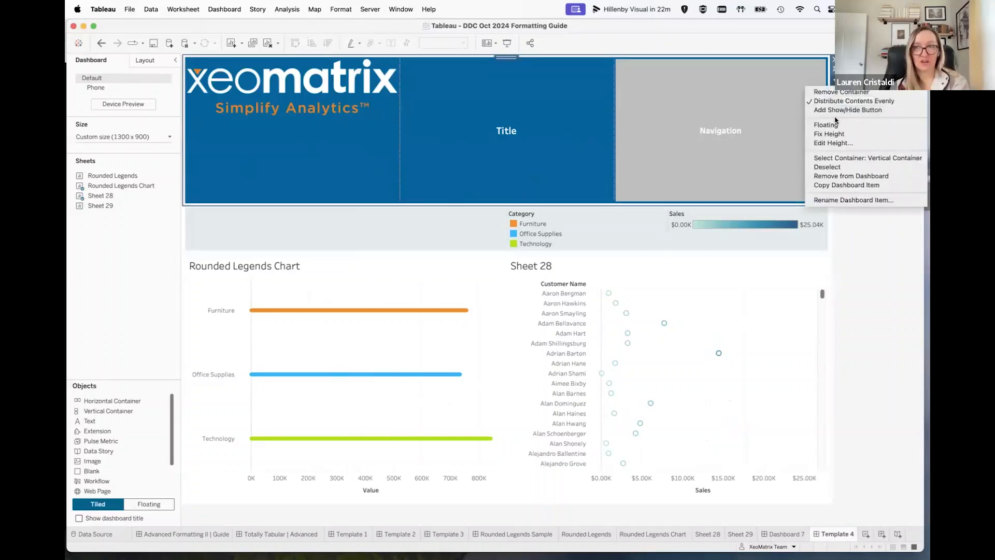
{"action": "left_click", "coordinate": [828, 143]}
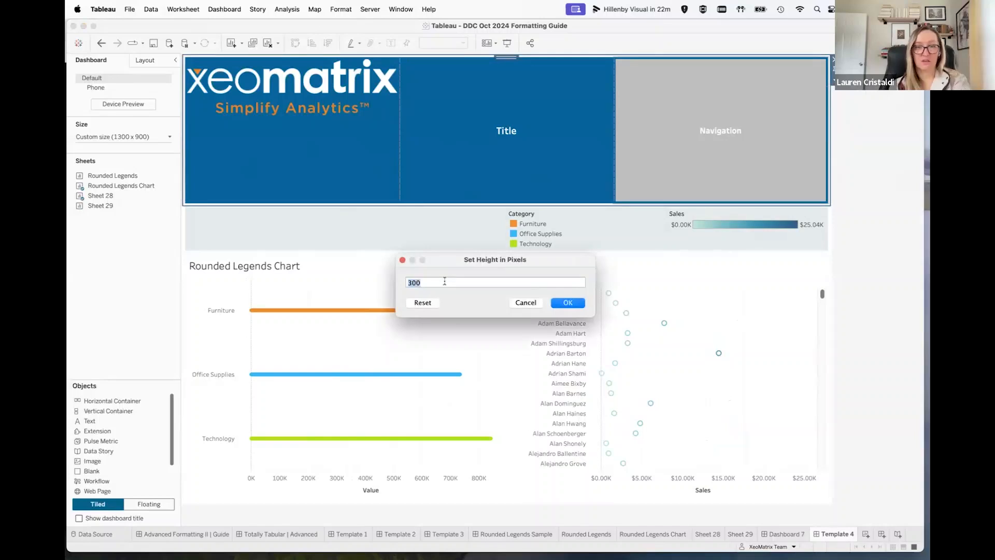
{"action": "type", "text": "1"}
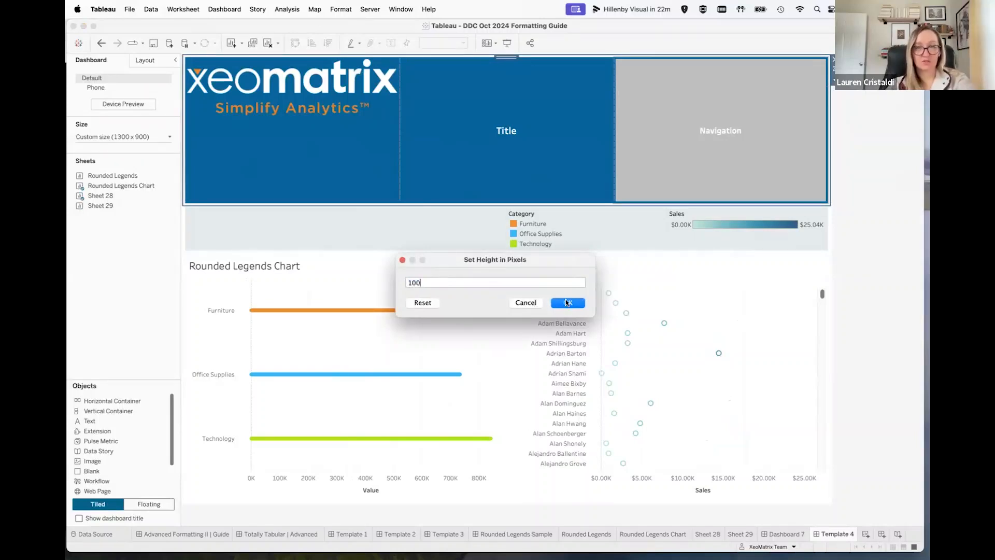
{"action": "left_click", "coordinate": [567, 303]}
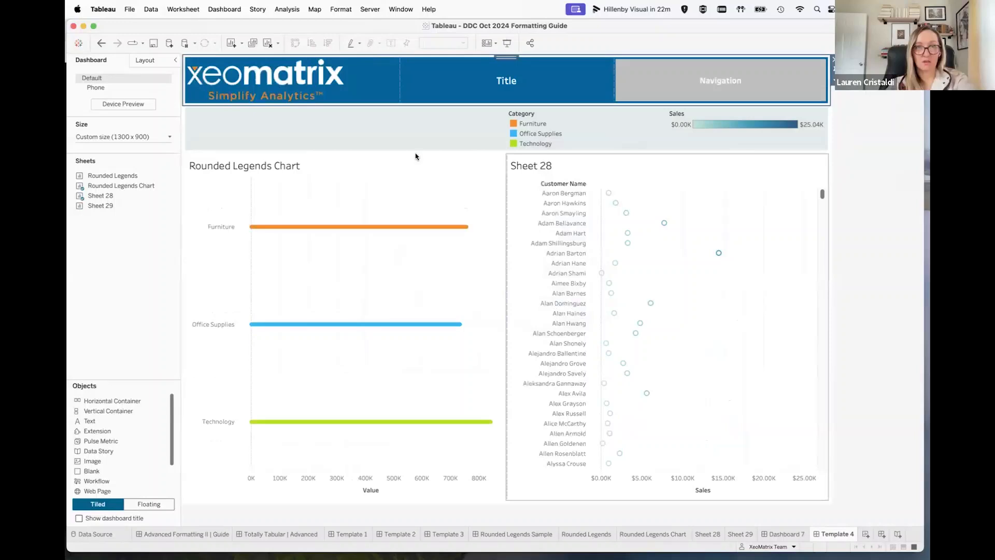
Set the height of the container holding the Category and Sales legends to 70 pixels
{"action": "left_click", "coordinate": [308, 118]}
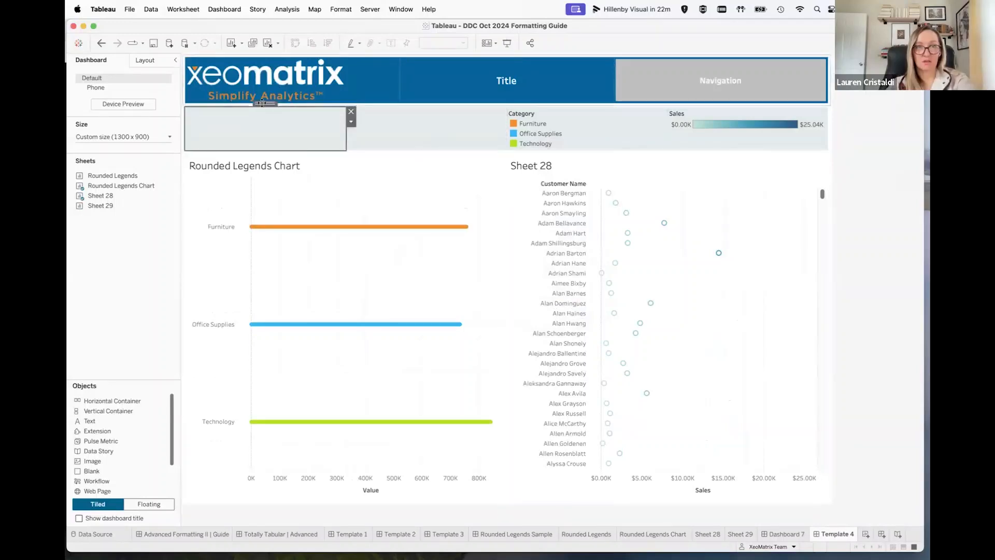
{"action": "double_click", "coordinate": [261, 103]}
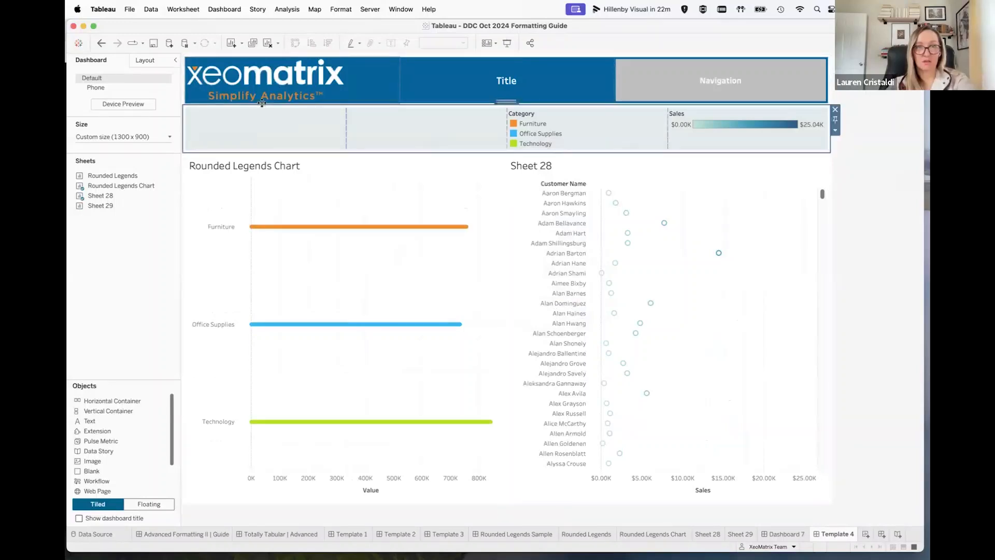
{"action": "left_click", "coordinate": [835, 133]}
{"action": "left_click", "coordinate": [823, 193]}
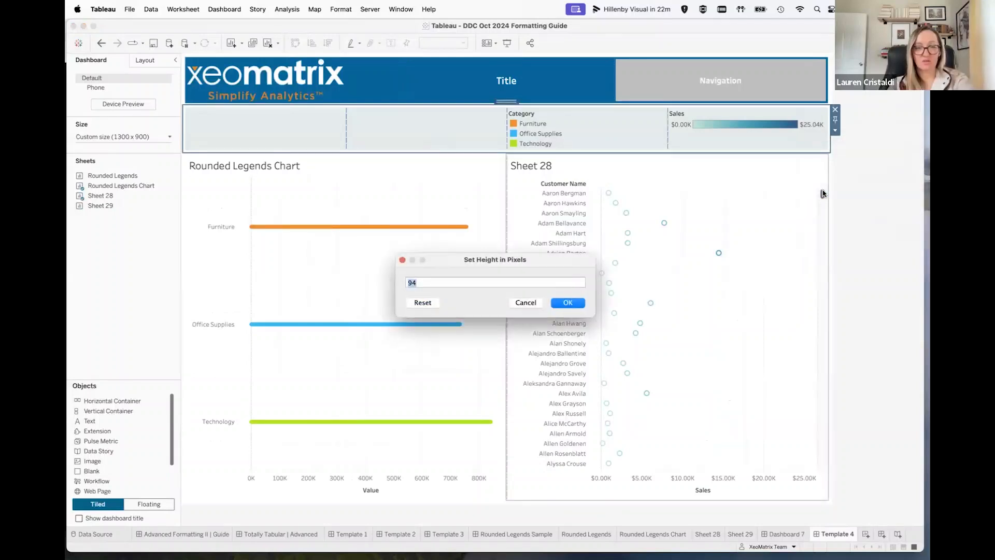
{"action": "type", "text": "70"}
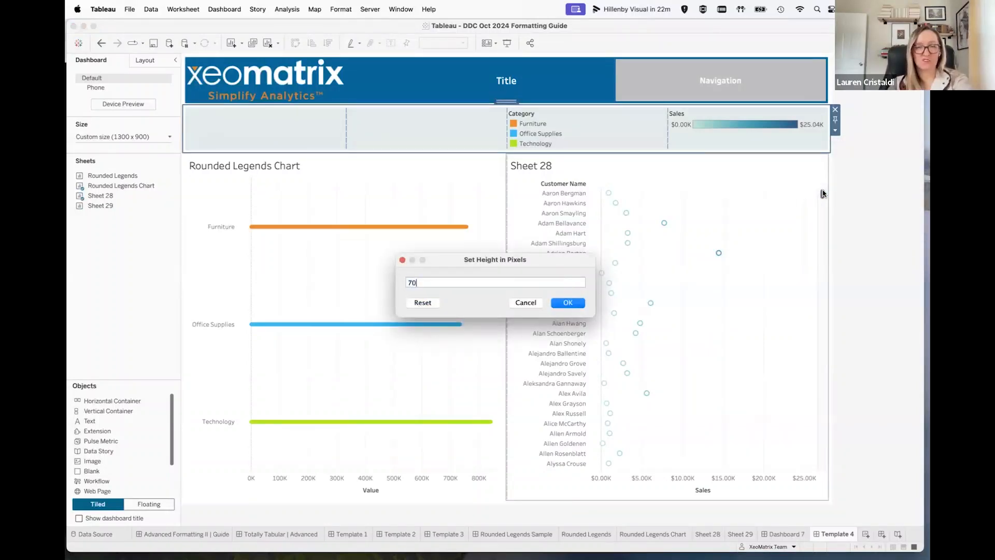
{"action": "key", "text": "Return"}
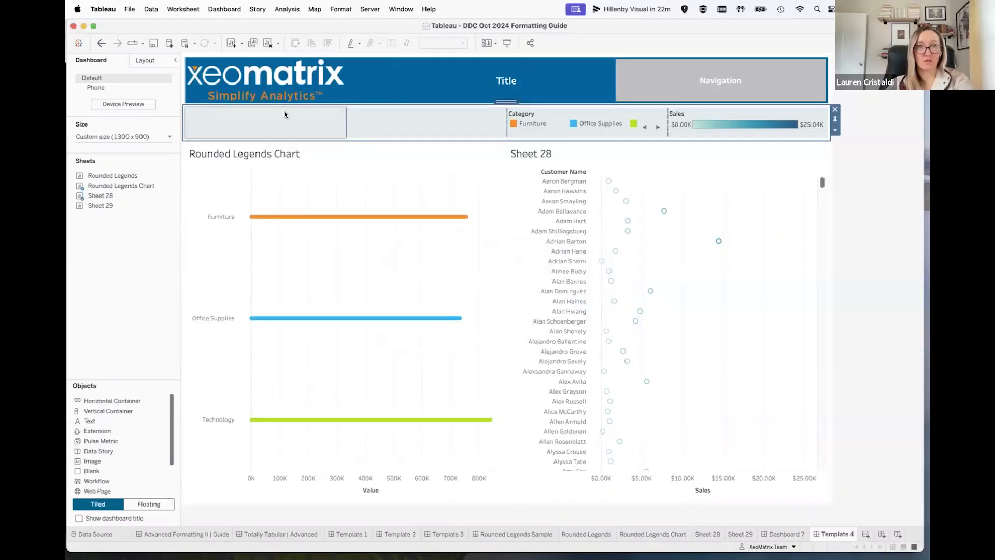
Set the outer padding of the horizontal container holding the Category and Sales legends to 0 on all sides
{"action": "left_click", "coordinate": [188, 157]}
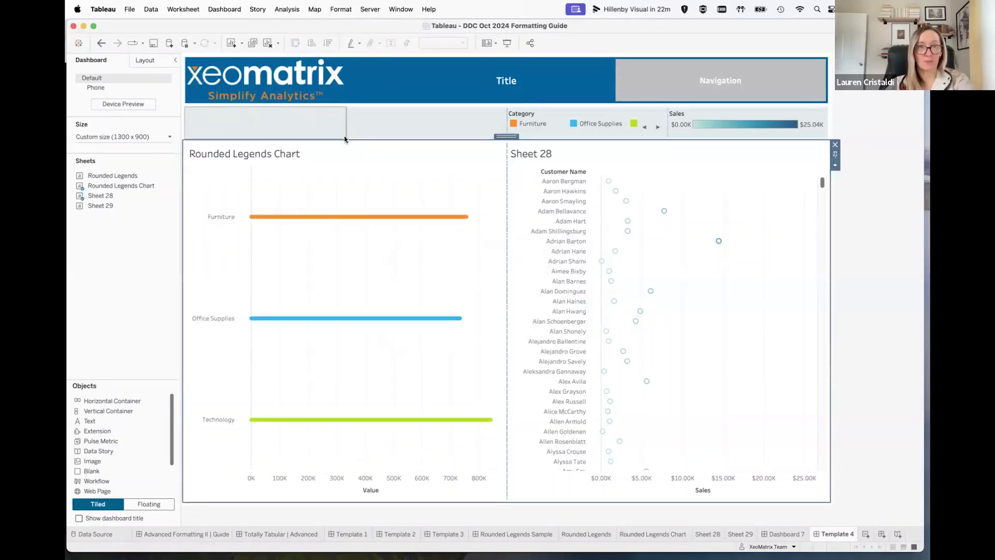
{"action": "left_click", "coordinate": [608, 144]}
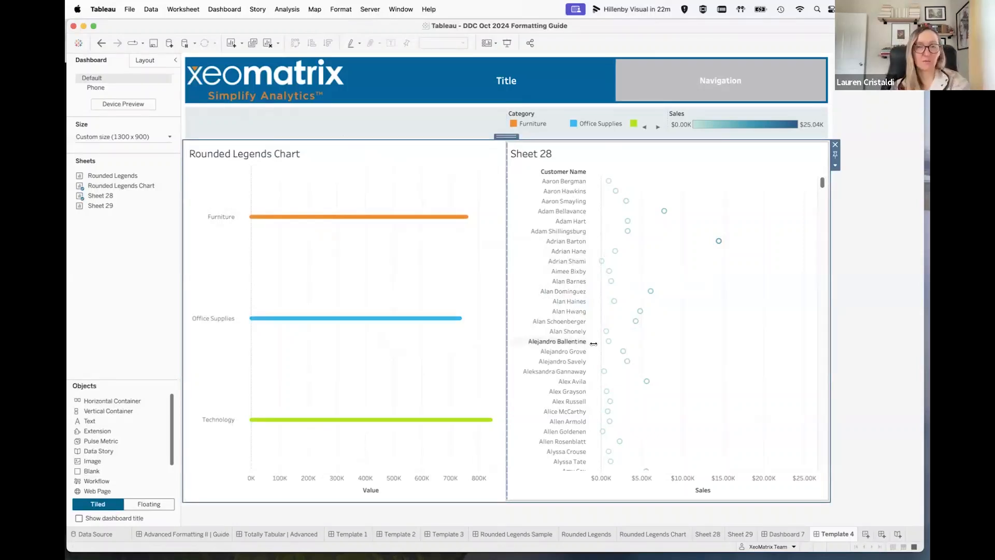
{"action": "left_click", "coordinate": [233, 122]}
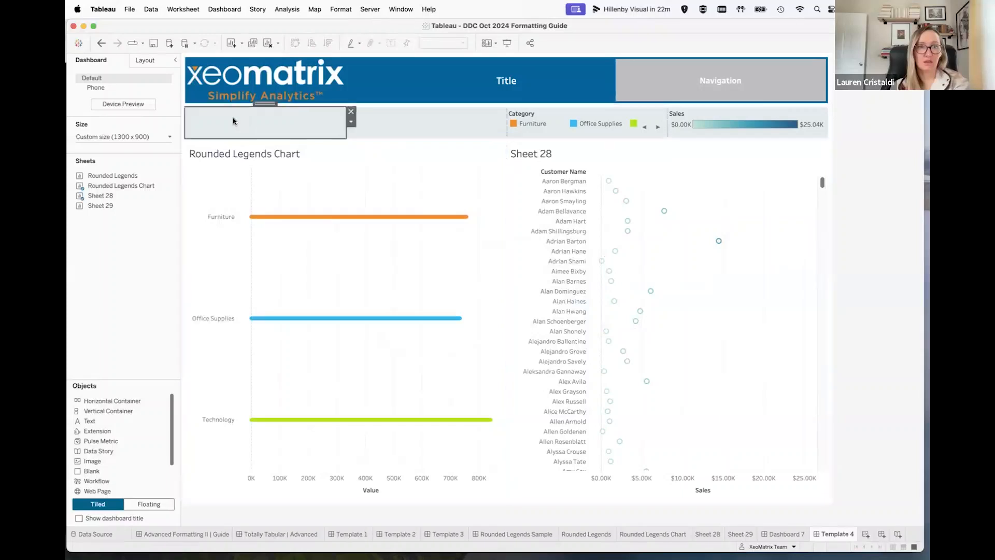
{"action": "double_click", "coordinate": [262, 101]}
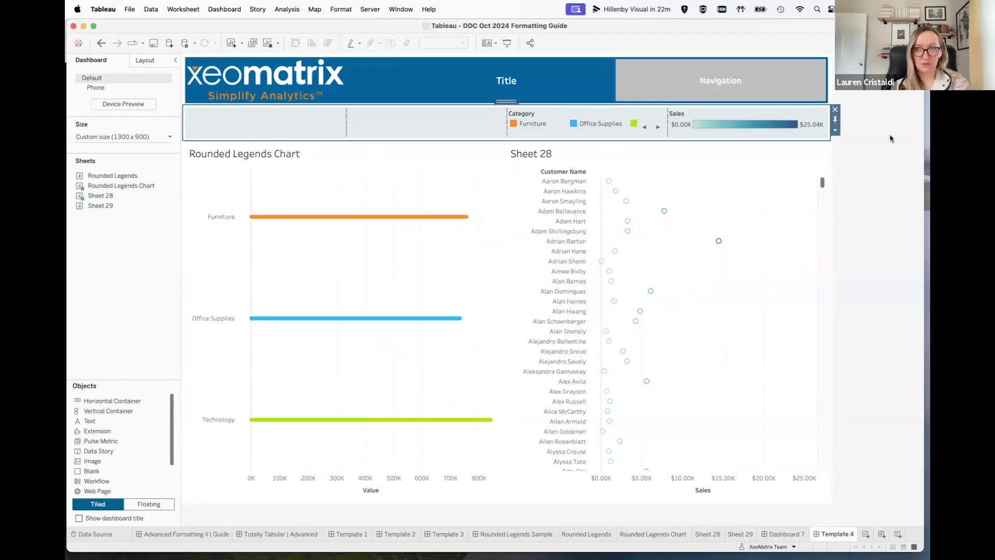
{"action": "left_click", "coordinate": [147, 61]}
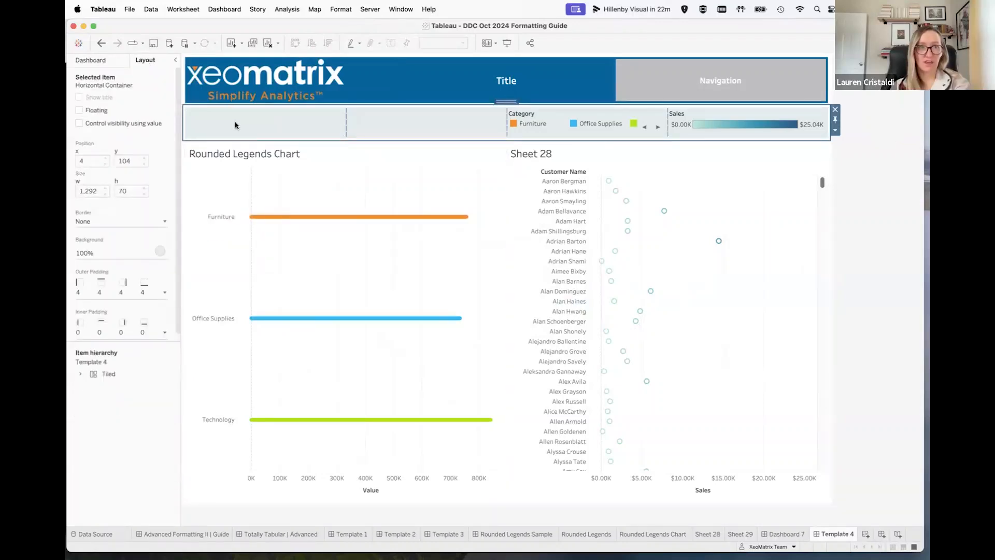
{"action": "left_click", "coordinate": [144, 295]}
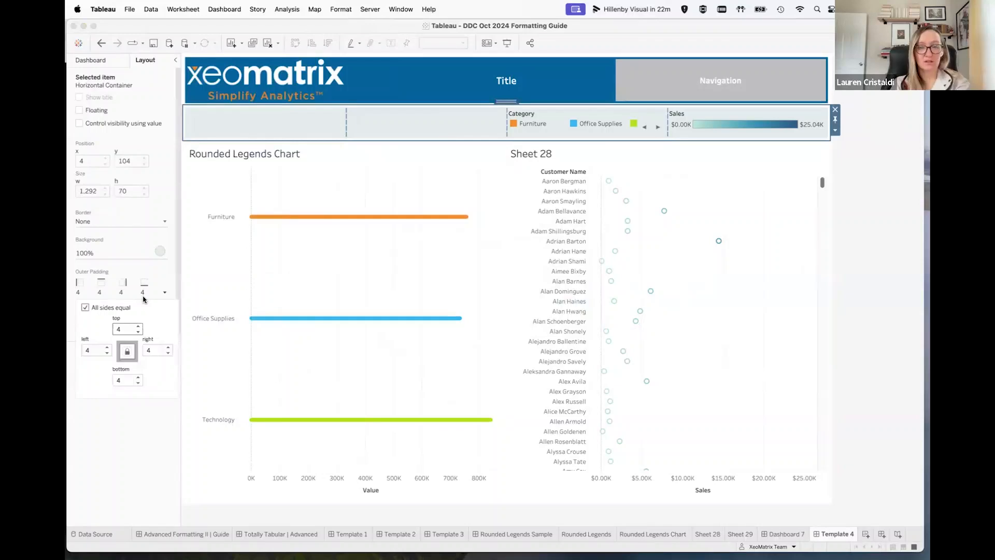
{"action": "key", "text": "BackSpace"}
{"action": "type", "text": "0"}
{"action": "key", "text": "Return"}
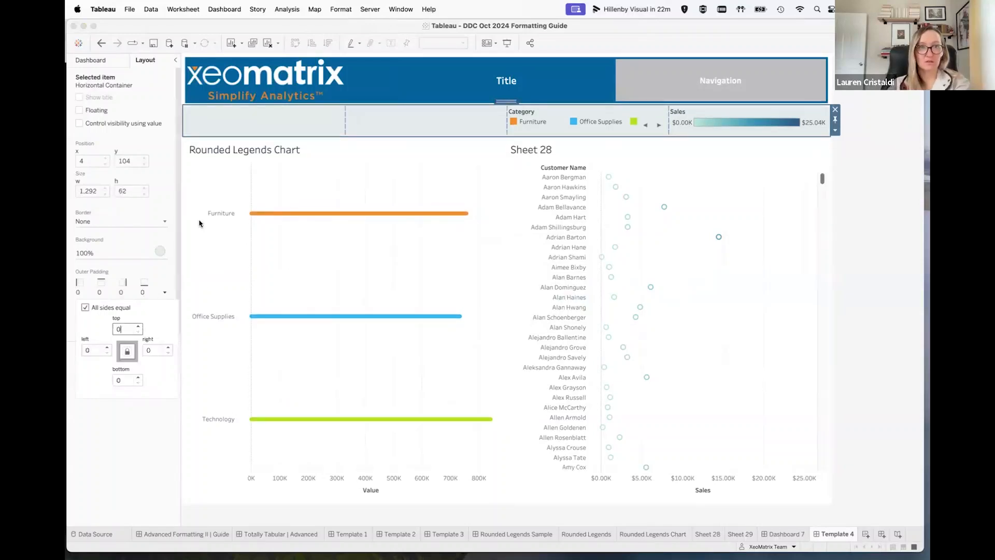
Set the outer padding of the Title Container with the logo, title and navigation to 0 on all sides
{"action": "left_click", "coordinate": [302, 70]}
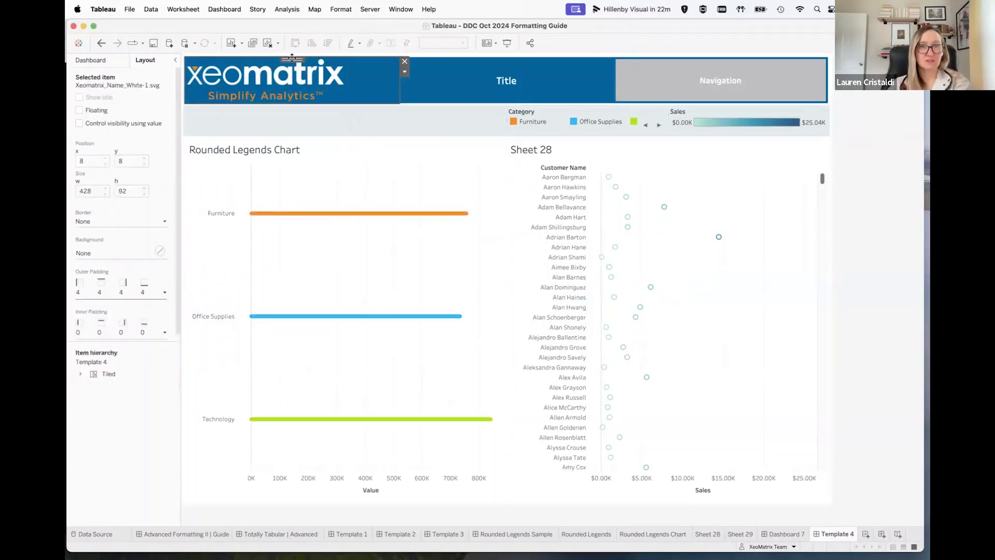
{"action": "left_click", "coordinate": [291, 60]}
{"action": "left_click", "coordinate": [105, 293]}
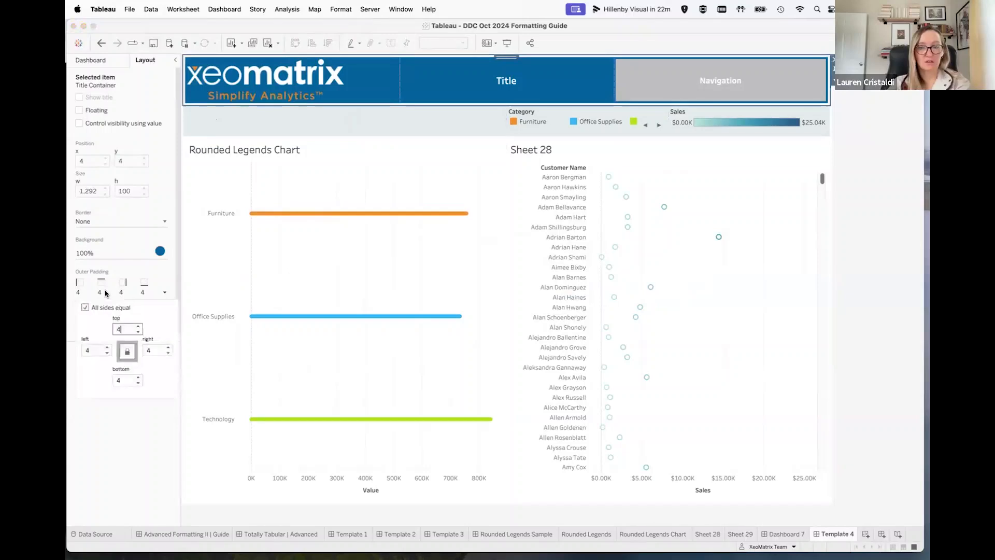
{"action": "type", "text": "0"}
{"action": "key", "text": "Return"}
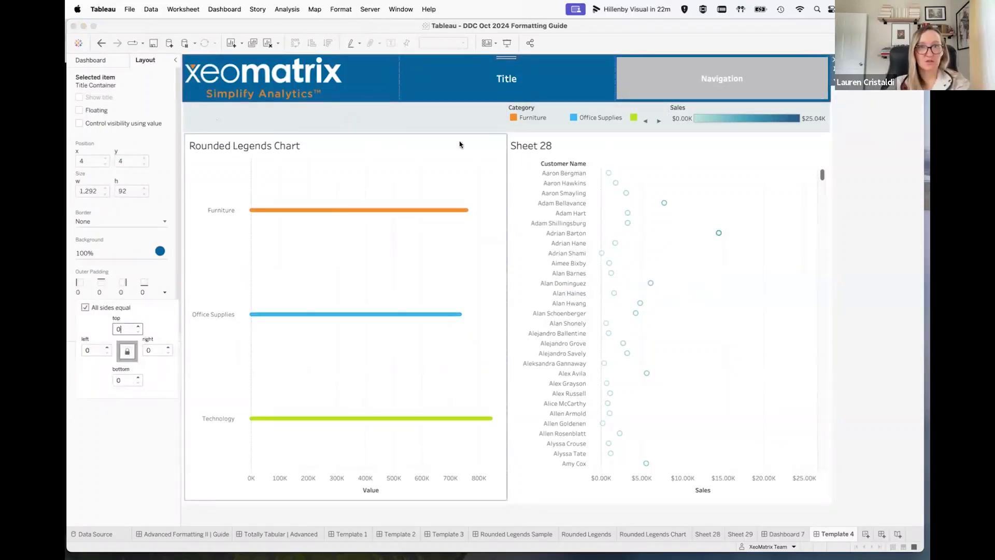
{"action": "left_click", "coordinate": [332, 115]}
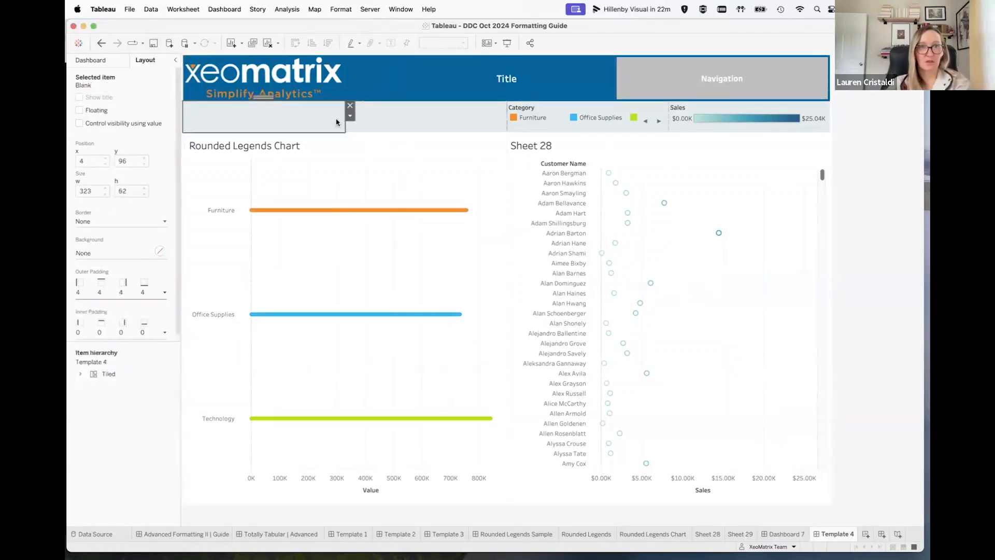
{"action": "left_click", "coordinate": [885, 223]}
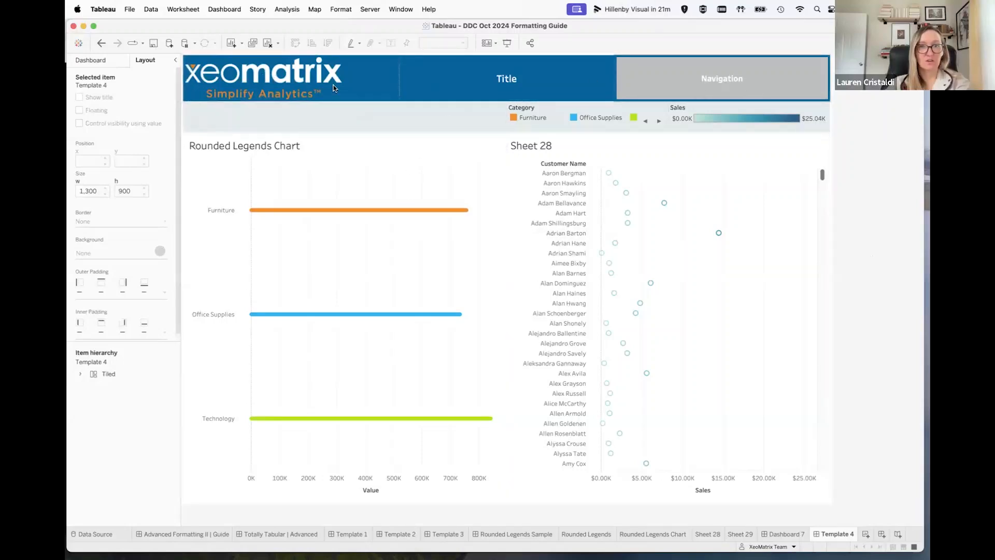
Select the horizontal container holding Rounded Legends Chart and Sheet 28 to inspect its layout settings
{"action": "left_click", "coordinate": [237, 170]}
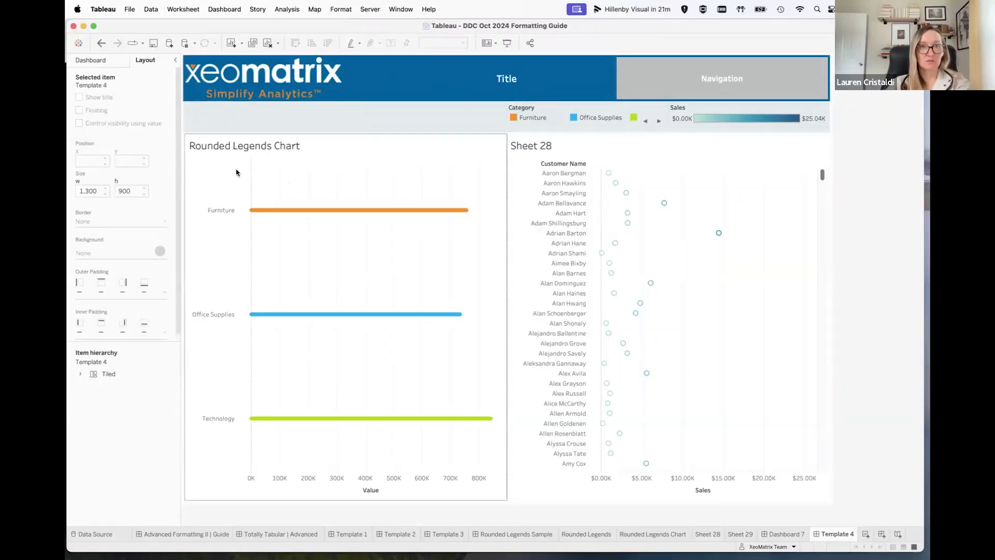
{"action": "left_click", "coordinate": [205, 174]}
{"action": "left_click", "coordinate": [204, 186]}
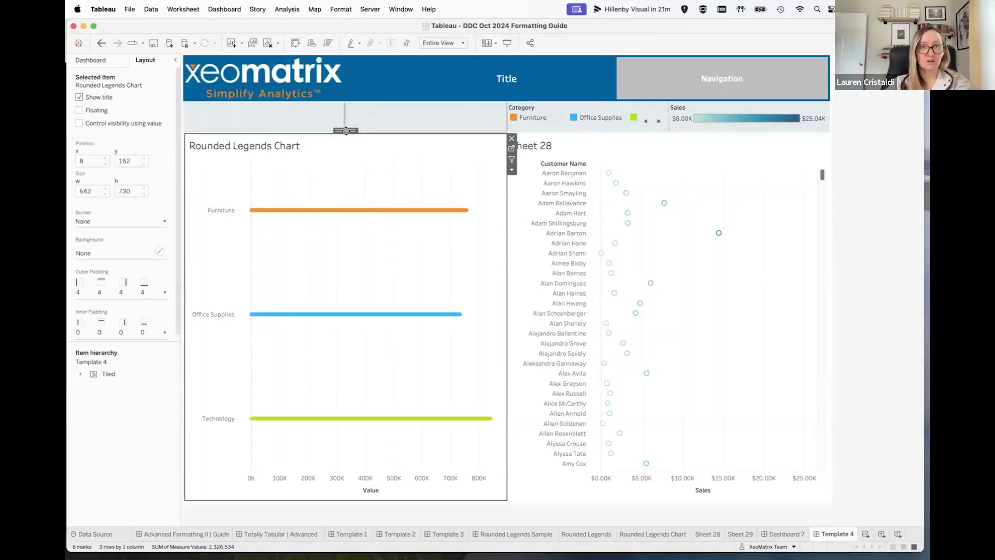
{"action": "double_click", "coordinate": [345, 131]}
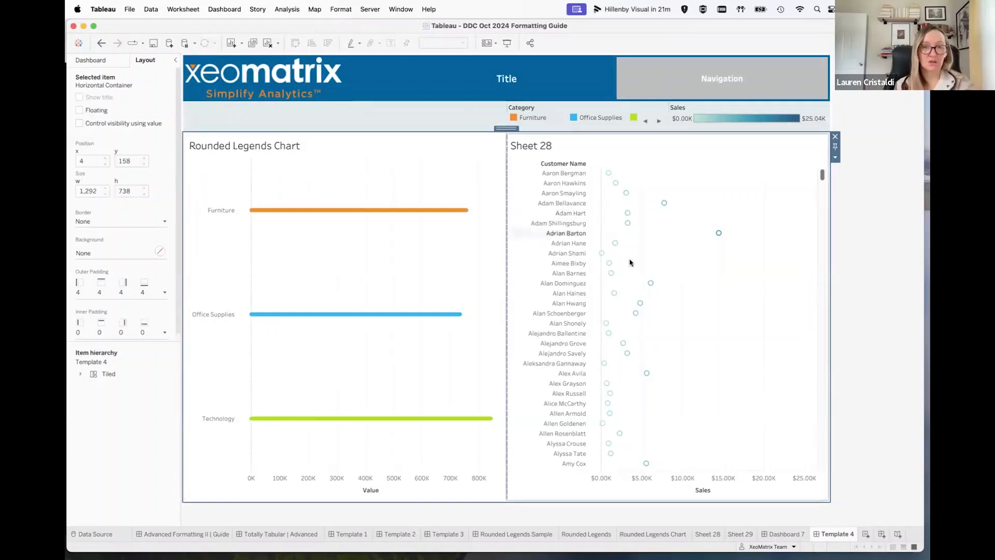
Duplicate the Template 4 dashboard
{"action": "left_click", "coordinate": [863, 363]}
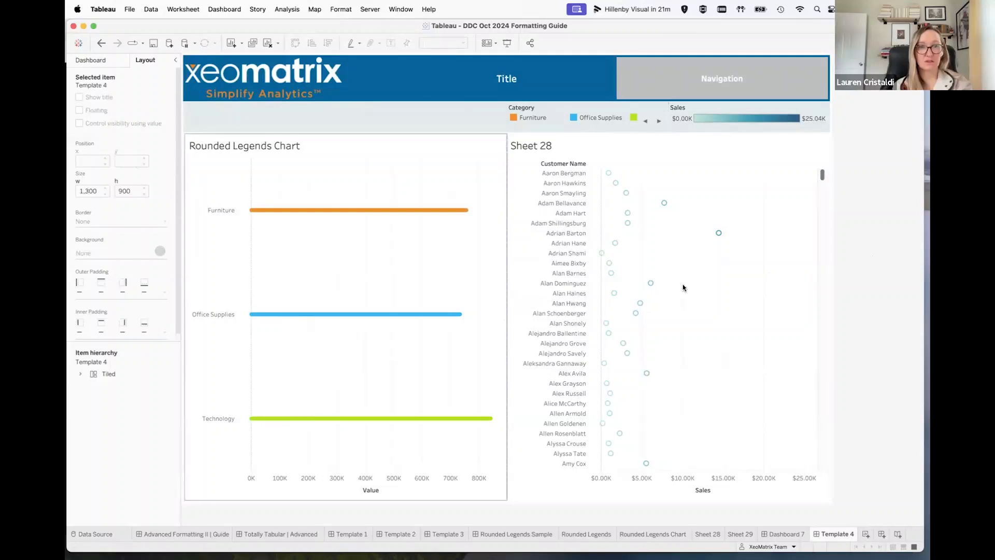
{"action": "right_click", "coordinate": [835, 532]}
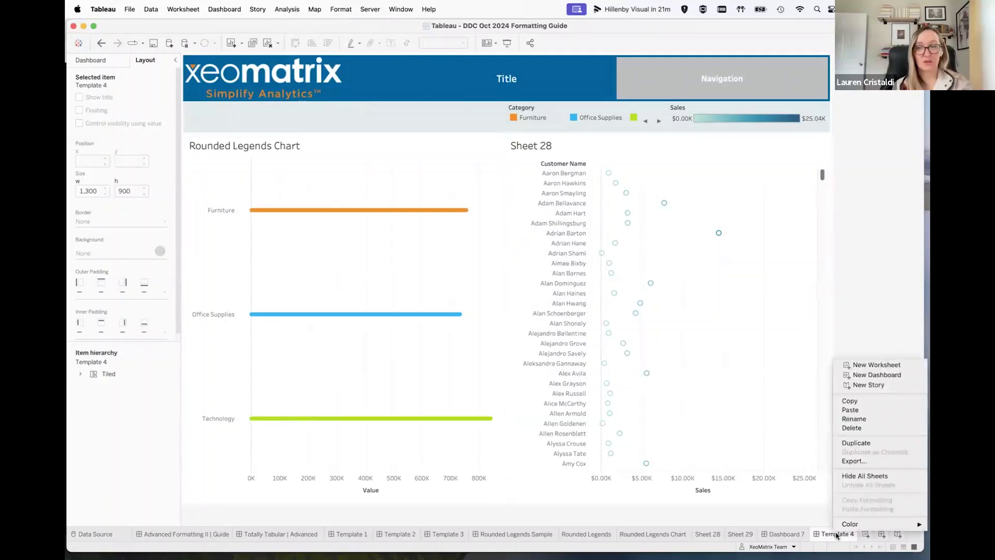
{"action": "left_click", "coordinate": [848, 445]}
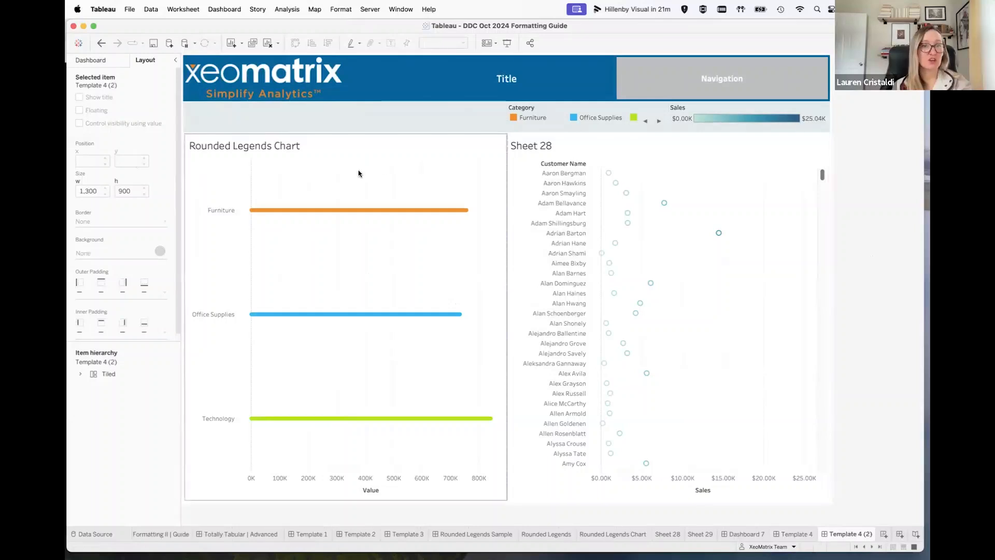
In the duplicated dashboard, move Rounded Legends Chart so that it spans the full width above Sheet 28
{"action": "left_click", "coordinate": [407, 175]}
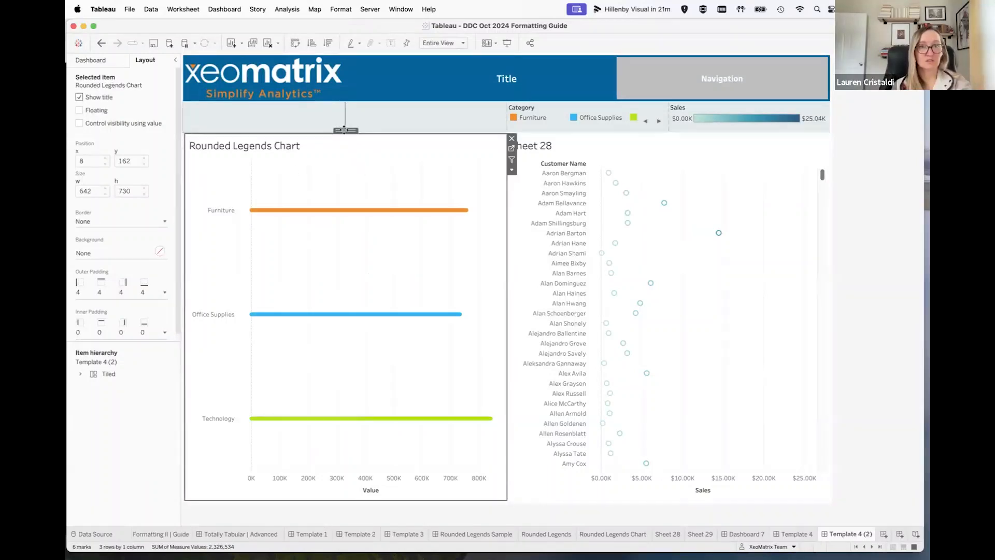
{"action": "left_click_drag", "start_coordinate": [341, 129], "coordinate": [607, 169]}
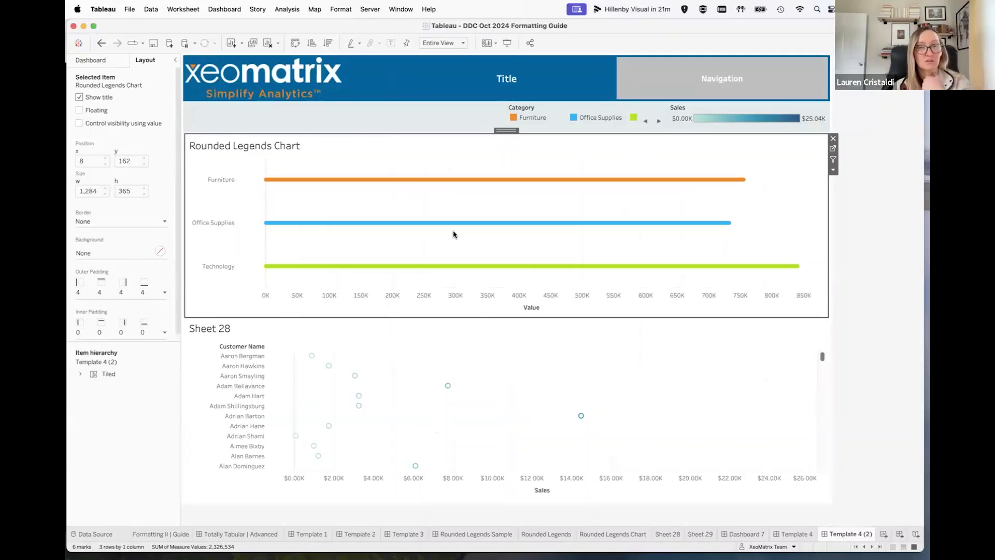
{"action": "left_click", "coordinate": [884, 320]}
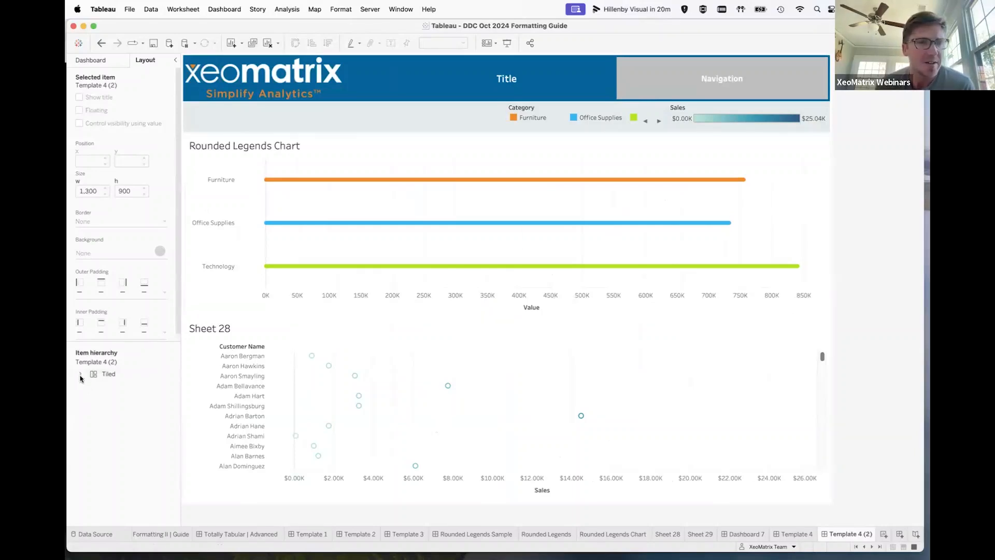
Expand the Tiled item hierarchy and widen the layout pane slightly so the nested container names are readable
{"action": "left_click", "coordinate": [81, 374]}
{"action": "scroll", "coordinate": [97, 417], "scroll_direction": "down", "scroll_amount": 3}
{"action": "scroll", "coordinate": [97, 416], "scroll_direction": "up", "scroll_amount": 3}
{"action": "left_click_drag", "start_coordinate": [206, 346], "coordinate": [266, 342]}
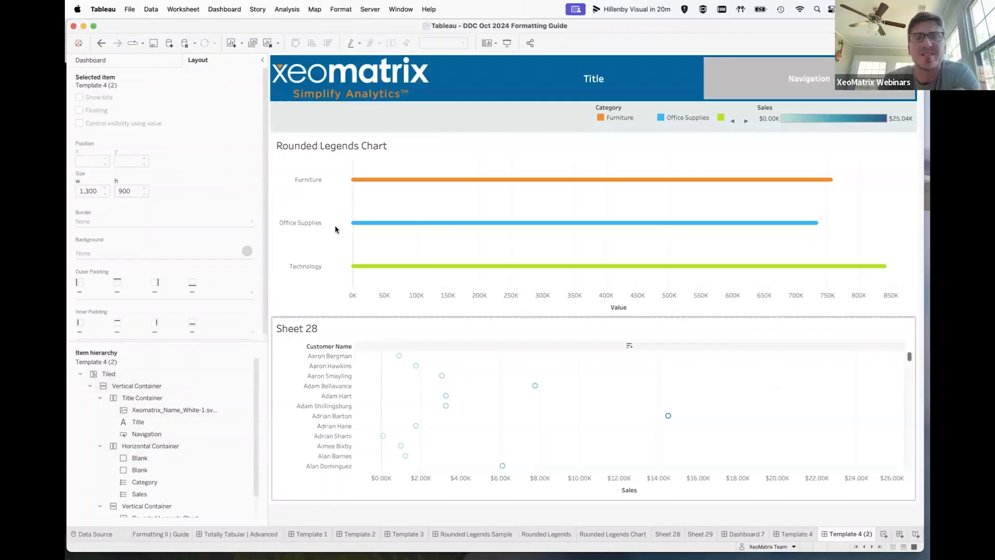
{"action": "left_click_drag", "start_coordinate": [267, 125], "coordinate": [139, 136]}
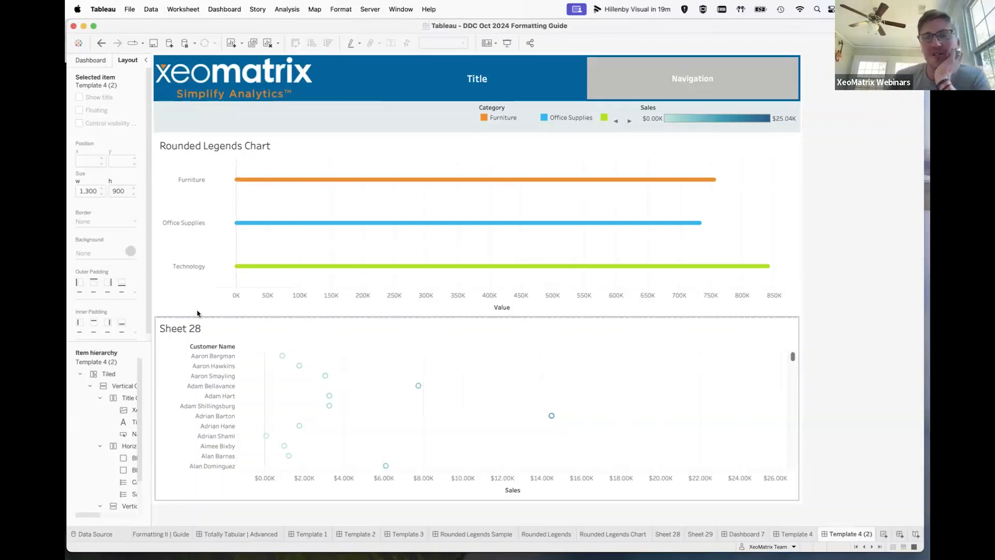
{"action": "left_click_drag", "start_coordinate": [150, 308], "coordinate": [198, 301]}
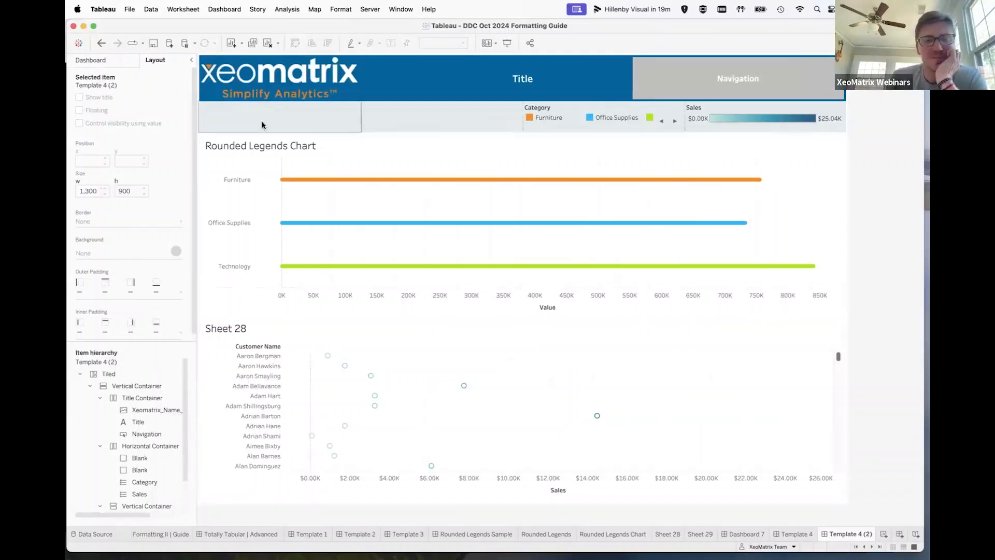
Select the horizontal container holding the two blanks and the Category and Sales legends
{"action": "left_click", "coordinate": [296, 107]}
{"action": "double_click", "coordinate": [285, 98]}
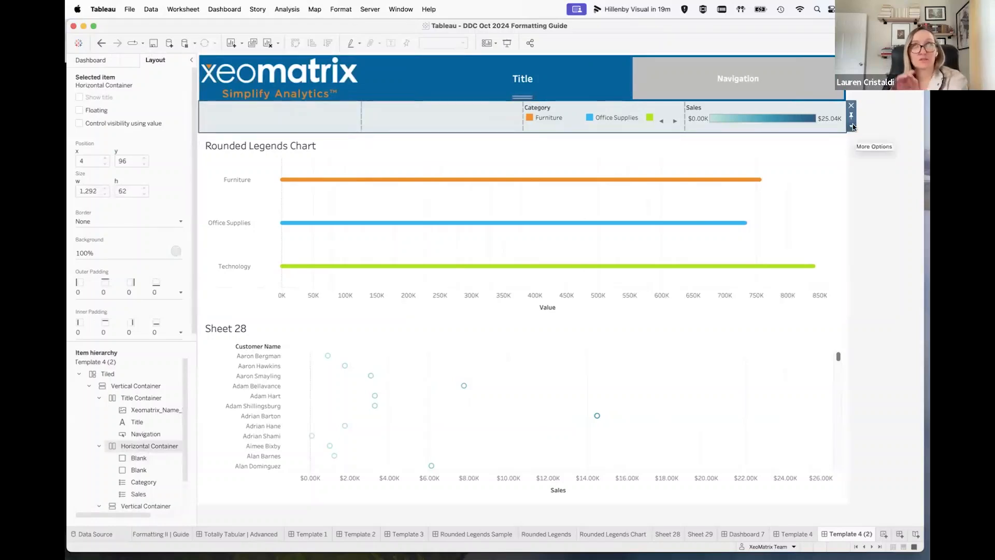
Open the Totally Tabular | Advanced dashboard and use its filter button to hide the filter strip and show it again
{"action": "left_click", "coordinate": [251, 535]}
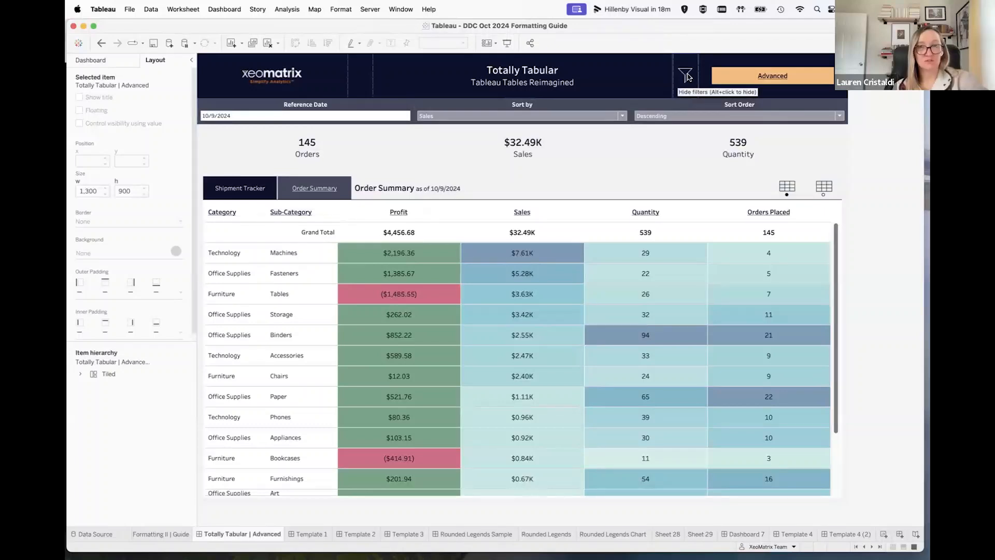
{"action": "left_click", "coordinate": [687, 77], "text": "alt"}
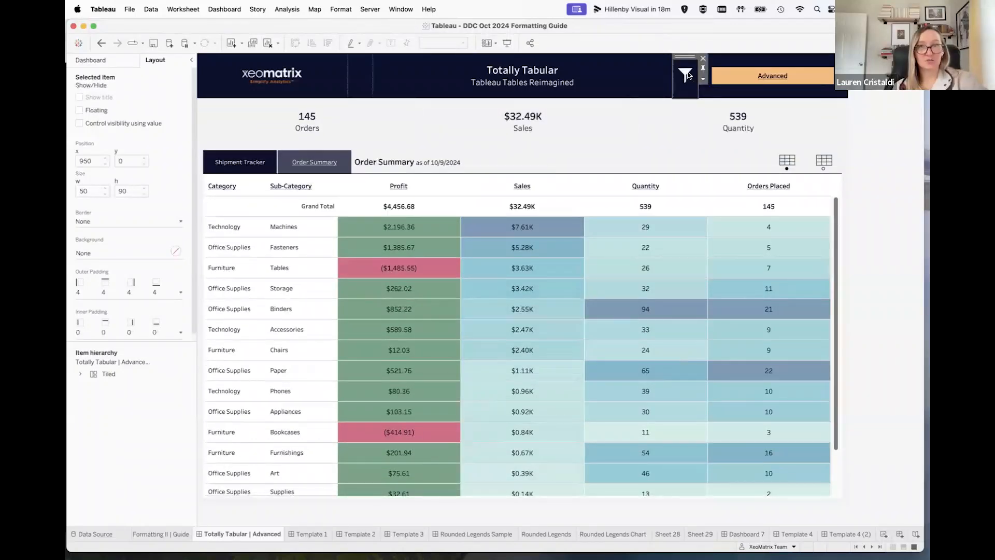
{"action": "left_click", "coordinate": [687, 77], "text": "alt"}
Examine which dashboard items the filter's show/hide button can target in its edit settings, and close them without changes
{"action": "left_click", "coordinate": [703, 78]}
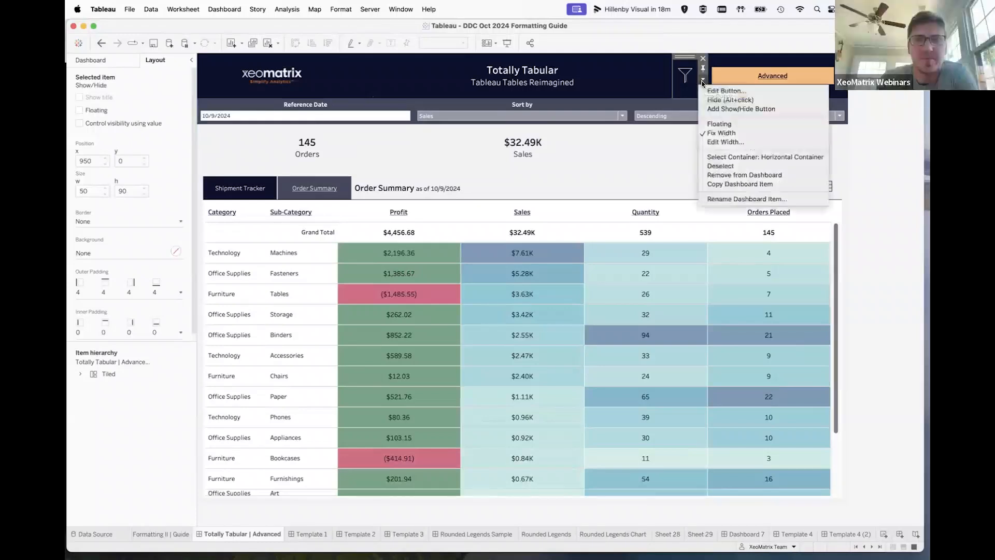
{"action": "left_click", "coordinate": [726, 91]}
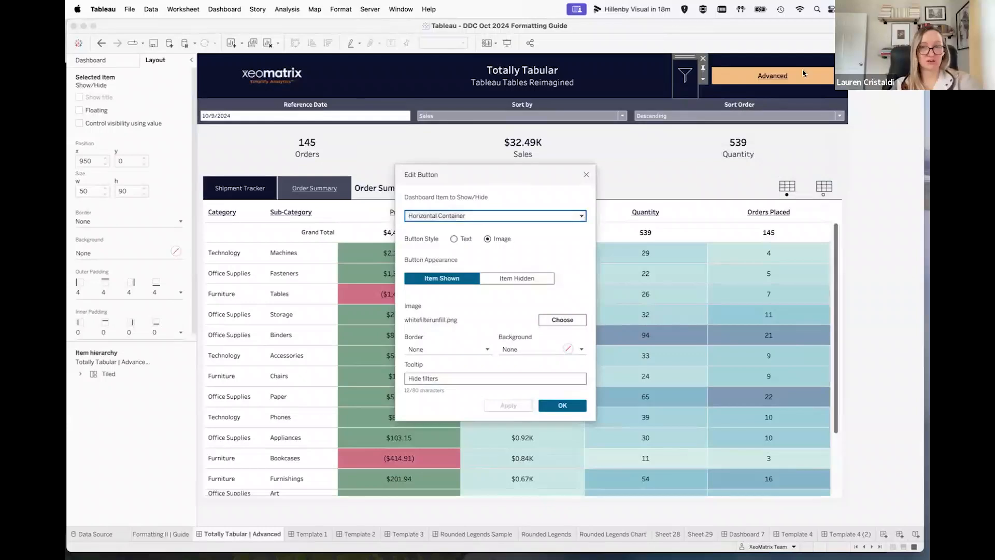
{"action": "left_click", "coordinate": [580, 217]}
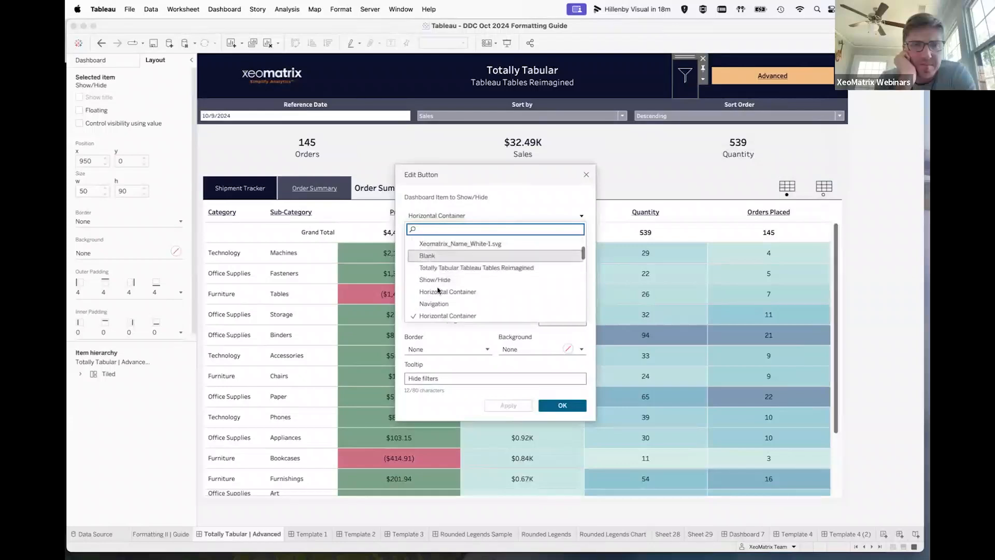
{"action": "scroll", "coordinate": [429, 295], "scroll_direction": "down", "scroll_amount": 4}
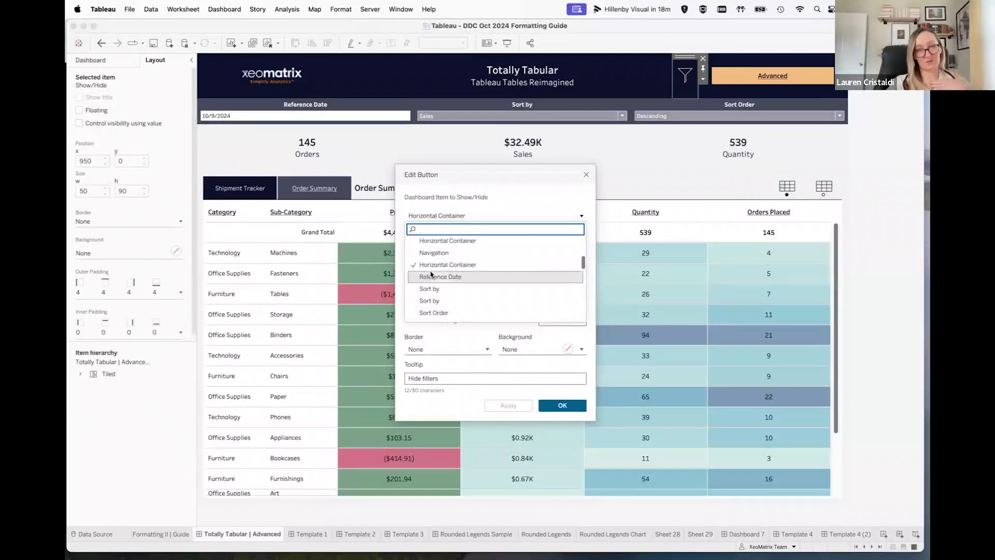
{"action": "scroll", "coordinate": [436, 268], "scroll_direction": "up", "scroll_amount": 3}
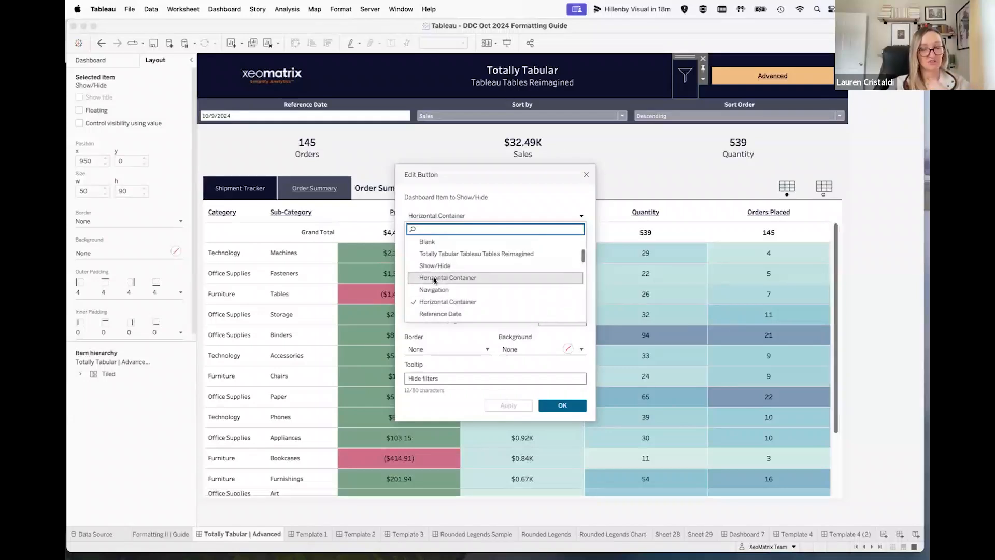
{"action": "scroll", "coordinate": [435, 280], "scroll_direction": "down", "scroll_amount": 2}
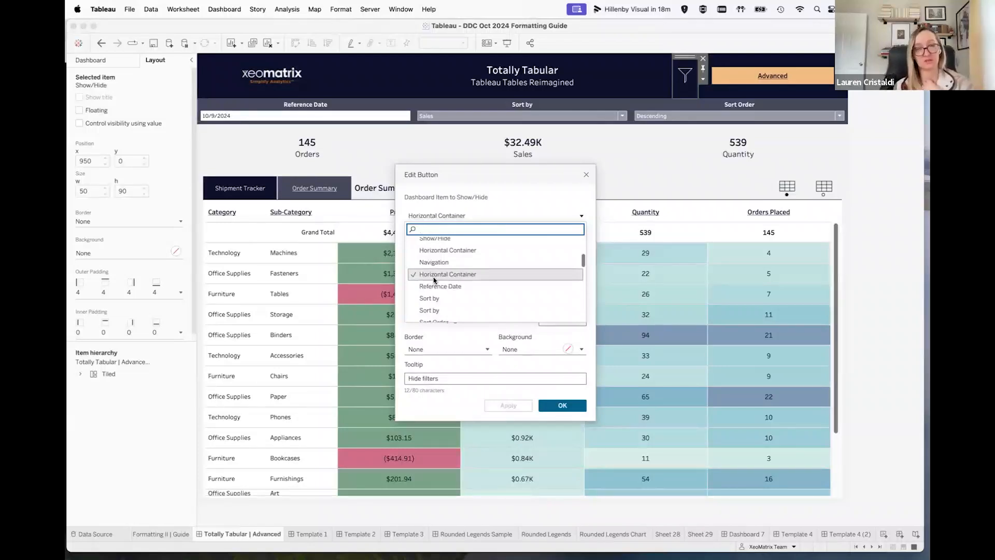
{"action": "left_click", "coordinate": [534, 201]}
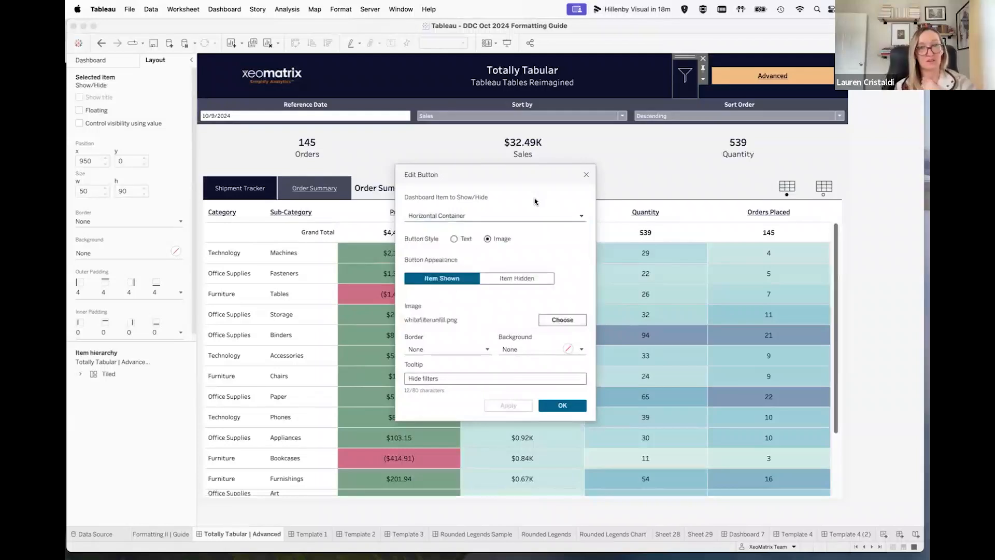
{"action": "left_click", "coordinate": [587, 176]}
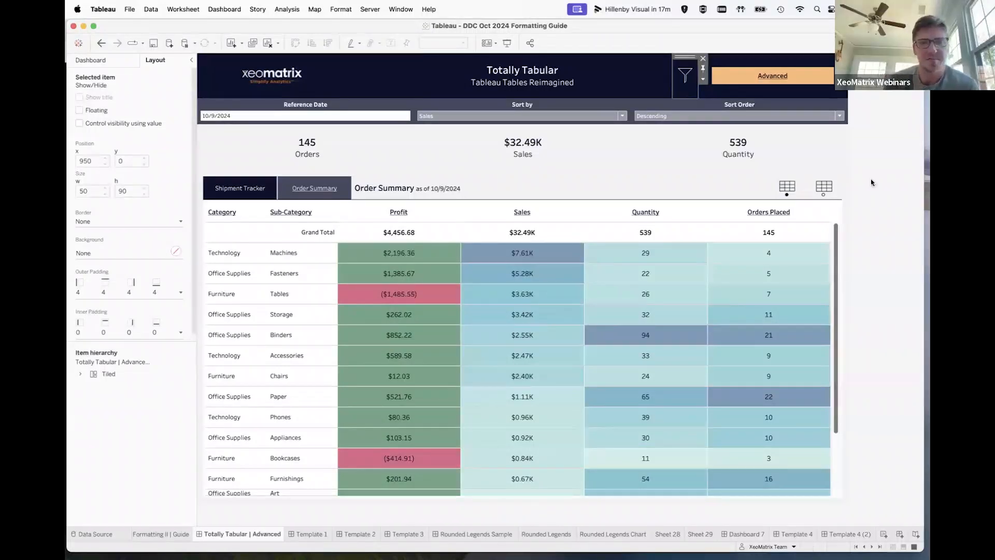
Deselect the filter button and return to the Template 4 (2) dashboard with its item hierarchy showing
{"action": "left_click", "coordinate": [897, 246]}
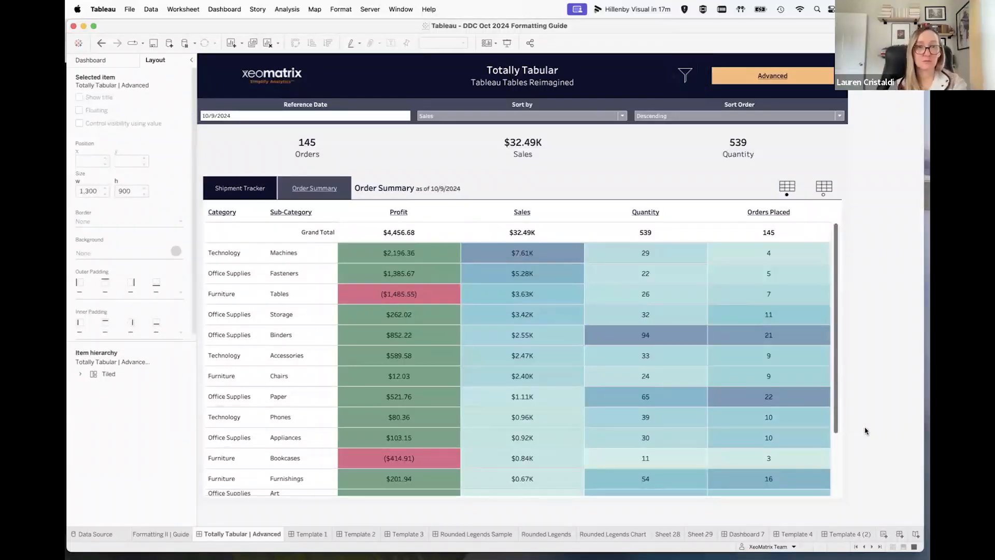
{"action": "mouse_move", "coordinate": [497, 413]}
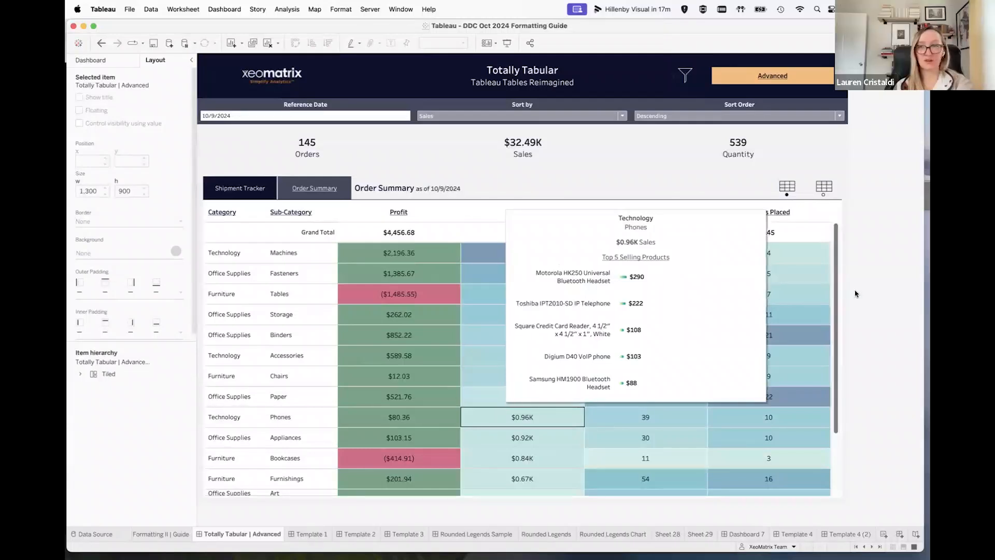
{"action": "left_click", "coordinate": [844, 534]}
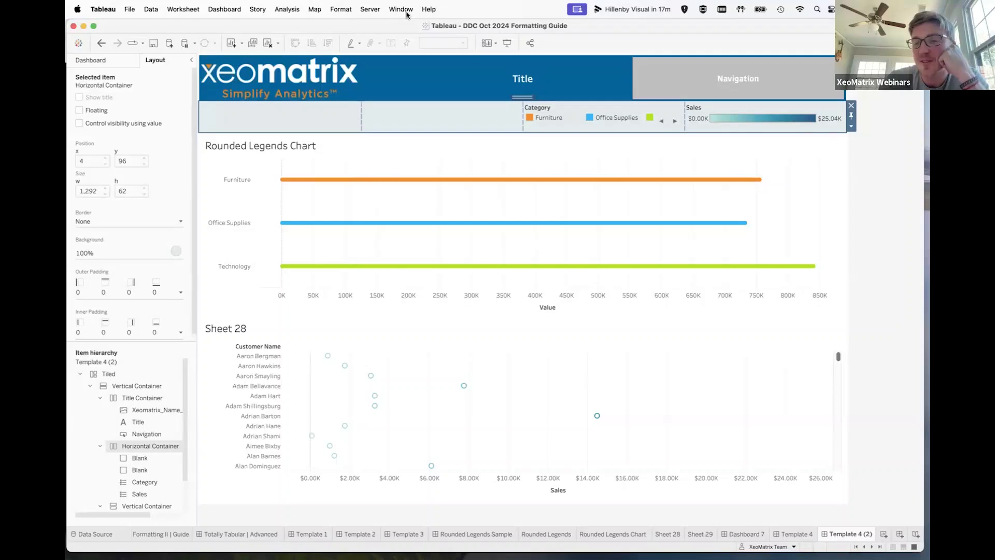
{"action": "left_click", "coordinate": [92, 60]}
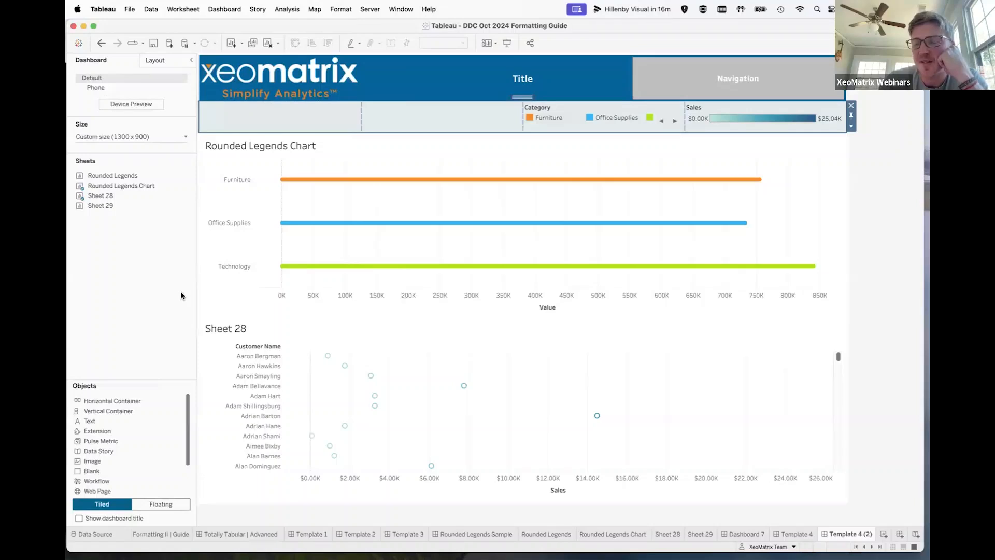
{"action": "left_click", "coordinate": [158, 61]}
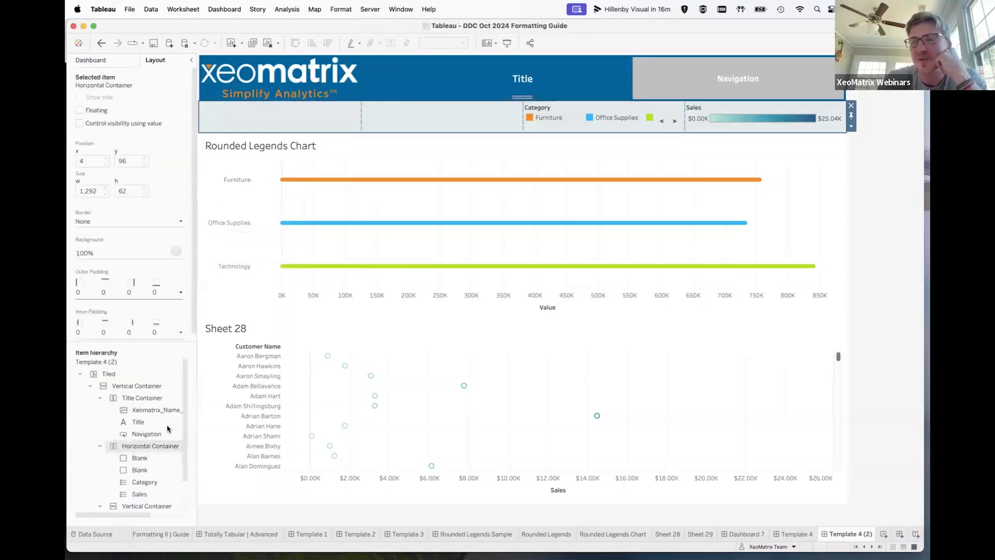
Compare the second blank in the legend container with the Title item, and check the blank's available item options without changing anything
{"action": "left_click", "coordinate": [133, 469]}
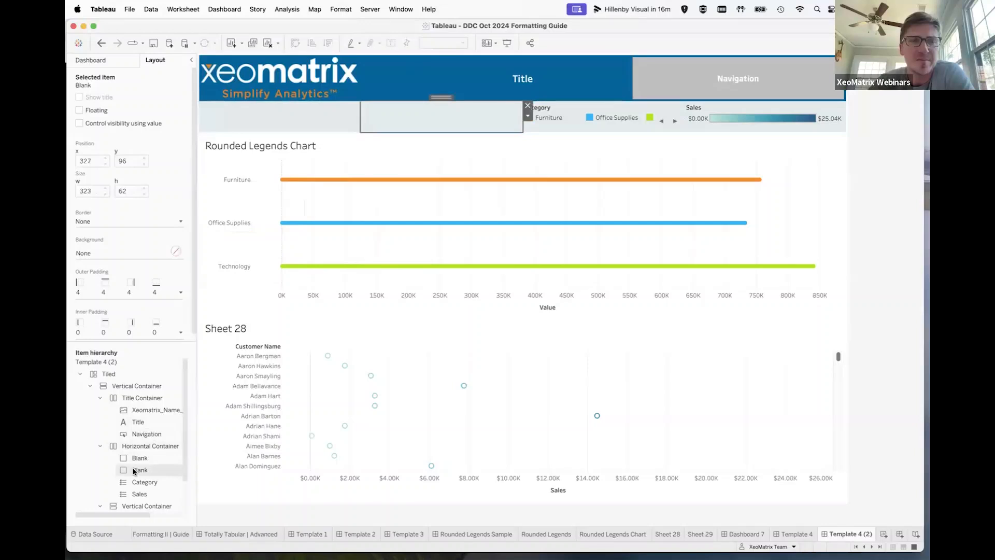
{"action": "left_click", "coordinate": [137, 423]}
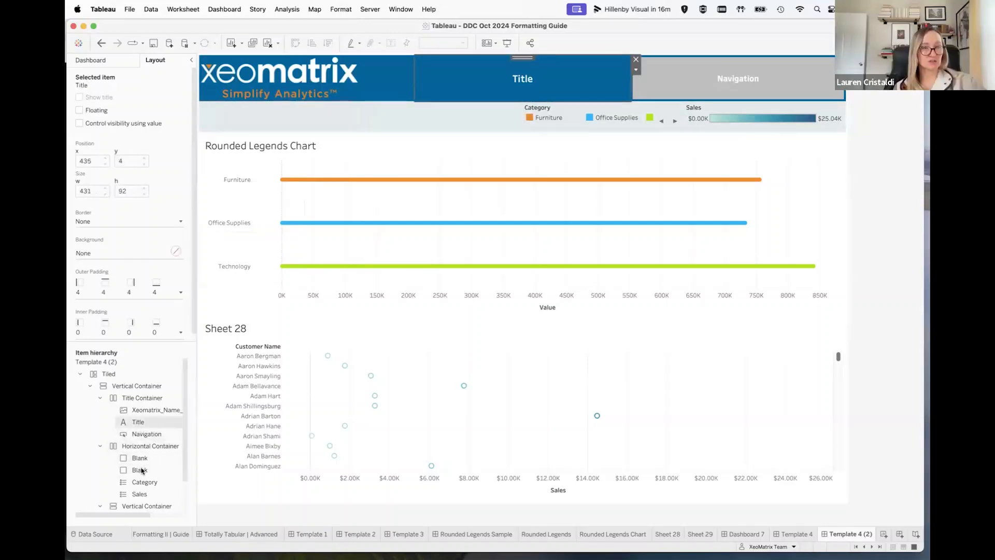
{"action": "left_click", "coordinate": [155, 471]}
{"action": "left_click", "coordinate": [138, 423]}
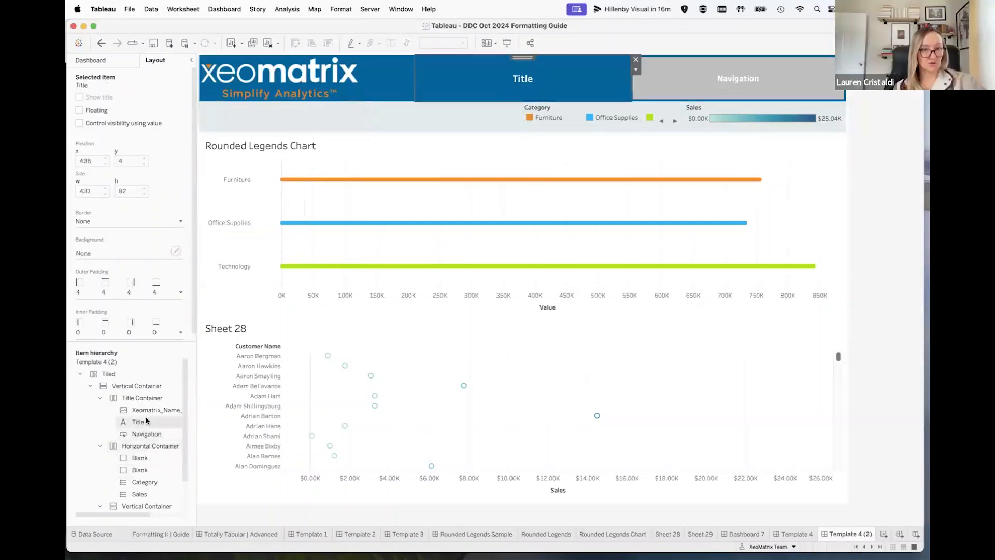
{"action": "left_click", "coordinate": [139, 469]}
{"action": "right_click", "coordinate": [131, 472]}
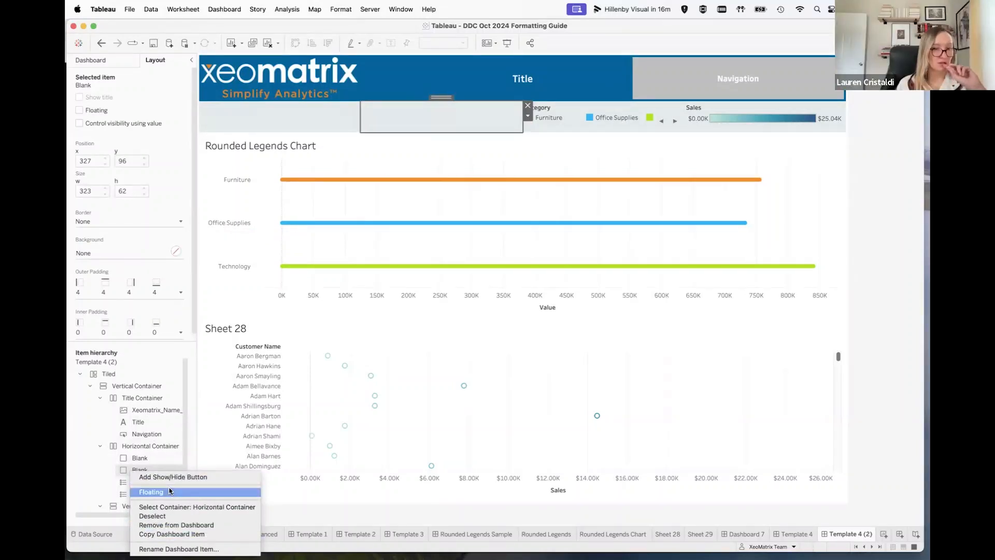
{"action": "left_click", "coordinate": [100, 469]}
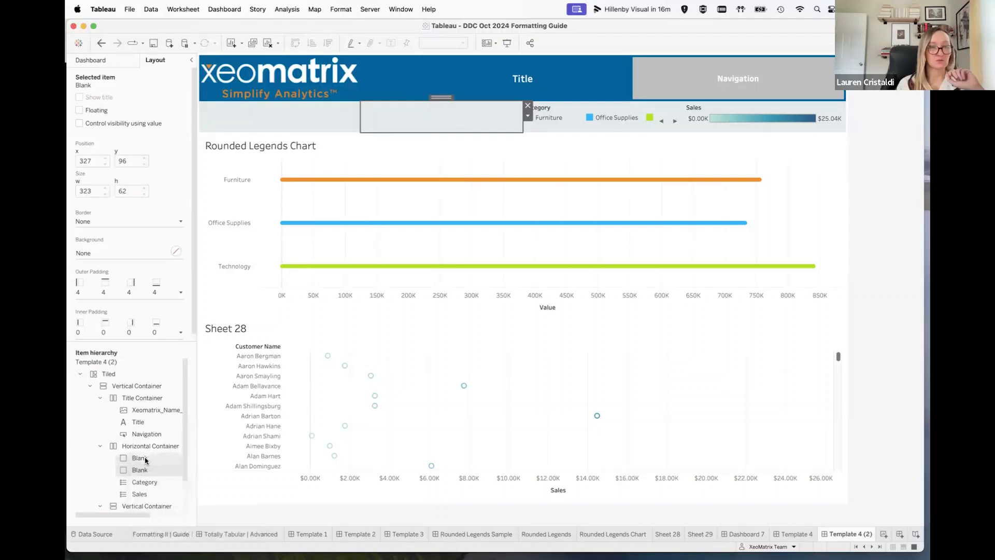
Examine how the first blank, Title text, logo image, outer vertical container and Title Container map to areas of the dashboard
{"action": "left_click", "coordinate": [145, 460]}
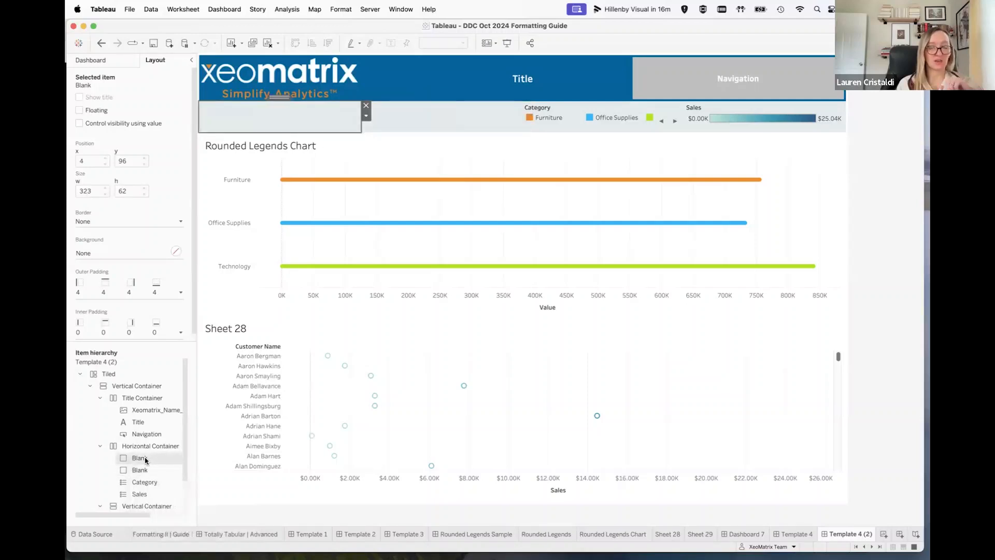
{"action": "left_click", "coordinate": [141, 421]}
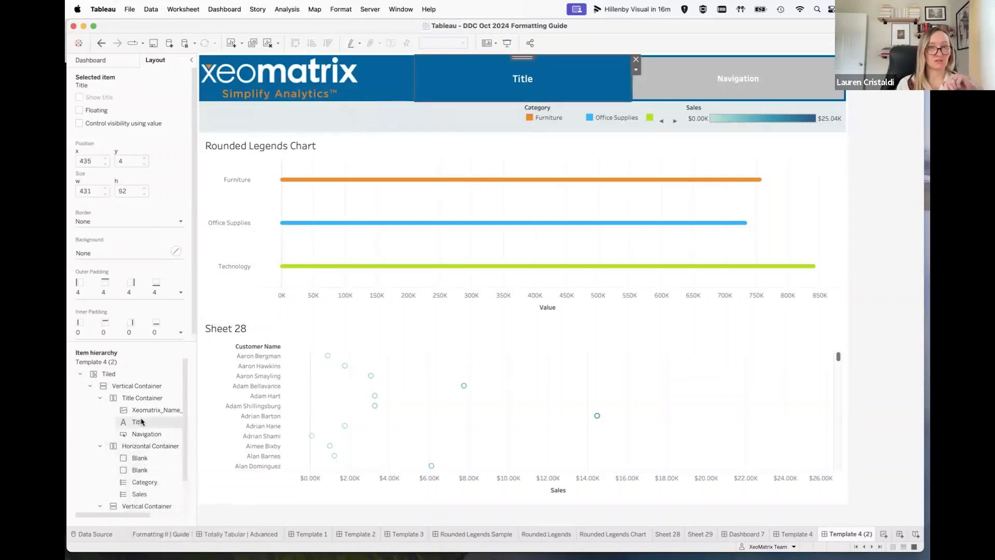
{"action": "left_click", "coordinate": [139, 409]}
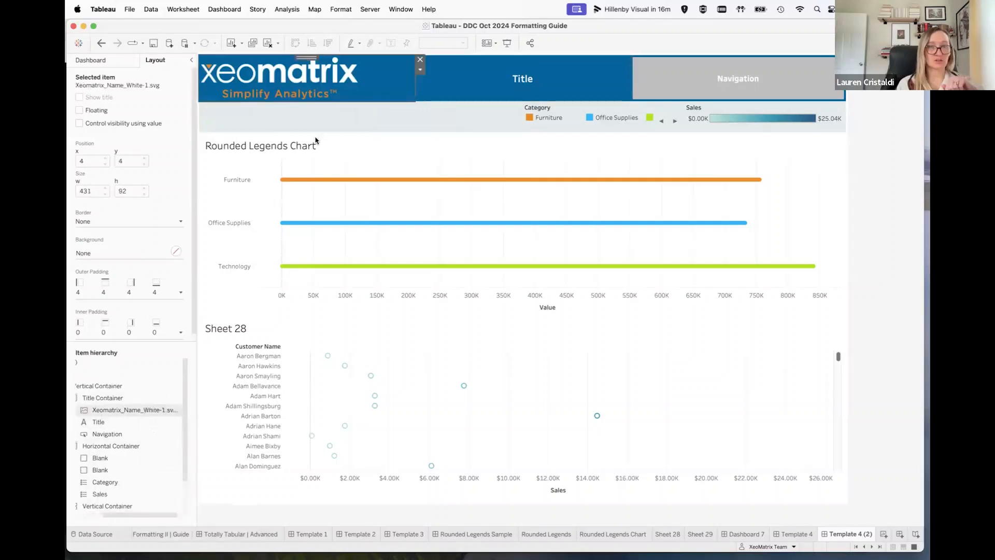
{"action": "left_click", "coordinate": [116, 423]}
{"action": "scroll", "coordinate": [116, 423], "scroll_direction": "left", "scroll_amount": 3}
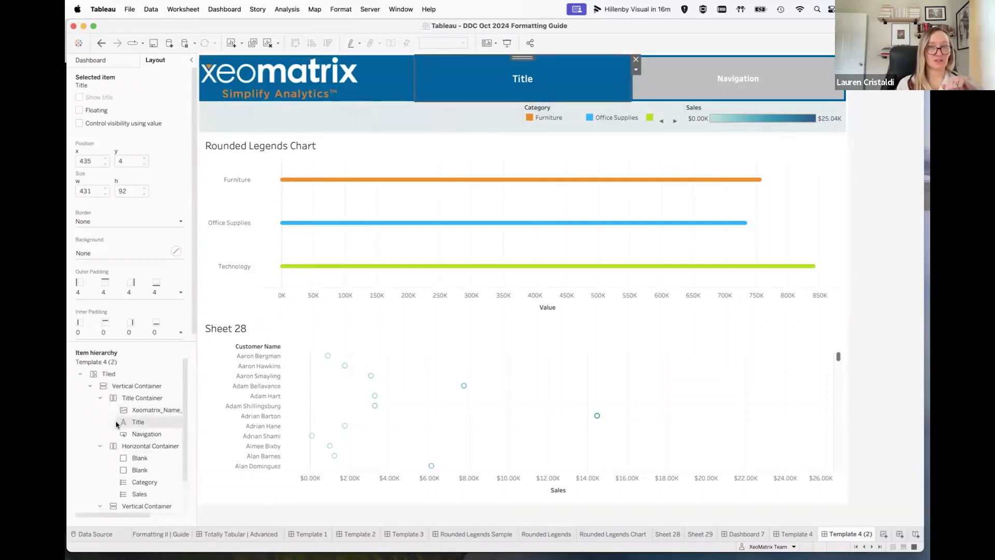
{"action": "left_click", "coordinate": [117, 384]}
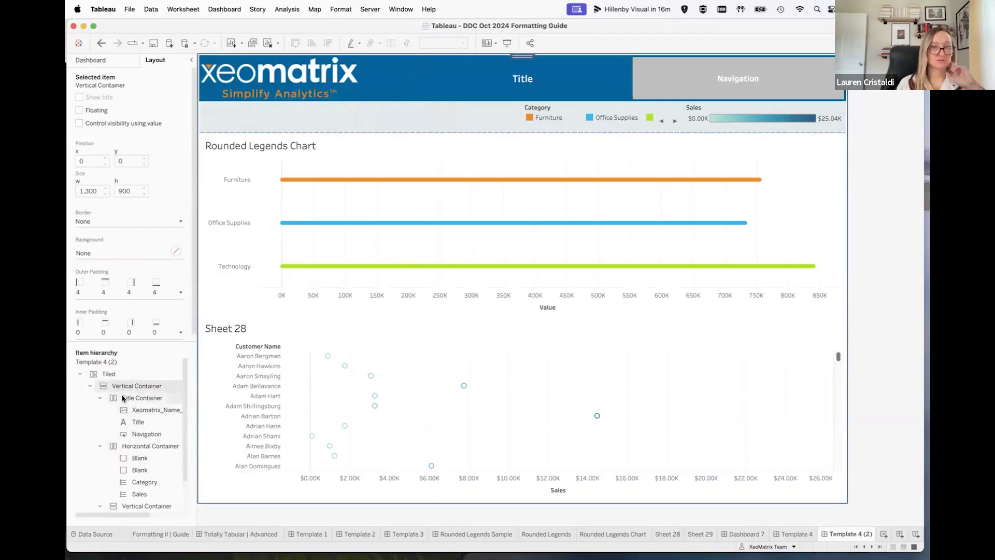
{"action": "left_click", "coordinate": [123, 398]}
{"action": "left_click", "coordinate": [127, 410]}
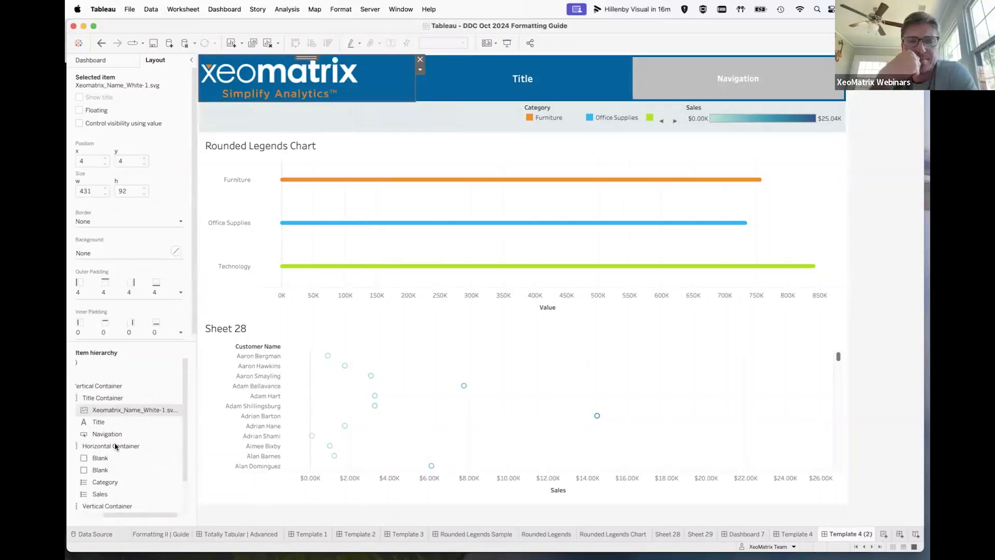
Widen the layout pane moderately so the nested item names in the hierarchy are fully readable
{"action": "left_click_drag", "start_coordinate": [195, 357], "coordinate": [304, 357]}
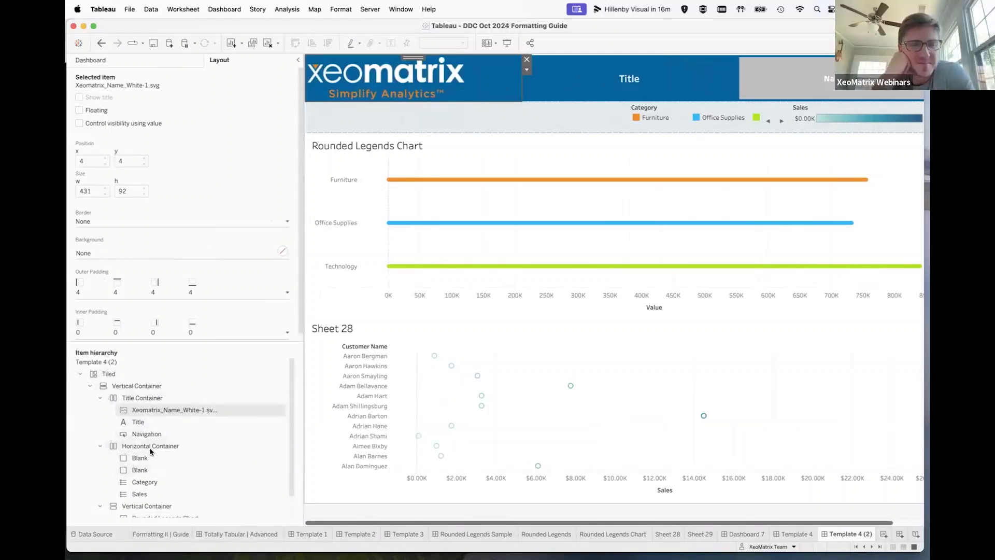
{"action": "scroll", "coordinate": [156, 468], "scroll_direction": "down", "scroll_amount": 2}
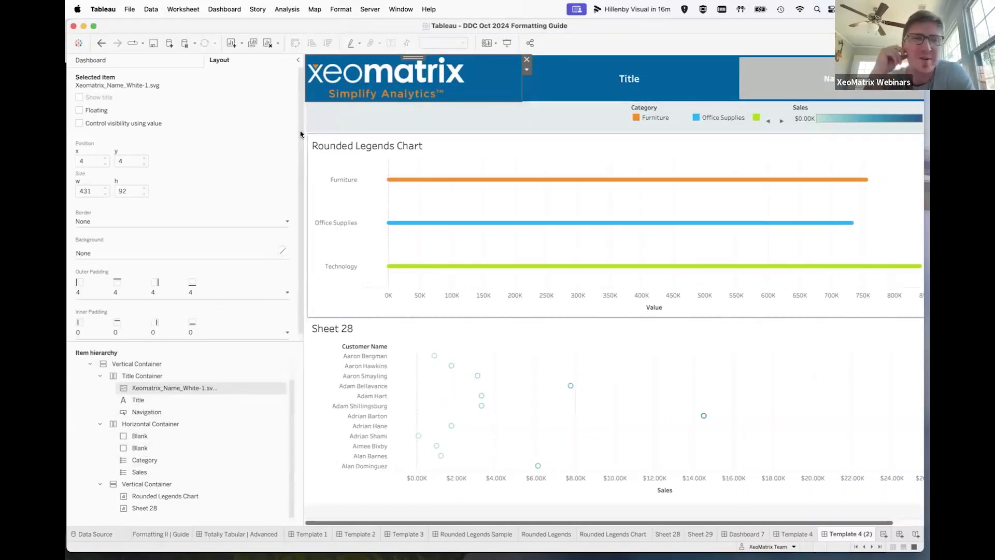
{"action": "left_click_drag", "start_coordinate": [303, 132], "coordinate": [274, 134]}
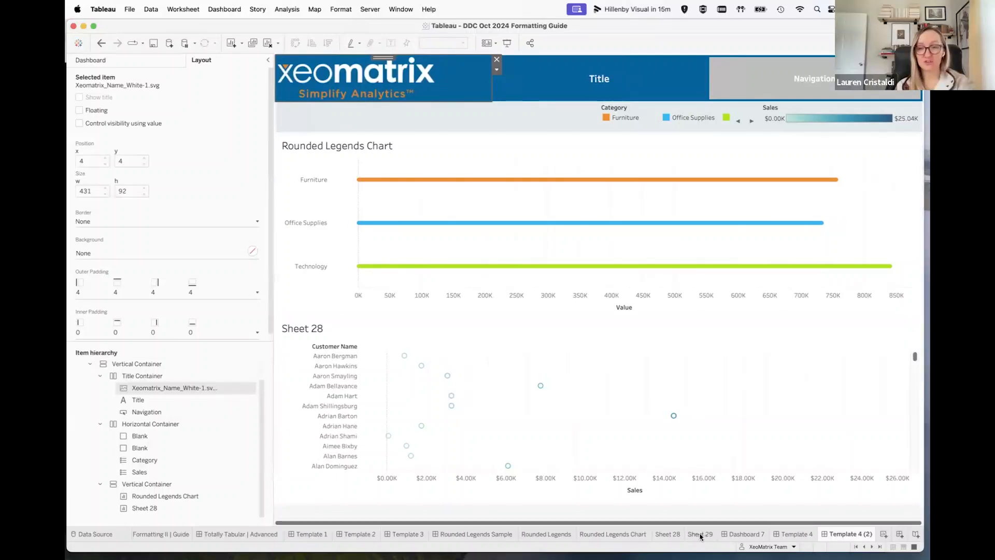
Create a new worksheet and place Sub-Category on Rows
{"action": "left_click", "coordinate": [884, 534]}
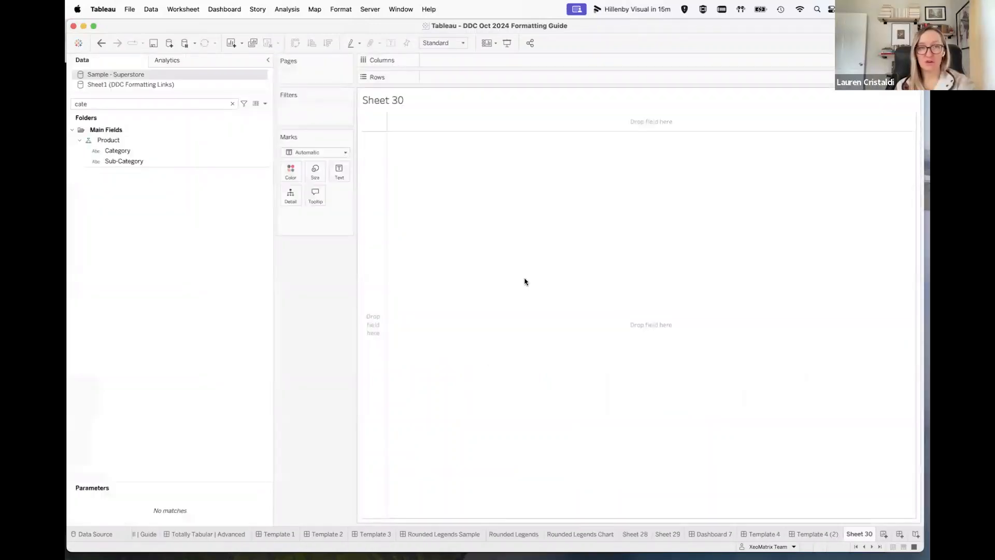
{"action": "left_click", "coordinate": [166, 165]}
{"action": "left_click_drag", "start_coordinate": [146, 163], "coordinate": [469, 81]}
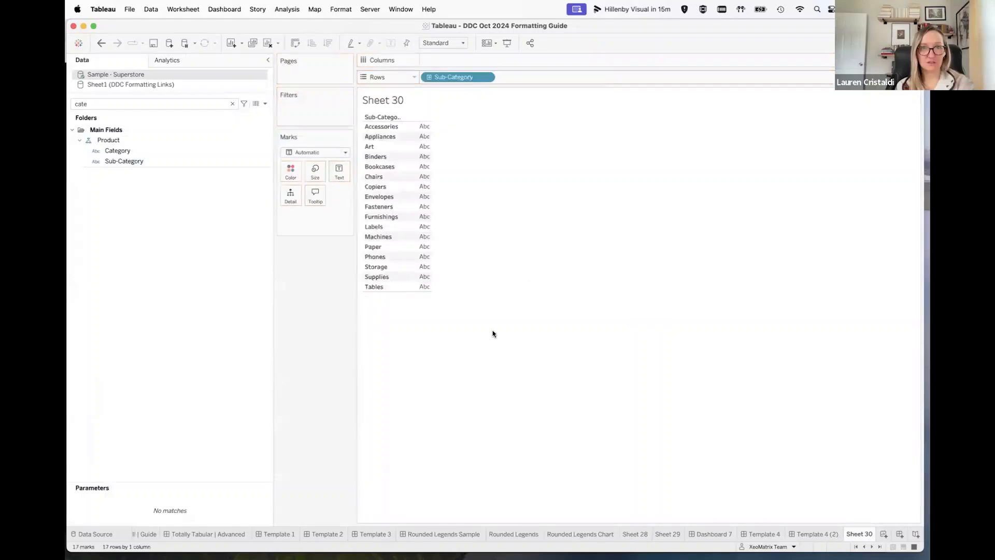
Return to the Template 4 (2) dashboard and bring up its list of available sheets
{"action": "left_click", "coordinate": [814, 534]}
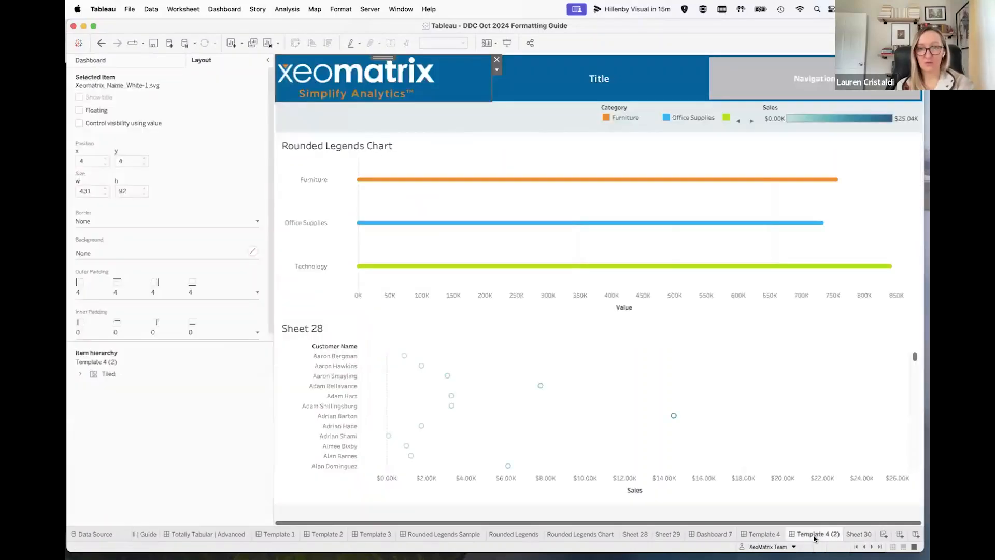
{"action": "left_click", "coordinate": [268, 59]}
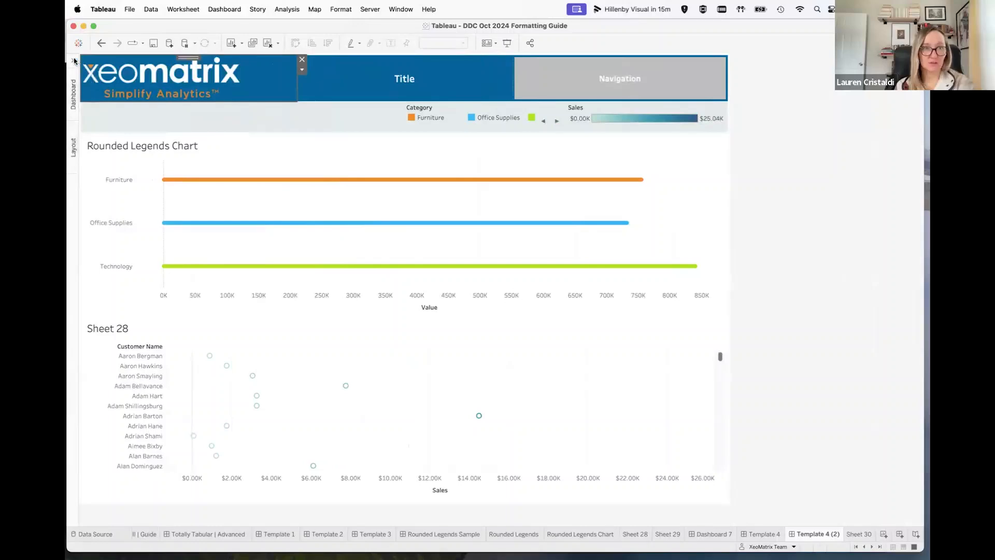
{"action": "left_click", "coordinate": [71, 61]}
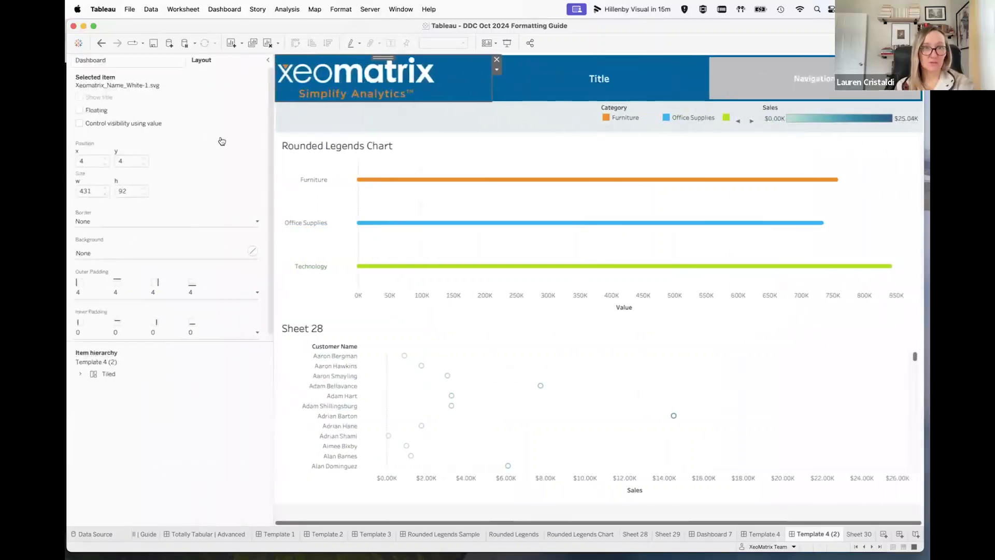
{"action": "left_click", "coordinate": [154, 64]}
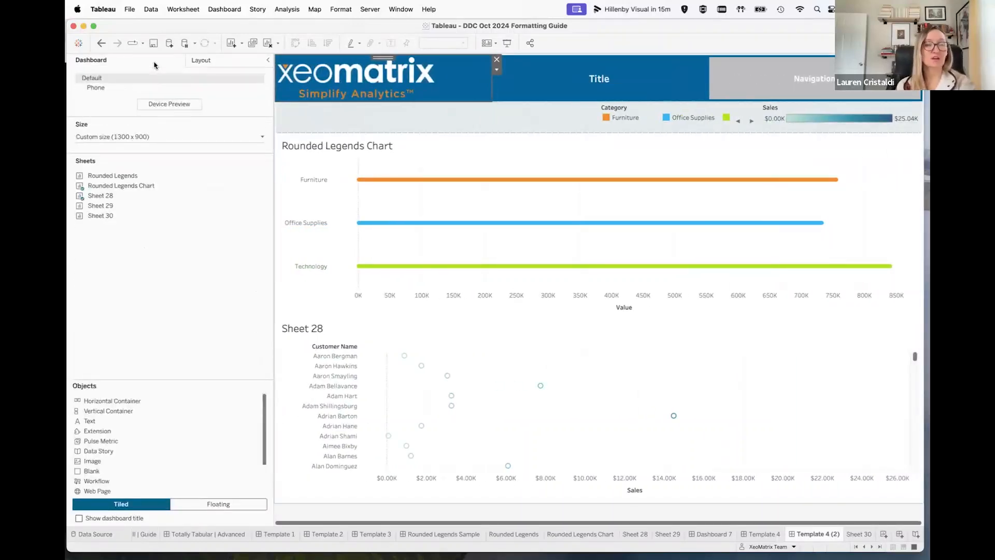
Swap the Rounded Legends Chart on the dashboard for Sheet 30, and swap the Rounded Legends Chart back in
{"action": "mouse_move", "coordinate": [98, 209]}
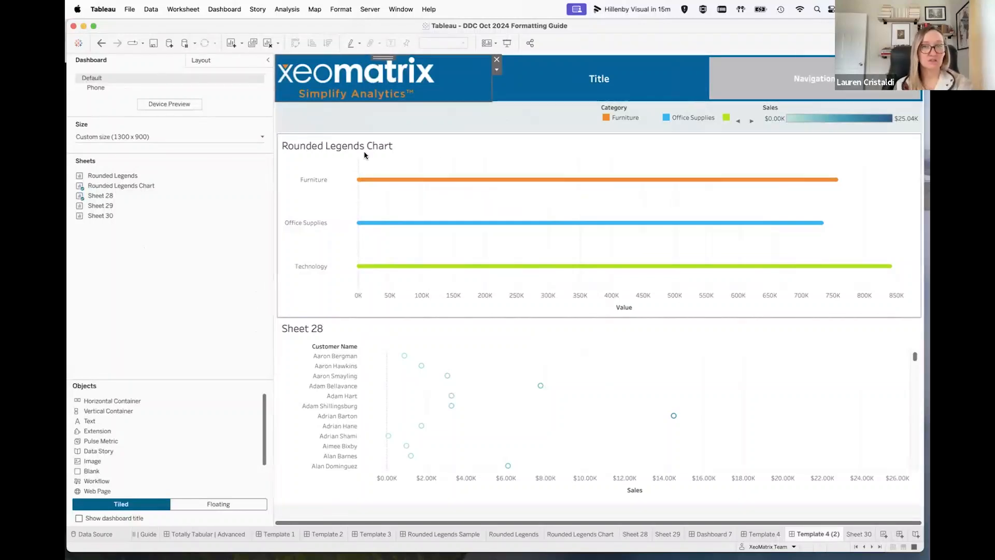
{"action": "left_click", "coordinate": [309, 158]}
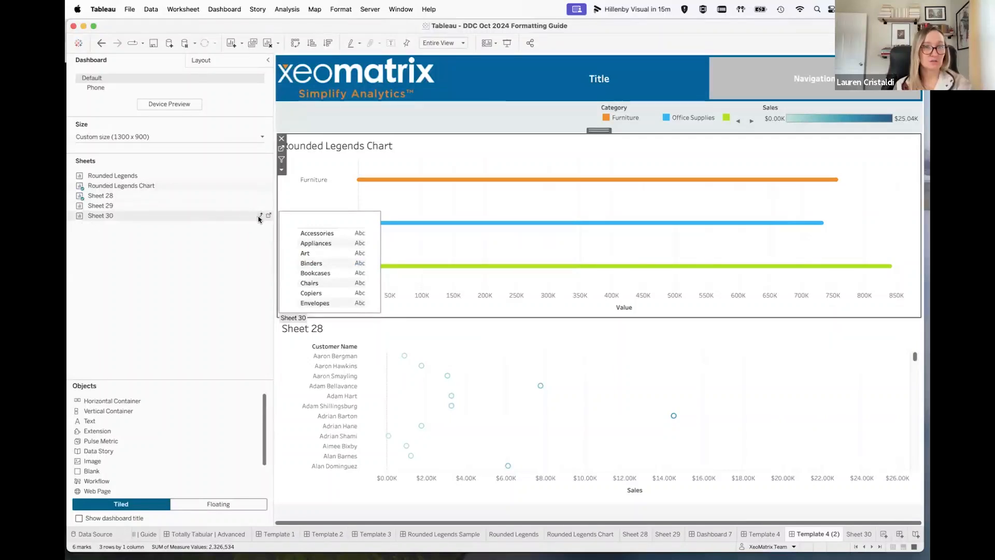
{"action": "left_click", "coordinate": [259, 215]}
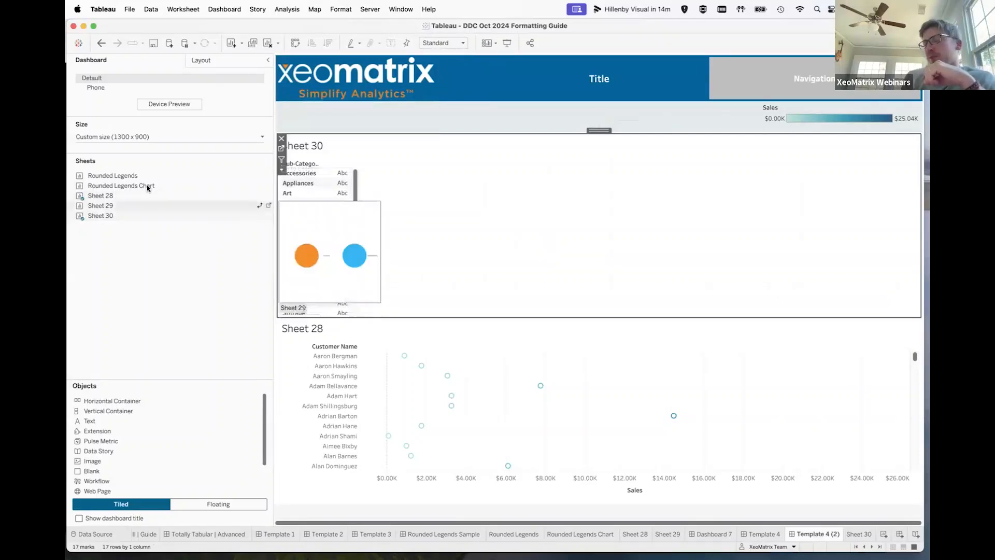
{"action": "mouse_move", "coordinate": [148, 187]}
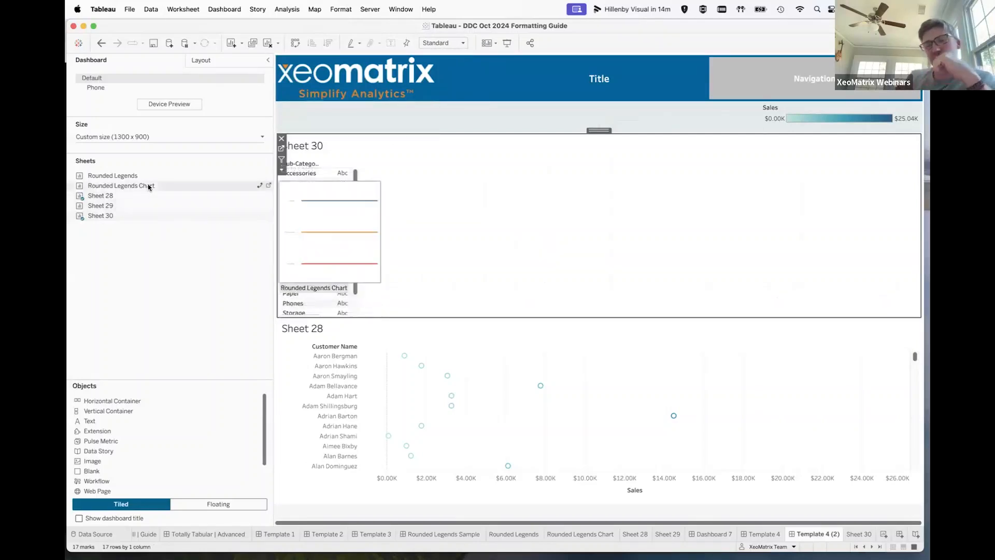
{"action": "left_click", "coordinate": [260, 186]}
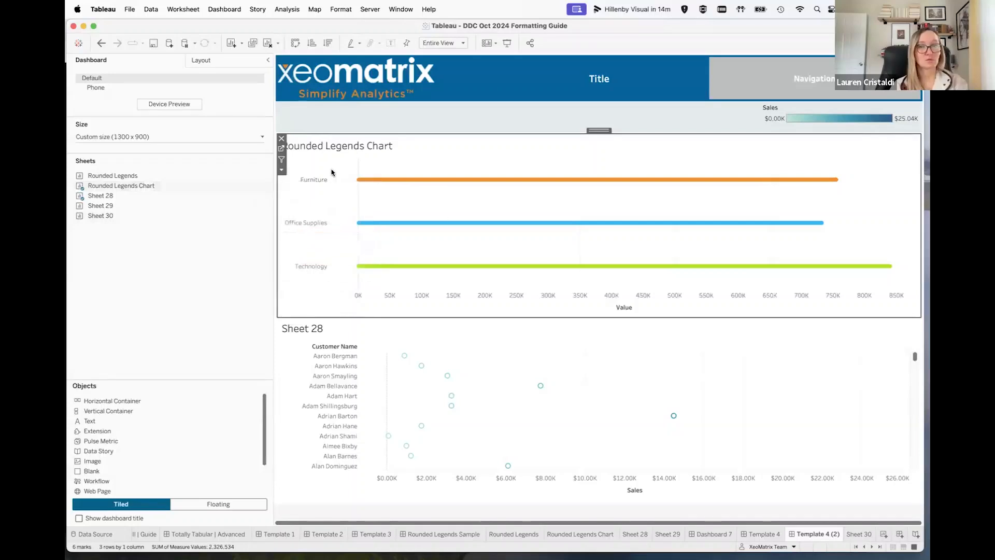
Set the inner padding of the Rounded Legends Chart to 20 on all sides
{"action": "left_click", "coordinate": [212, 62]}
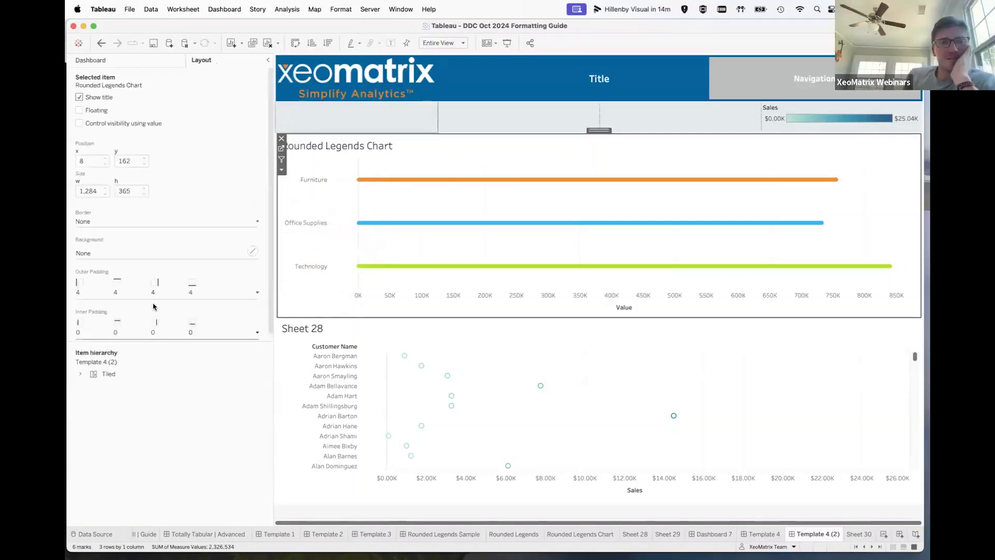
{"action": "left_click", "coordinate": [153, 330]}
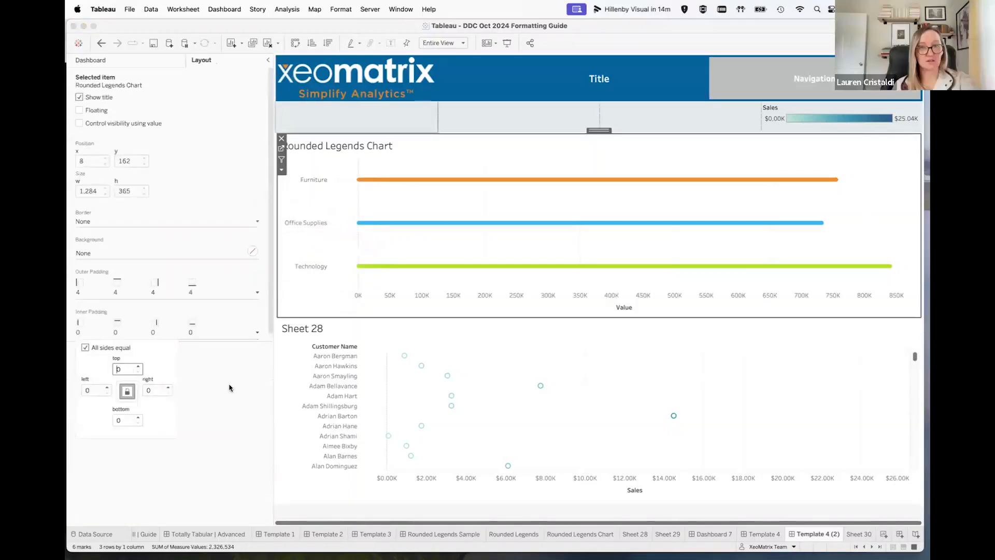
{"action": "type", "text": "20"}
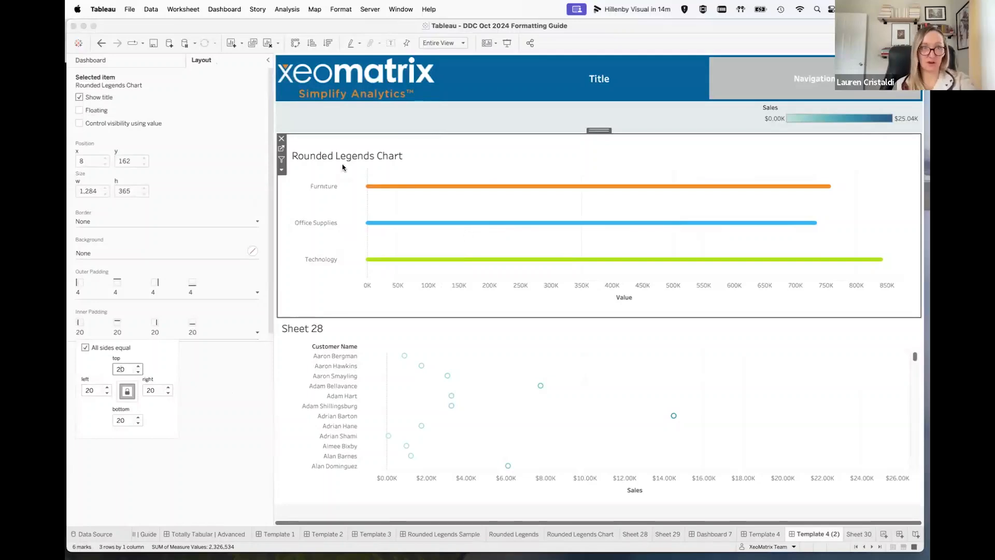
Bring back the dashboard's sheet list, swap the padded Rounded Legends Chart for Sheet 30, and swap the Rounded Legends Chart back in
{"action": "left_click", "coordinate": [131, 60]}
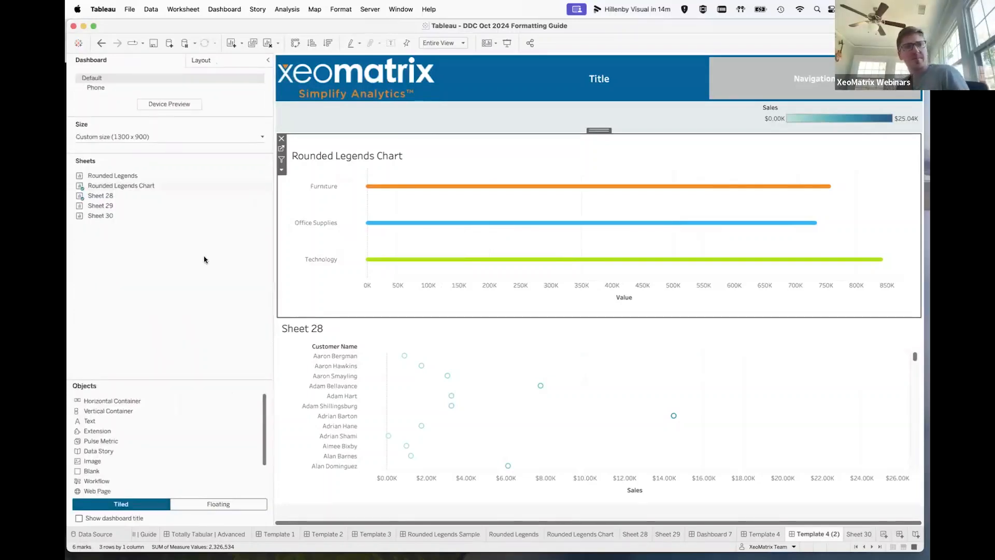
{"action": "mouse_move", "coordinate": [234, 205]}
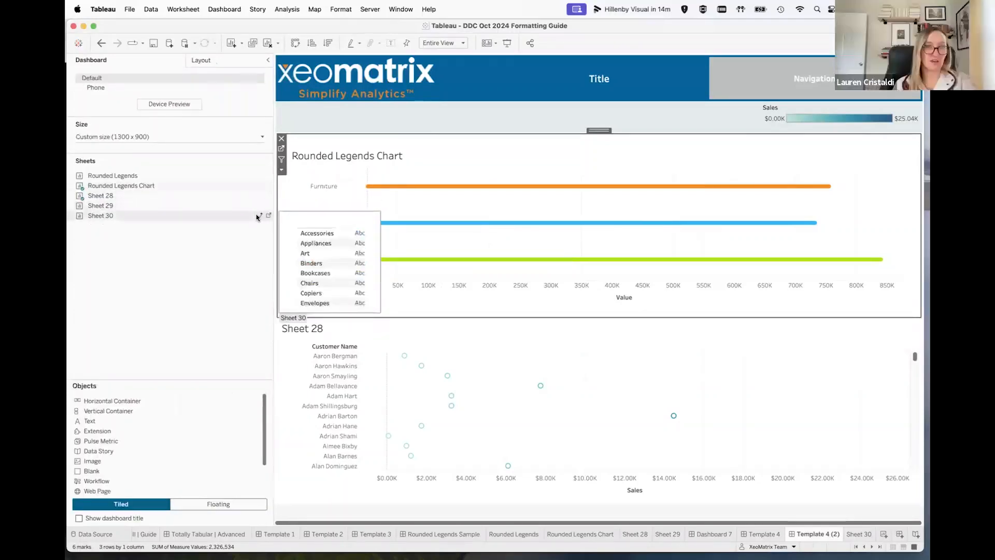
{"action": "left_click", "coordinate": [259, 217]}
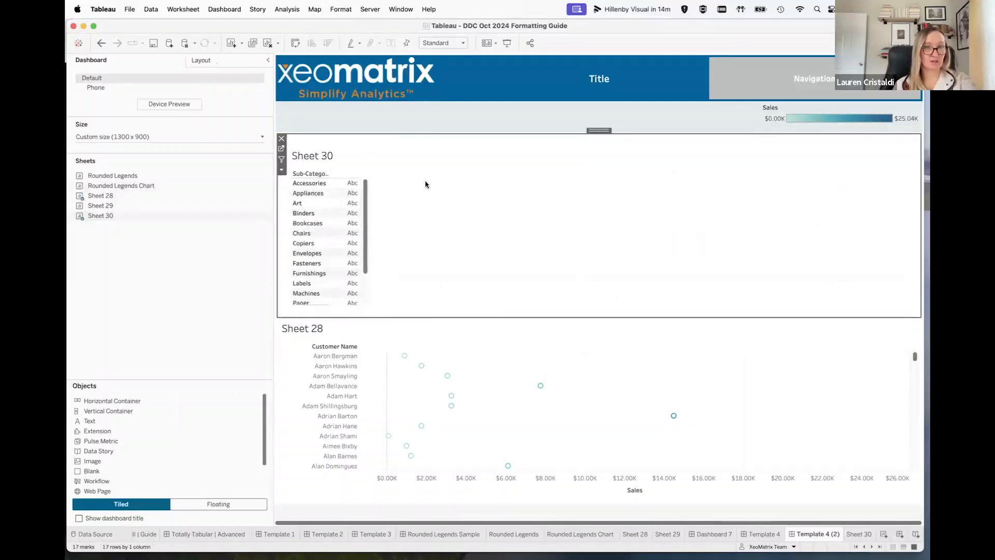
{"action": "mouse_move", "coordinate": [200, 185]}
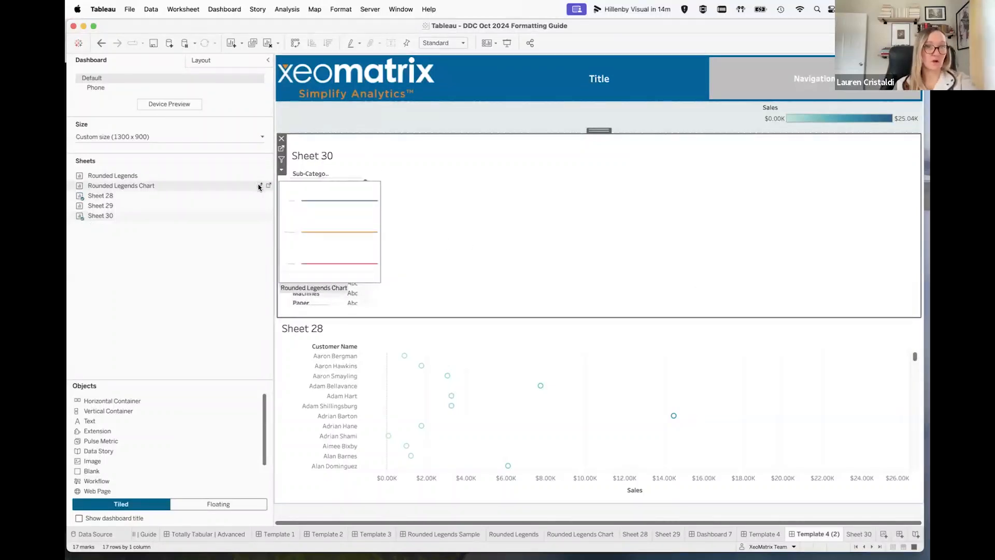
{"action": "left_click", "coordinate": [259, 186]}
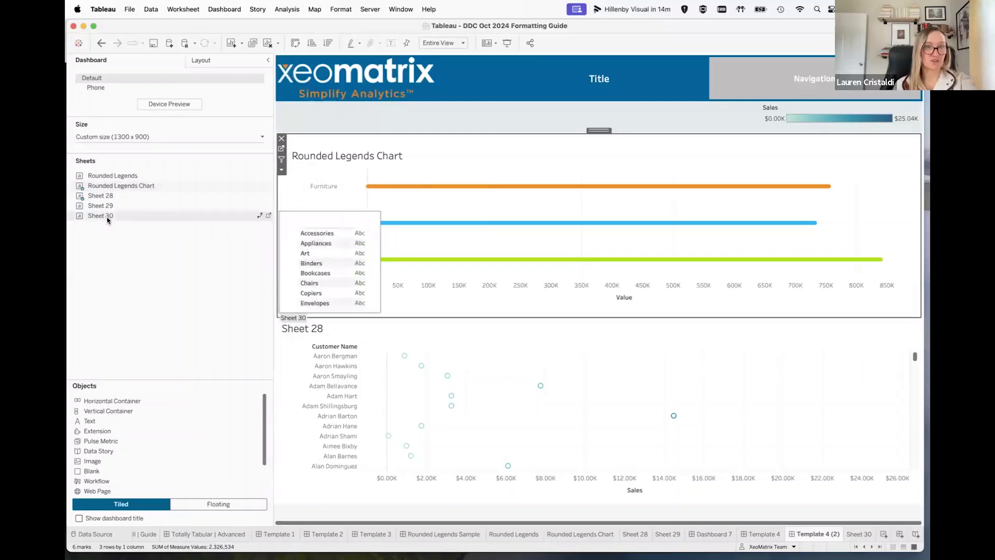
Place Sheet 30 between the Rounded Legends Chart and Sheet 28, and remove it from the dashboard again
{"action": "left_click_drag", "start_coordinate": [434, 334], "coordinate": [439, 320]}
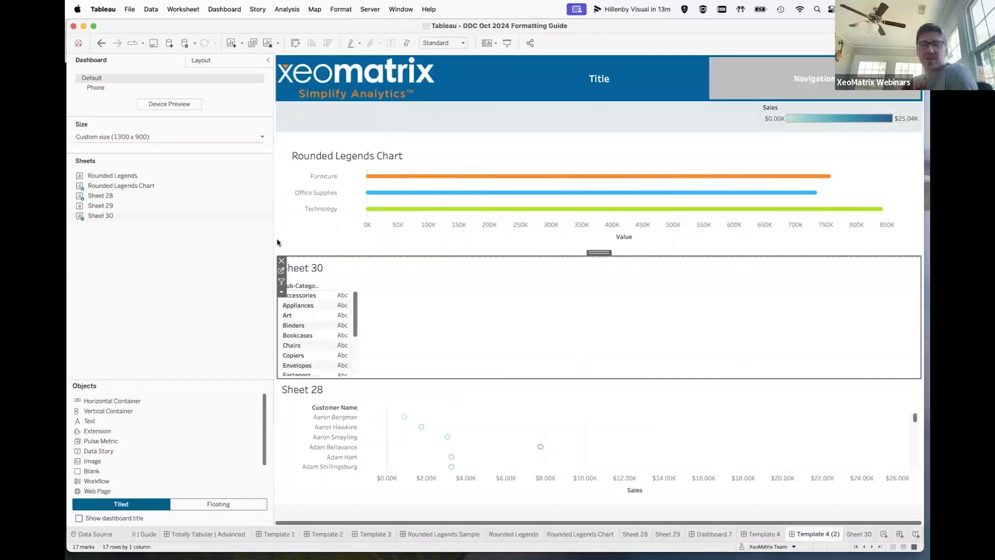
{"action": "mouse_move", "coordinate": [257, 217]}
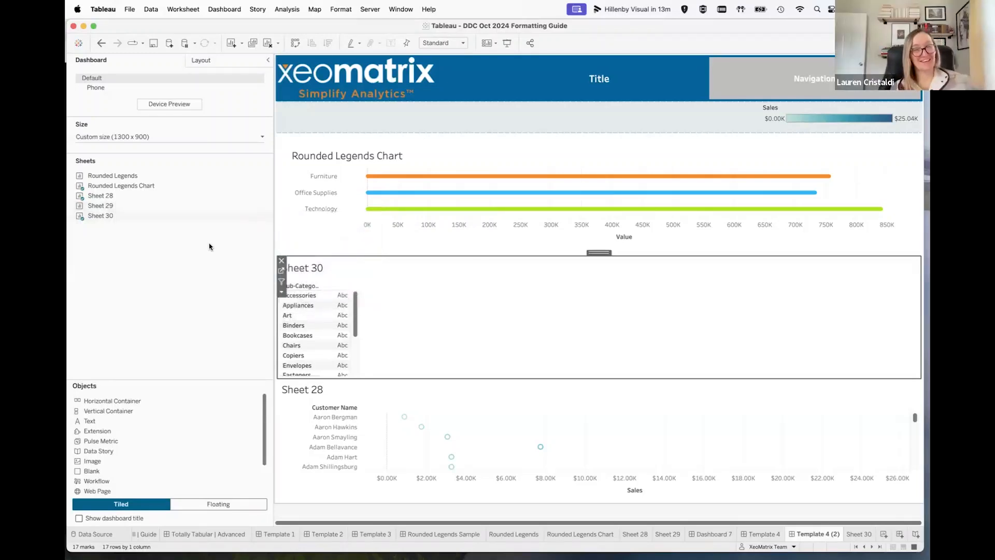
{"action": "left_click", "coordinate": [282, 260]}
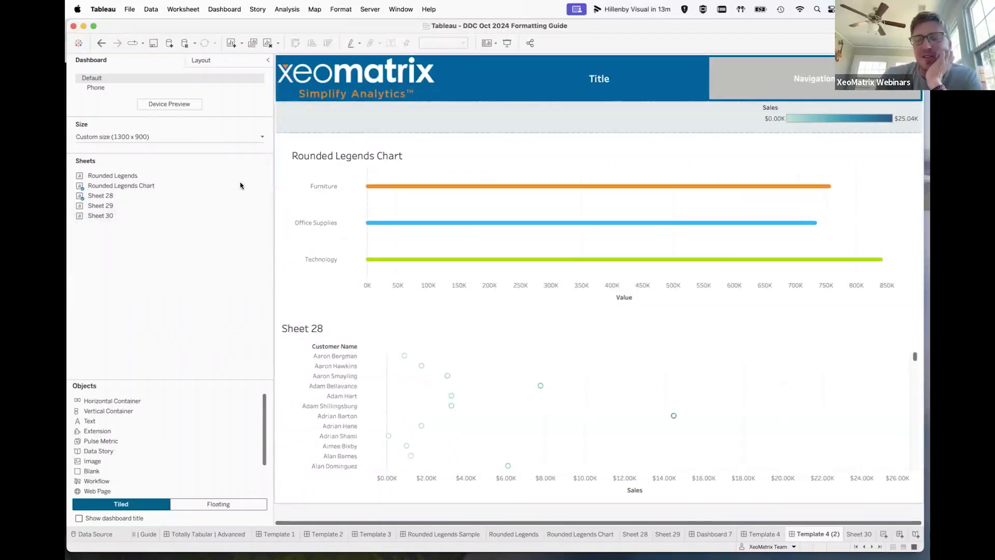
Collapse the side pane and open the Template 1 dashboard
{"action": "left_click", "coordinate": [267, 61]}
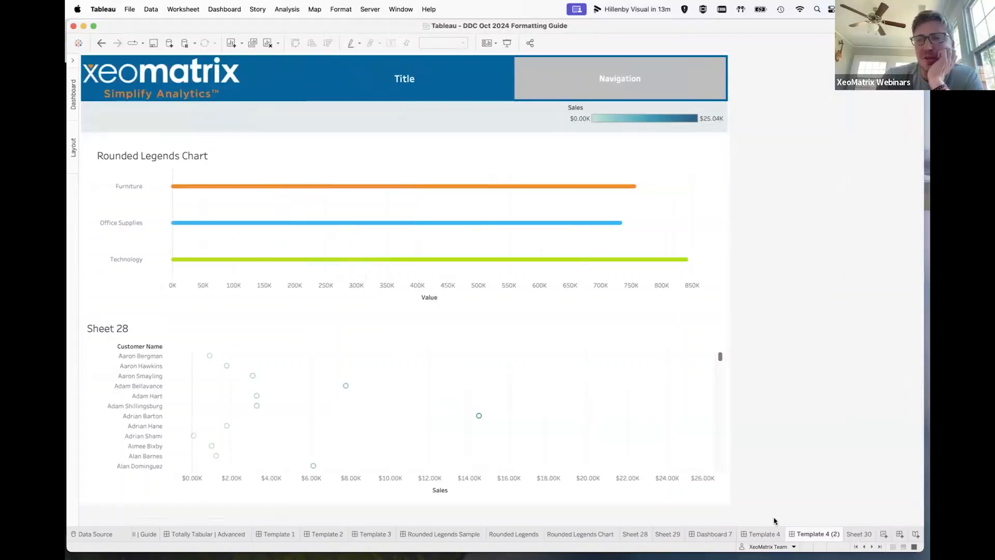
{"action": "mouse_move", "coordinate": [761, 533]}
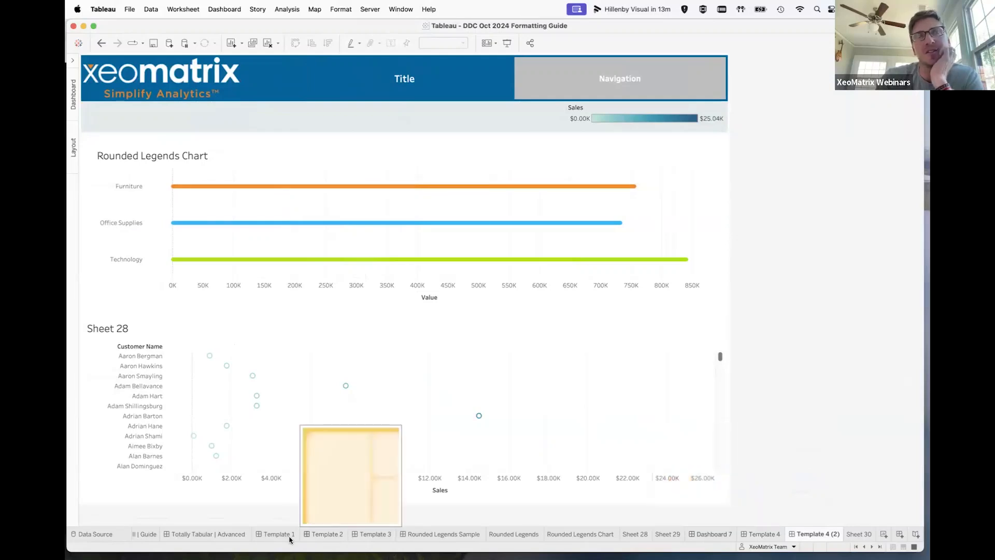
{"action": "mouse_move", "coordinate": [282, 538]}
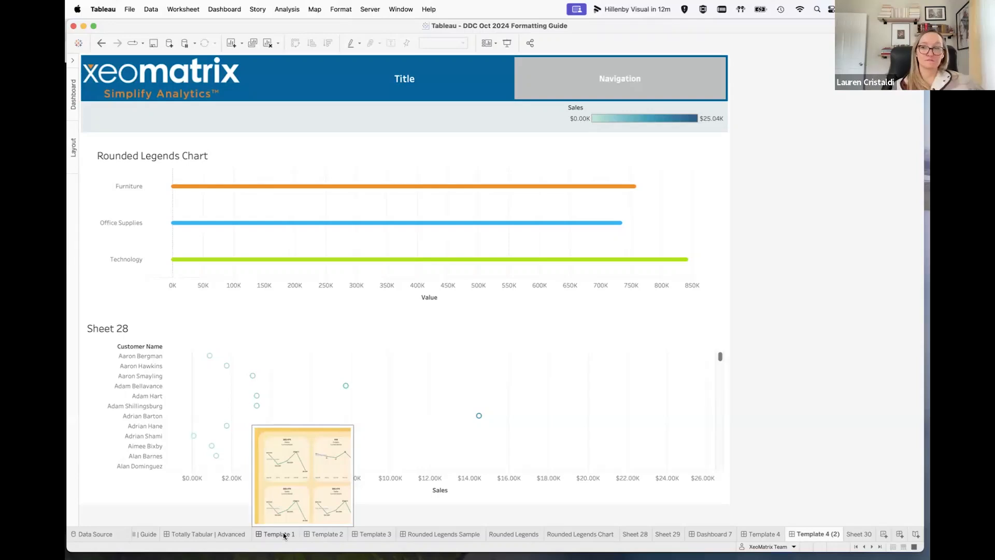
{"action": "left_click", "coordinate": [283, 534]}
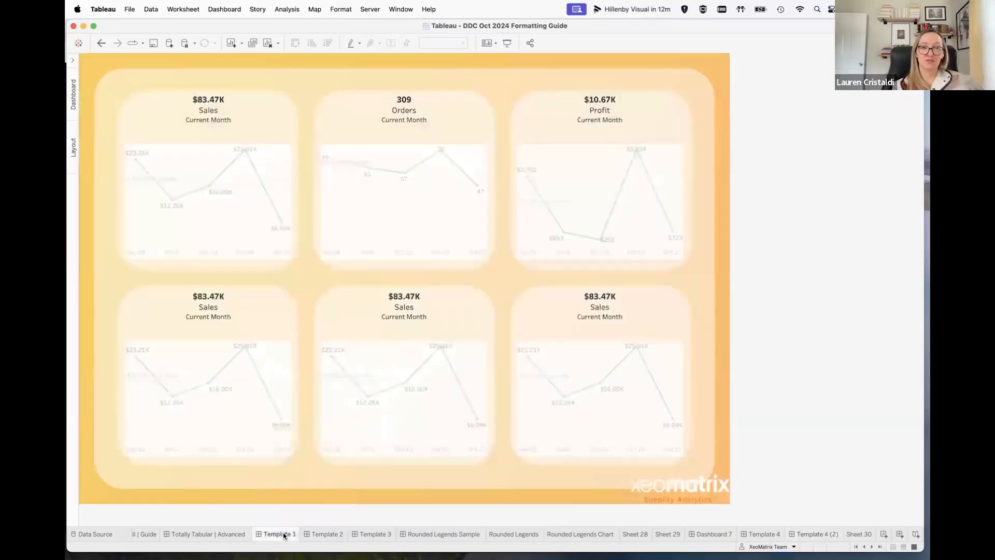
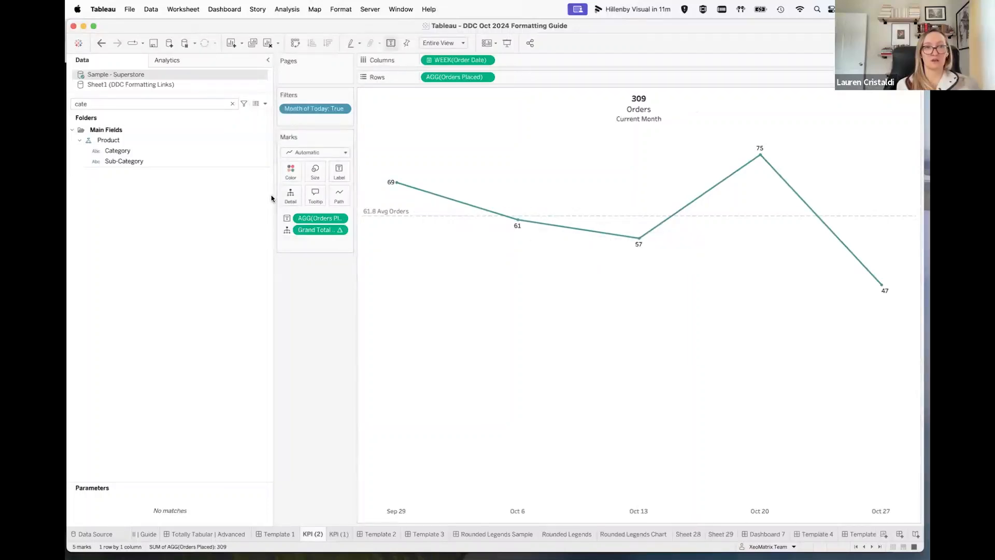
On the KPI (2) sheet, search the fields for "gran", examine the Grand Total Orders KPI calculation, and close it without changes
{"action": "left_click_drag", "start_coordinate": [273, 197], "coordinate": [191, 196]}
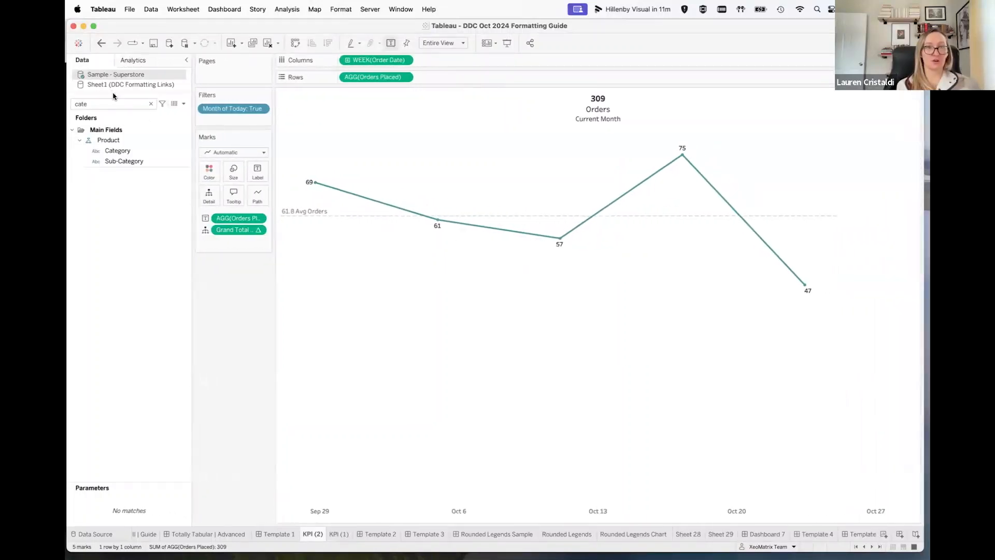
{"action": "double_click", "coordinate": [102, 104]}
{"action": "type", "text": "gran"}
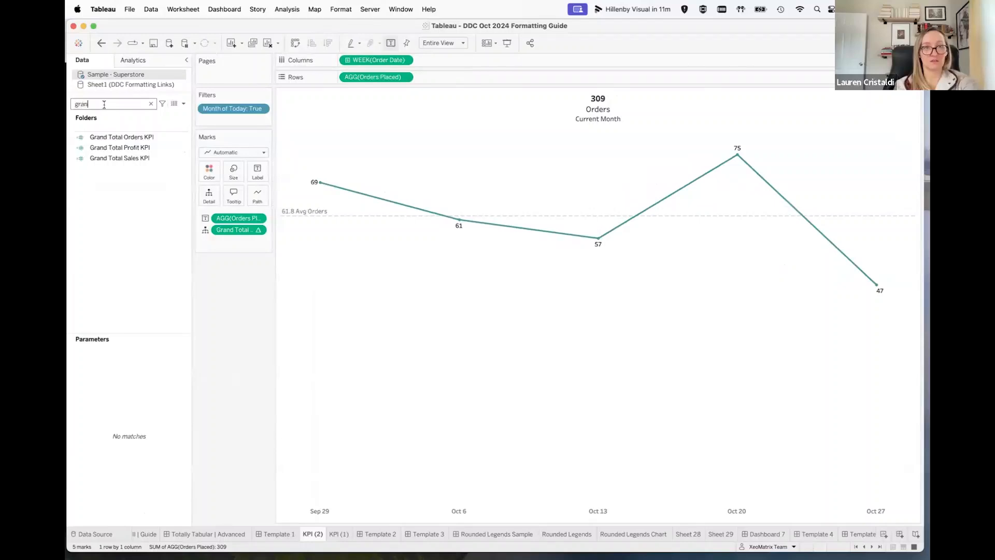
{"action": "left_click", "coordinate": [184, 137]}
{"action": "left_click", "coordinate": [185, 137]}
{"action": "left_click", "coordinate": [208, 181]}
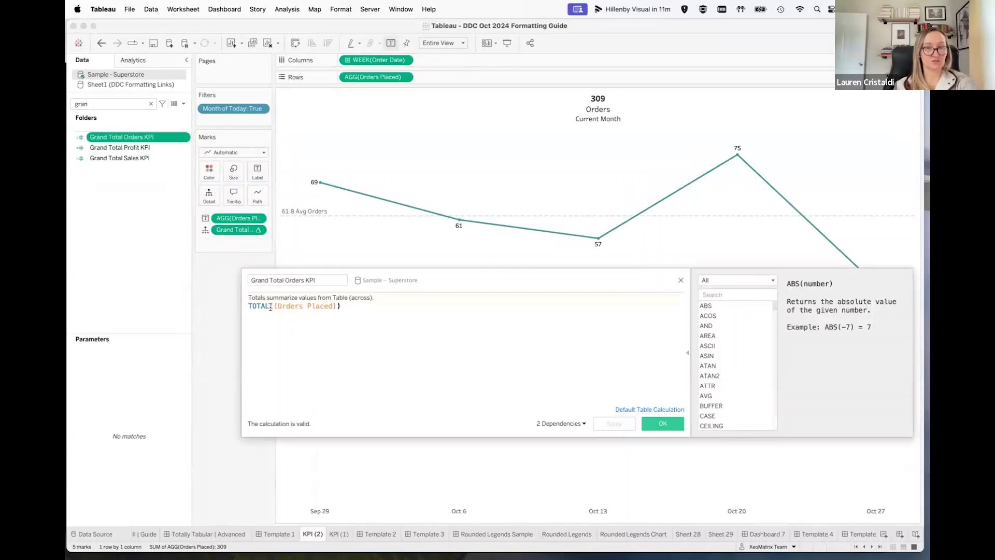
{"action": "left_click", "coordinate": [287, 306]}
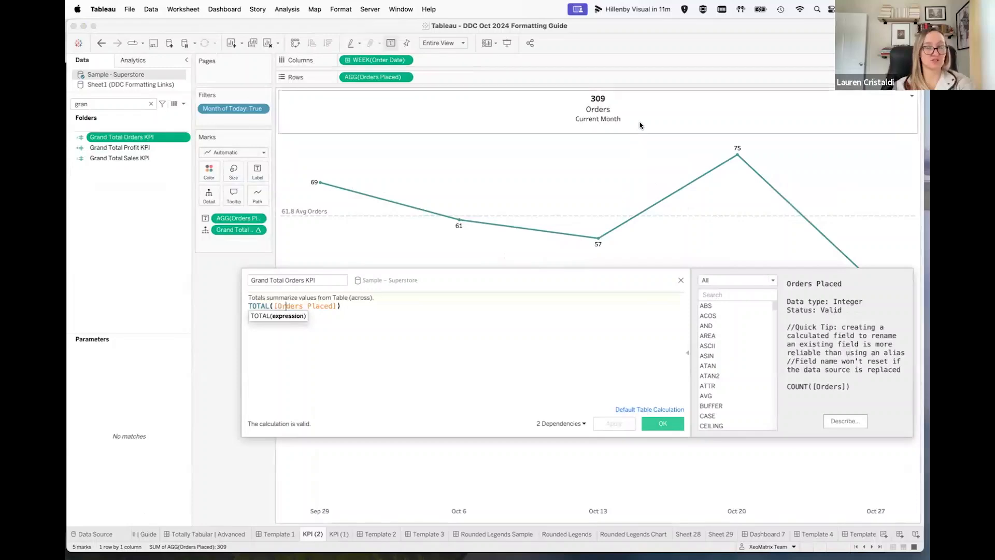
{"action": "left_click", "coordinate": [682, 281]}
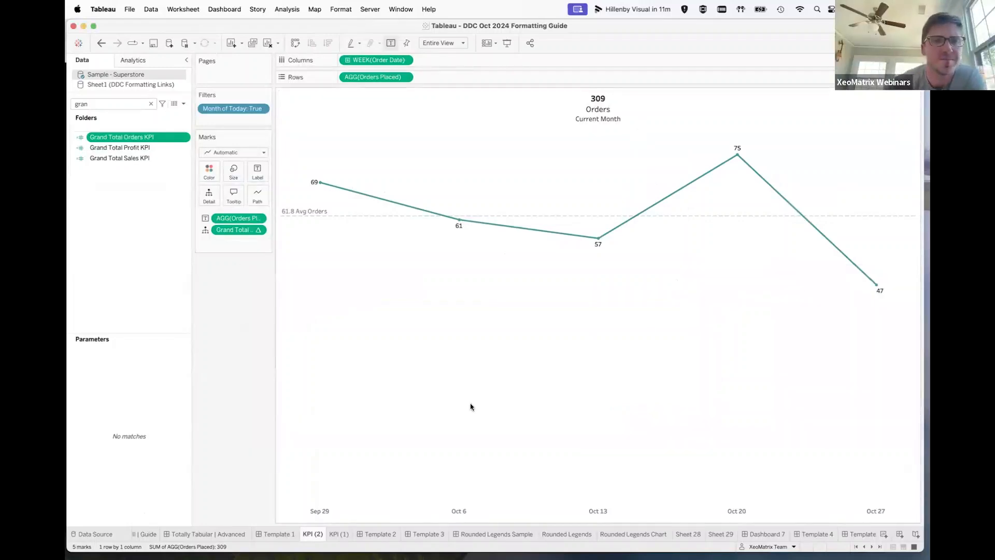
Return to the Template 1 dashboard, deselect the Orders KPI, and create a new blank worksheet
{"action": "left_click", "coordinate": [282, 533]}
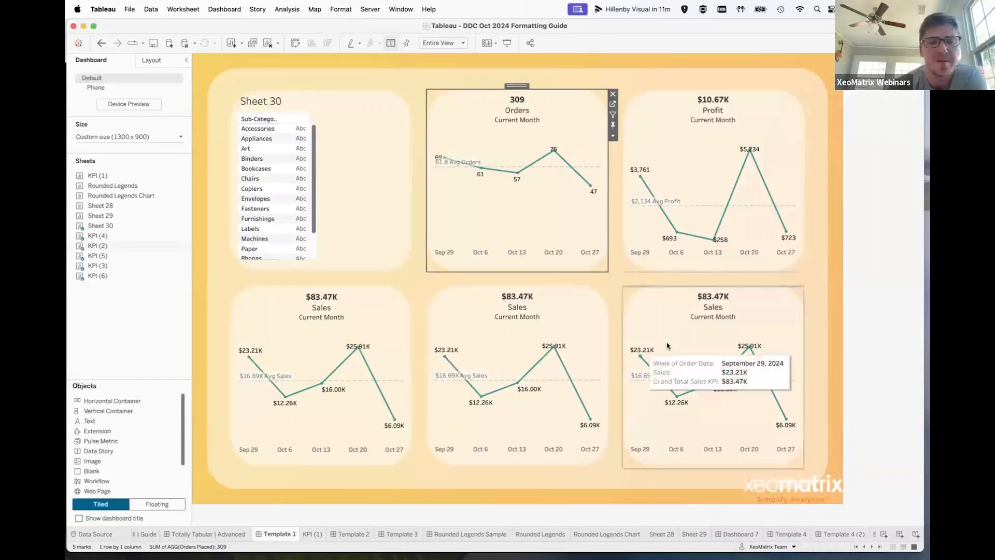
{"action": "left_click", "coordinate": [865, 248]}
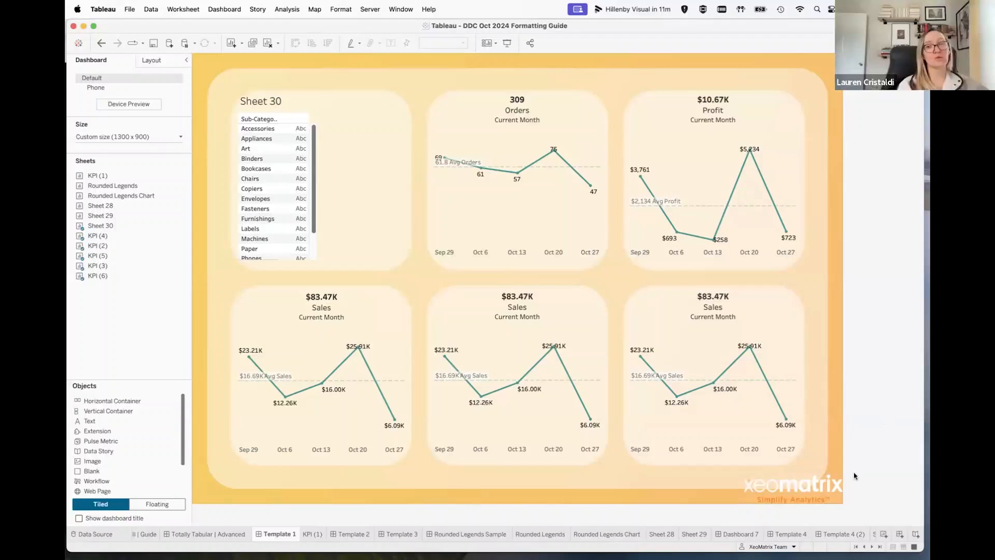
{"action": "left_click", "coordinate": [883, 535]}
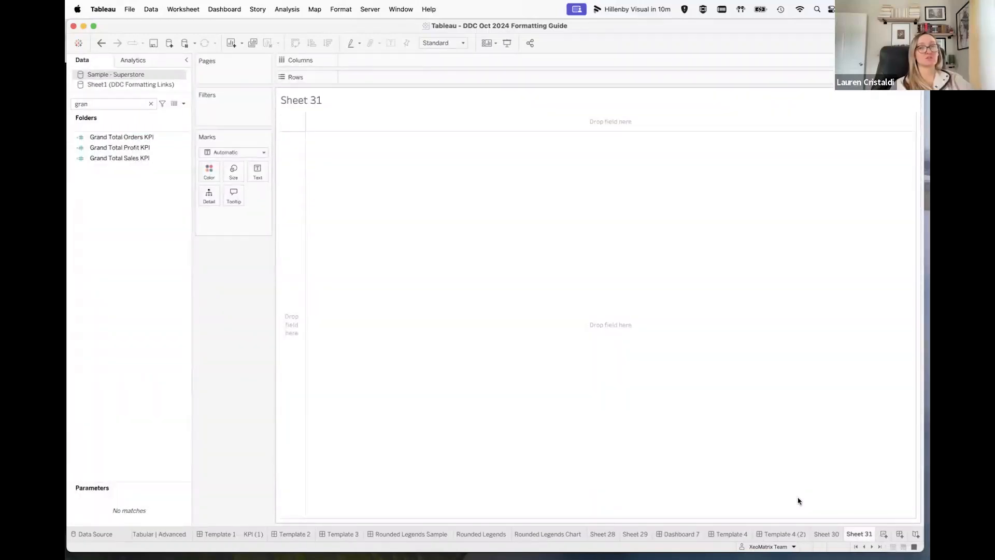
On Sheet 29, review the color palettes available for the Category colors and cancel the color editing
{"action": "left_click", "coordinate": [632, 535]}
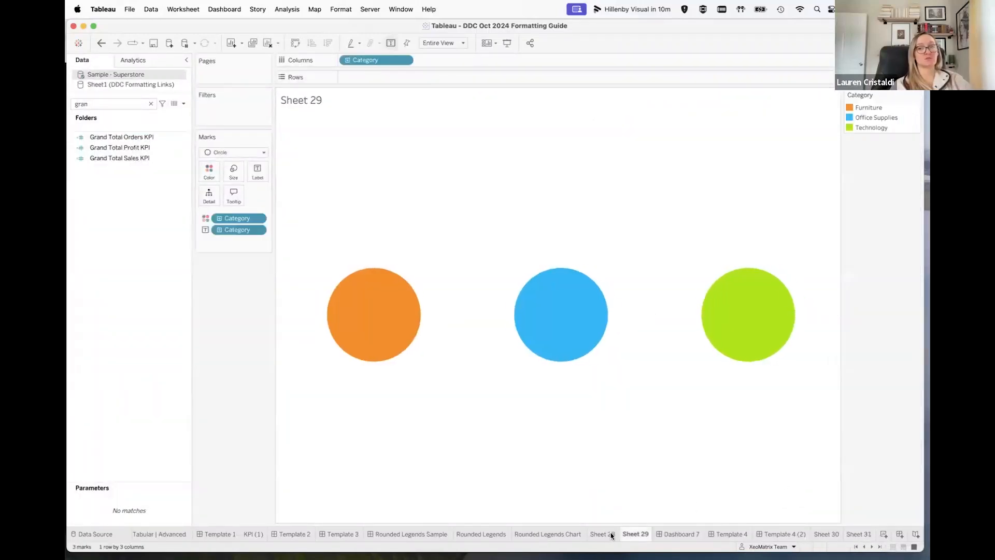
{"action": "double_click", "coordinate": [851, 107]}
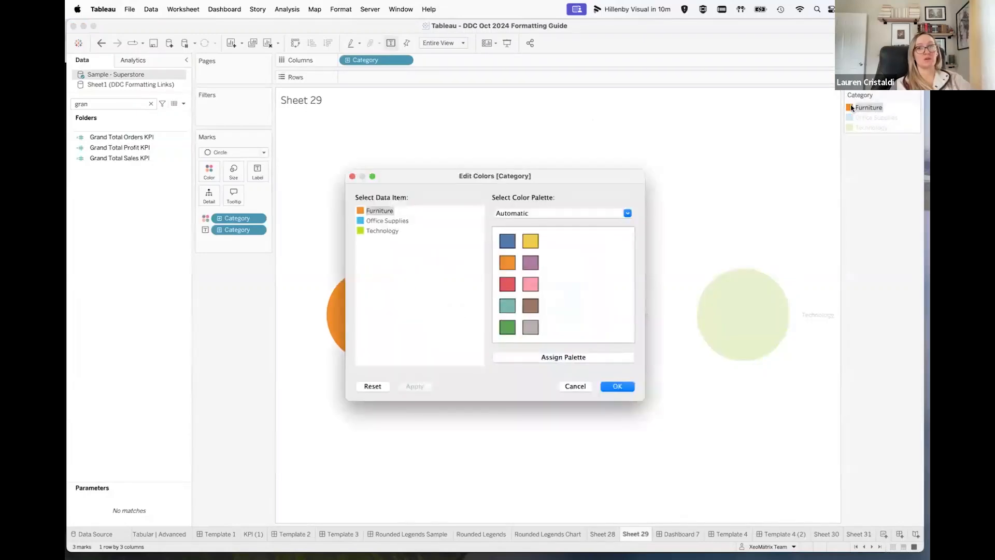
{"action": "left_click", "coordinate": [518, 214]}
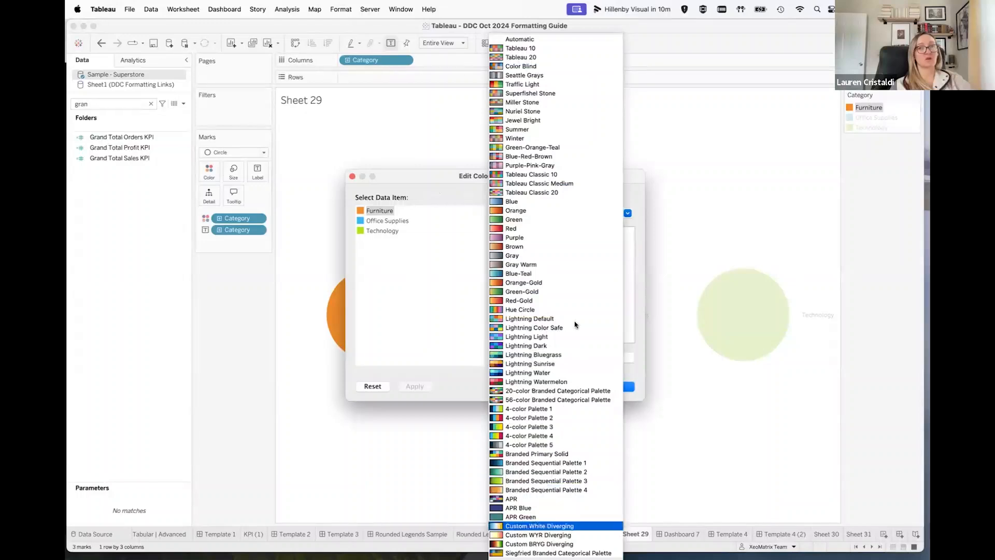
{"action": "left_click", "coordinate": [451, 328]}
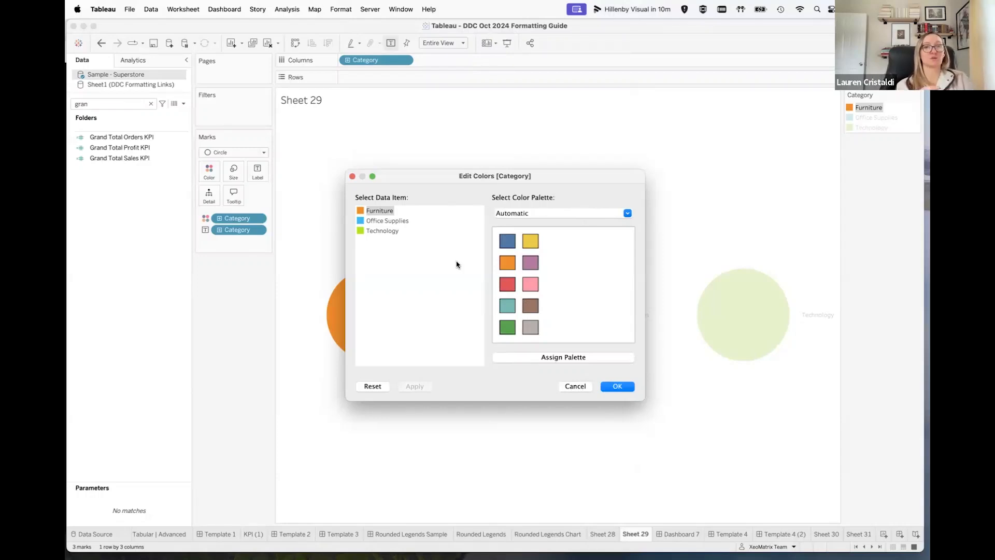
{"action": "left_click", "coordinate": [569, 386]}
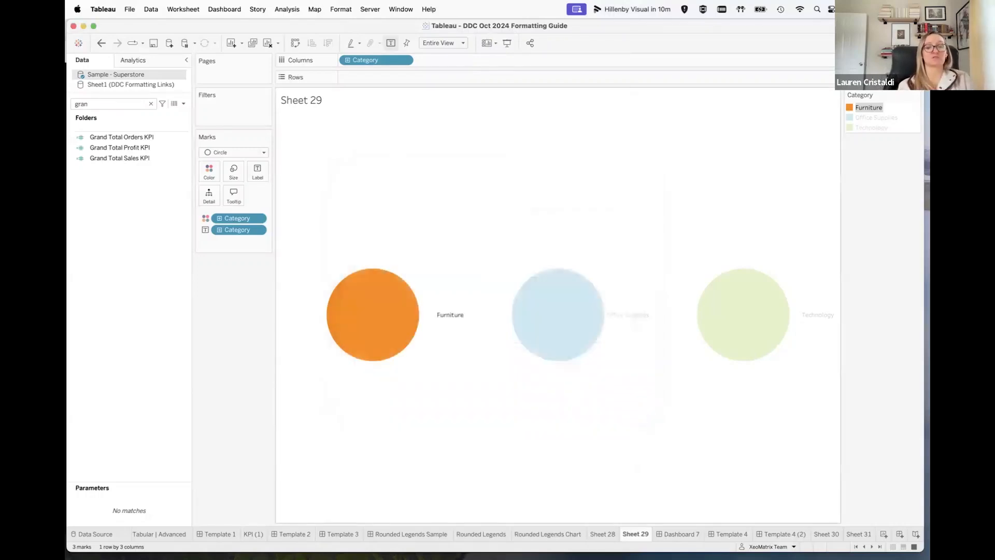
On the Template 4 dashboard, select the horizontal container holding the legends and examine its background color options in the layout settings
{"action": "left_click", "coordinate": [677, 532]}
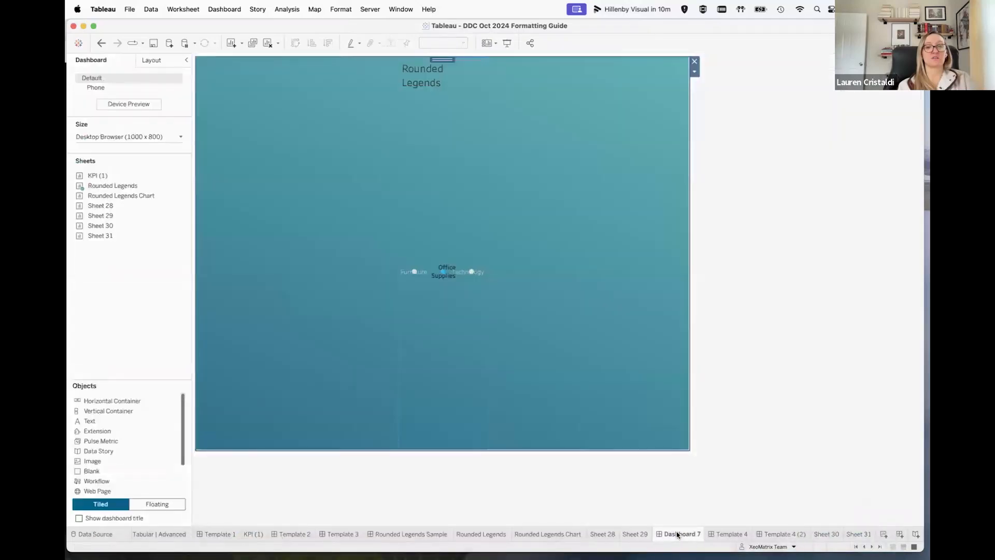
{"action": "left_click", "coordinate": [720, 533]}
{"action": "left_click", "coordinate": [408, 114]}
{"action": "double_click", "coordinate": [436, 95]}
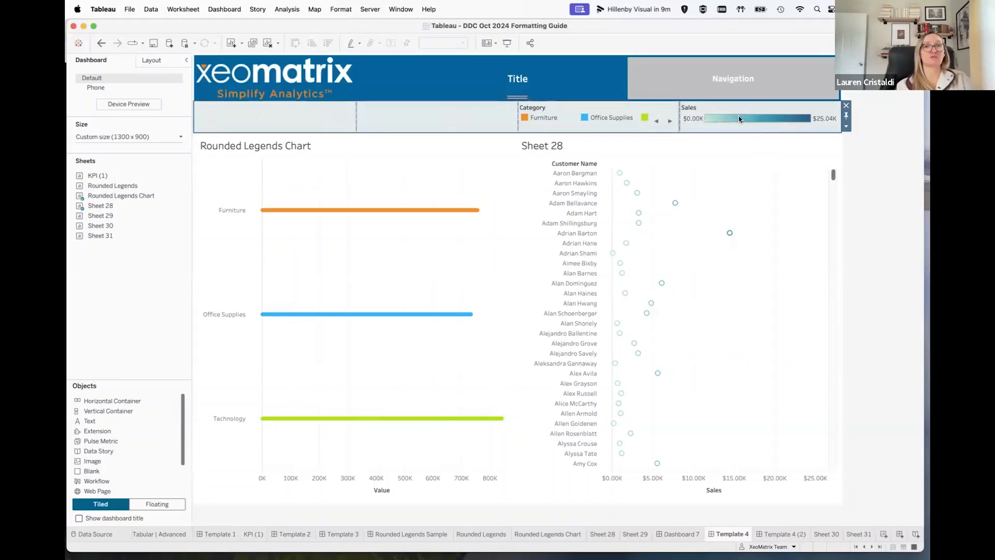
{"action": "left_click", "coordinate": [148, 60]}
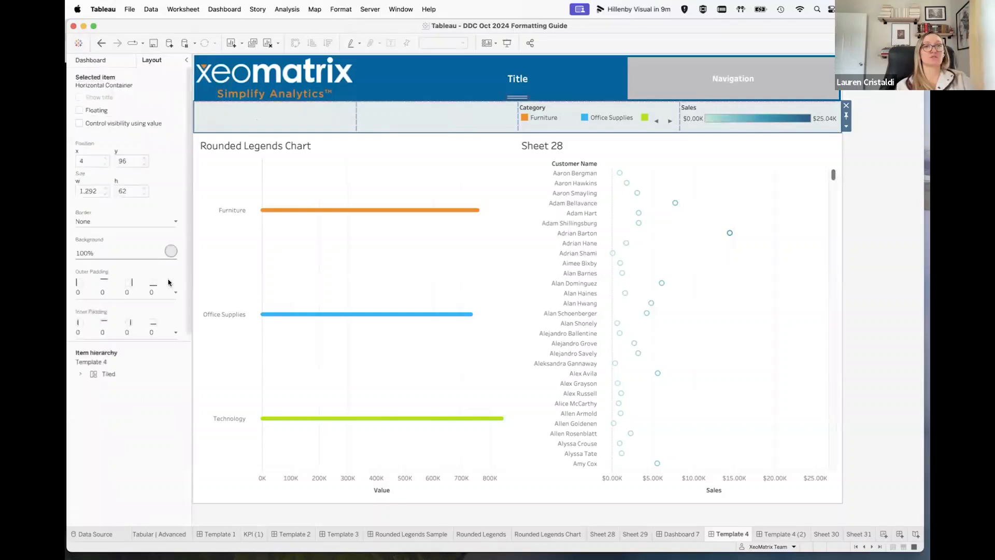
{"action": "left_click", "coordinate": [171, 252]}
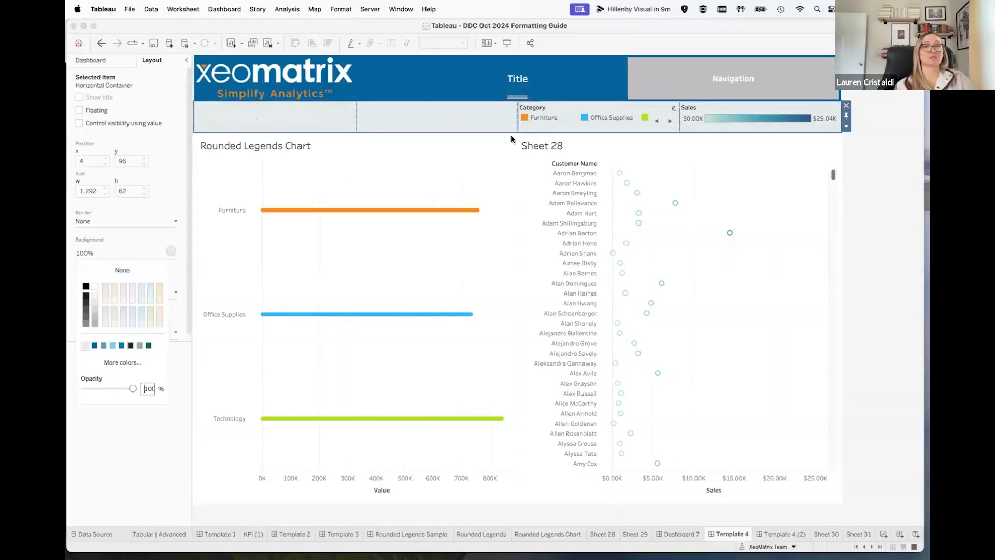
{"action": "left_click", "coordinate": [536, 125]}
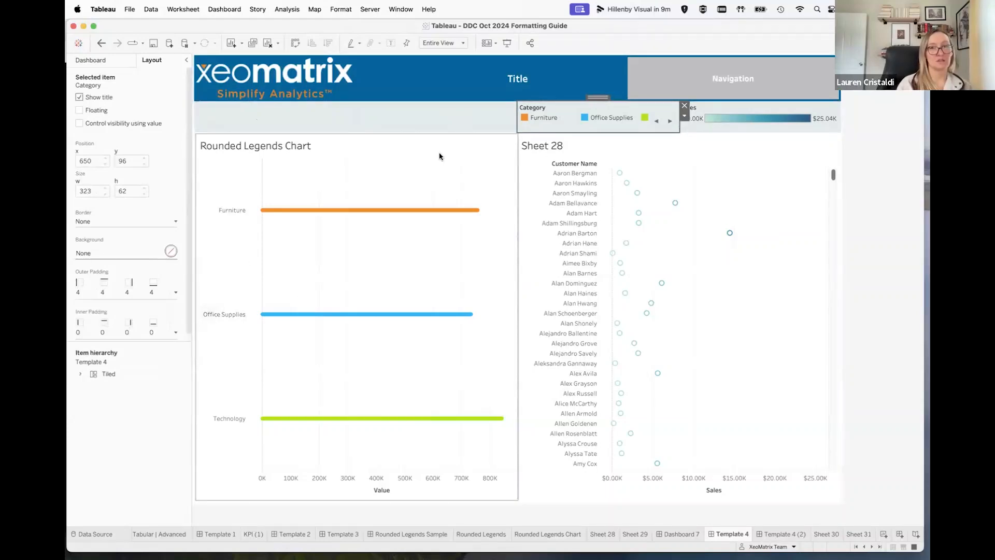
Show the Category filter of the Rounded Legends Chart on the Template 4 dashboard
{"action": "mouse_move", "coordinate": [612, 258]}
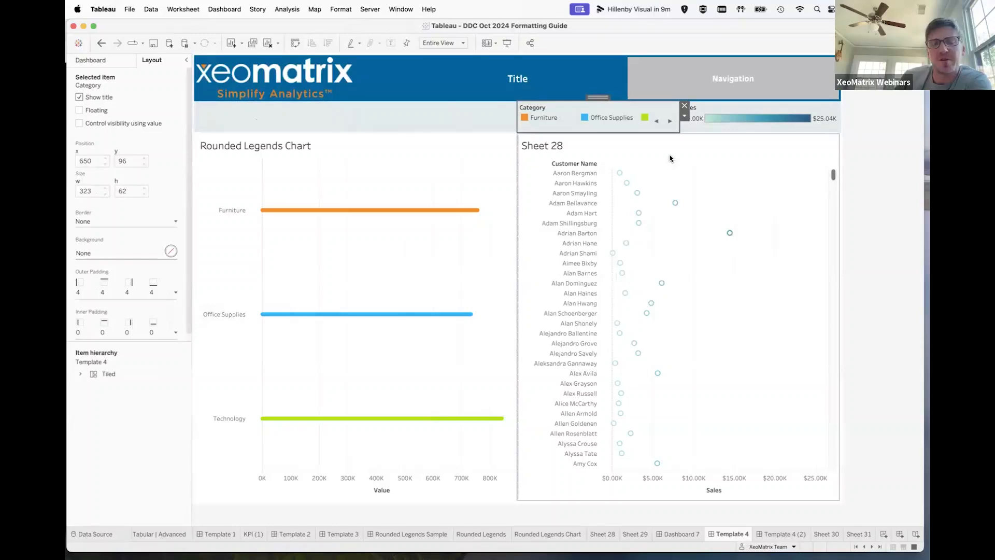
{"action": "left_click", "coordinate": [418, 152]}
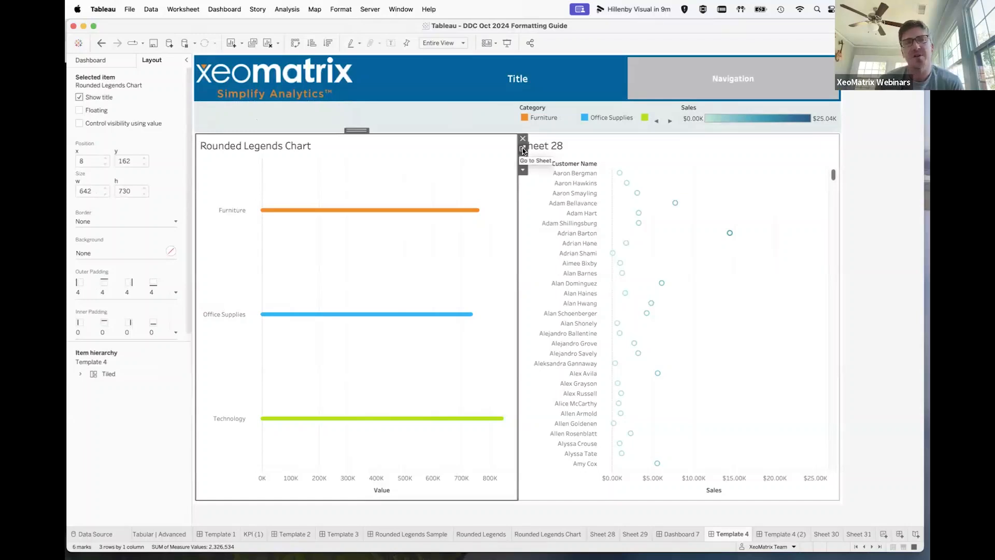
{"action": "left_click", "coordinate": [524, 172]}
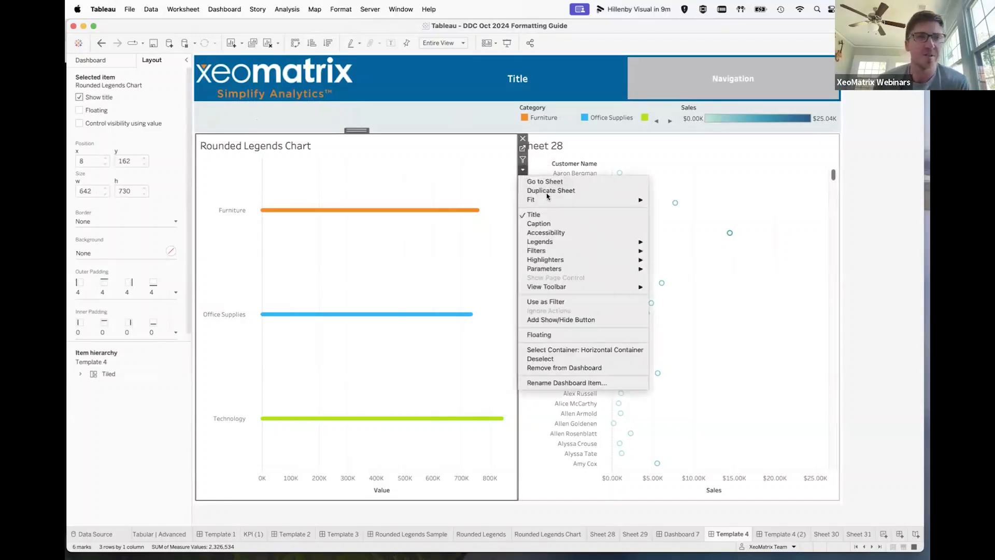
{"action": "mouse_move", "coordinate": [553, 250]}
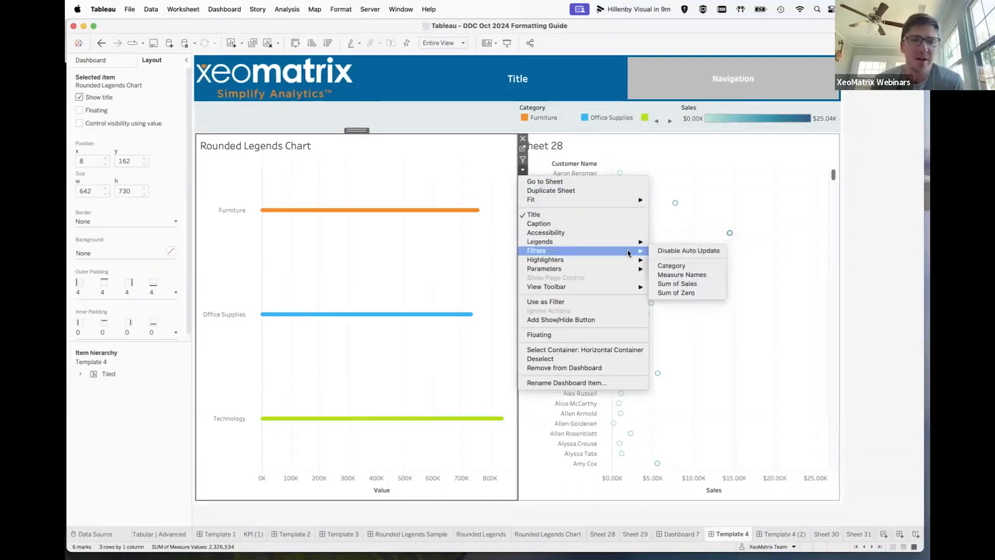
{"action": "left_click", "coordinate": [687, 266]}
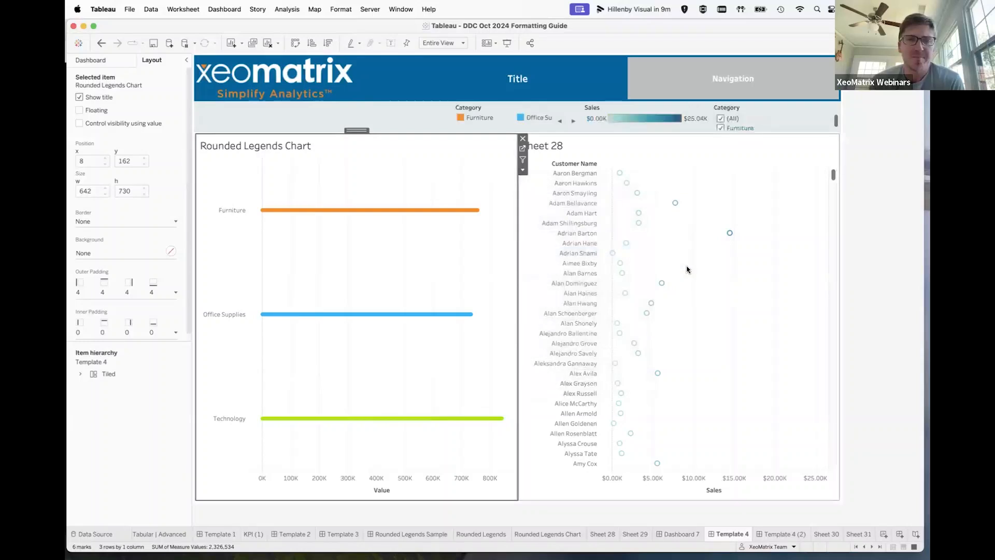
Change the Category filter's display to Multiple Values (dropdown)
{"action": "left_click", "coordinate": [760, 124]}
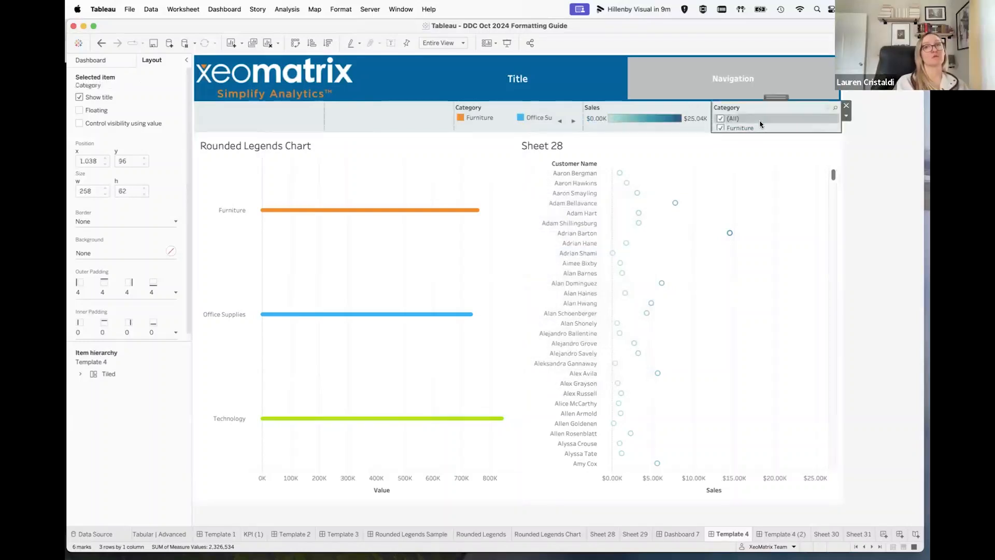
{"action": "left_click", "coordinate": [846, 117]}
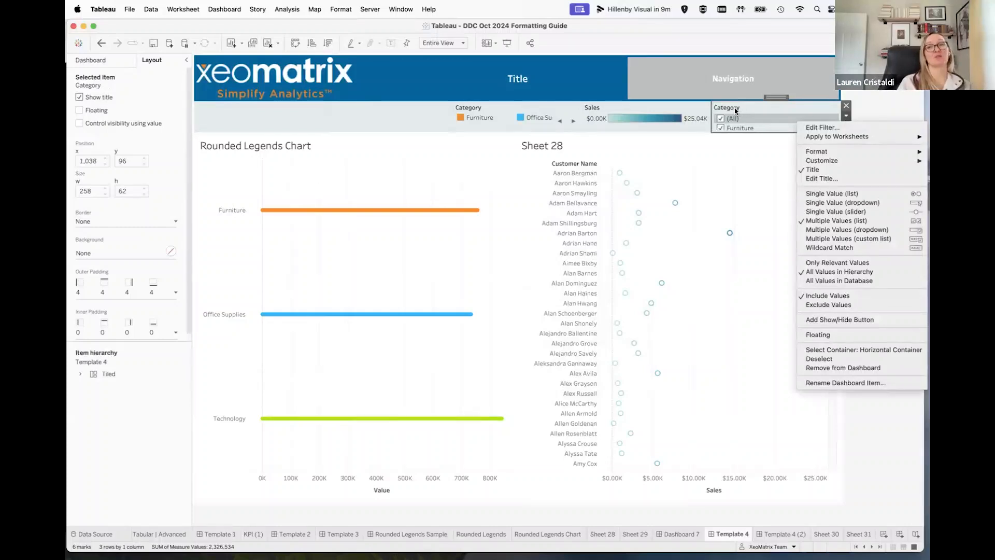
{"action": "left_click", "coordinate": [811, 229]}
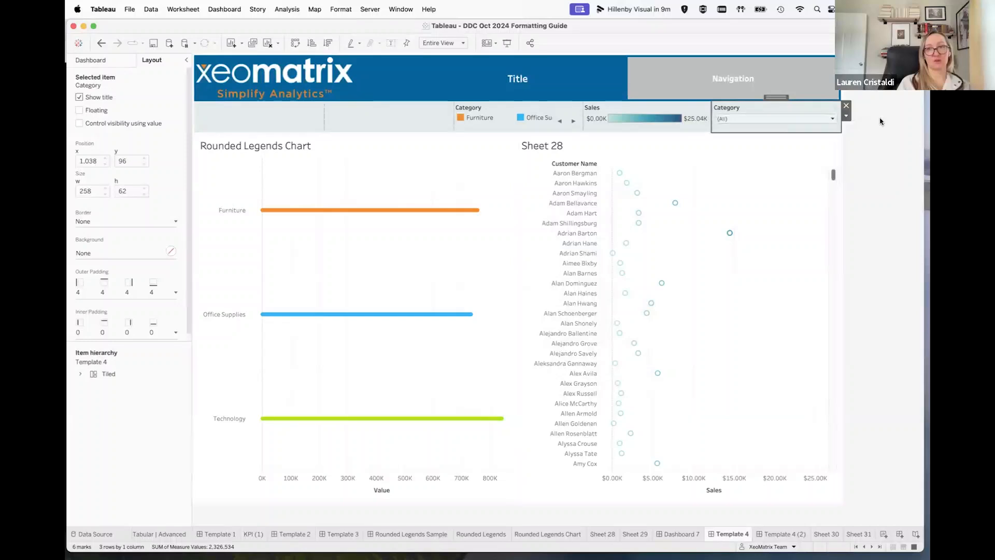
Open the formatting settings for all filter and set controls and examine the title font options
{"action": "left_click", "coordinate": [847, 118]}
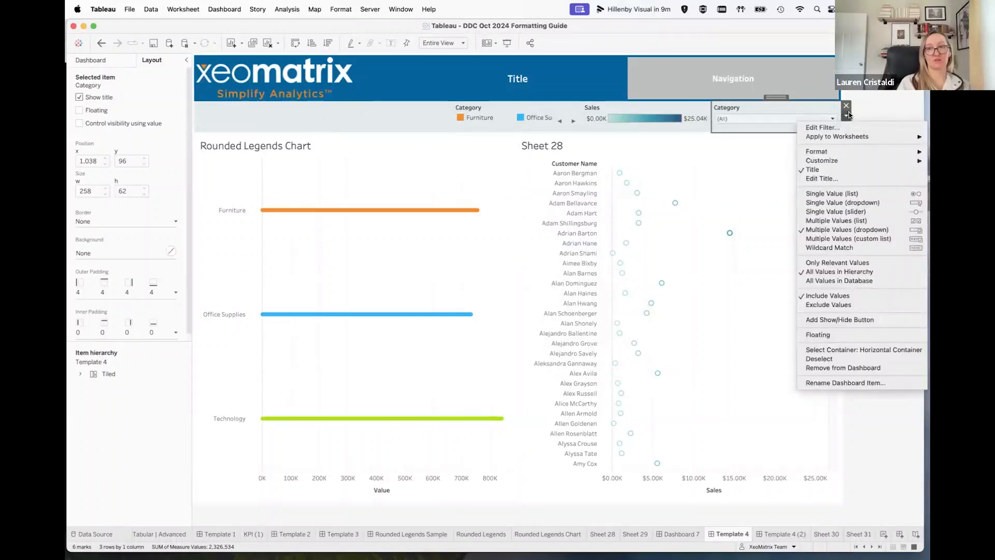
{"action": "mouse_move", "coordinate": [825, 162]}
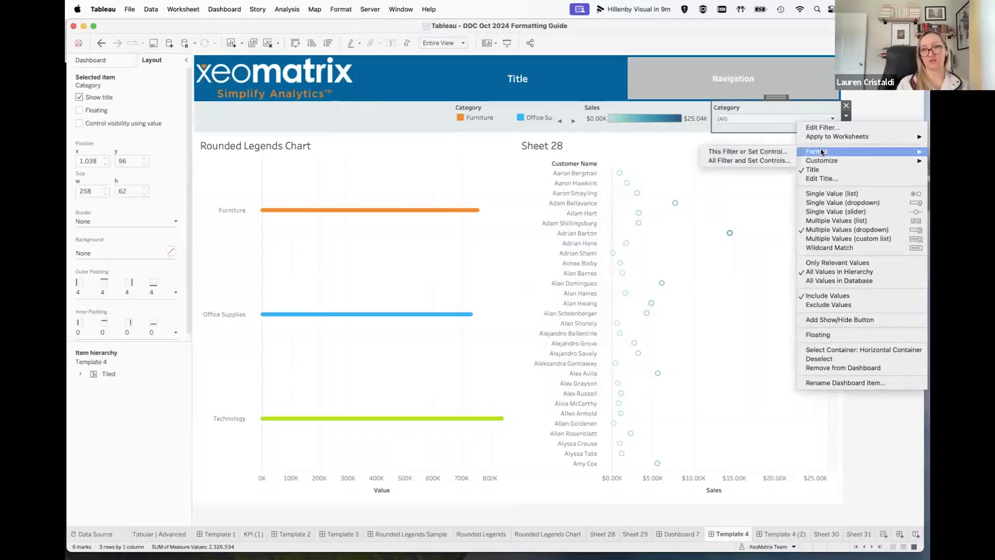
{"action": "left_click", "coordinate": [752, 161]}
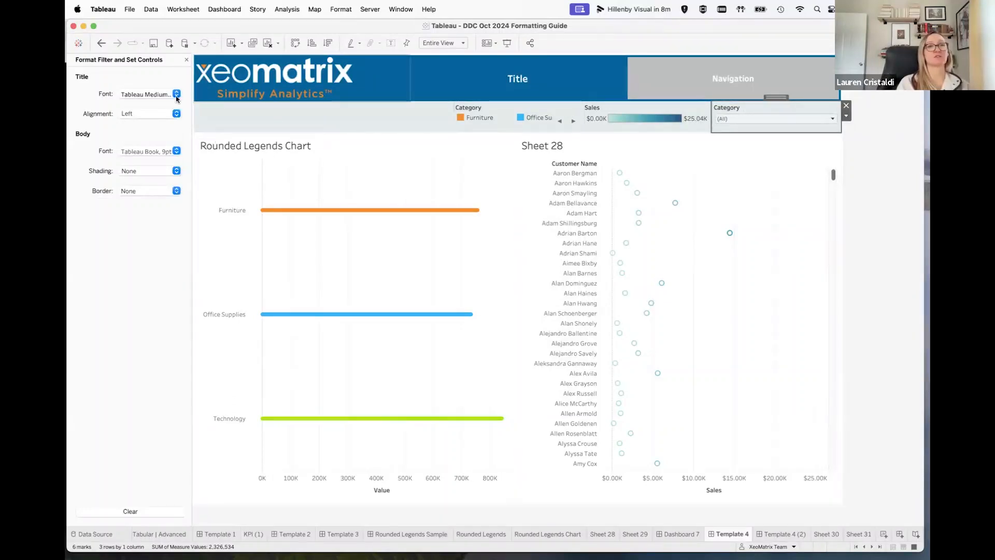
{"action": "left_click", "coordinate": [176, 94]}
{"action": "left_click", "coordinate": [379, 178]}
Show the Sum of Sales filter of the Rounded Legends Chart on the dashboard
{"action": "left_click", "coordinate": [386, 176]}
{"action": "left_click", "coordinate": [523, 169]}
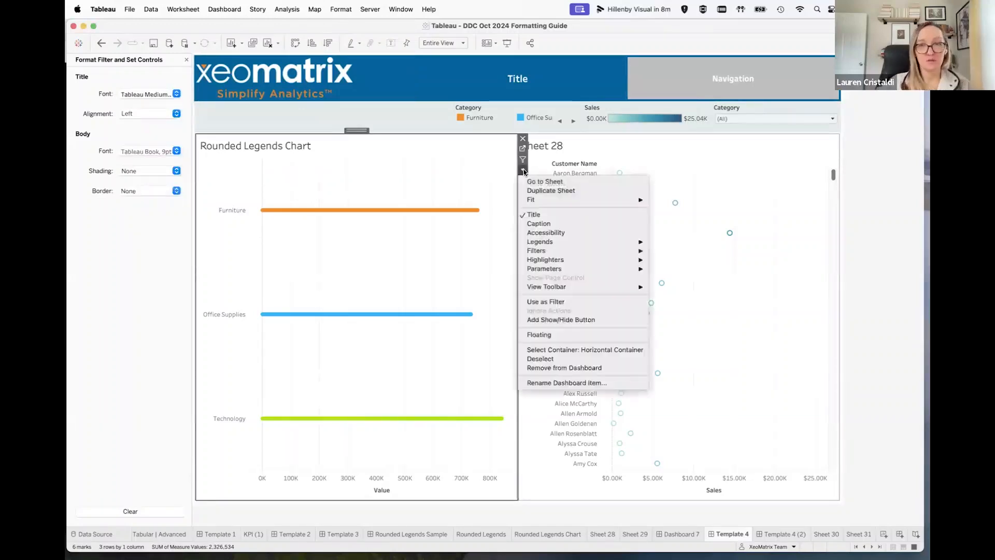
{"action": "mouse_move", "coordinate": [638, 250]}
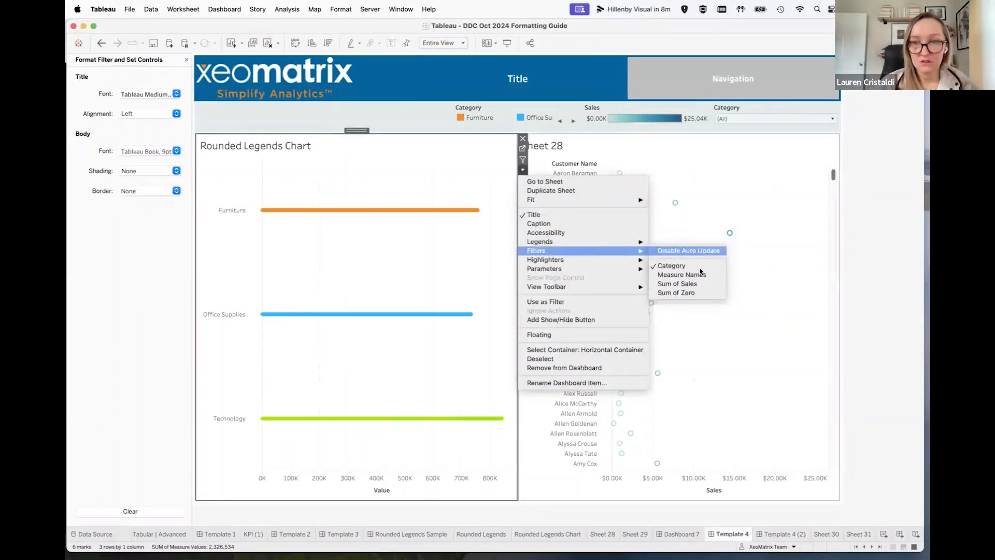
{"action": "left_click", "coordinate": [698, 288]}
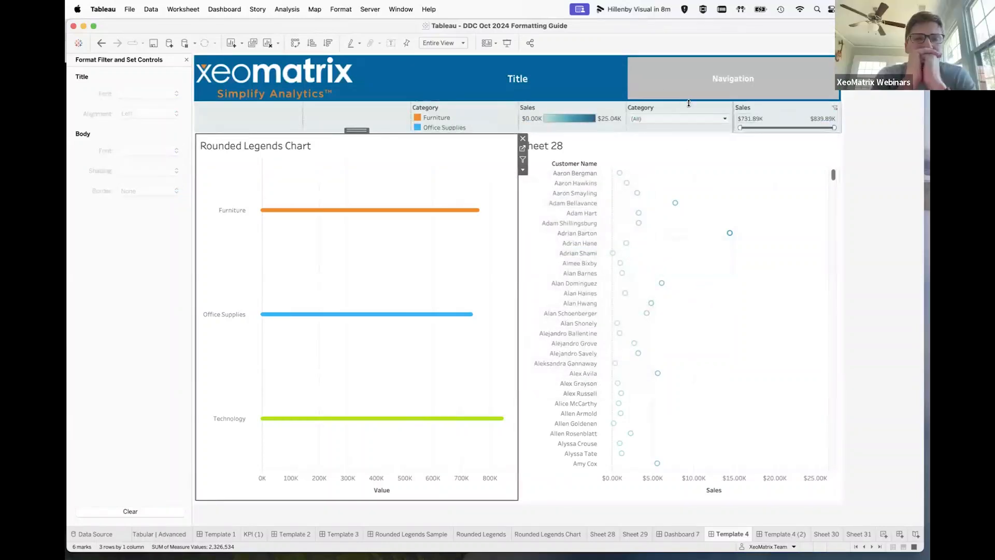
For all filter and set controls, set the title font to Tableau Semibold in white
{"action": "left_click", "coordinate": [677, 105]}
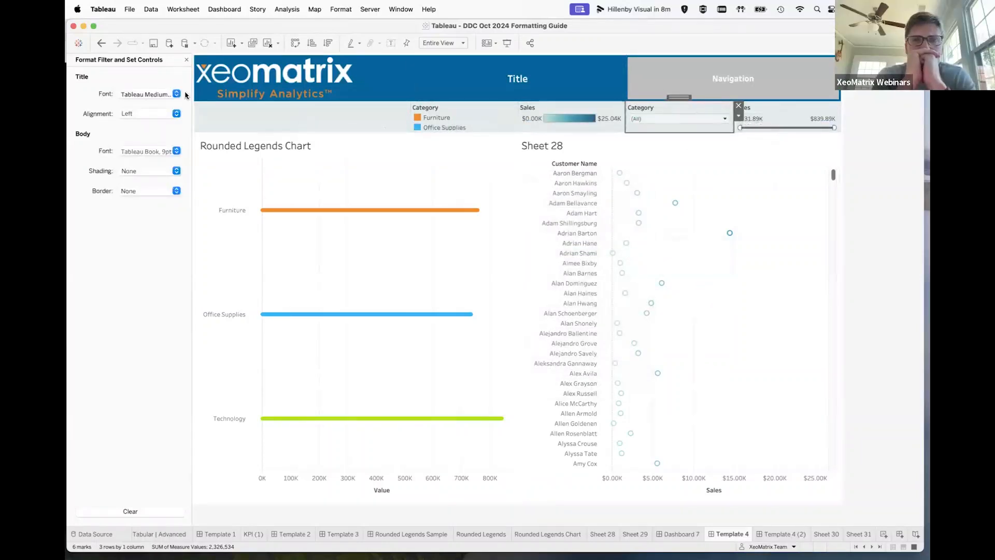
{"action": "left_click", "coordinate": [738, 116]}
{"action": "mouse_move", "coordinate": [767, 151]}
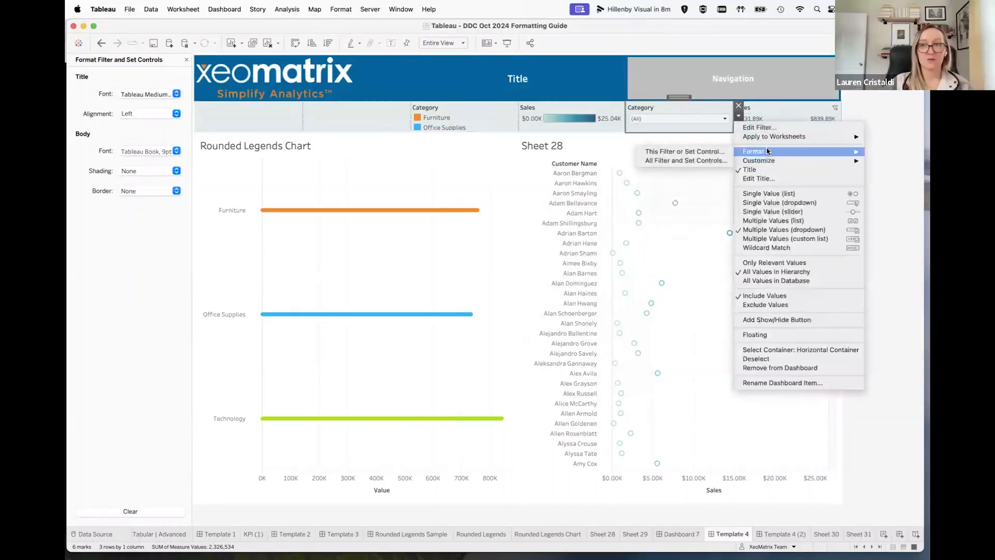
{"action": "left_click", "coordinate": [680, 158]}
{"action": "left_click", "coordinate": [175, 94]}
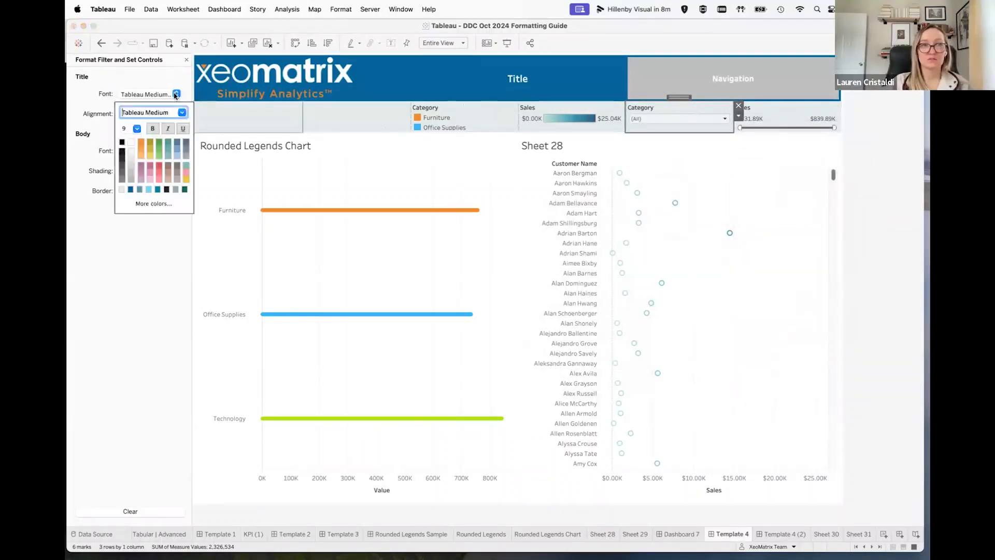
{"action": "left_click", "coordinate": [182, 113]}
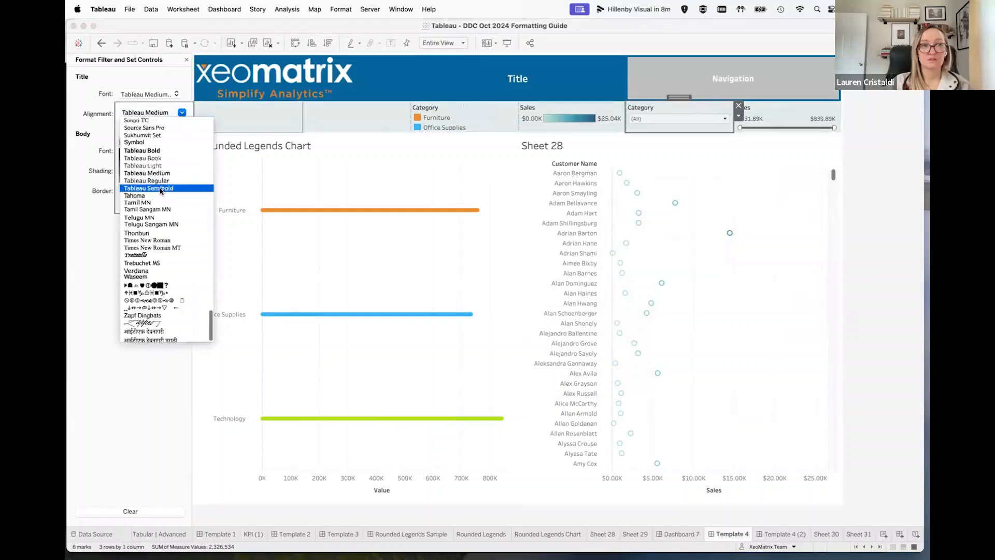
{"action": "left_click", "coordinate": [150, 188]}
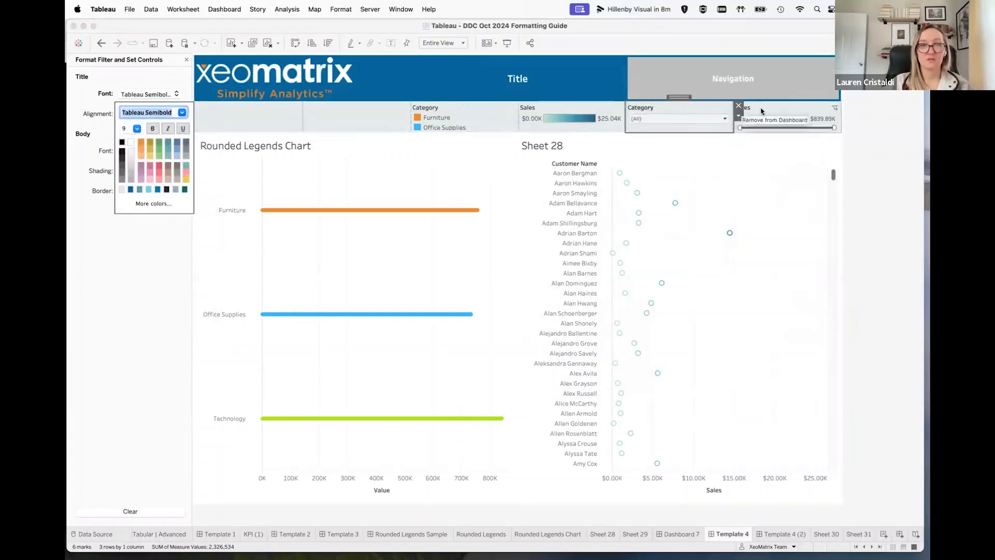
{"action": "left_click", "coordinate": [131, 142]}
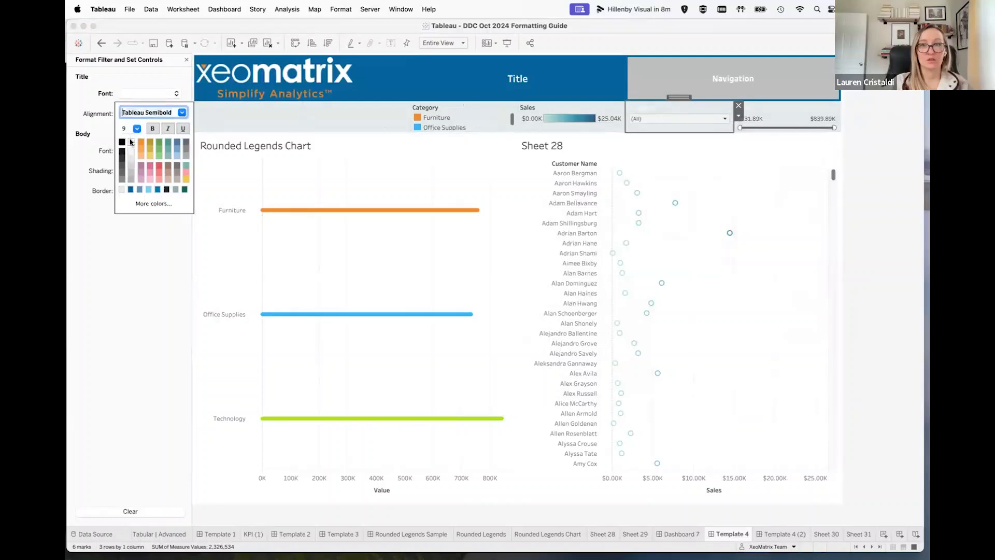
{"action": "left_click", "coordinate": [146, 78]}
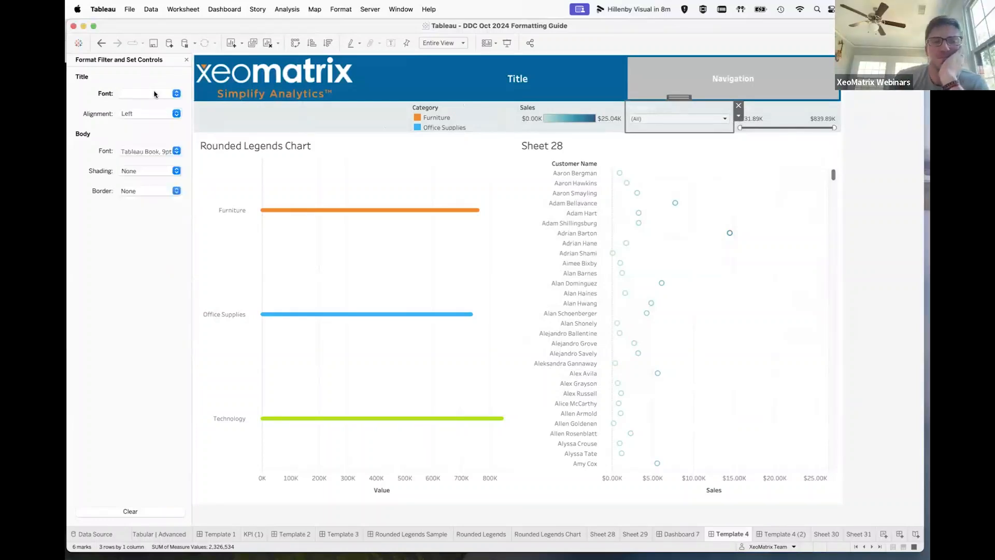
Set the body font color of all filter and set controls to the light red swatch
{"action": "left_click", "coordinate": [176, 151]}
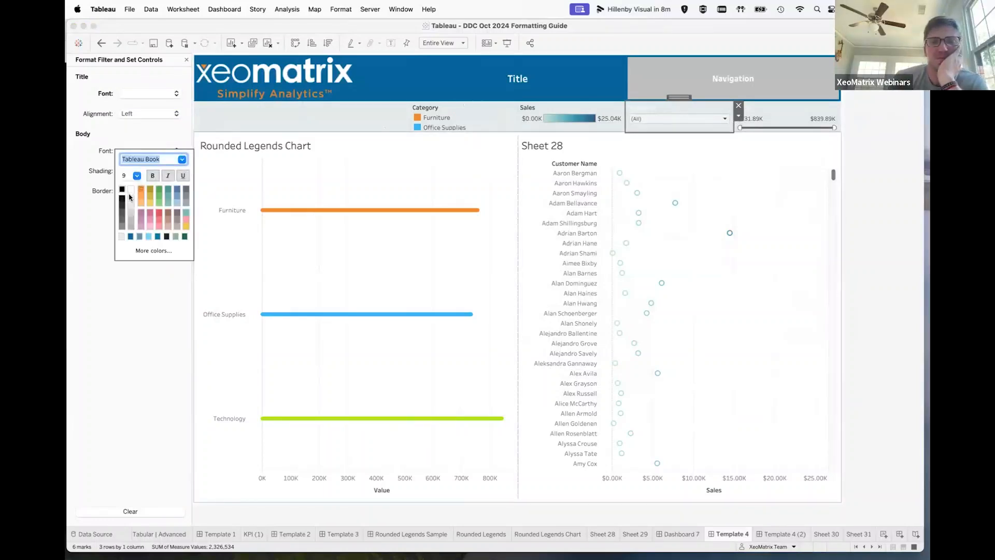
{"action": "left_click", "coordinate": [159, 213]}
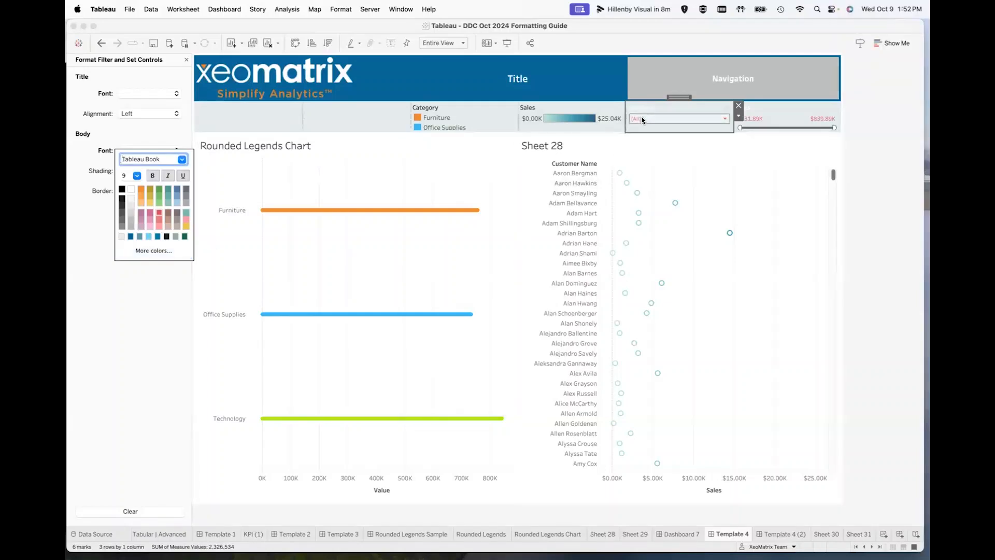
{"action": "left_click", "coordinate": [175, 134]}
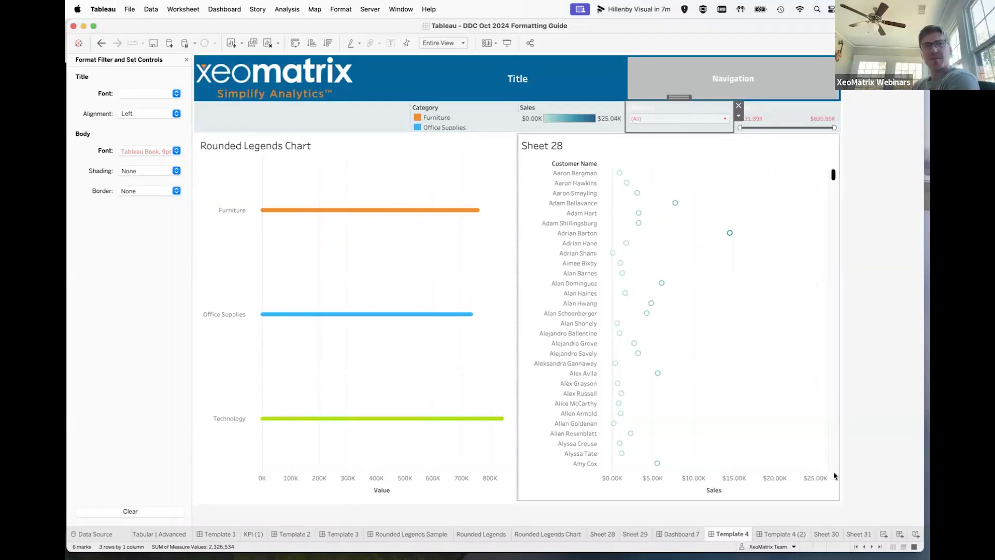
Duplicate the Template 4 dashboard, and on the copy show the Sum of Zero filter of the Rounded Legends Chart
{"action": "right_click", "coordinate": [727, 534]}
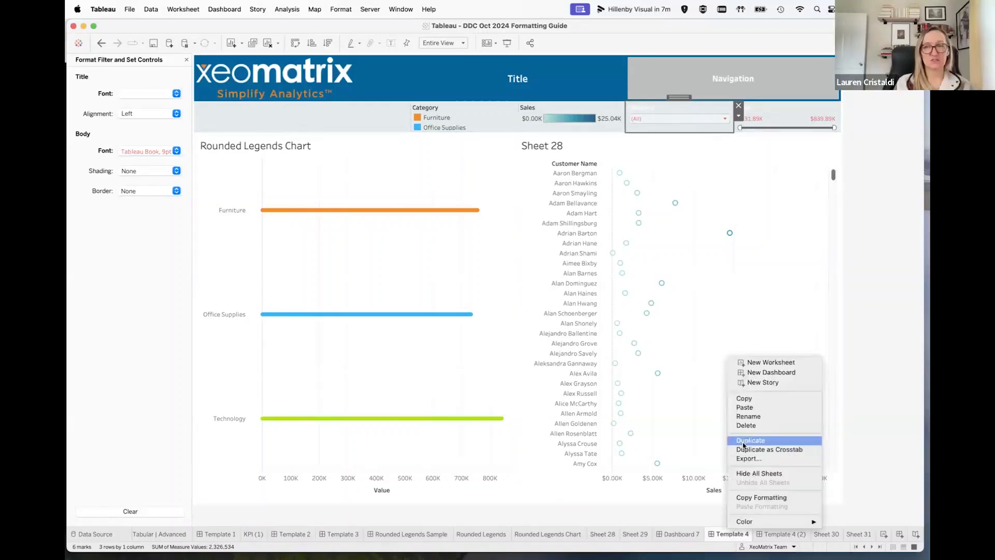
{"action": "left_click", "coordinate": [743, 445]}
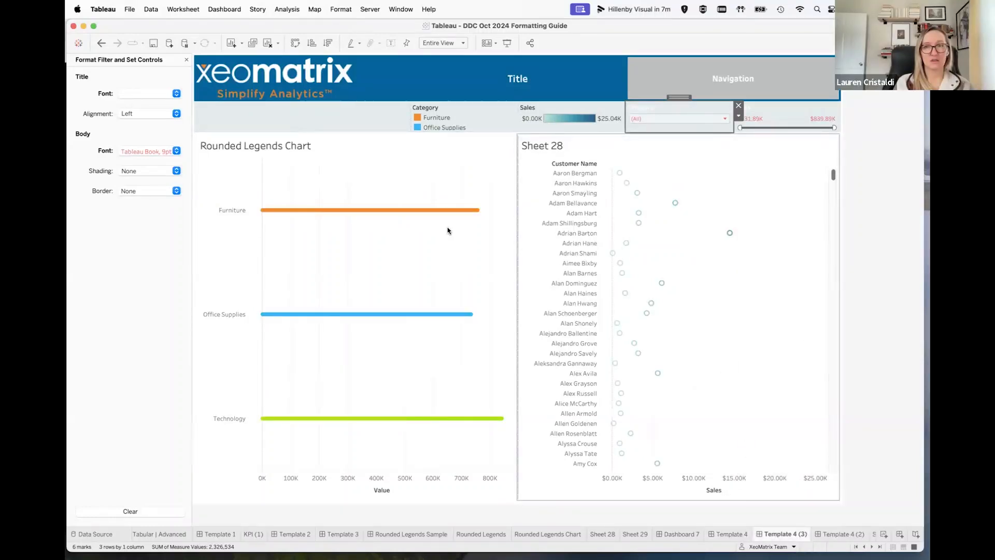
{"action": "left_click", "coordinate": [503, 181]}
{"action": "left_click", "coordinate": [522, 169]}
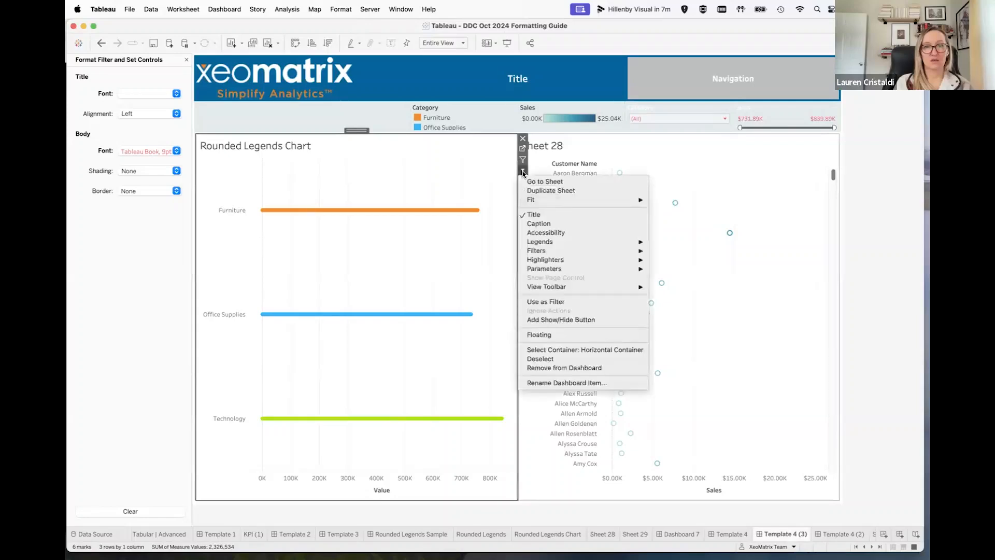
{"action": "mouse_move", "coordinate": [570, 247]}
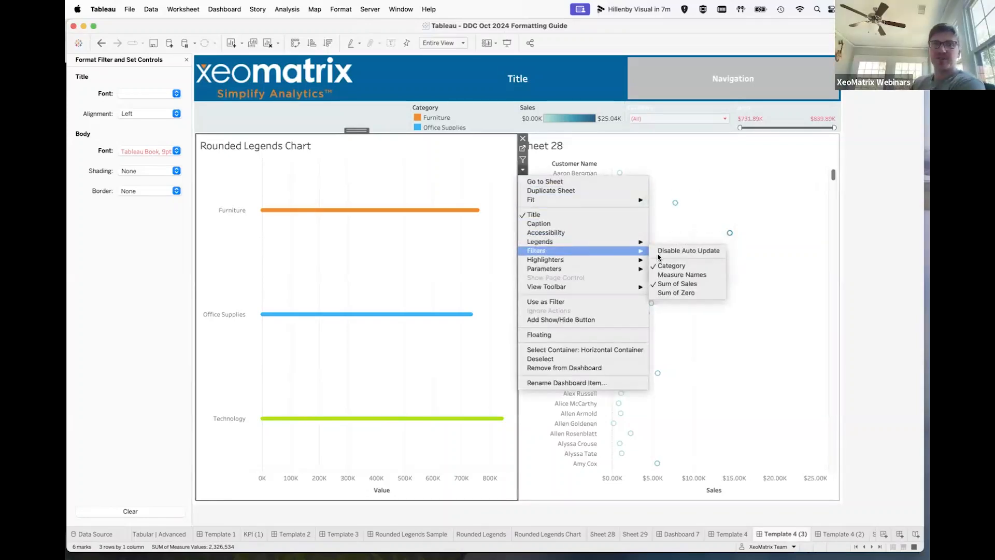
{"action": "left_click", "coordinate": [689, 296]}
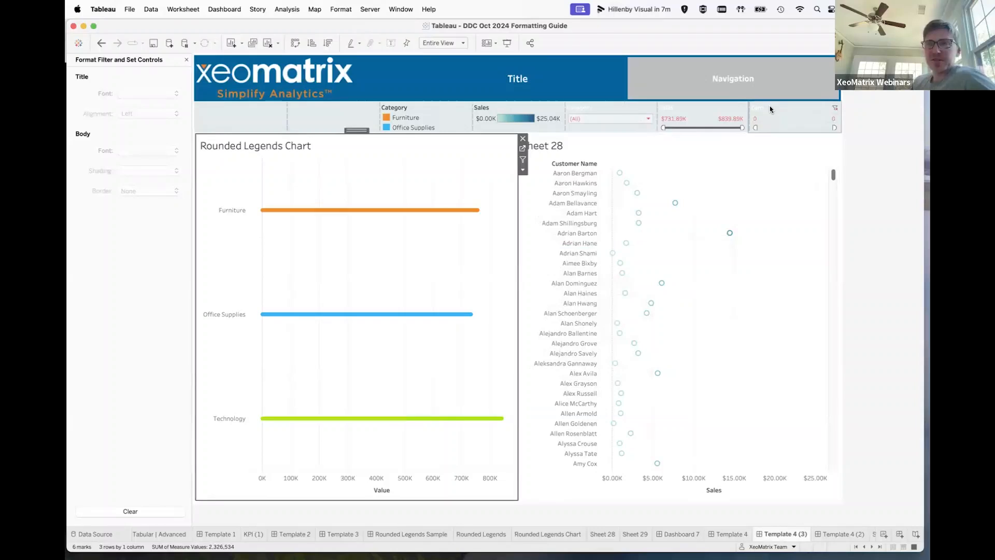
{"action": "left_click", "coordinate": [186, 61]}
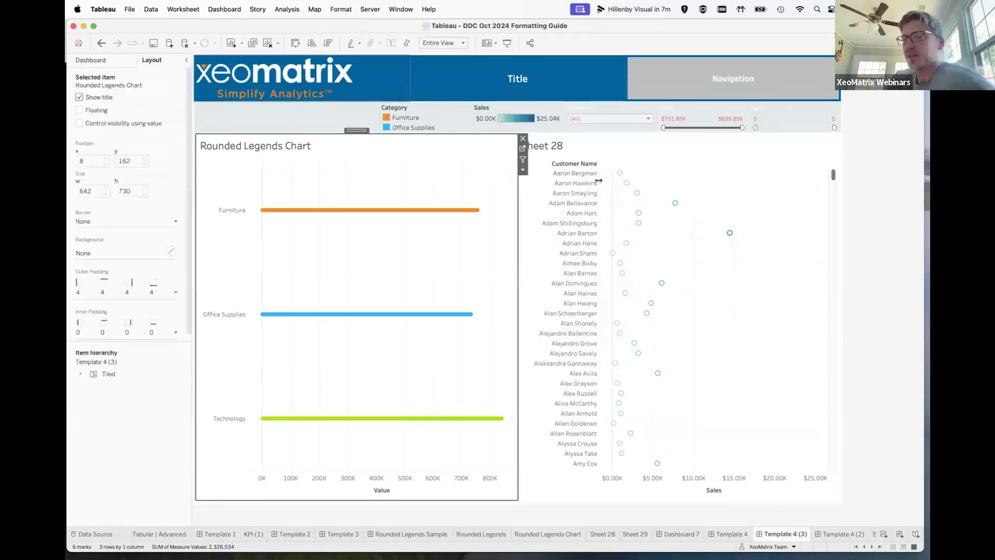
{"action": "left_click", "coordinate": [880, 173]}
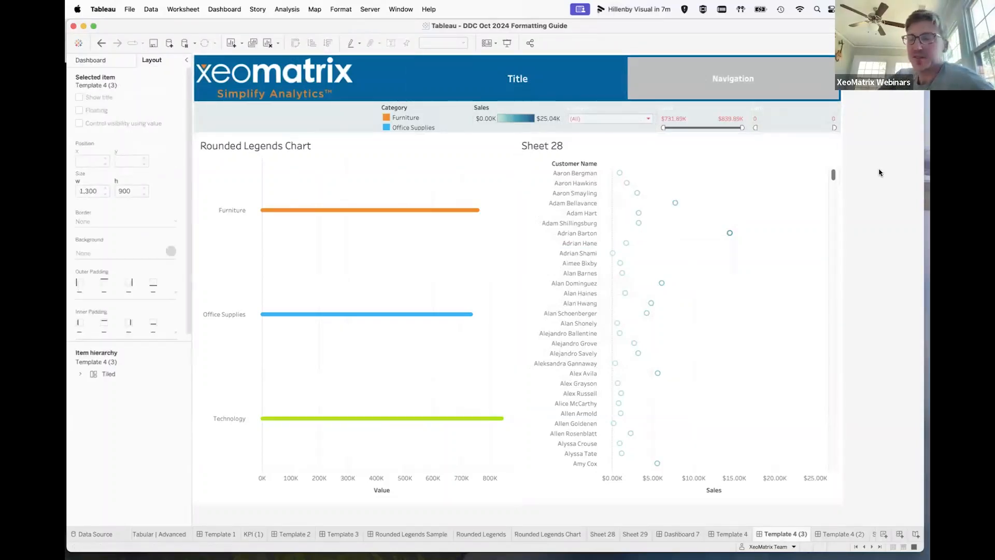